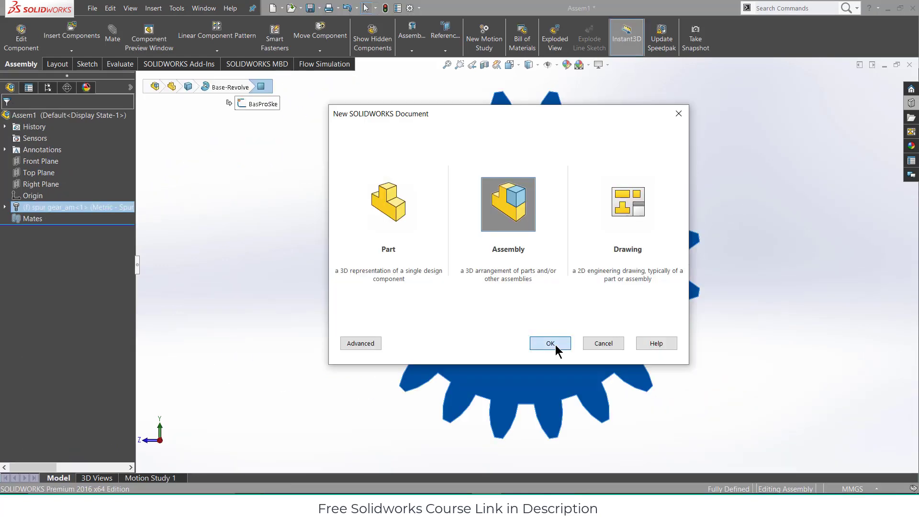
Create a new assembly without a starting component and open the Toolbox ANSI Metric Power Transmission Gears library
{"action": "left_click", "coordinate": [556, 345]}
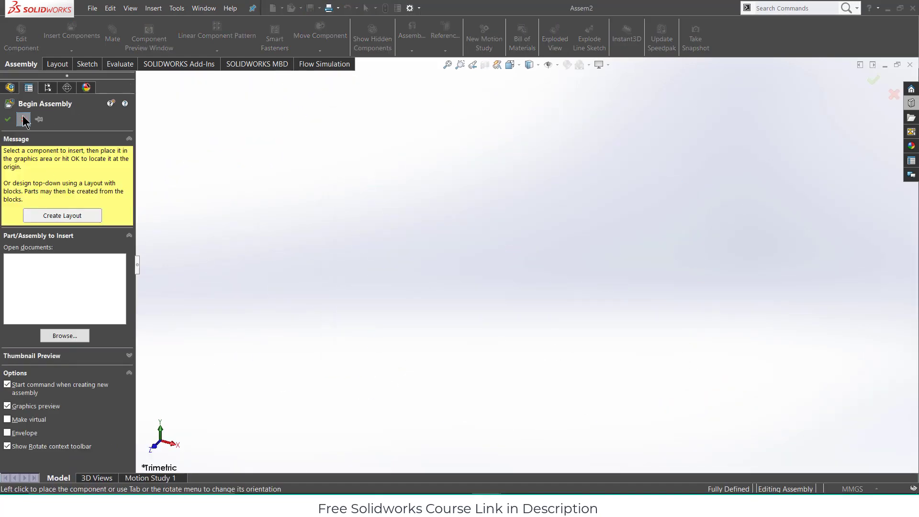
{"action": "left_click", "coordinate": [23, 120]}
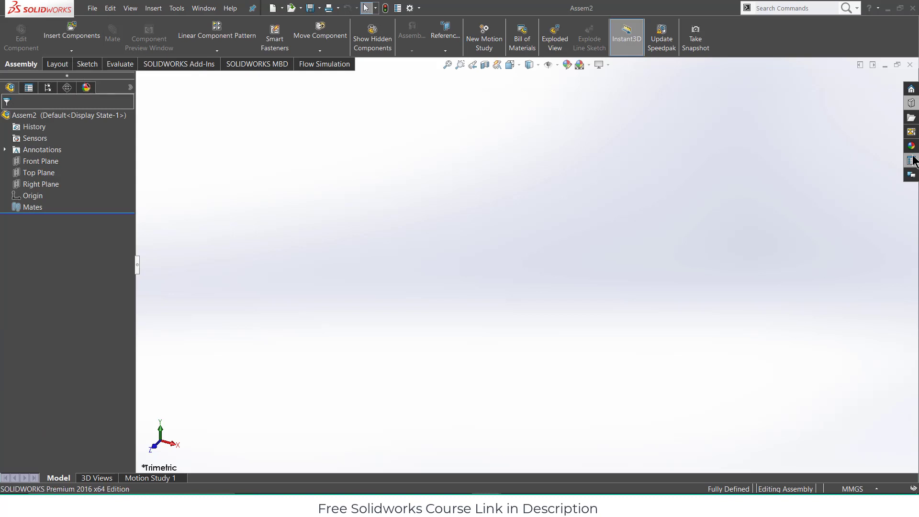
{"action": "left_click", "coordinate": [913, 103]}
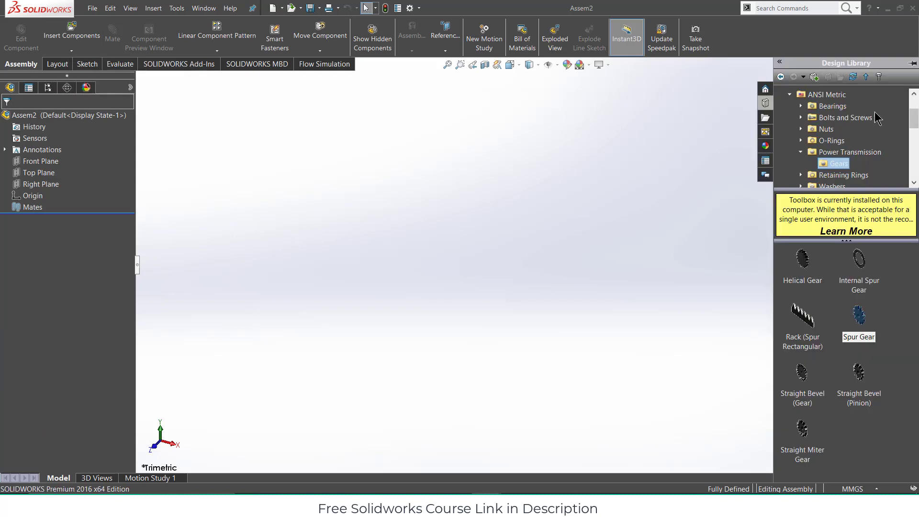
{"action": "left_click", "coordinate": [828, 98]}
{"action": "scroll", "coordinate": [869, 127], "scroll_direction": "up", "scroll_amount": 2}
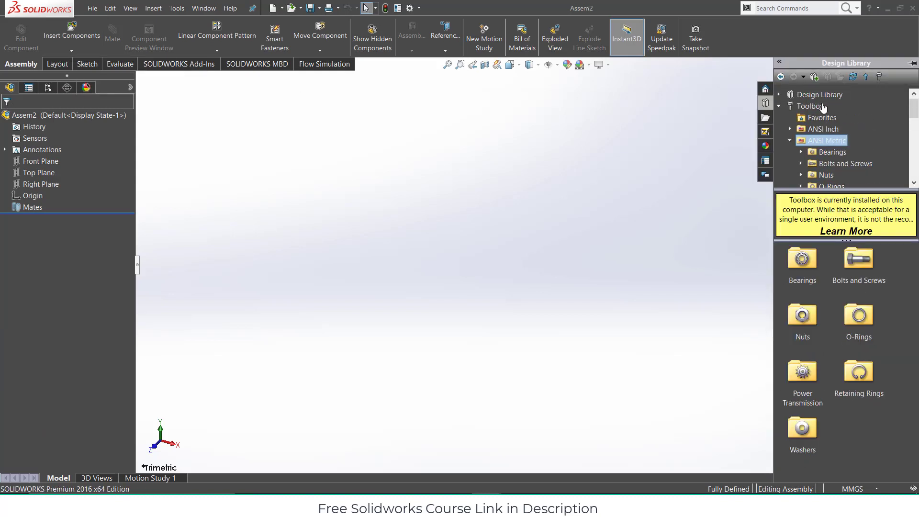
{"action": "left_click", "coordinate": [822, 108]}
{"action": "double_click", "coordinate": [797, 330]}
{"action": "double_click", "coordinate": [808, 383]}
{"action": "double_click", "coordinate": [804, 258]}
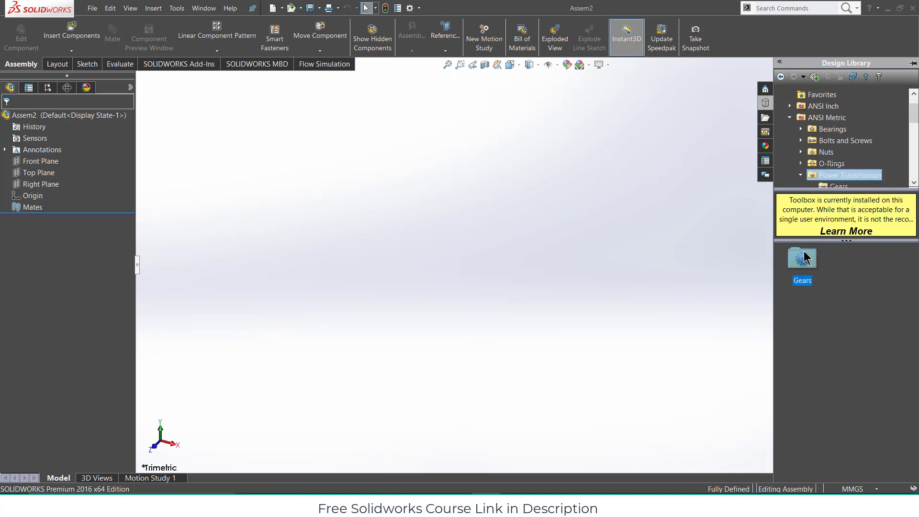
Insert one Toolbox Spur Gear into the assembly with a face width of 5 mm
{"action": "left_click_drag", "start_coordinate": [850, 316], "coordinate": [500, 251]}
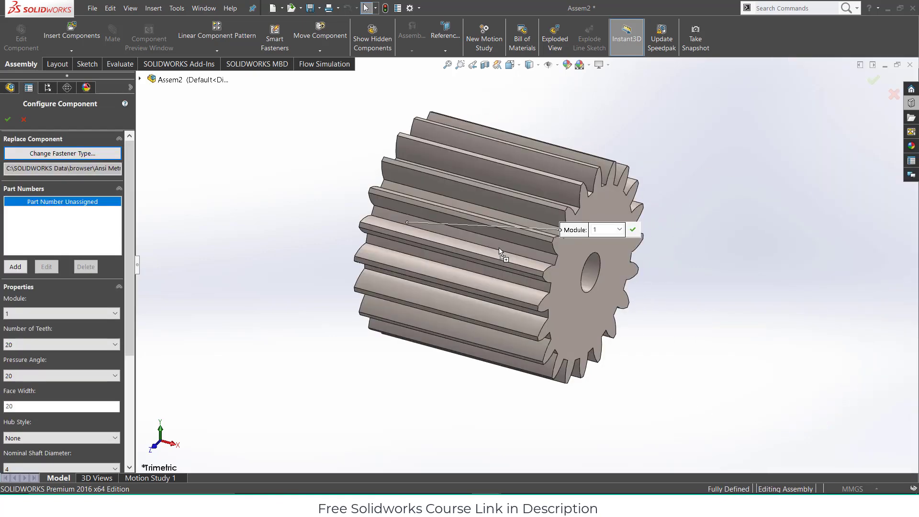
{"action": "left_click_drag", "start_coordinate": [128, 249], "coordinate": [125, 299]}
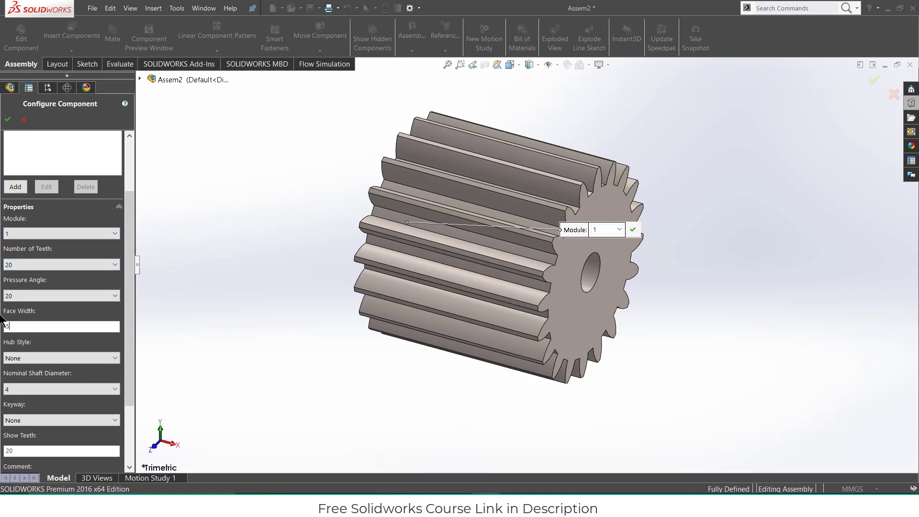
{"action": "middle_click_drag", "start_coordinate": [438, 363], "coordinate": [336, 317]}
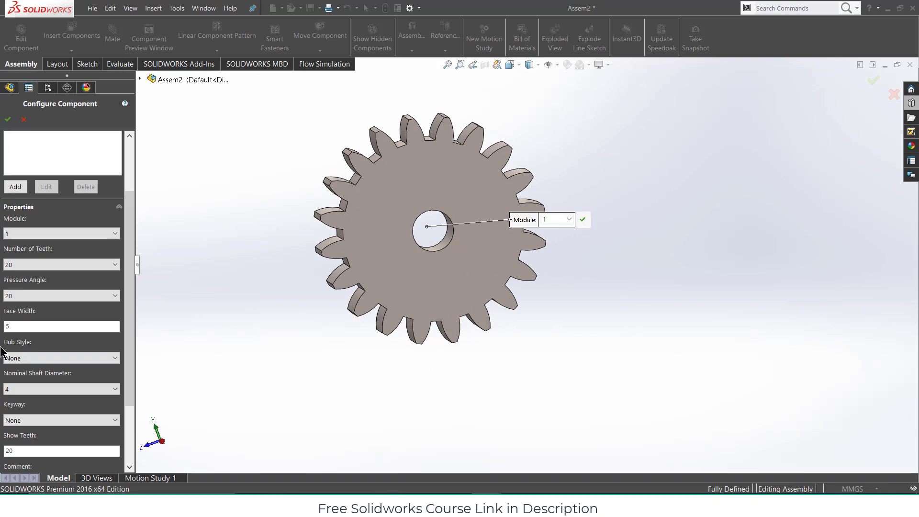
{"action": "left_click", "coordinate": [7, 119]}
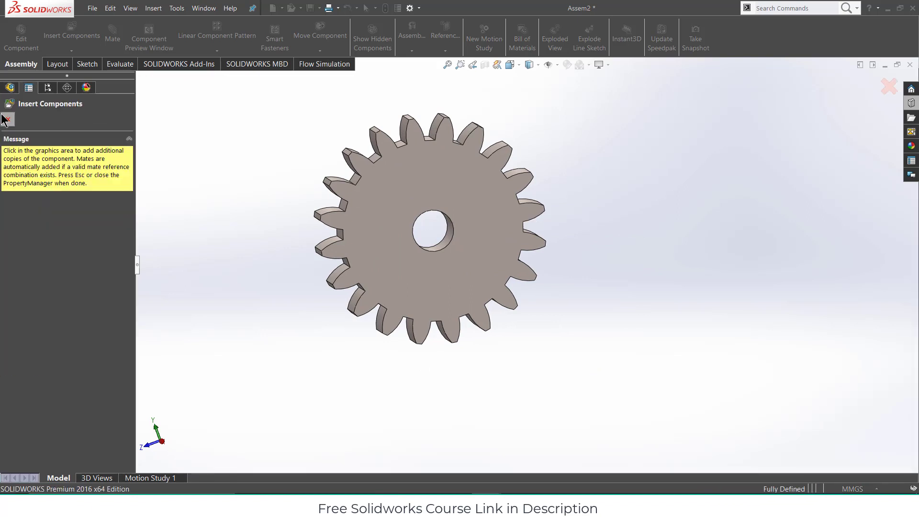
{"action": "left_click", "coordinate": [6, 119]}
Hide the spur gear component in the assembly
{"action": "scroll", "coordinate": [507, 237], "scroll_direction": "up", "scroll_amount": 4}
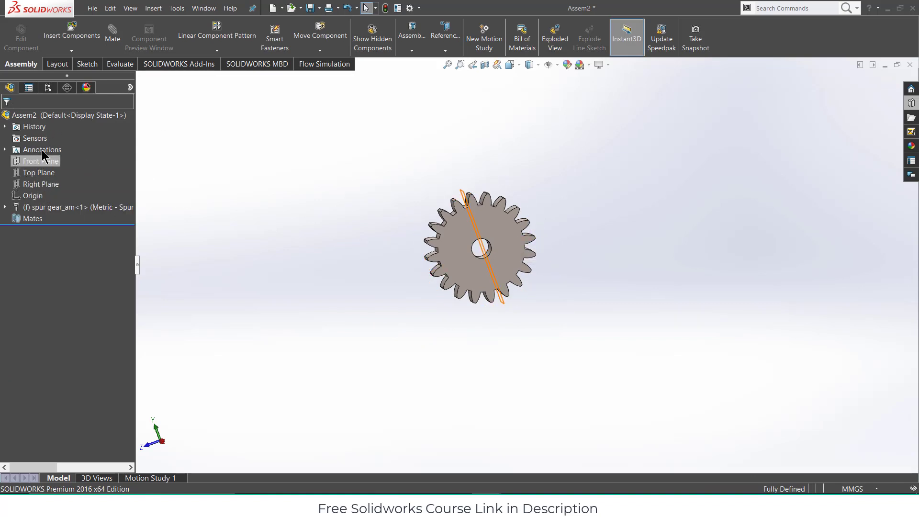
{"action": "right_click", "coordinate": [48, 207]}
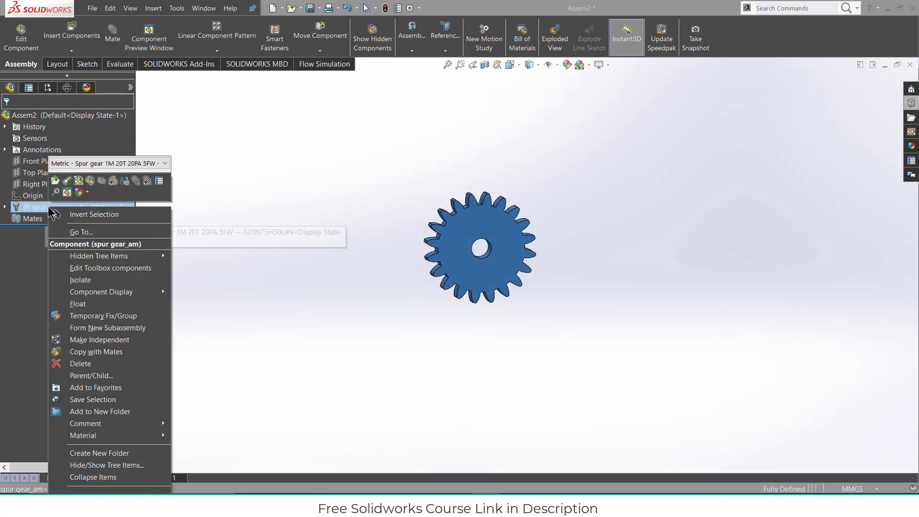
{"action": "left_click", "coordinate": [104, 180]}
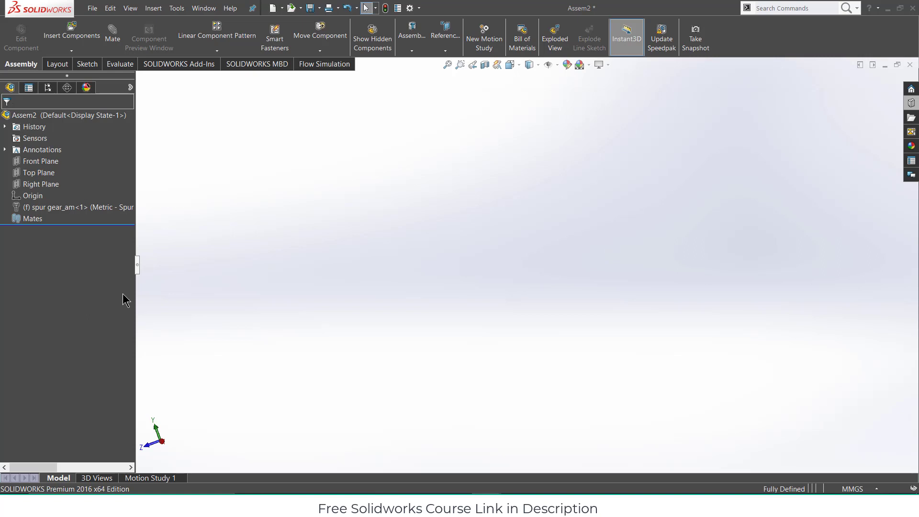
Insert one Toolbox Rack (Spur Rectangular) with a face width of 5 mm and a length of 150 mm
{"action": "left_click", "coordinate": [912, 104]}
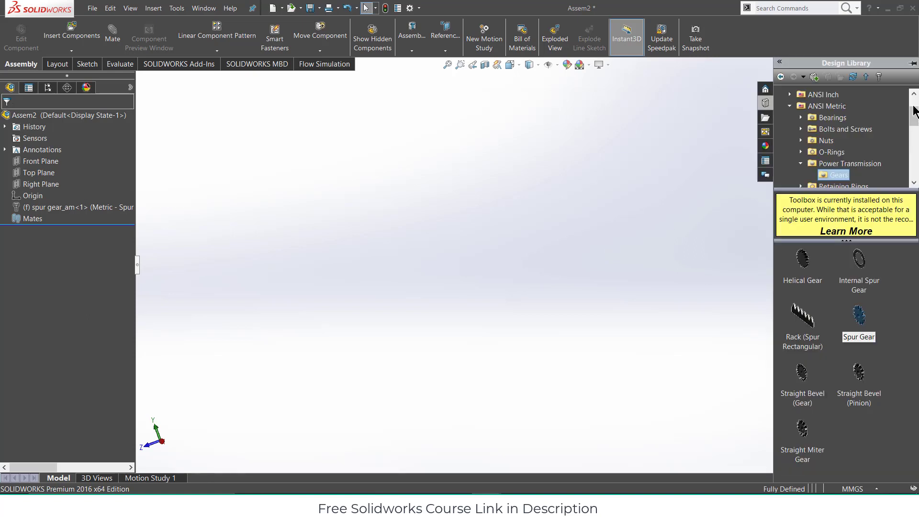
{"action": "left_click_drag", "start_coordinate": [803, 318], "coordinate": [418, 273]}
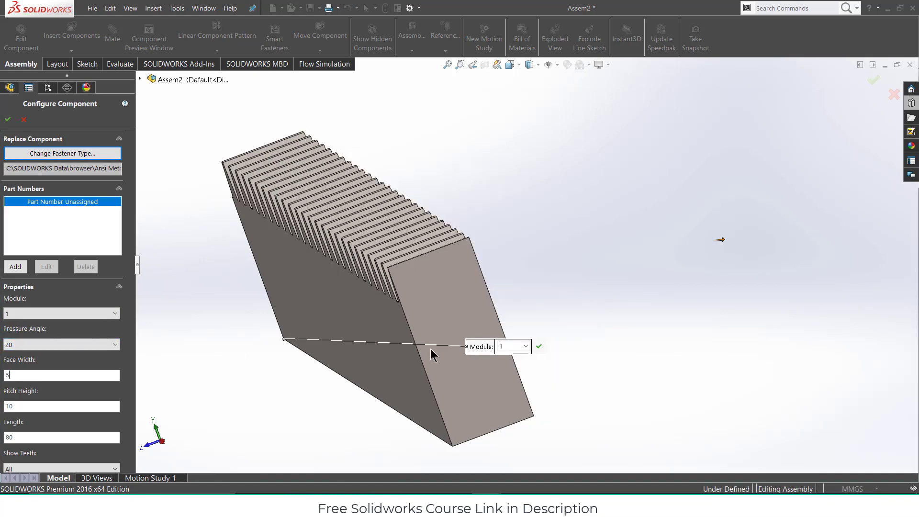
{"action": "middle_click_drag", "start_coordinate": [431, 353], "coordinate": [502, 339]}
{"action": "scroll", "coordinate": [587, 334], "scroll_direction": "up", "scroll_amount": 2}
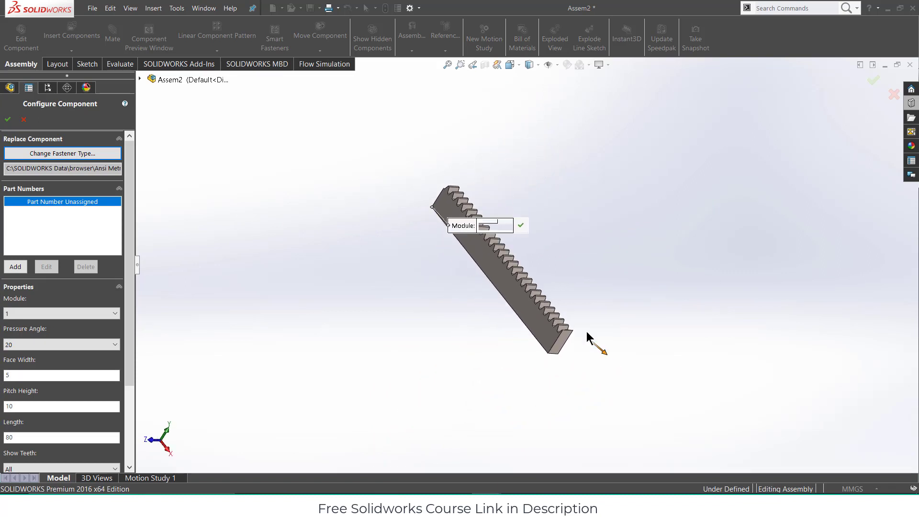
{"action": "scroll", "coordinate": [578, 348], "scroll_direction": "down", "scroll_amount": 1}
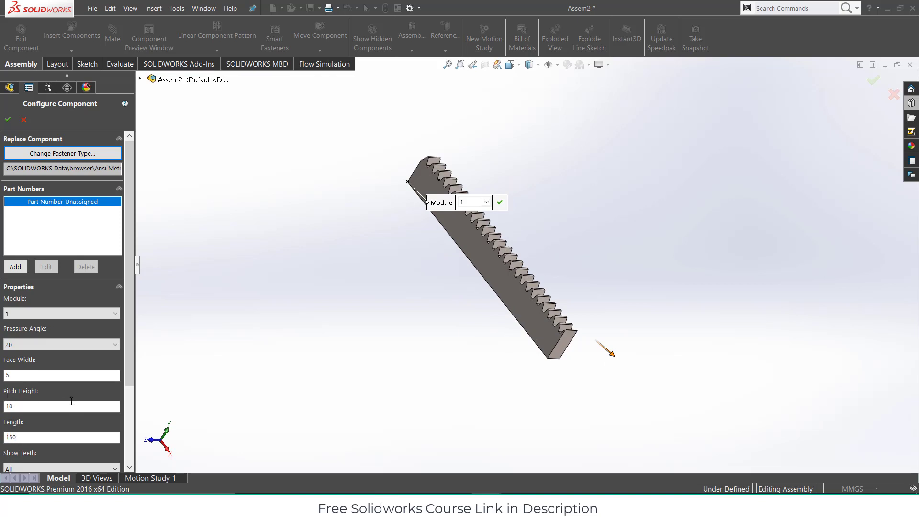
{"action": "key", "text": "Return"}
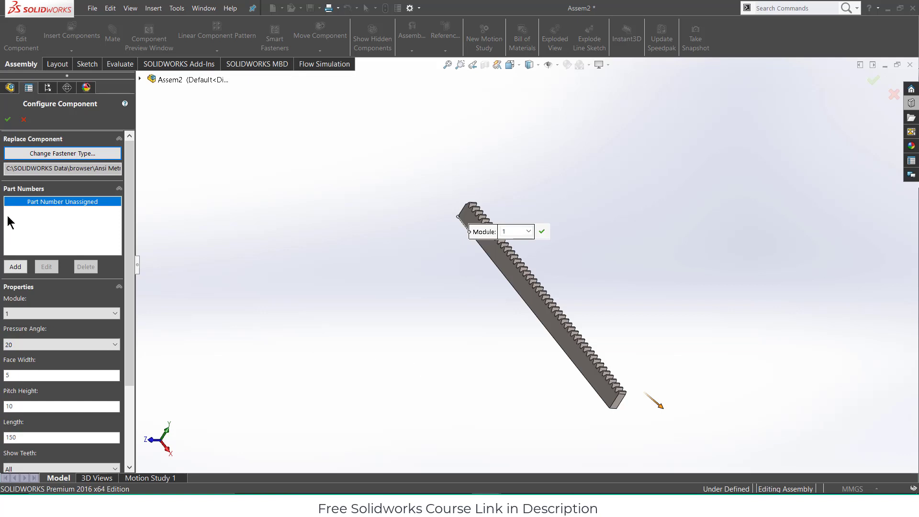
{"action": "left_click", "coordinate": [5, 121]}
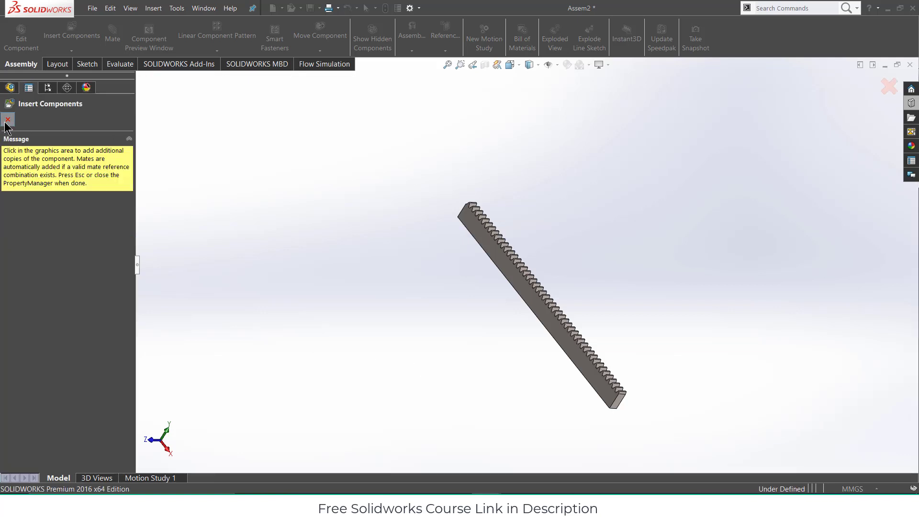
{"action": "left_click", "coordinate": [7, 121]}
Start a sketch on the rack's large toothed-profile side face and convert the face outline into sketch entities
{"action": "scroll", "coordinate": [579, 306], "scroll_direction": "down", "scroll_amount": 3}
{"action": "left_click", "coordinate": [485, 293]}
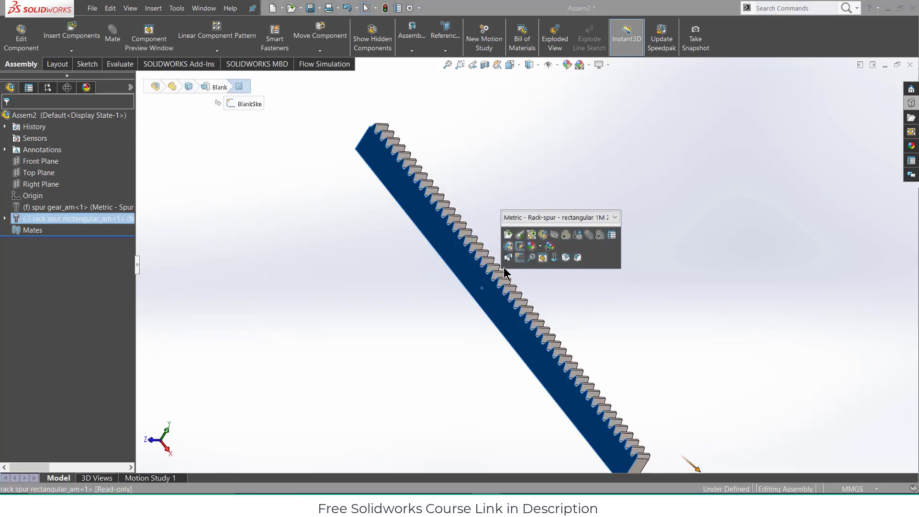
{"action": "left_click", "coordinate": [520, 246]}
{"action": "key", "text": "ctrl+8"}
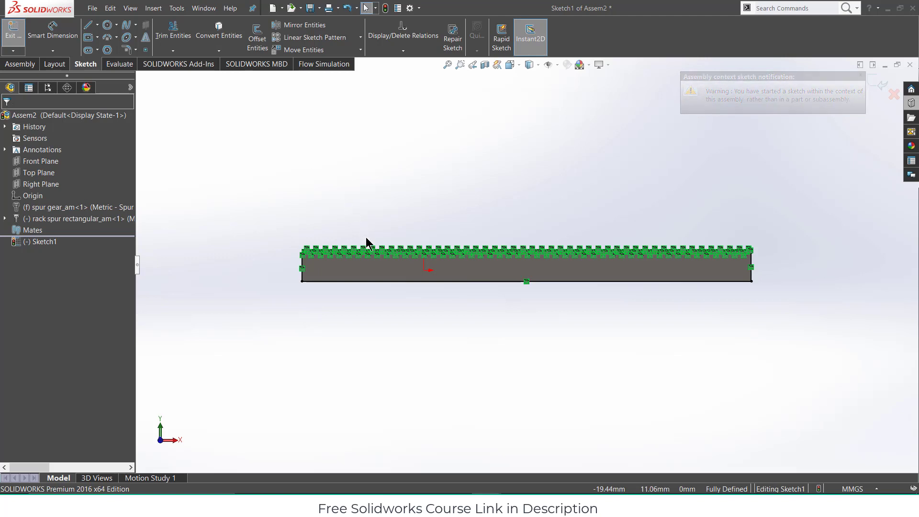
Copy all entities of the rack profile sketch and exit the sketch
{"action": "key", "text": "ctrl+a"}
{"action": "key", "text": "ctrl+c"}
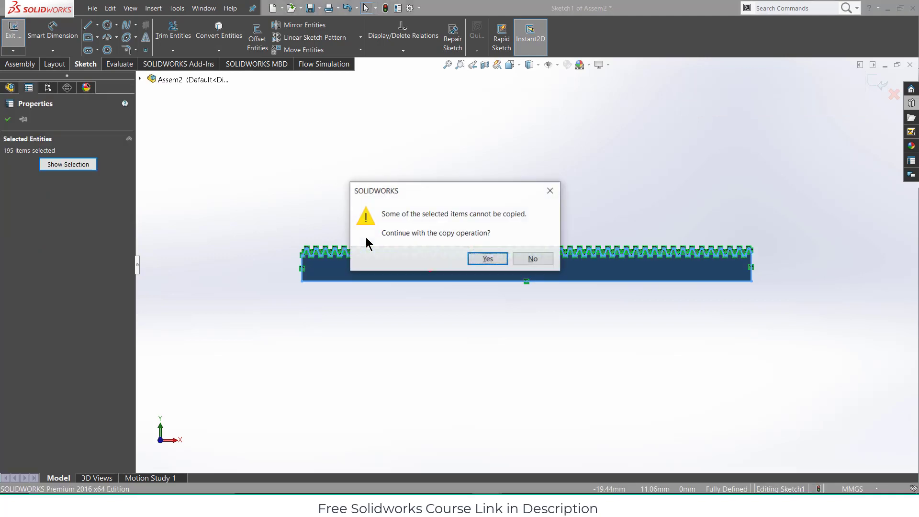
{"action": "left_click", "coordinate": [486, 259]}
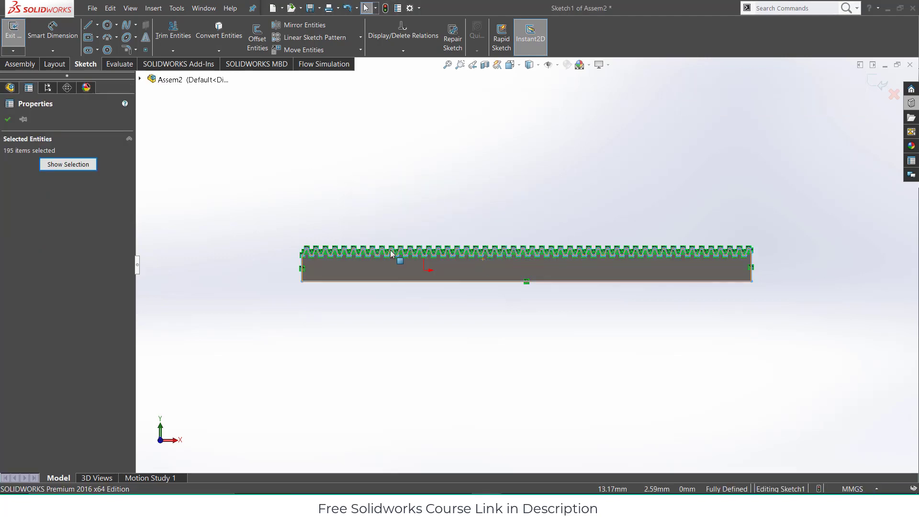
{"action": "left_click", "coordinate": [879, 85]}
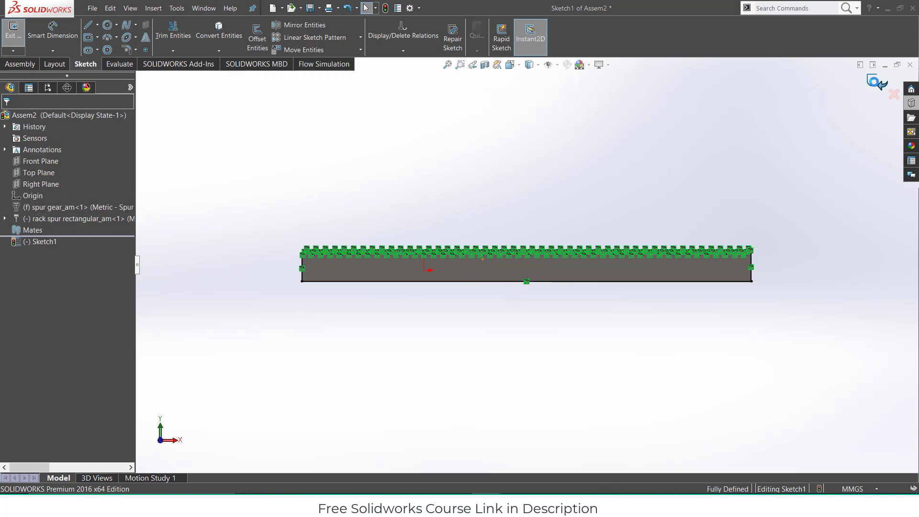
Hide the Toolbox rack component and the assembly's rack profile sketch
{"action": "right_click", "coordinate": [61, 218]}
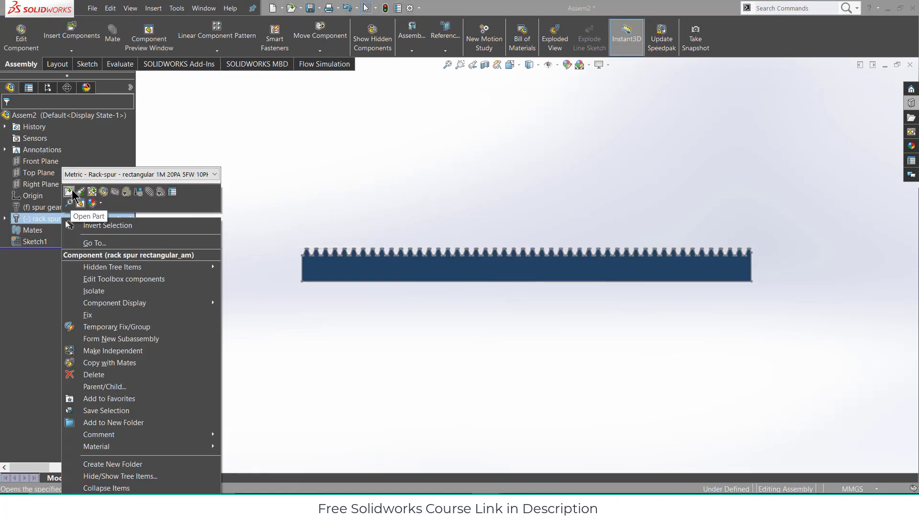
{"action": "left_click", "coordinate": [108, 192]}
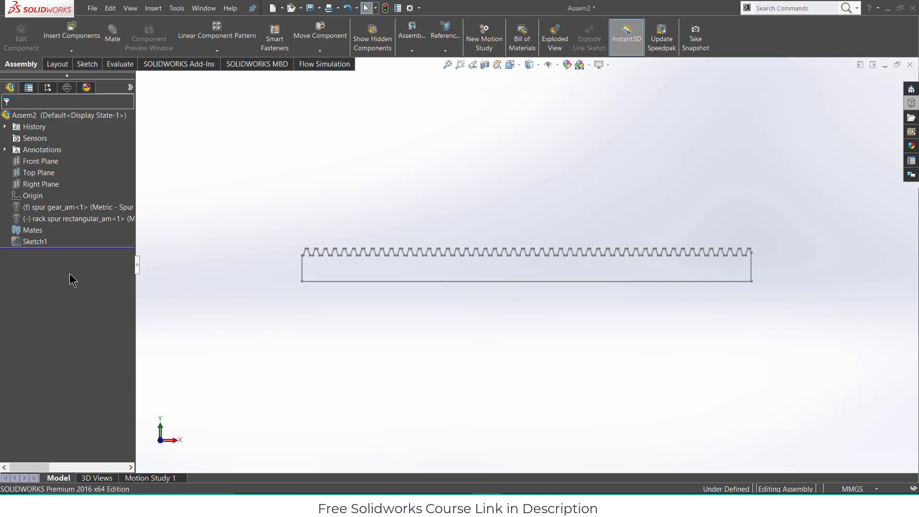
{"action": "right_click", "coordinate": [30, 241]}
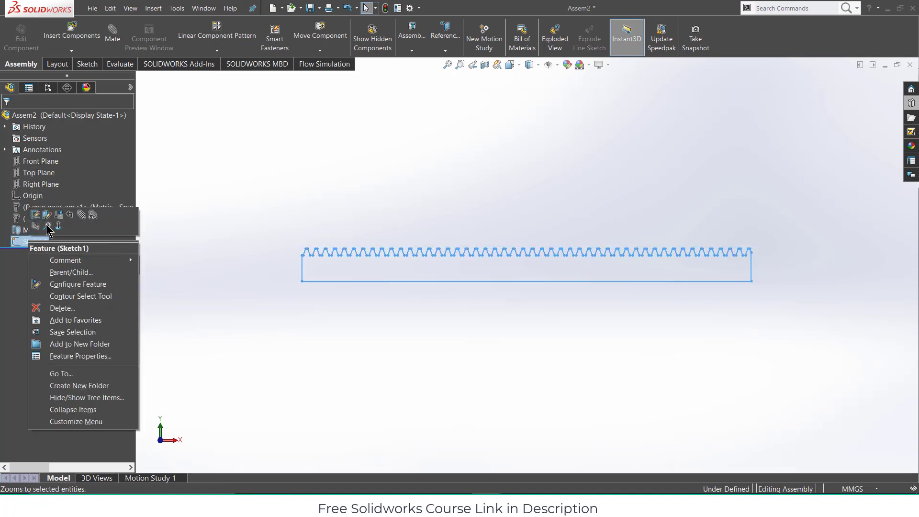
{"action": "left_click", "coordinate": [35, 228]}
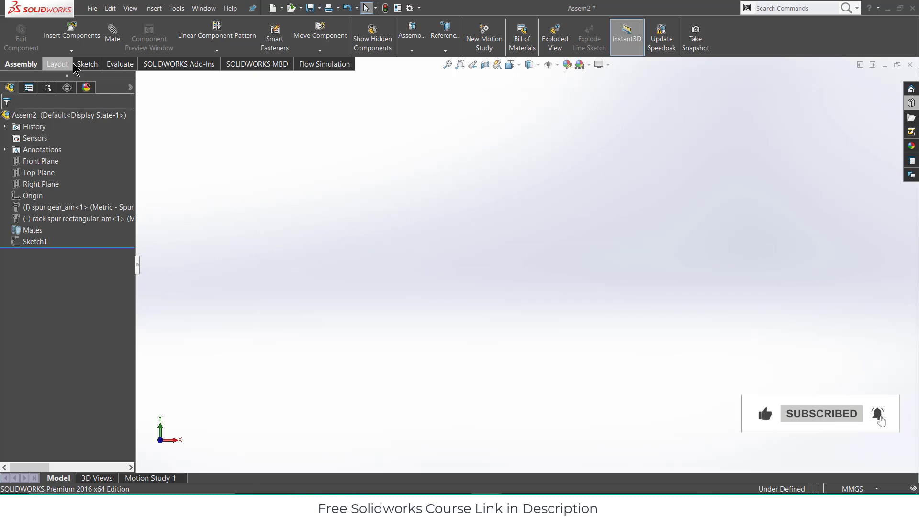
Create a new part inside the assembly on the Front Plane and paste the copied rack profile into its sketch
{"action": "left_click", "coordinate": [72, 50]}
{"action": "left_click", "coordinate": [67, 75]}
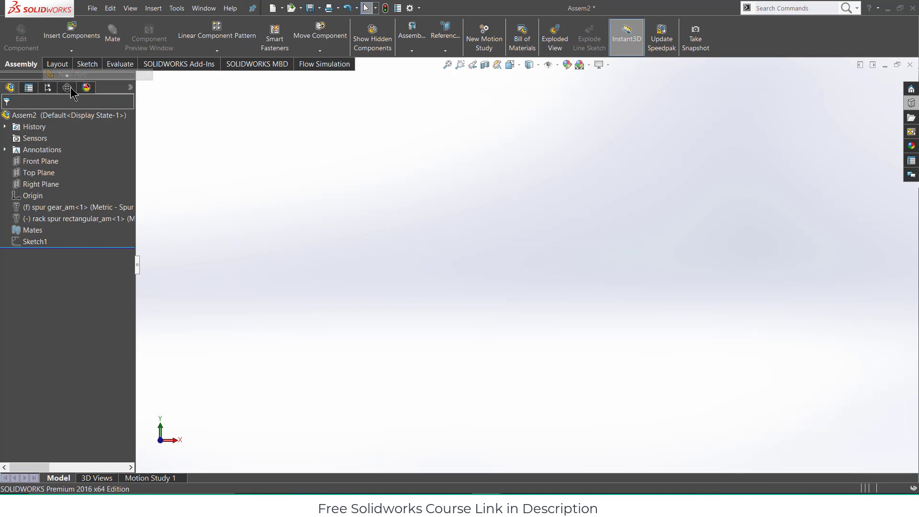
{"action": "left_click", "coordinate": [41, 162]}
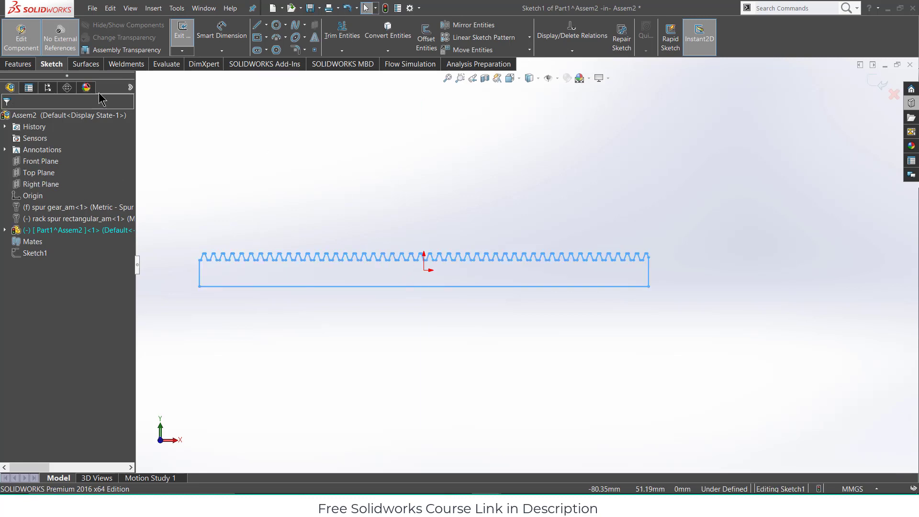
Extrude the pasted rack profile as a blind boss 5 mm deep
{"action": "left_click", "coordinate": [18, 64]}
{"action": "left_click", "coordinate": [172, 30]}
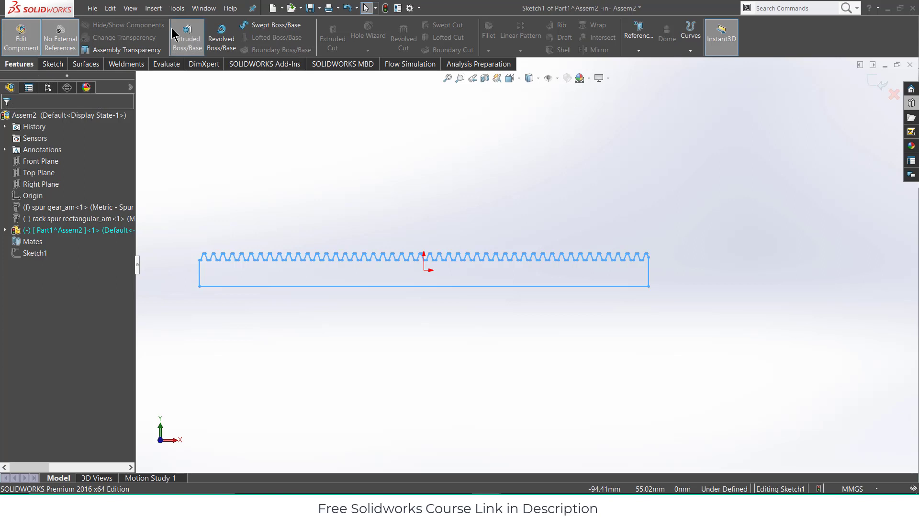
{"action": "type", "text": "5"}
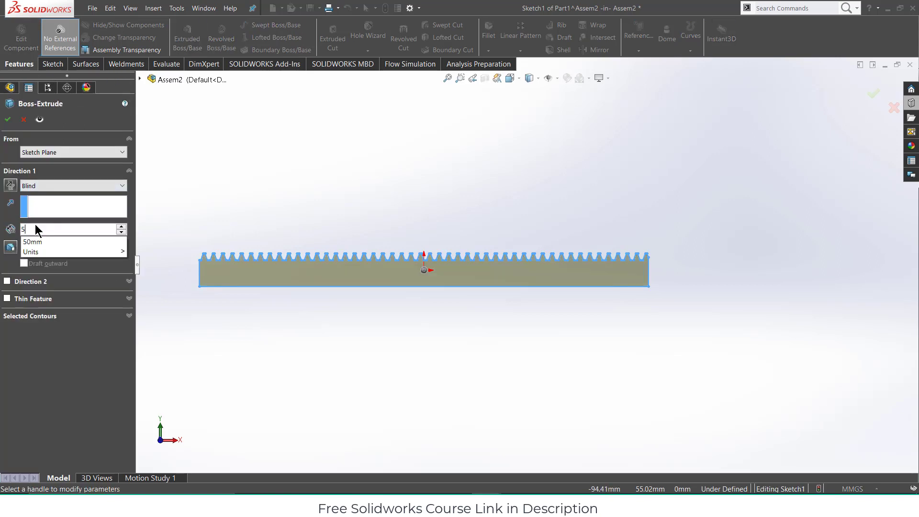
{"action": "key", "text": "Return"}
{"action": "left_click", "coordinate": [8, 118]}
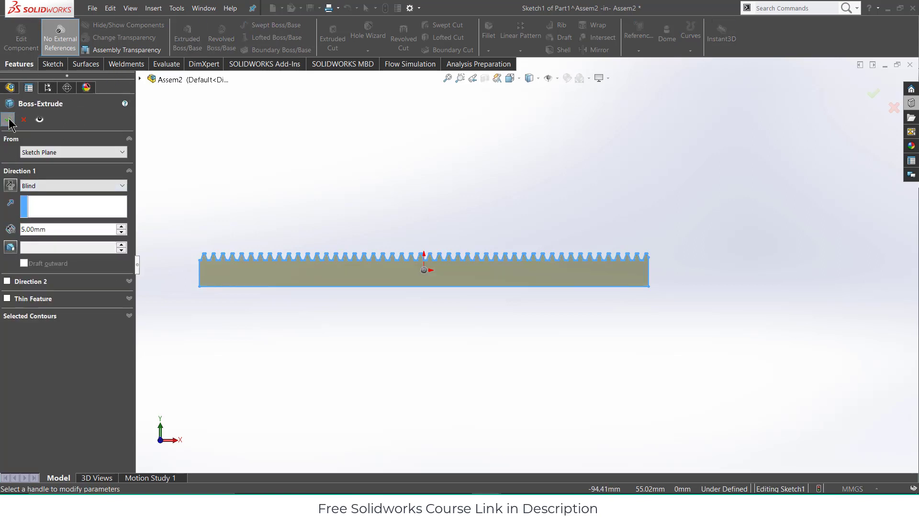
Show the hidden spur gear component alongside the new rack part
{"action": "middle_click_drag", "start_coordinate": [437, 244], "coordinate": [429, 311]}
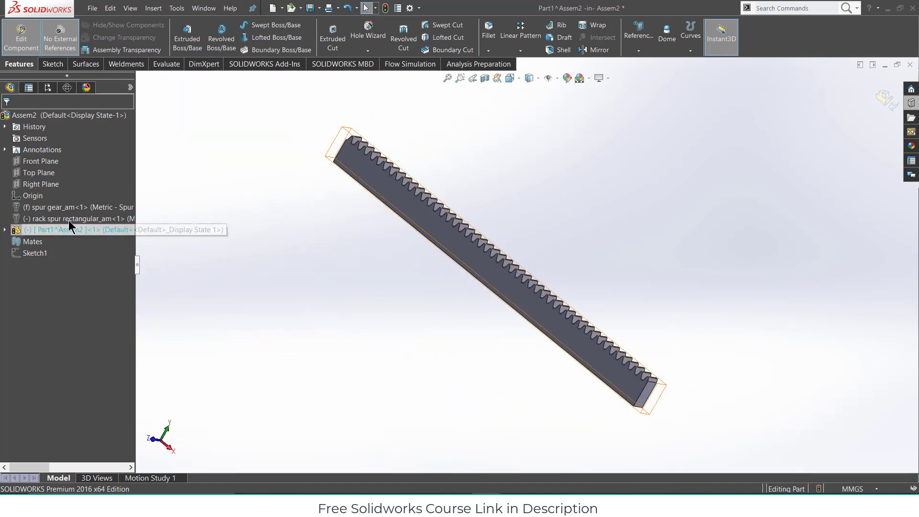
{"action": "right_click", "coordinate": [62, 207]}
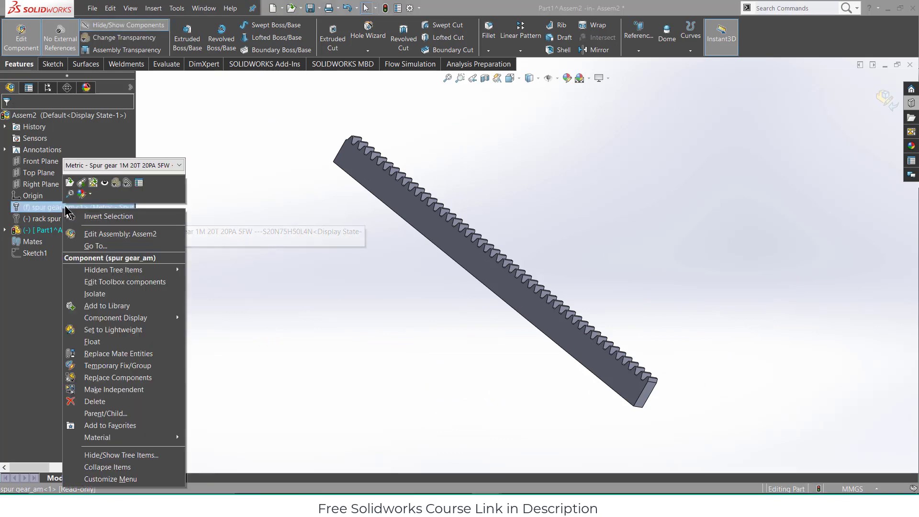
{"action": "left_click", "coordinate": [104, 183]}
{"action": "middle_click_drag", "start_coordinate": [281, 219], "coordinate": [444, 254]}
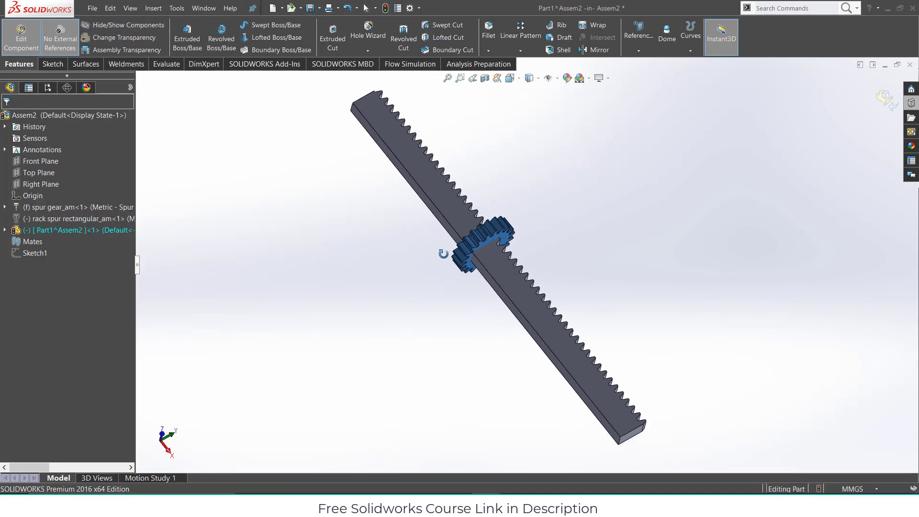
Examine closely how the spur gear overlaps the new rack part and its teeth
{"action": "scroll", "coordinate": [550, 245], "scroll_direction": "down", "scroll_amount": 5}
{"action": "scroll", "coordinate": [474, 249], "scroll_direction": "up", "scroll_amount": 3}
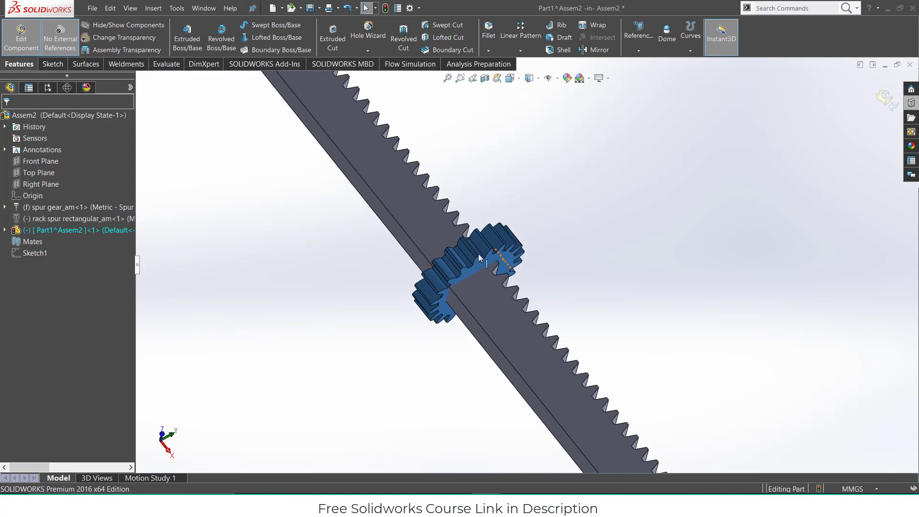
{"action": "scroll", "coordinate": [530, 256], "scroll_direction": "down", "scroll_amount": 4}
{"action": "scroll", "coordinate": [530, 256], "scroll_direction": "up", "scroll_amount": 6}
{"action": "left_click", "coordinate": [643, 254]}
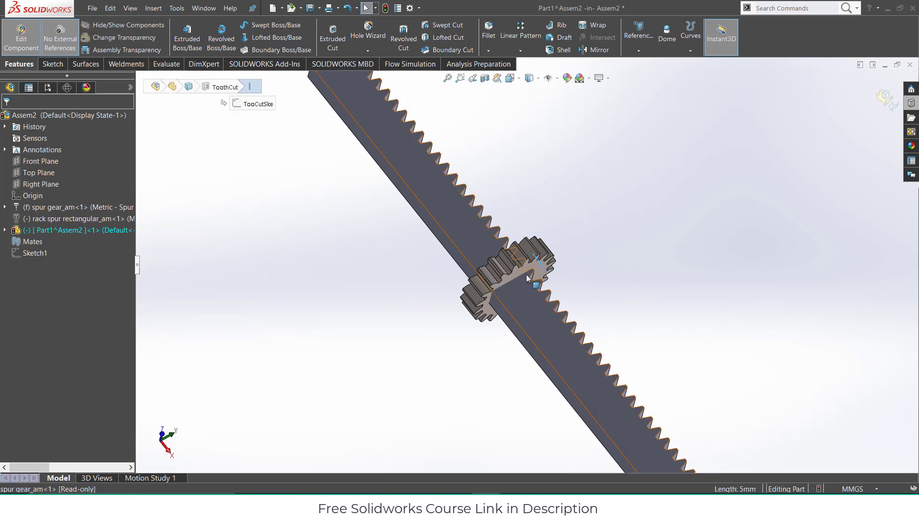
{"action": "scroll", "coordinate": [541, 266], "scroll_direction": "down", "scroll_amount": 6}
{"action": "left_click", "coordinate": [491, 245]}
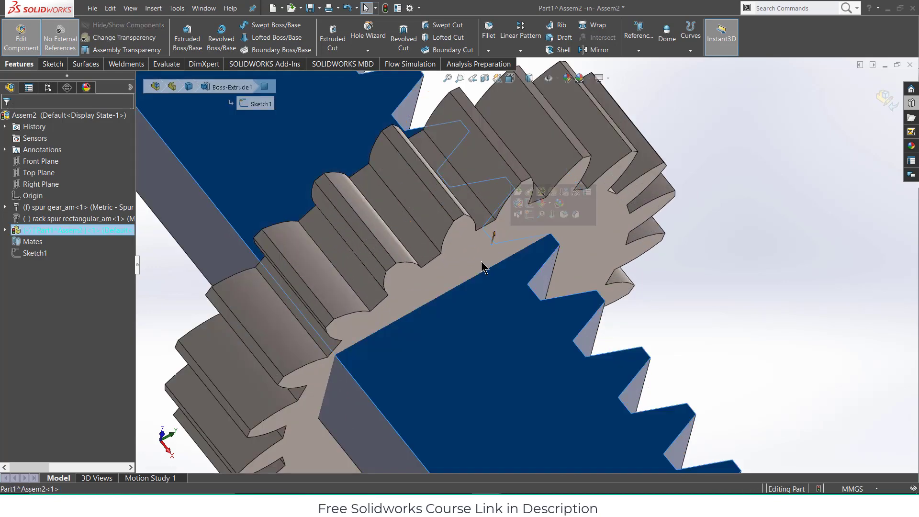
{"action": "left_click", "coordinate": [600, 246]}
{"action": "left_click", "coordinate": [718, 248]}
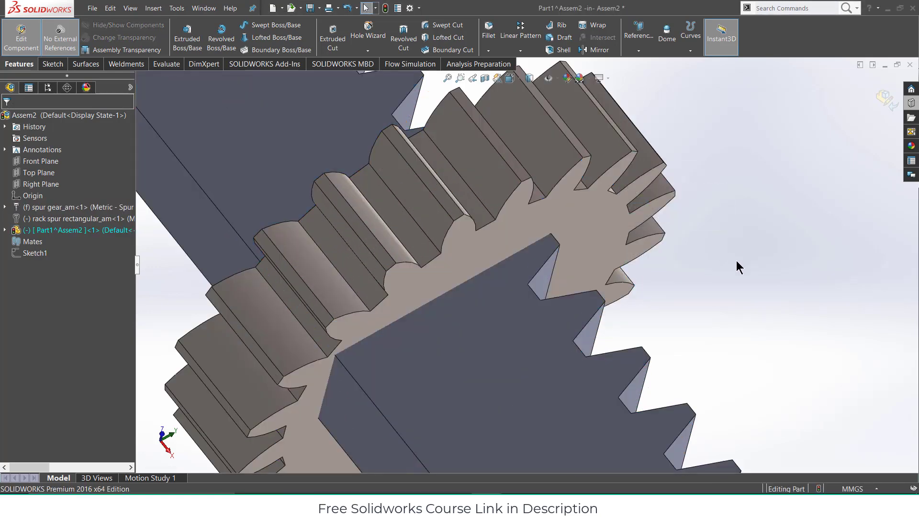
{"action": "scroll", "coordinate": [737, 261], "scroll_direction": "down", "scroll_amount": 4}
{"action": "scroll", "coordinate": [474, 203], "scroll_direction": "up", "scroll_amount": 4}
{"action": "scroll", "coordinate": [540, 228], "scroll_direction": "up", "scroll_amount": 5}
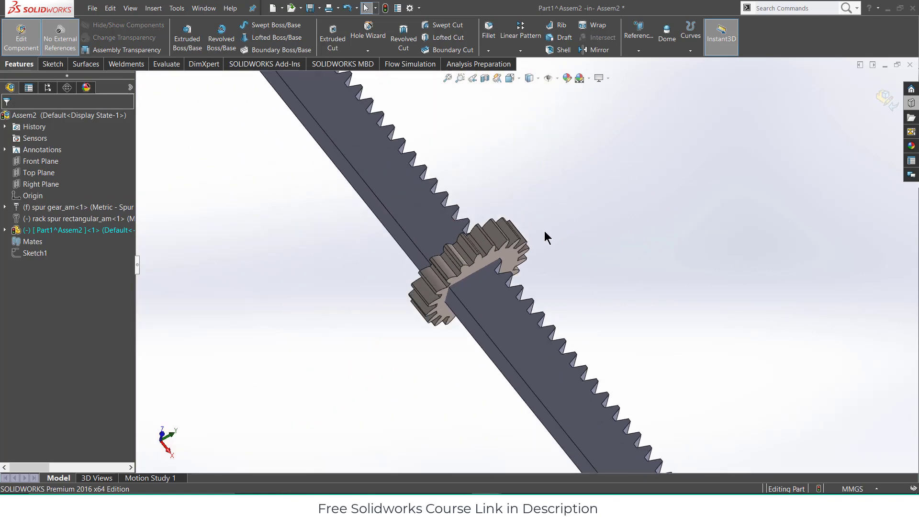
Exit the in-context part edit and set the fixed spur gear component to float in the assembly
{"action": "left_click", "coordinate": [880, 96]}
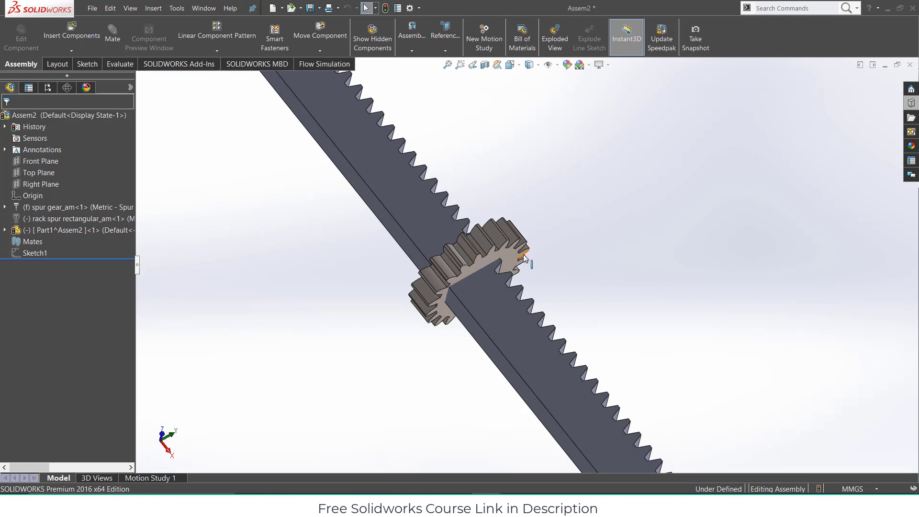
{"action": "left_click_drag", "start_coordinate": [511, 260], "coordinate": [670, 98]}
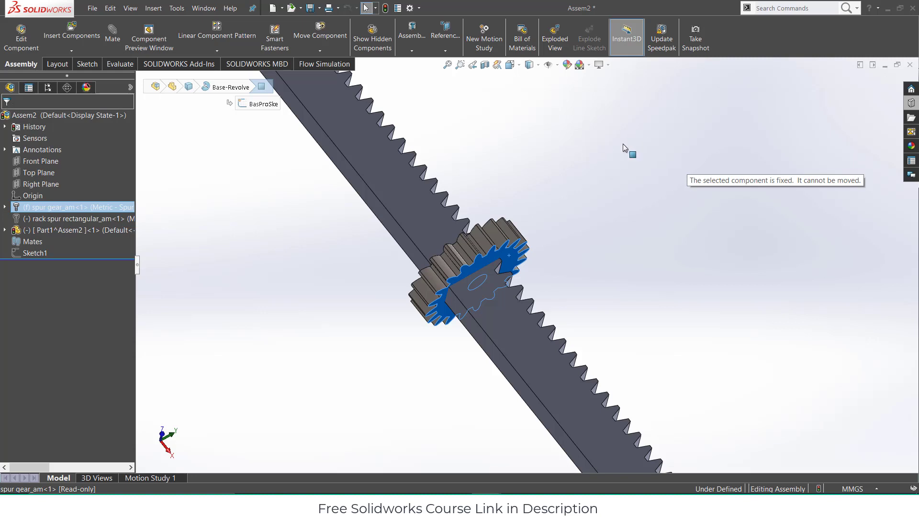
{"action": "right_click", "coordinate": [51, 209]}
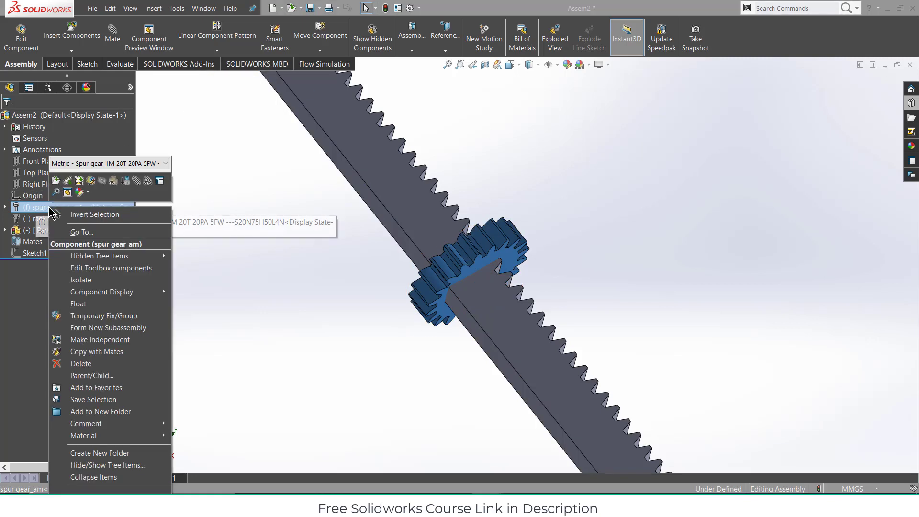
{"action": "left_click", "coordinate": [77, 303]}
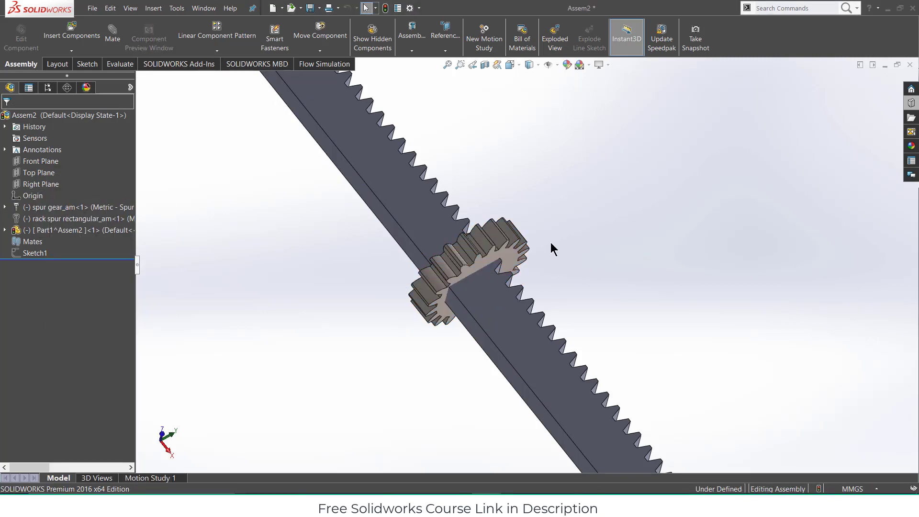
Move the spur gear off the rack to a free spot beside its teeth
{"action": "left_click_drag", "start_coordinate": [511, 261], "coordinate": [661, 176]}
{"action": "left_click", "coordinate": [751, 232]}
{"action": "key", "text": "f"}
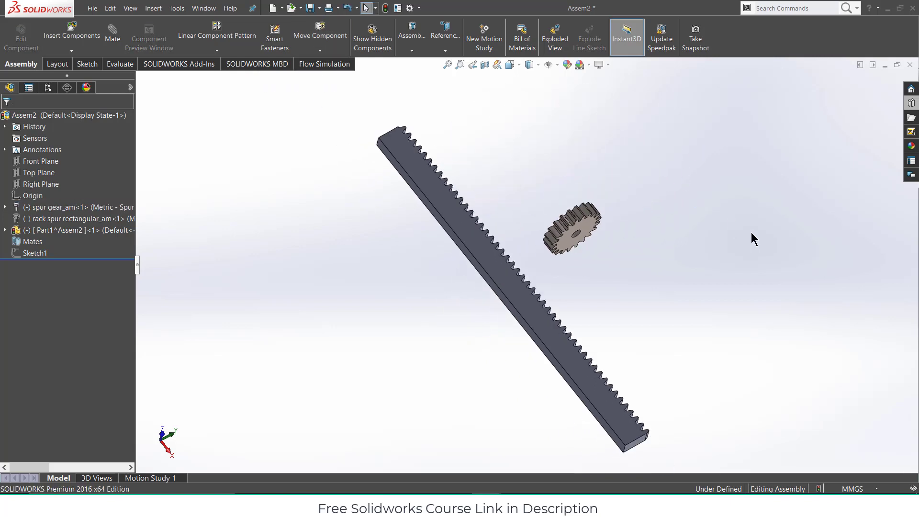
Add a coincident mate between the spur gear's flat face and the new rack part's side face, with the mate alignment flipped
{"action": "left_click", "coordinate": [115, 37]}
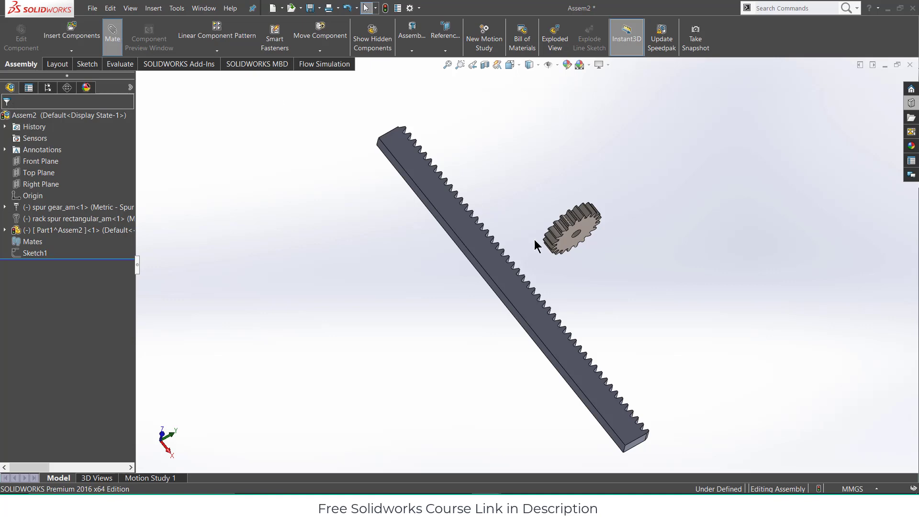
{"action": "scroll", "coordinate": [585, 246], "scroll_direction": "down", "scroll_amount": 4}
{"action": "left_click", "coordinate": [564, 211]}
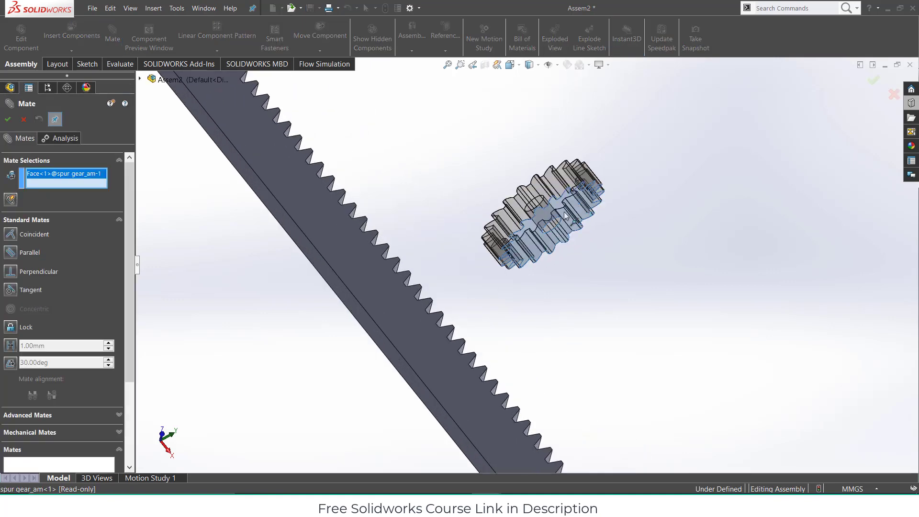
{"action": "left_click", "coordinate": [360, 259]}
{"action": "middle_click_drag", "start_coordinate": [469, 287], "coordinate": [445, 279]}
{"action": "left_click", "coordinate": [316, 246]}
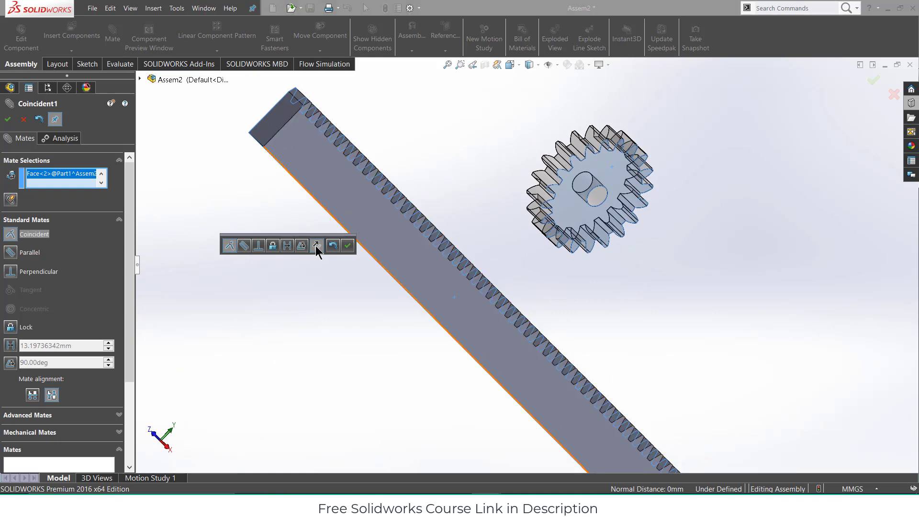
{"action": "scroll", "coordinate": [539, 259], "scroll_direction": "up", "scroll_amount": 3}
{"action": "middle_click_drag", "start_coordinate": [581, 252], "coordinate": [529, 125]}
{"action": "left_click", "coordinate": [347, 246]}
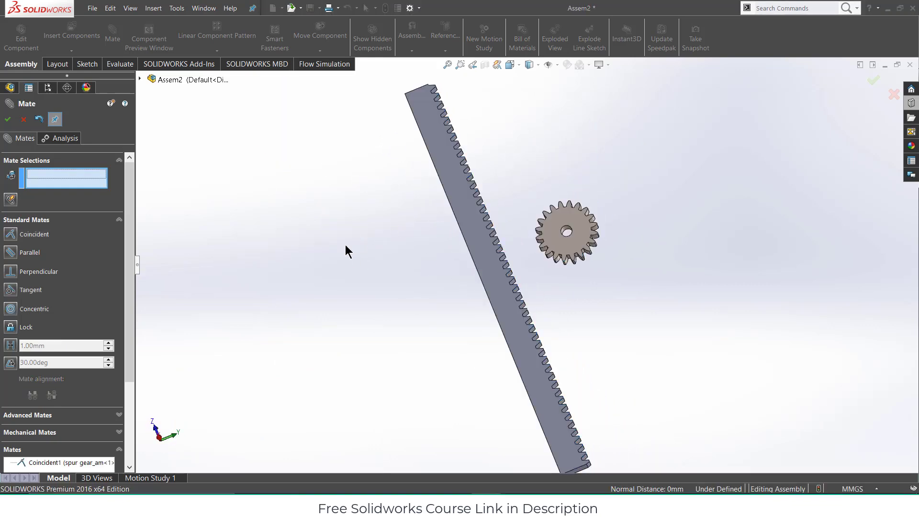
{"action": "left_click", "coordinate": [8, 120]}
Show the TooCutSke sketch of the spur gear's ToothCut feature, viewing the gear and rack from the right side
{"action": "scroll", "coordinate": [566, 244], "scroll_direction": "down", "scroll_amount": 2}
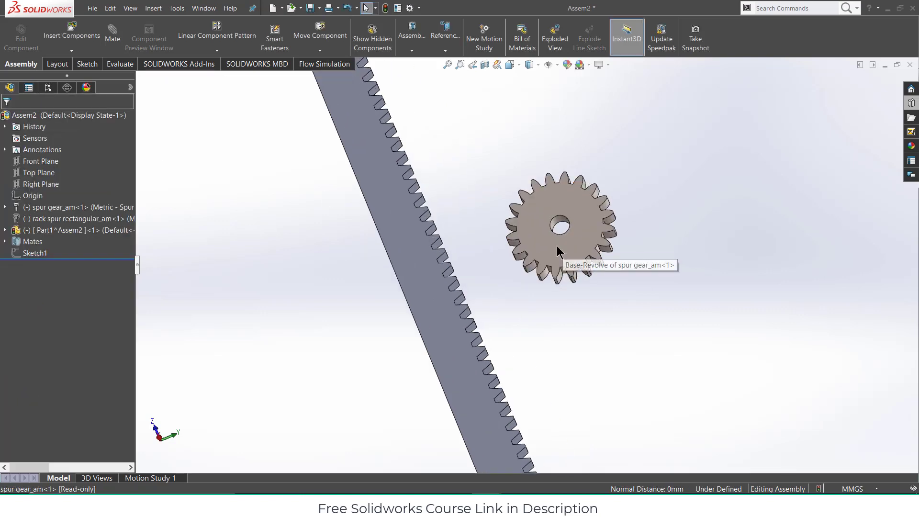
{"action": "left_click", "coordinate": [558, 271]}
{"action": "key", "text": "ctrl+4"}
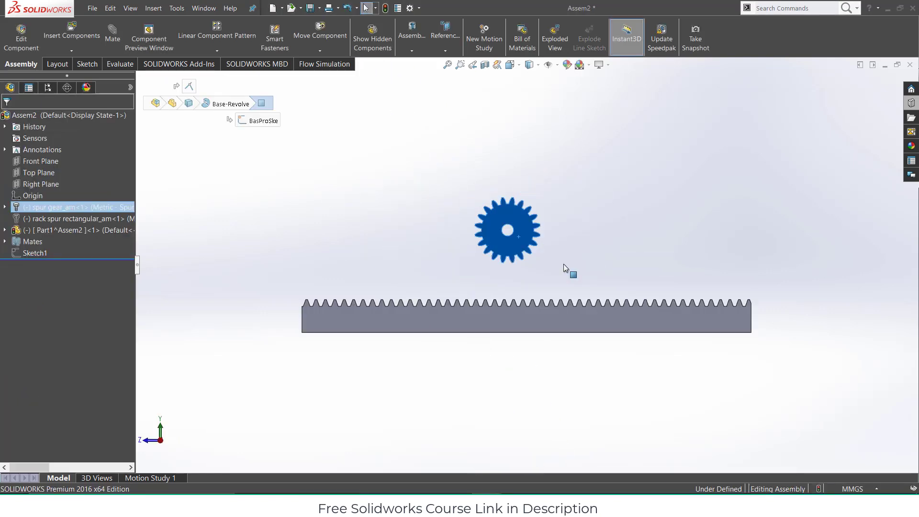
{"action": "scroll", "coordinate": [489, 285], "scroll_direction": "up", "scroll_amount": 2}
{"action": "left_click", "coordinate": [602, 272]}
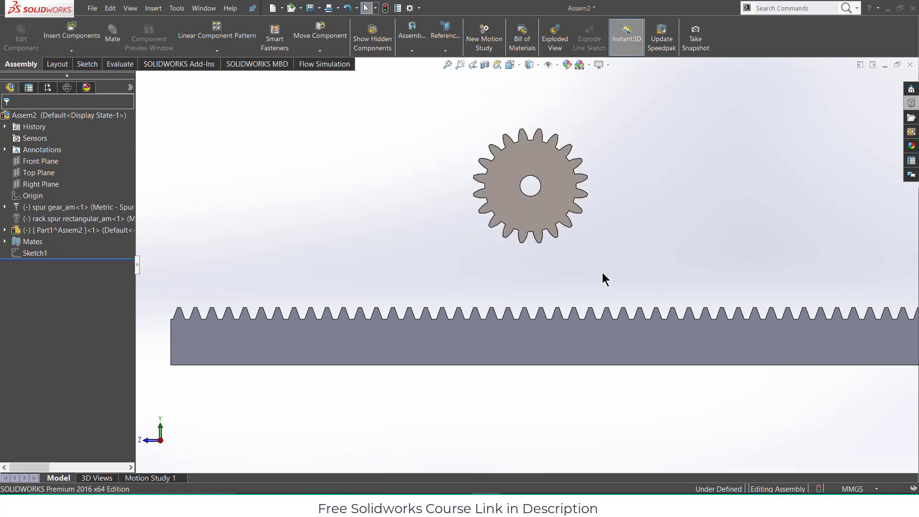
{"action": "scroll", "coordinate": [527, 217], "scroll_direction": "up", "scroll_amount": 2}
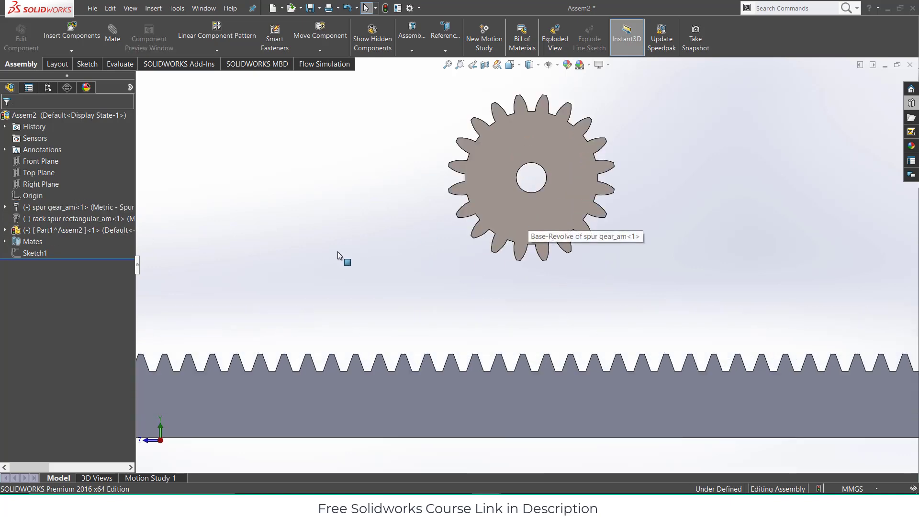
{"action": "left_click", "coordinate": [5, 206]}
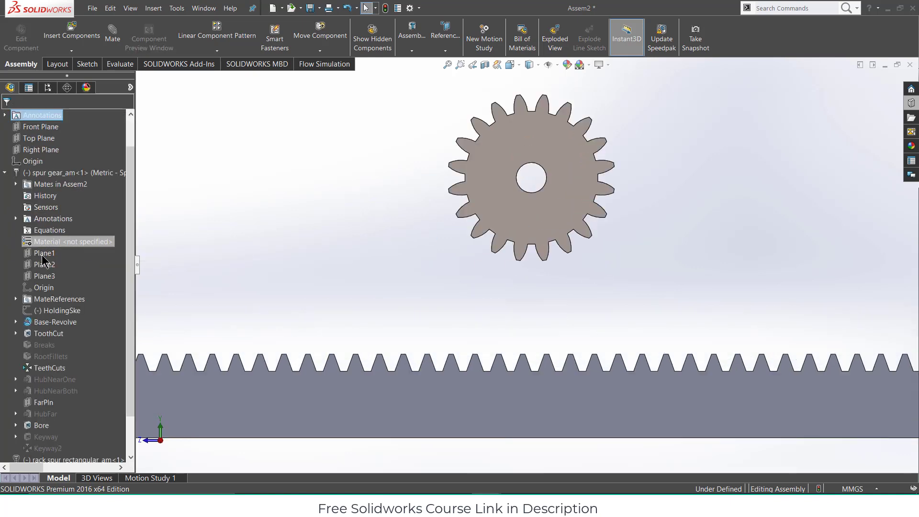
{"action": "left_click", "coordinate": [16, 333]}
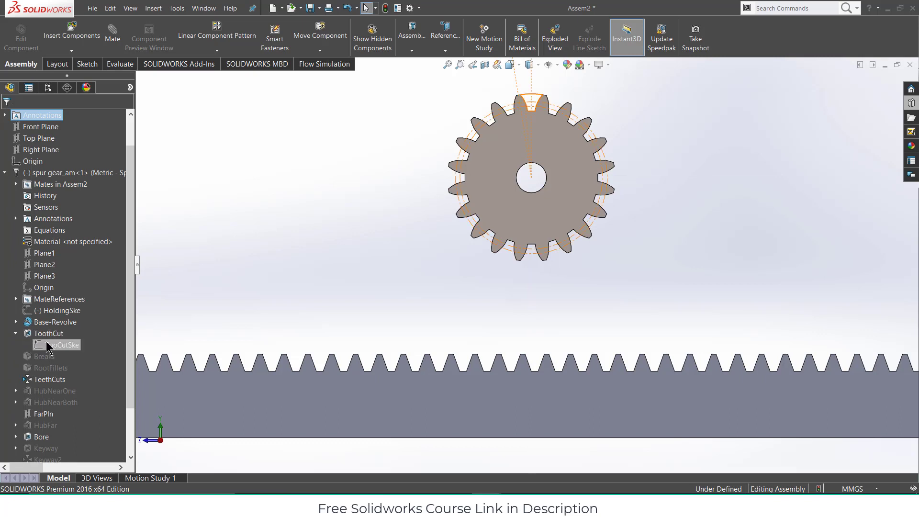
{"action": "left_click", "coordinate": [57, 345]}
{"action": "right_click", "coordinate": [58, 346]}
{"action": "left_click", "coordinate": [67, 330]}
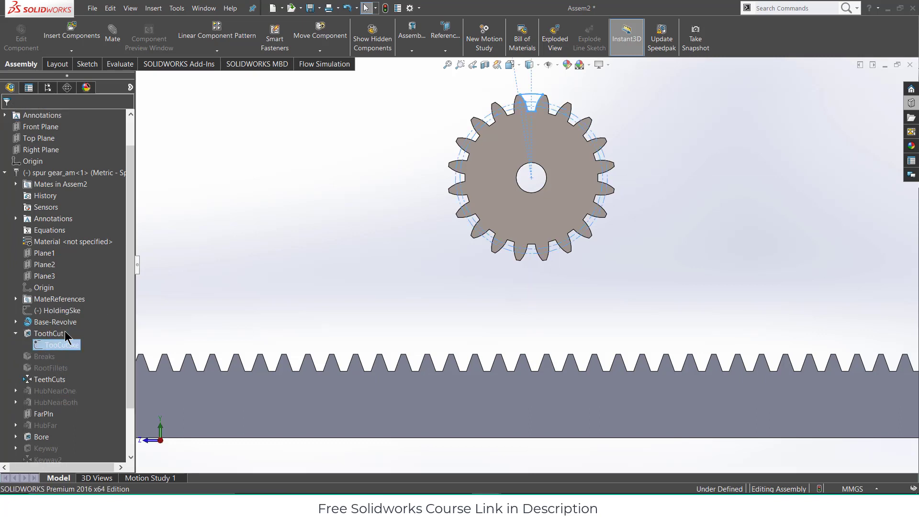
{"action": "left_click", "coordinate": [16, 333]}
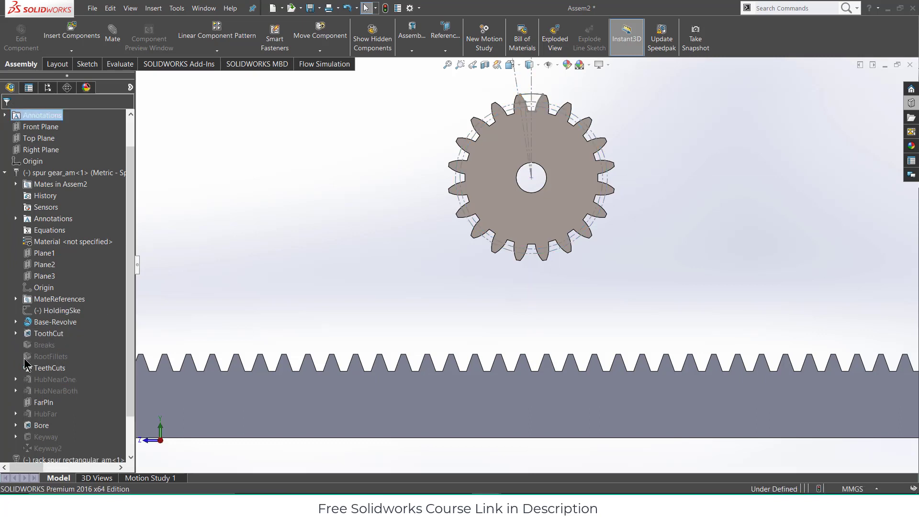
{"action": "left_click", "coordinate": [5, 172]}
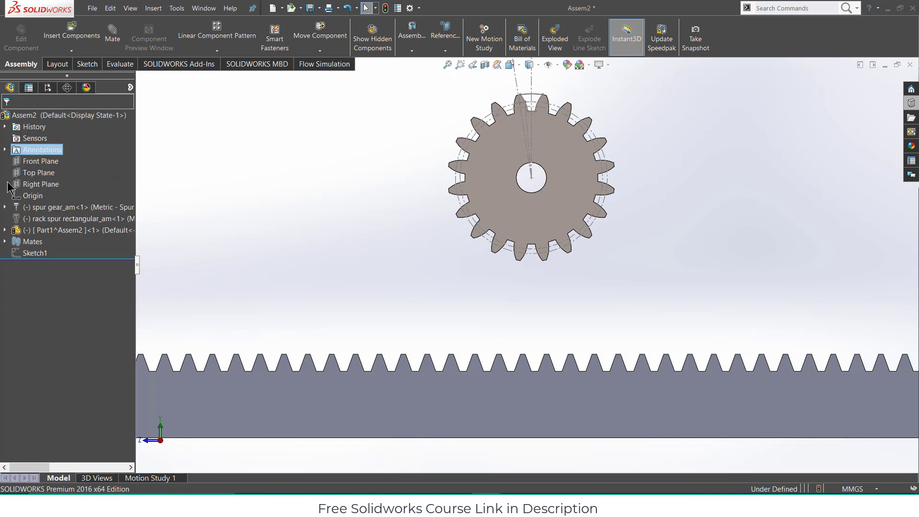
Show the hidden Toolbox rack spur rectangular component in the assembly
{"action": "right_click", "coordinate": [37, 229]}
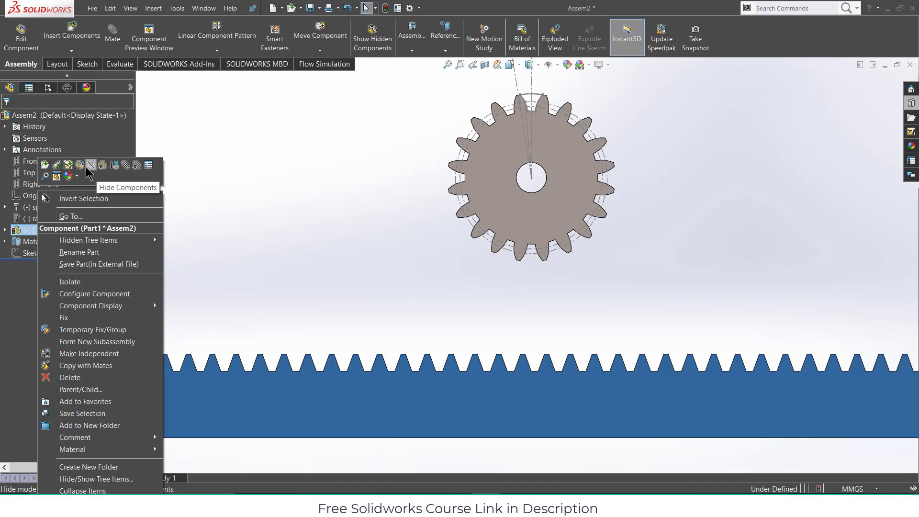
{"action": "key", "text": "Escape"}
{"action": "right_click", "coordinate": [42, 219]}
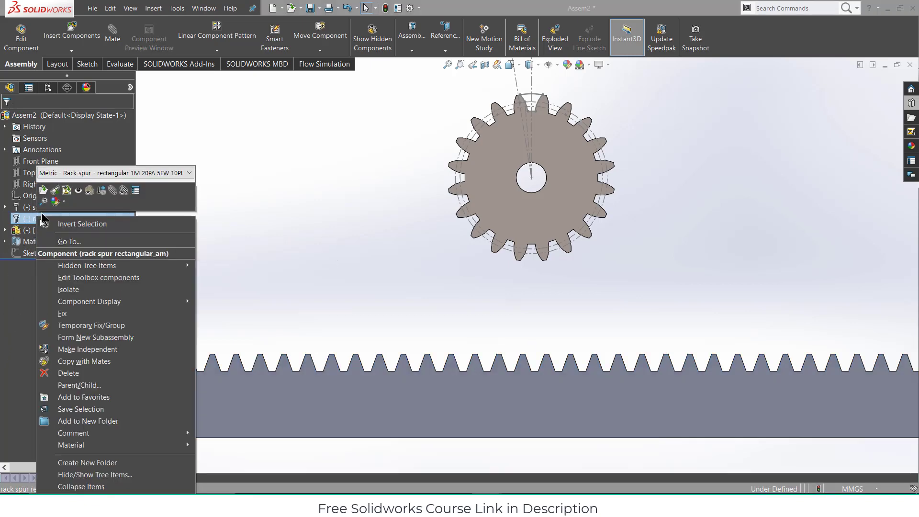
{"action": "left_click", "coordinate": [79, 190]}
Show the TooCutSkeSim sketch of the Toolbox rack's ToothCutSim feature and view its tooth profile from the front
{"action": "scroll", "coordinate": [600, 292], "scroll_direction": "up", "scroll_amount": 4}
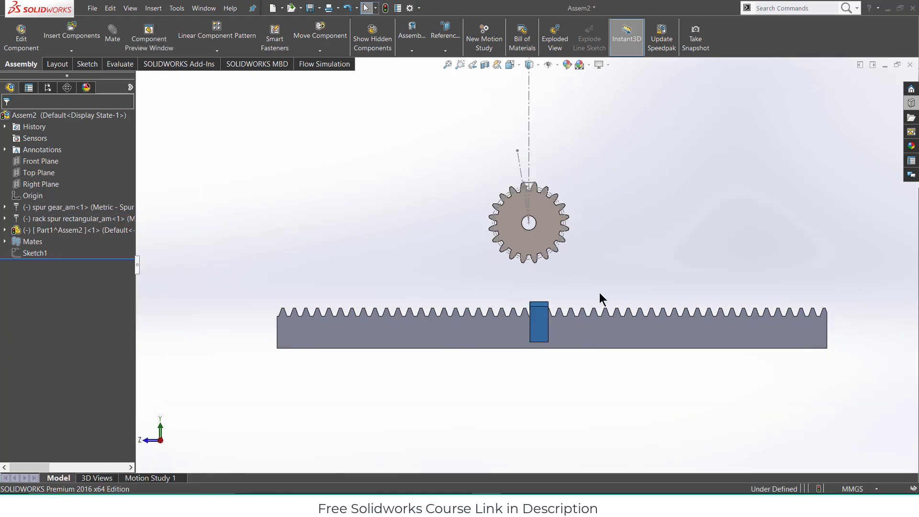
{"action": "middle_click_drag", "start_coordinate": [599, 292], "coordinate": [642, 311]}
{"action": "scroll", "coordinate": [618, 342], "scroll_direction": "down", "scroll_amount": 4}
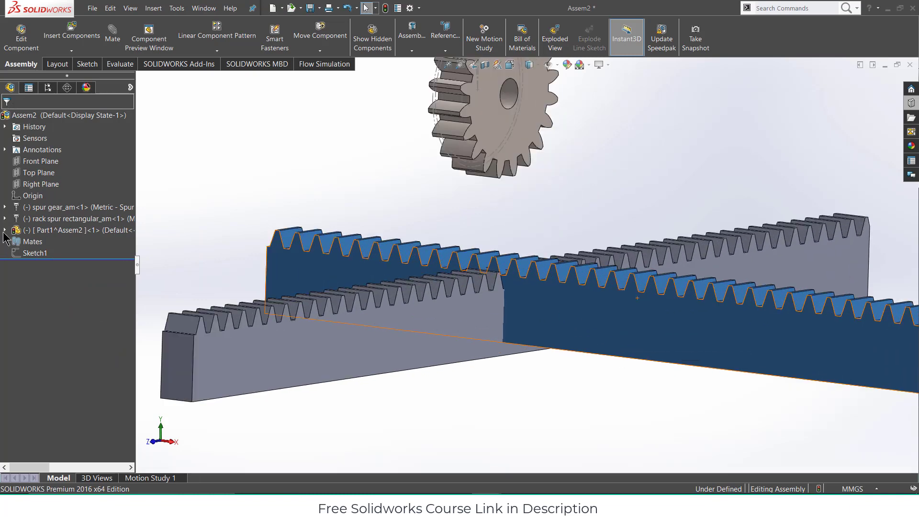
{"action": "left_click", "coordinate": [5, 218]}
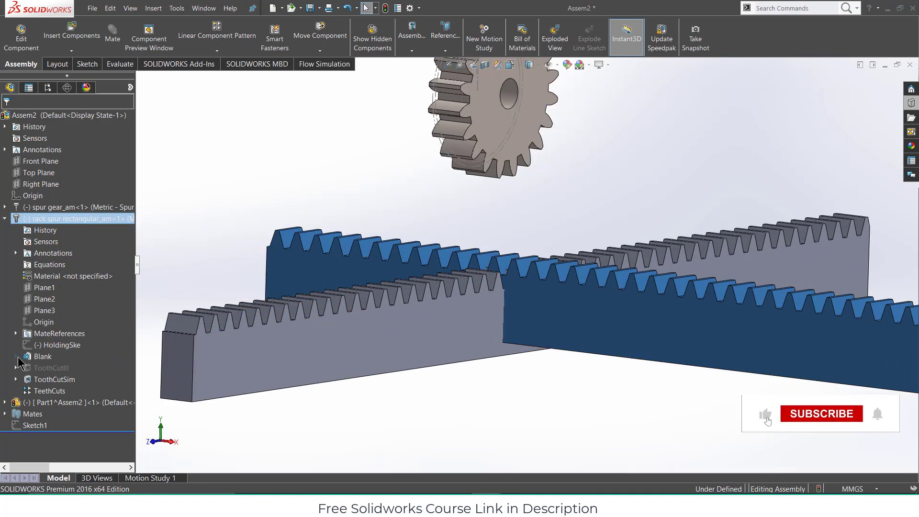
{"action": "left_click", "coordinate": [16, 380]}
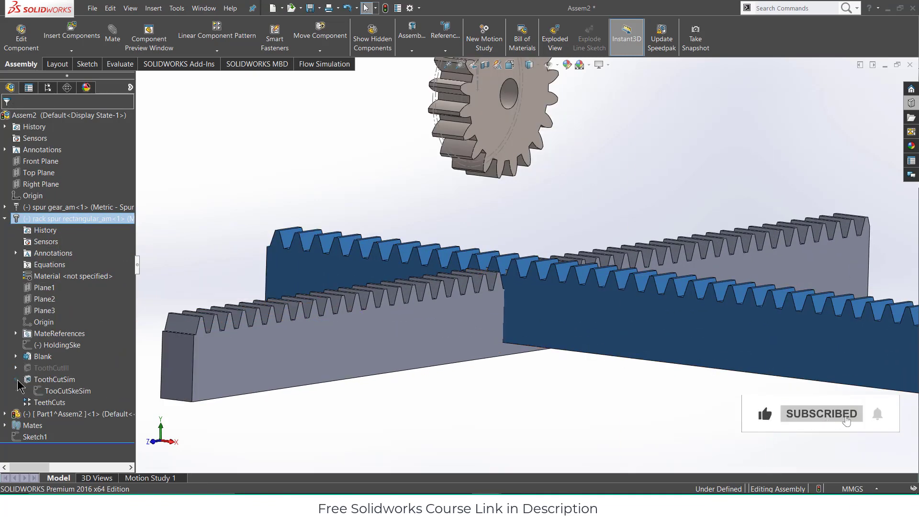
{"action": "left_click", "coordinate": [51, 391]}
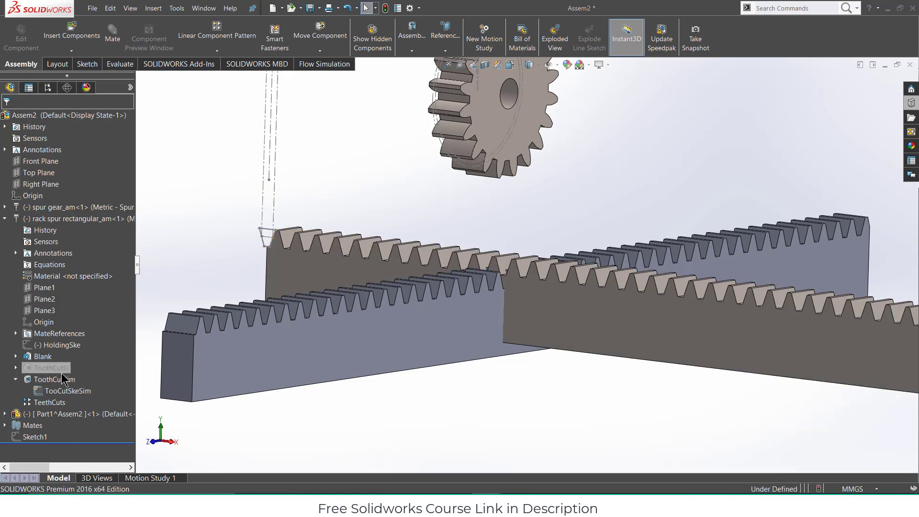
{"action": "key", "text": "ctrl+1"}
{"action": "scroll", "coordinate": [248, 250], "scroll_direction": "down", "scroll_amount": 6}
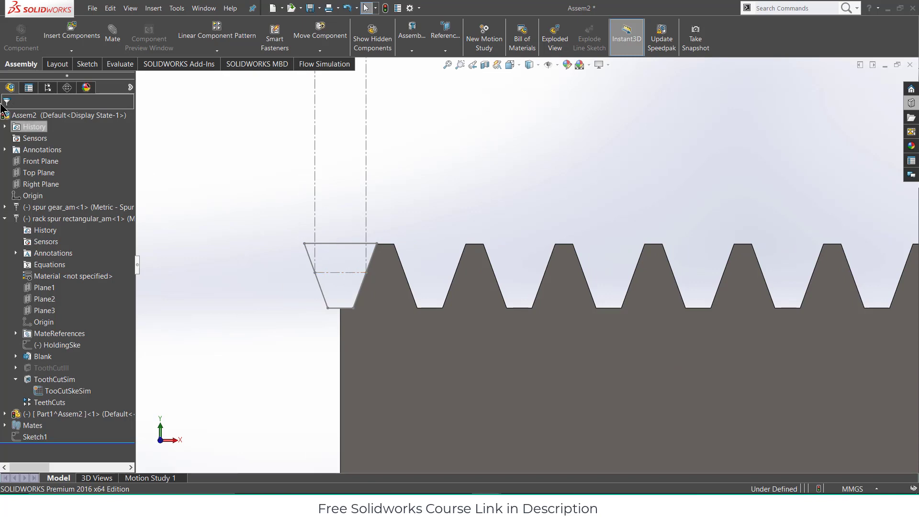
Measure the distance between the upper edge line and the horizontal construction line of the Toolbox rack's tooth-cut sketch
{"action": "left_click", "coordinate": [115, 64]}
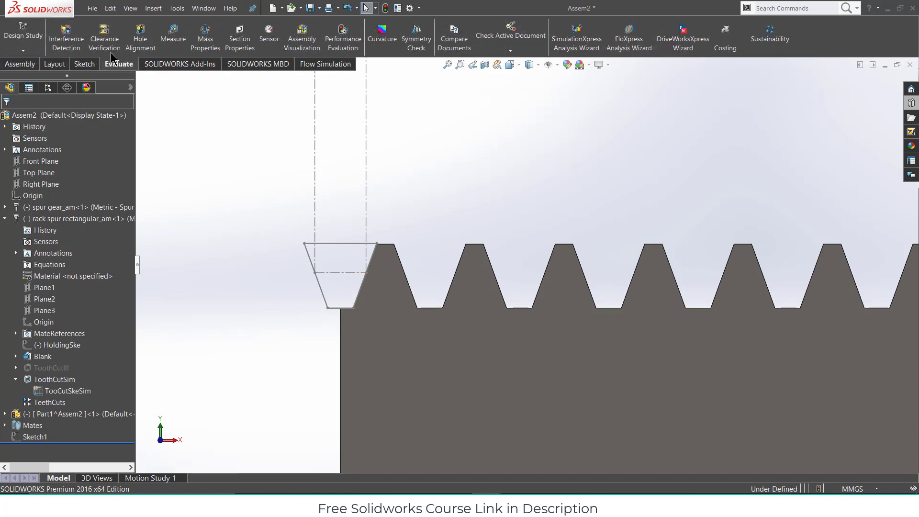
{"action": "left_click", "coordinate": [173, 36]}
{"action": "left_click", "coordinate": [337, 245]}
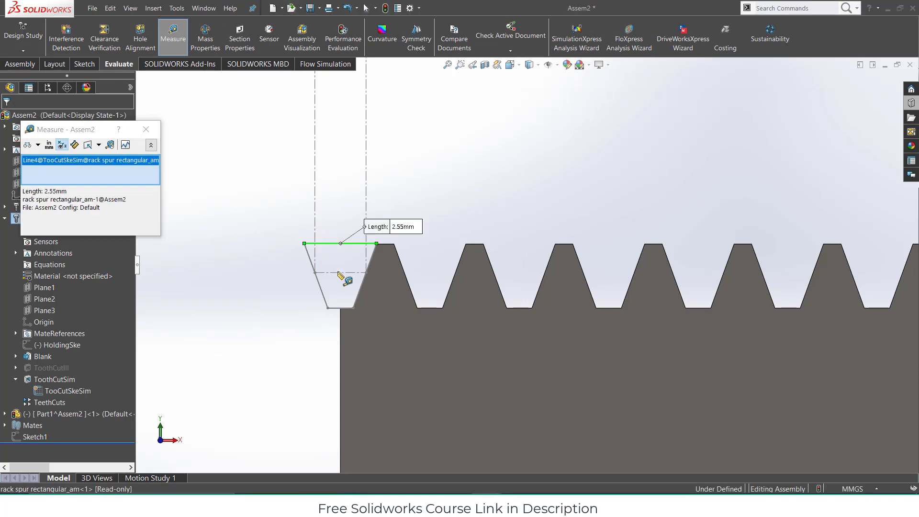
{"action": "left_click", "coordinate": [339, 273]}
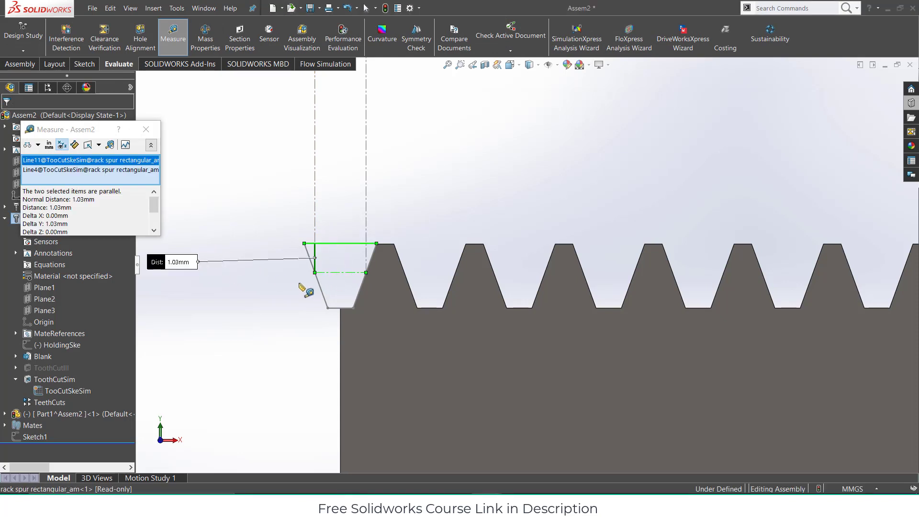
{"action": "left_click", "coordinate": [146, 131]}
{"action": "scroll", "coordinate": [663, 257], "scroll_direction": "up", "scroll_amount": 3}
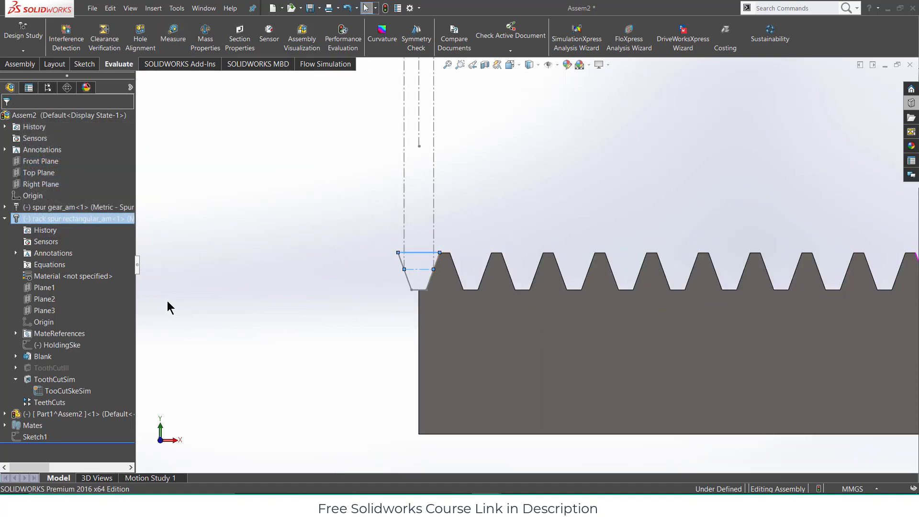
Hide the Toolbox rack spur rectangular component in the assembly
{"action": "right_click", "coordinate": [28, 218]}
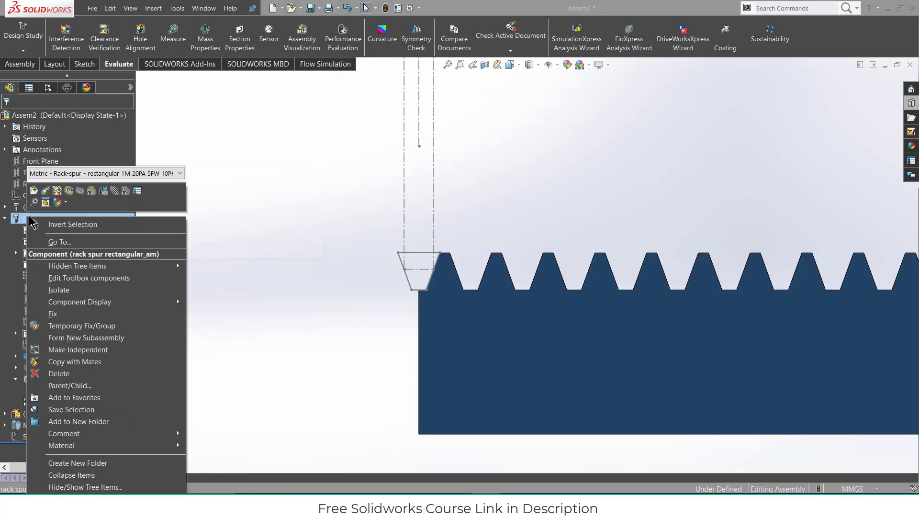
{"action": "left_click", "coordinate": [80, 197]}
{"action": "middle_click_drag", "start_coordinate": [410, 288], "coordinate": [773, 307]}
{"action": "scroll", "coordinate": [773, 306], "scroll_direction": "down", "scroll_amount": 5}
Edit the custom rack part within the assembly and start a new sketch on its toothed side face
{"action": "left_click", "coordinate": [687, 271]}
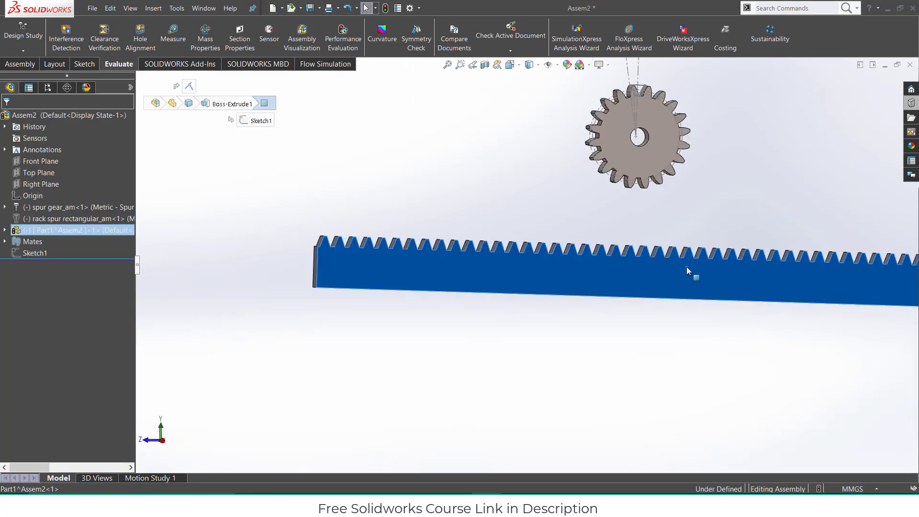
{"action": "left_click", "coordinate": [21, 64]}
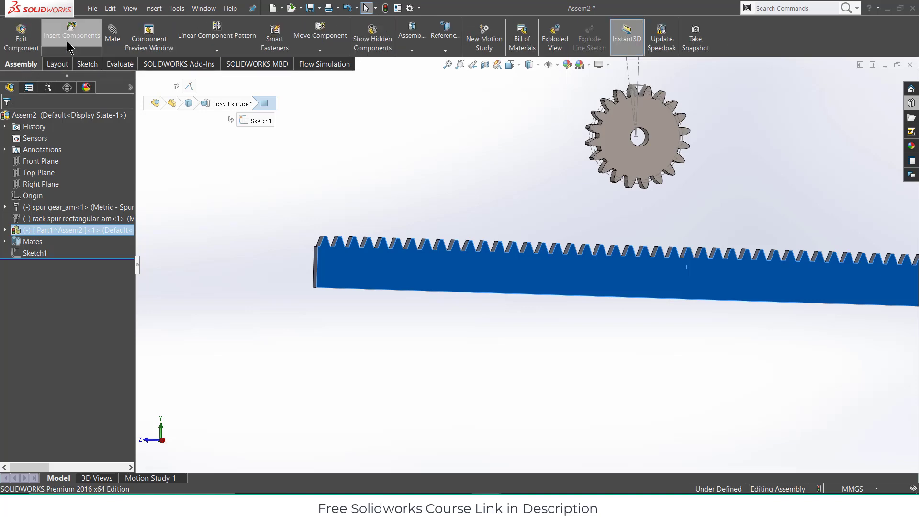
{"action": "left_click", "coordinate": [26, 37]}
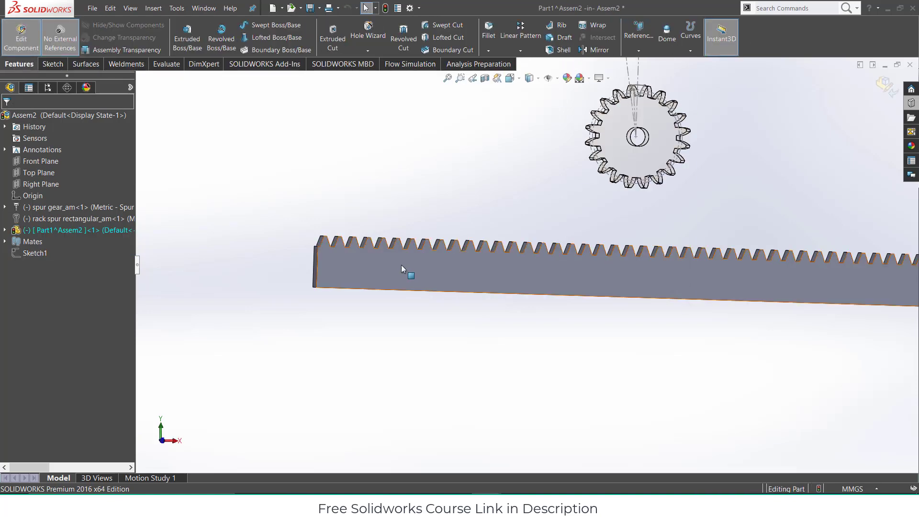
{"action": "key", "text": "ctrl+1"}
{"action": "scroll", "coordinate": [460, 275], "scroll_direction": "down", "scroll_amount": 3}
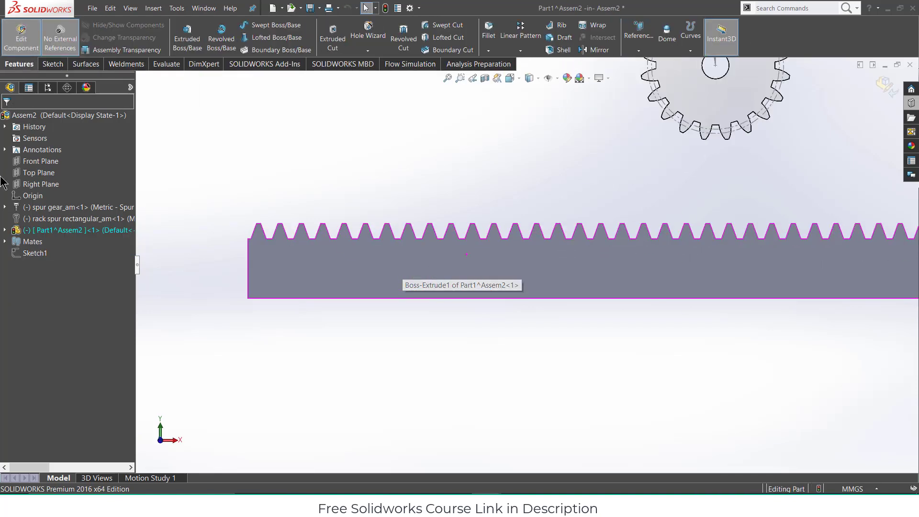
{"action": "left_click", "coordinate": [5, 230]}
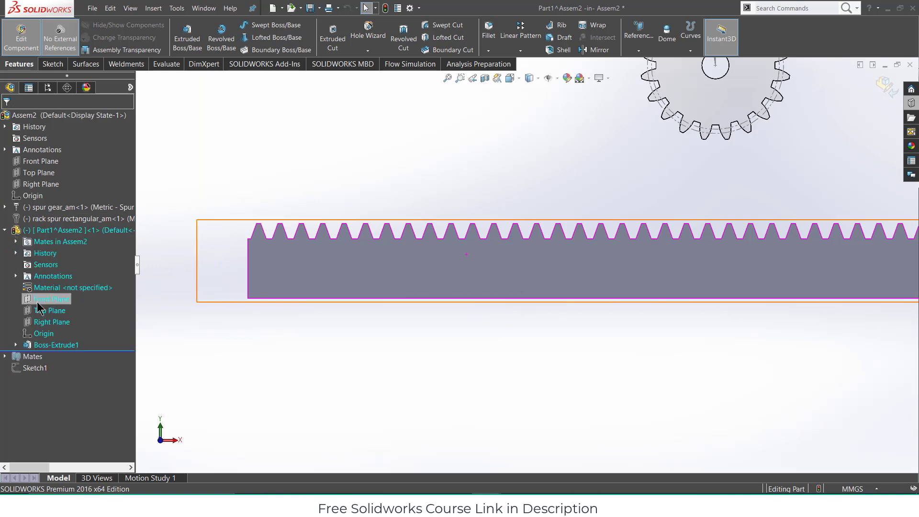
{"action": "left_click", "coordinate": [383, 258]}
{"action": "left_click", "coordinate": [53, 64]}
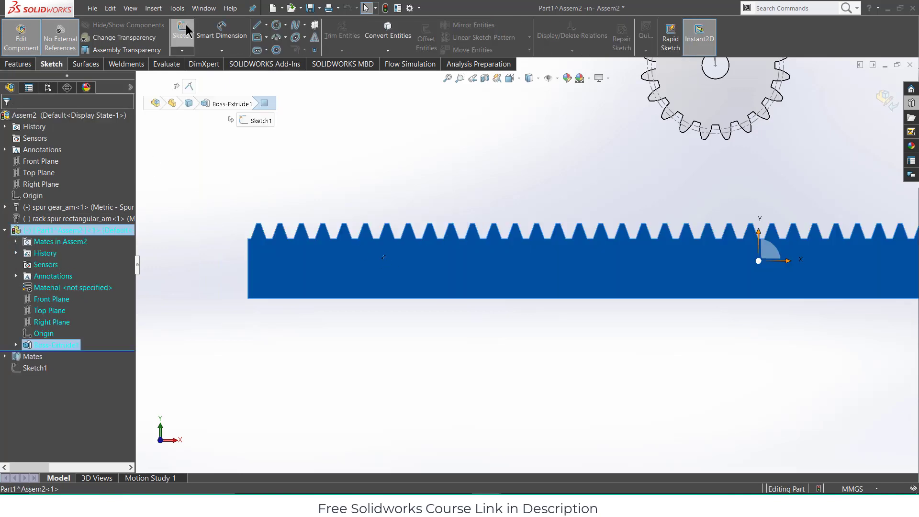
{"action": "left_click", "coordinate": [183, 36]}
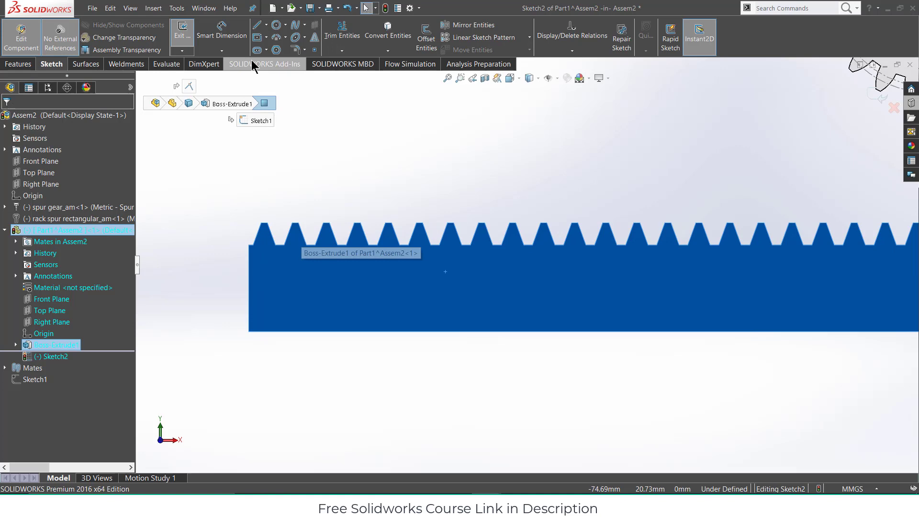
Sketch a horizontal construction line about 152 mm long through the teeth, slightly beyond both ends of the rack
{"action": "left_click", "coordinate": [266, 25]}
{"action": "left_click", "coordinate": [285, 44]}
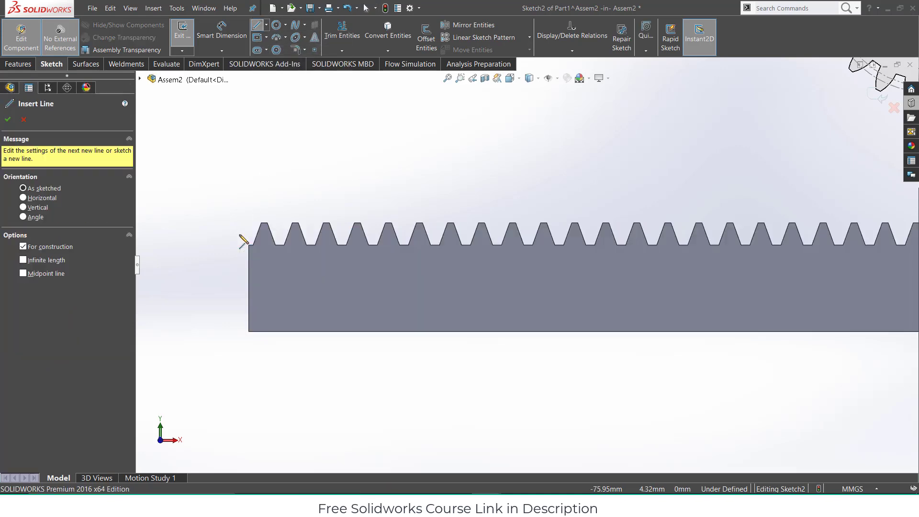
{"action": "left_click", "coordinate": [242, 237]}
{"action": "scroll", "coordinate": [531, 264], "scroll_direction": "up", "scroll_amount": 6}
{"action": "scroll", "coordinate": [670, 263], "scroll_direction": "up", "scroll_amount": 5}
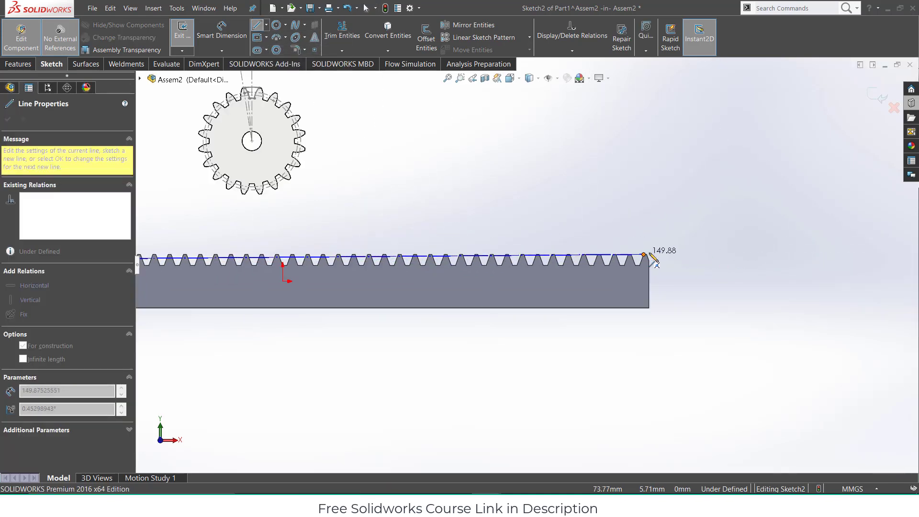
{"action": "left_click", "coordinate": [652, 261]}
{"action": "key", "text": "Escape"}
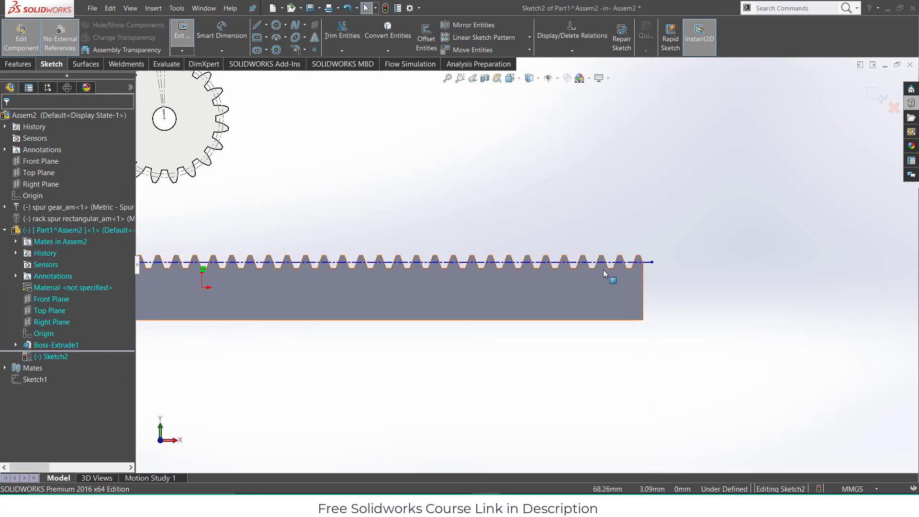
Dimension the construction line 1.03 mm from the top edge of a rack tooth
{"action": "left_click", "coordinate": [642, 262]}
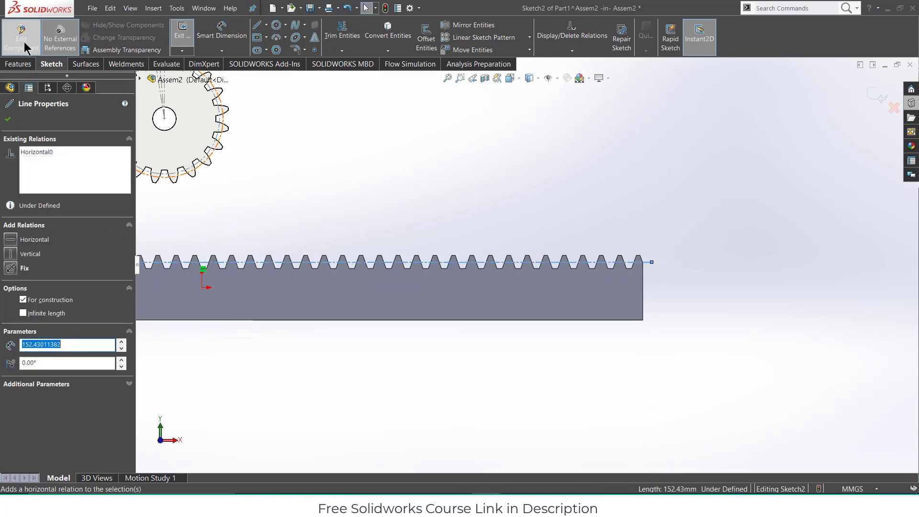
{"action": "left_click", "coordinate": [201, 30]}
{"action": "scroll", "coordinate": [483, 268], "scroll_direction": "up", "scroll_amount": 8}
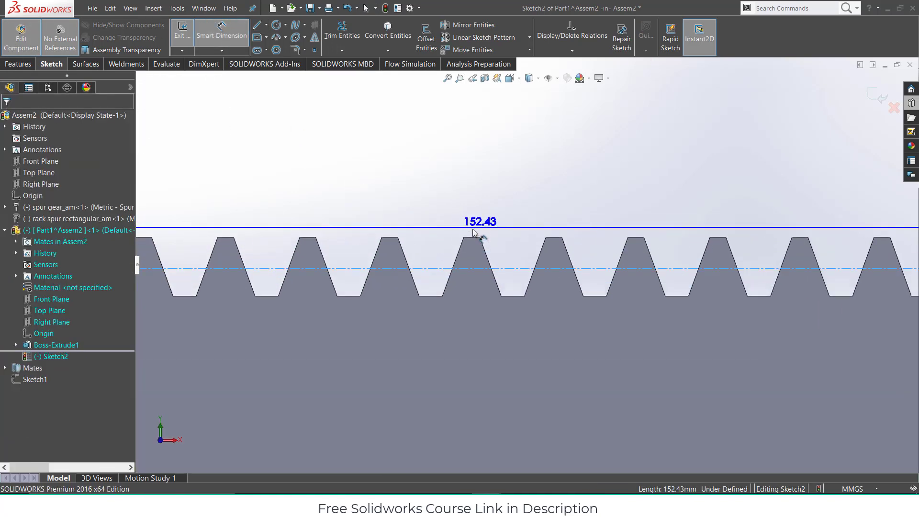
{"action": "left_click", "coordinate": [496, 243]}
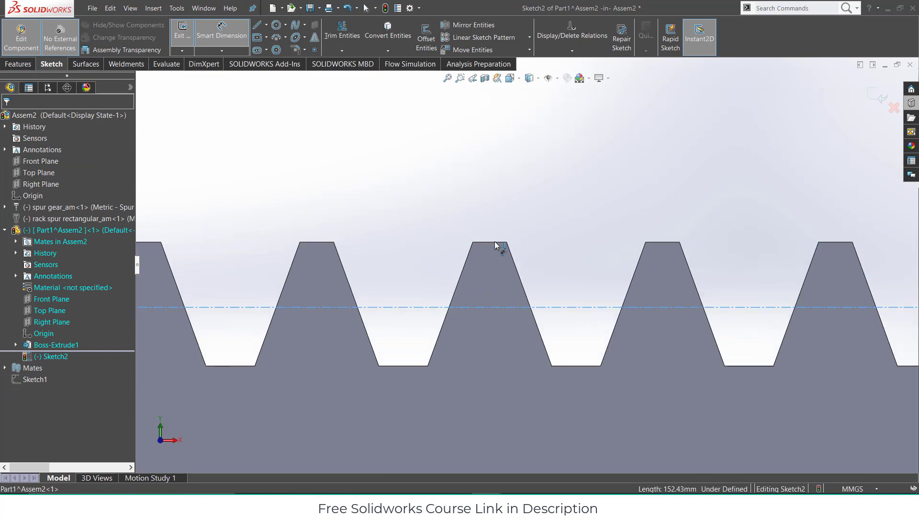
{"action": "left_click", "coordinate": [544, 256]}
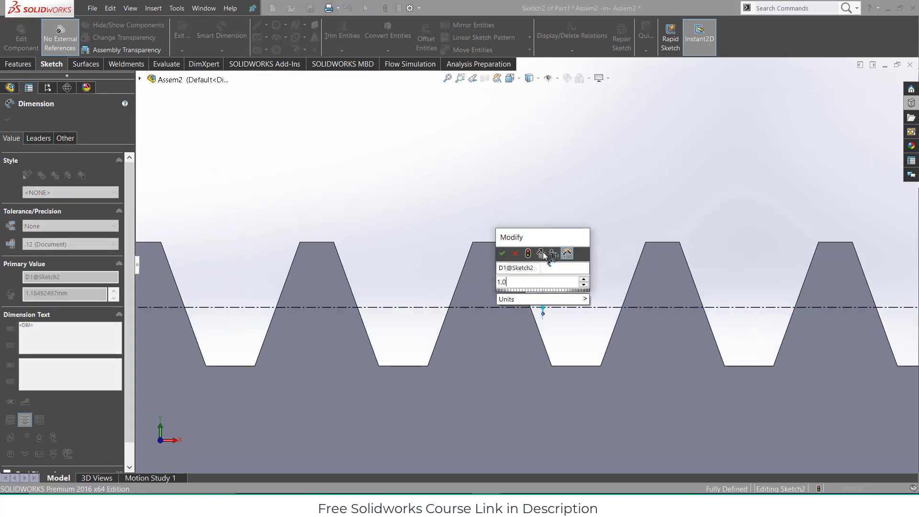
{"action": "key", "text": "Return"}
Finish the pitch line sketch and leave part editing to return to the assembly
{"action": "scroll", "coordinate": [577, 273], "scroll_direction": "up", "scroll_amount": 10}
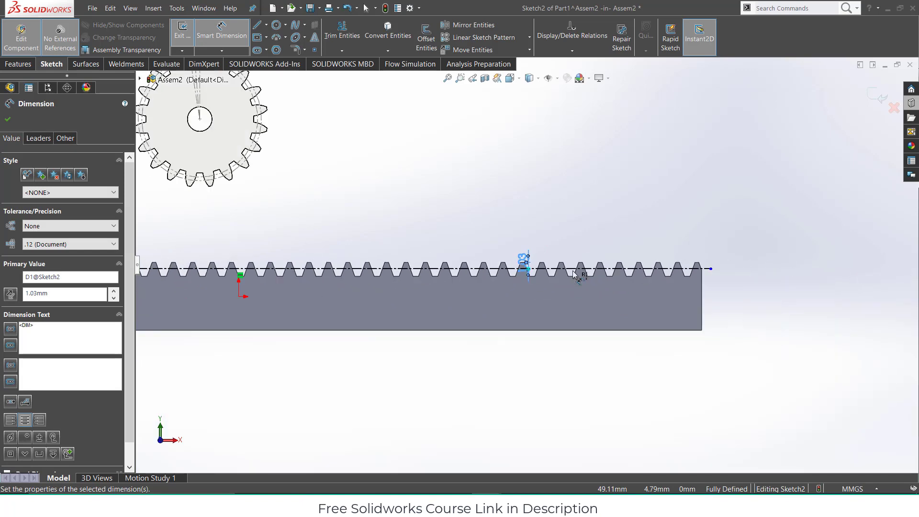
{"action": "left_click", "coordinate": [879, 100]}
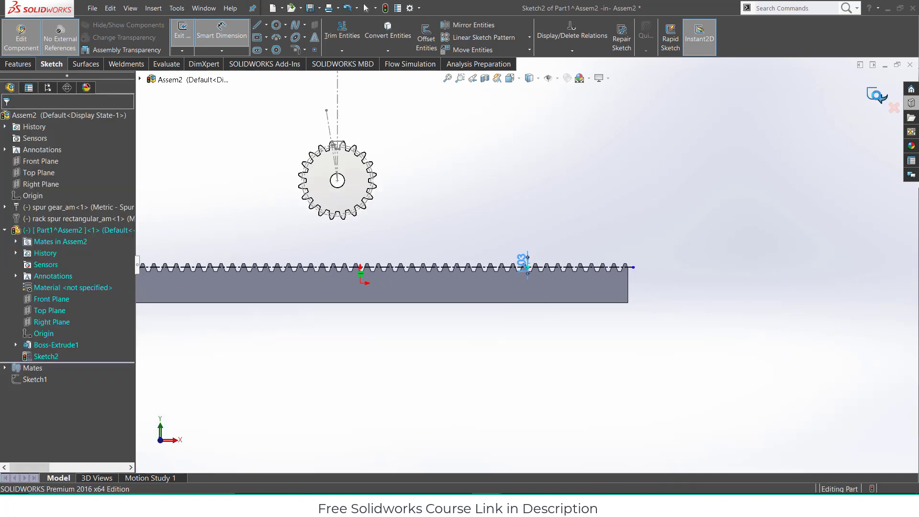
{"action": "left_click", "coordinate": [885, 100]}
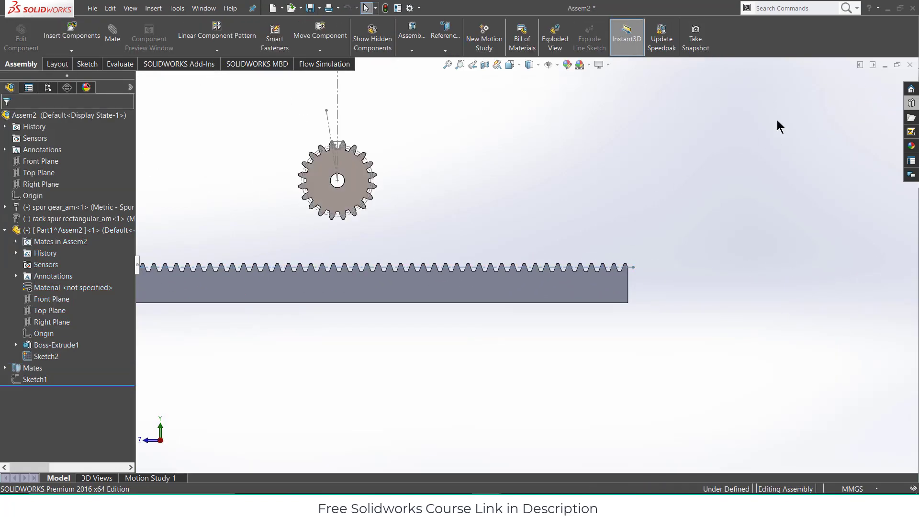
Add a Rack Pinion mate with the rack's construction line as rack and the gear sketch's outer dashed circle as pinion
{"action": "scroll", "coordinate": [357, 270], "scroll_direction": "down", "scroll_amount": 5}
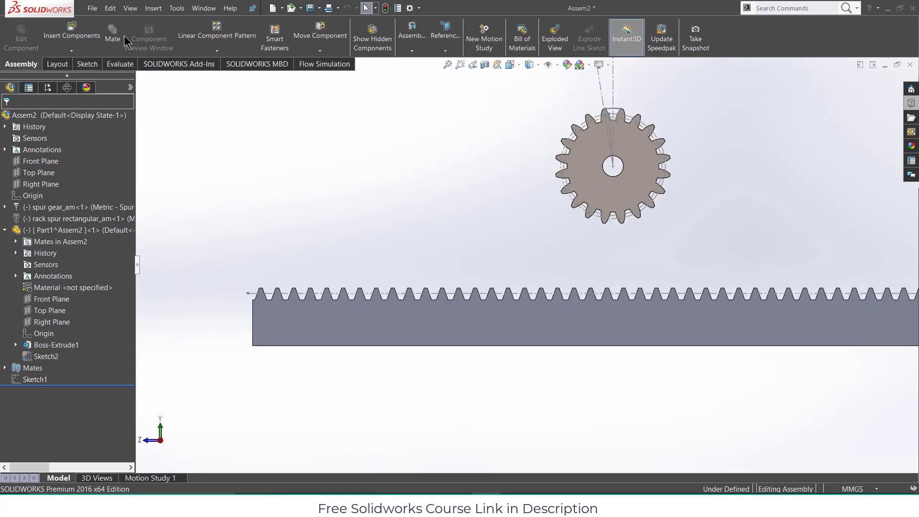
{"action": "left_click", "coordinate": [112, 37]}
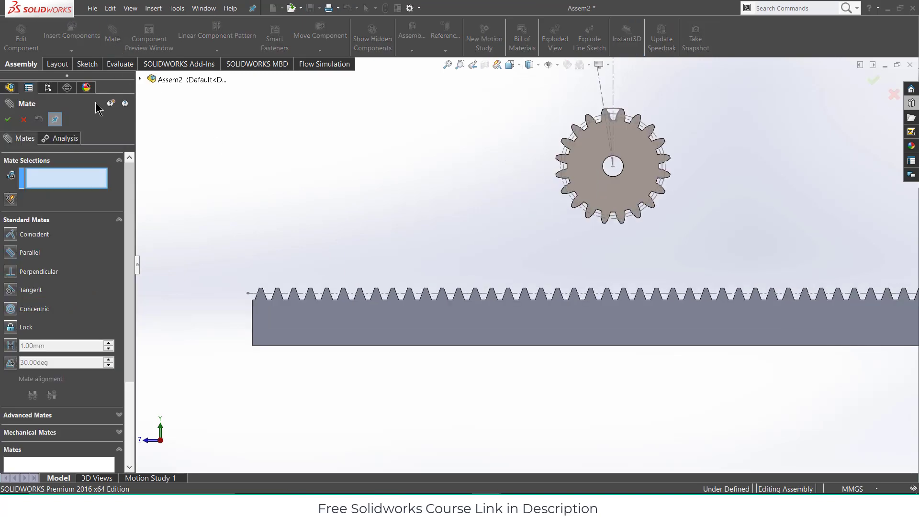
{"action": "scroll", "coordinate": [608, 287], "scroll_direction": "down", "scroll_amount": 3}
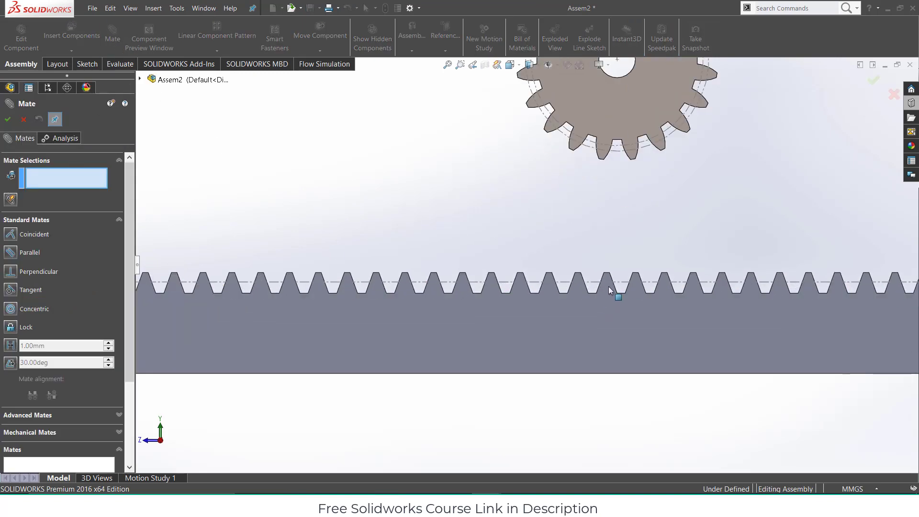
{"action": "left_click", "coordinate": [75, 220]}
{"action": "left_click", "coordinate": [72, 255]}
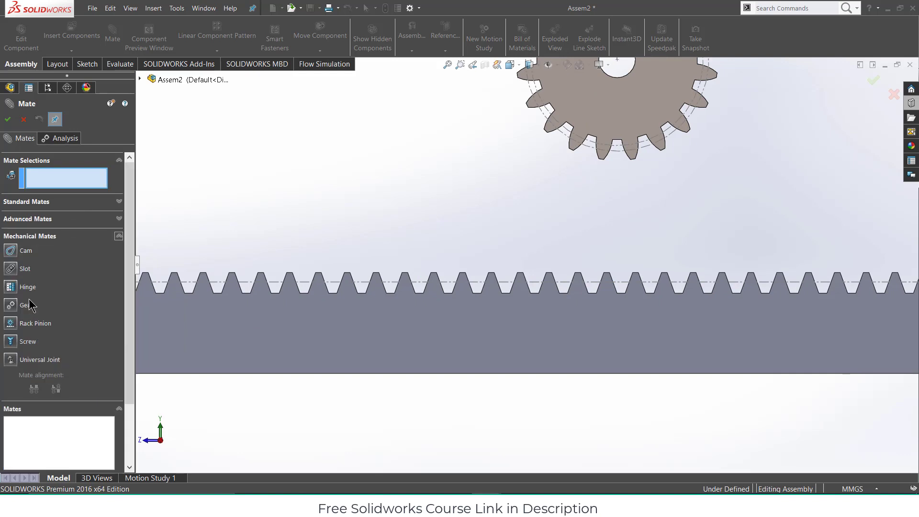
{"action": "left_click", "coordinate": [11, 321]}
{"action": "scroll", "coordinate": [493, 263], "scroll_direction": "up", "scroll_amount": 2}
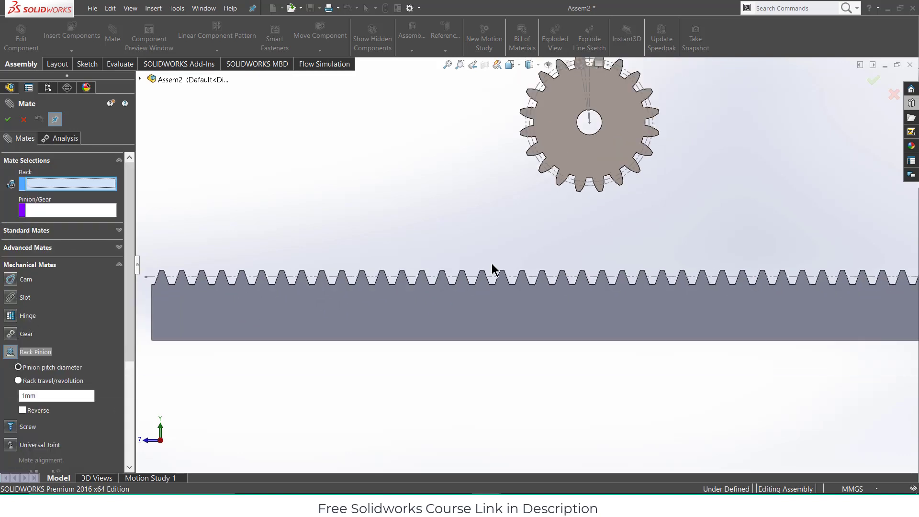
{"action": "scroll", "coordinate": [542, 196], "scroll_direction": "down", "scroll_amount": 2}
{"action": "scroll", "coordinate": [557, 196], "scroll_direction": "down", "scroll_amount": 2}
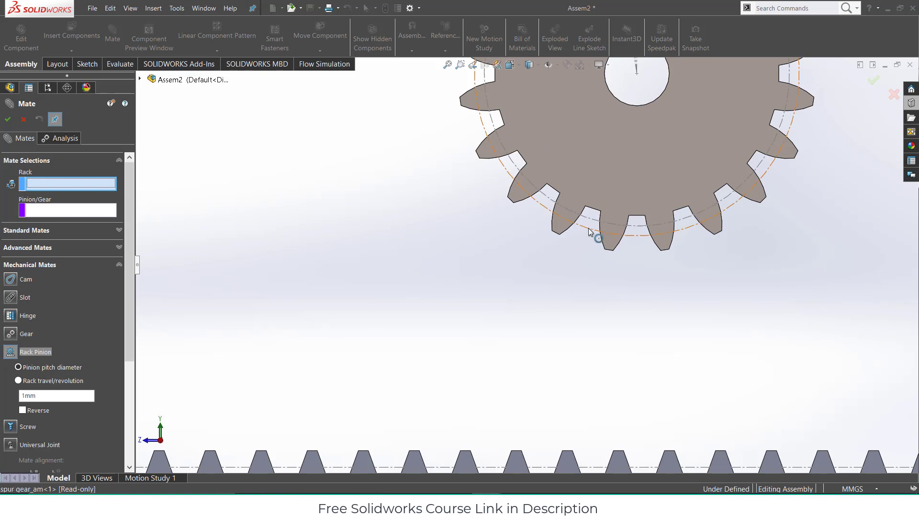
{"action": "scroll", "coordinate": [589, 232], "scroll_direction": "up", "scroll_amount": 3}
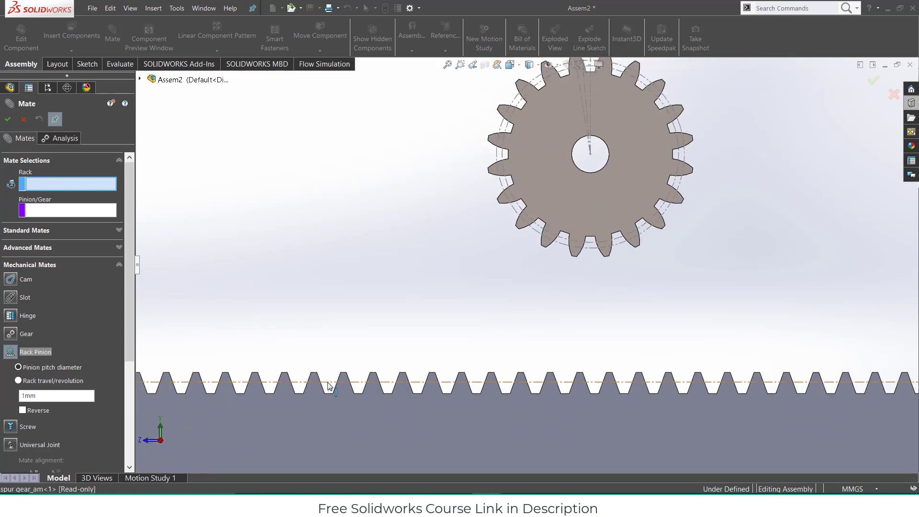
{"action": "left_click", "coordinate": [330, 382]}
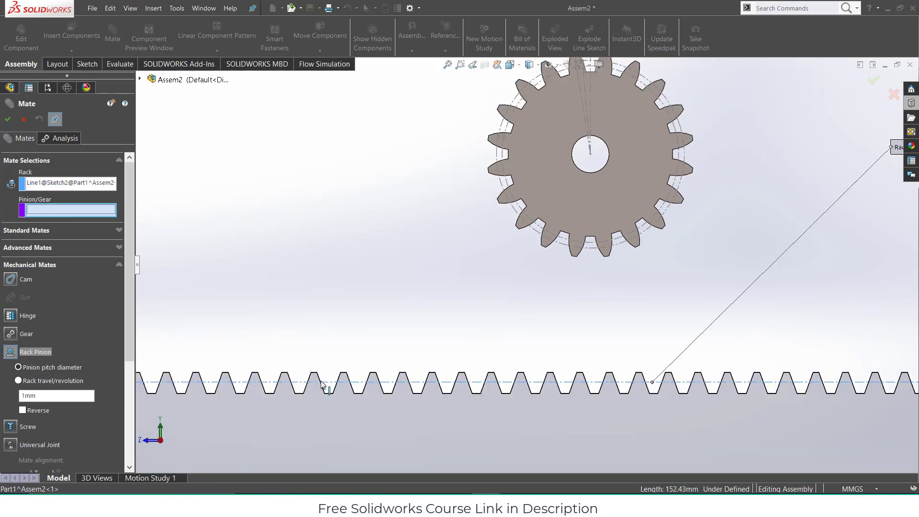
{"action": "left_click", "coordinate": [563, 246]}
{"action": "scroll", "coordinate": [556, 298], "scroll_direction": "up", "scroll_amount": 3}
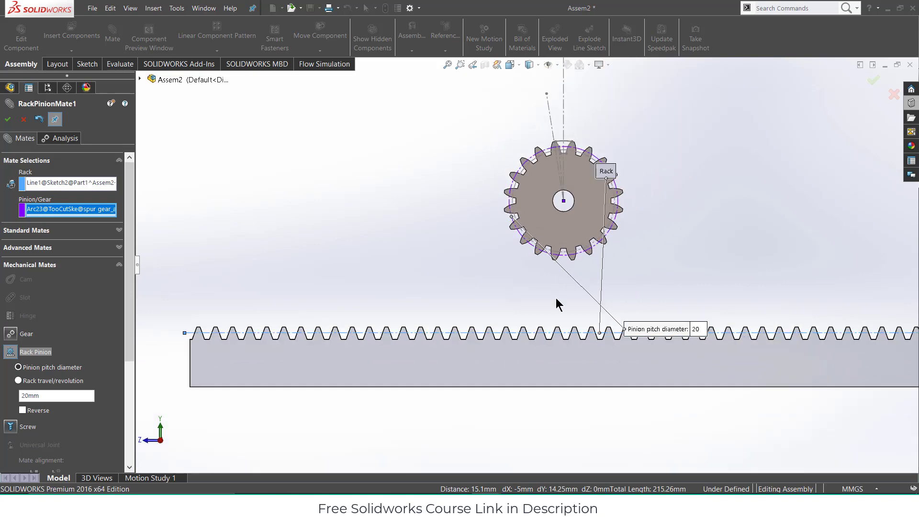
{"action": "scroll", "coordinate": [603, 355], "scroll_direction": "down", "scroll_amount": 2}
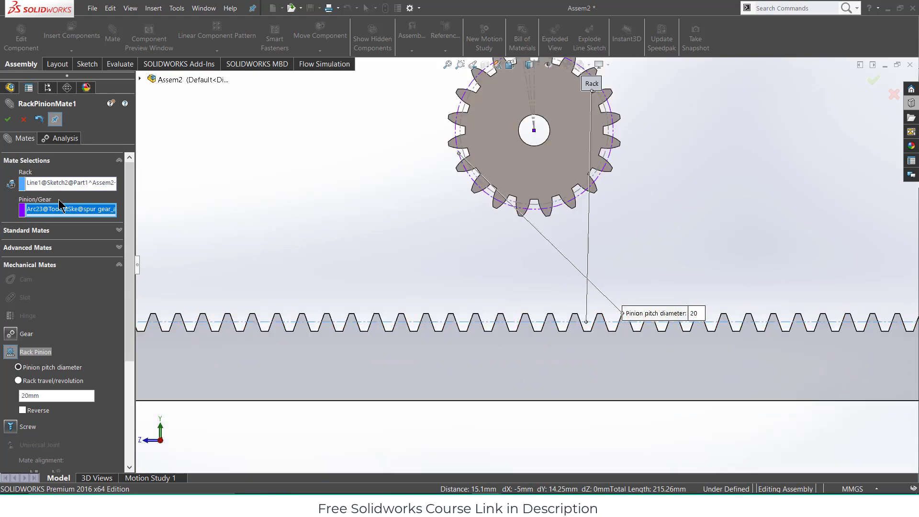
{"action": "left_click", "coordinate": [8, 119]}
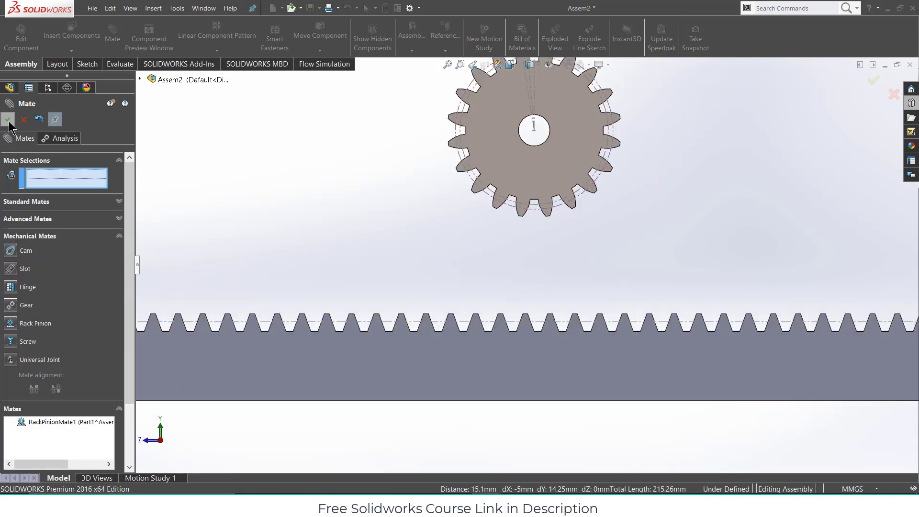
Close the mate tool and move the rack up until its teeth overlap the spur gear's lower teeth
{"action": "left_click", "coordinate": [24, 120]}
{"action": "left_click_drag", "start_coordinate": [550, 368], "coordinate": [571, 248]}
{"action": "key", "text": "Escape"}
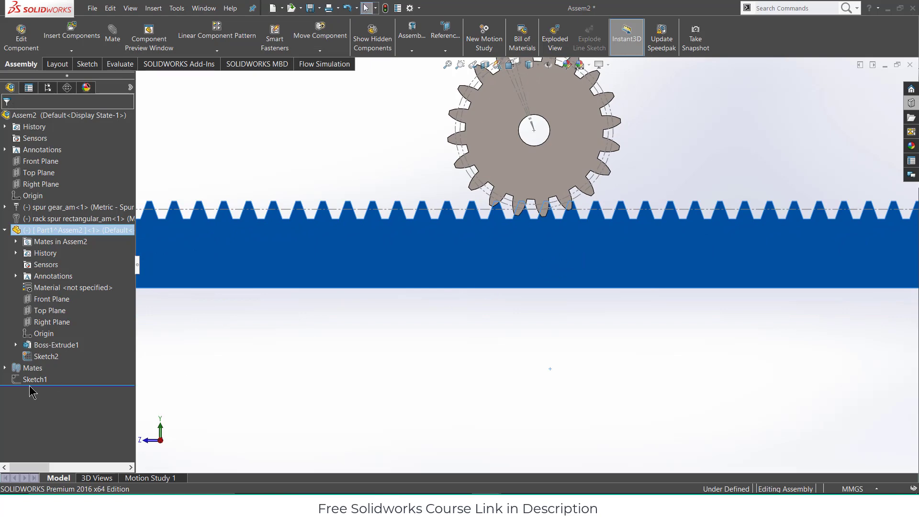
Delete the rack pinion mate from the assembly's mates
{"action": "left_click", "coordinate": [5, 368]}
{"action": "right_click", "coordinate": [57, 390]}
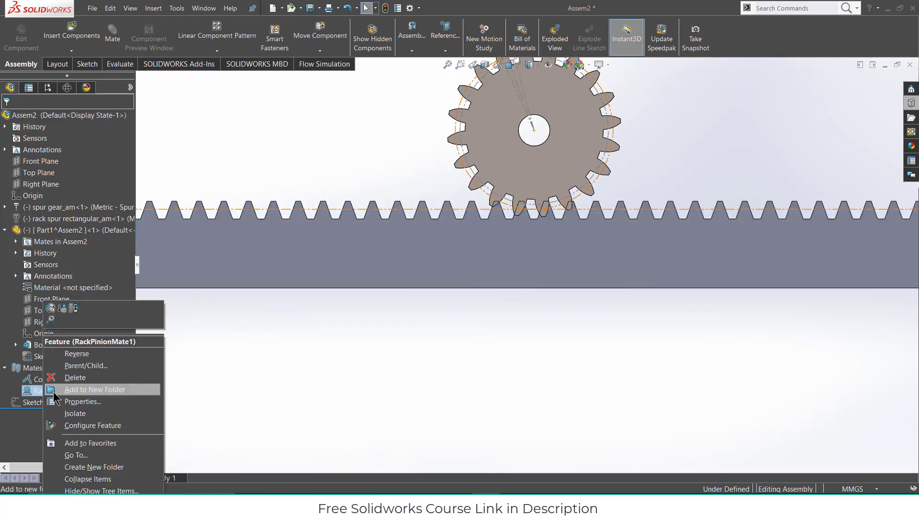
{"action": "left_click", "coordinate": [89, 378]}
Move the rack so that its teeth sit in the gaps between the gear's lower teeth
{"action": "left_click", "coordinate": [526, 223]}
{"action": "scroll", "coordinate": [531, 229], "scroll_direction": "down", "scroll_amount": 3}
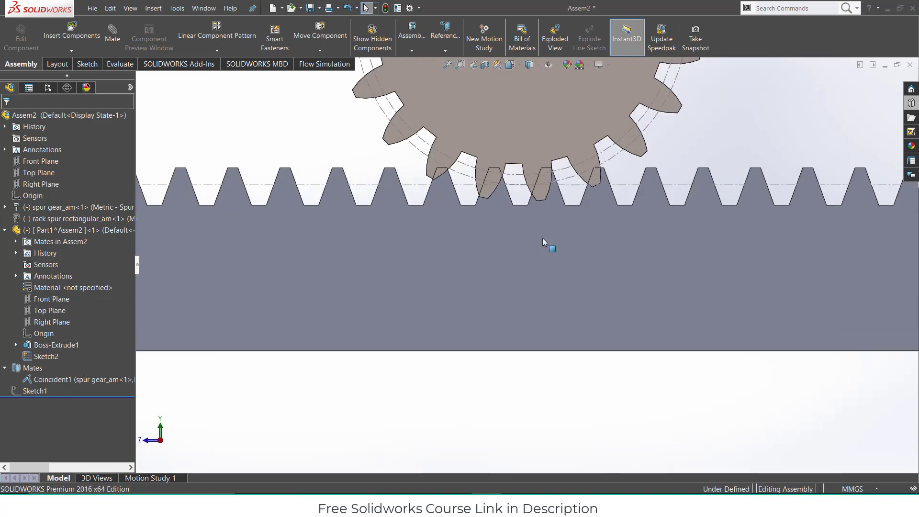
{"action": "left_click_drag", "start_coordinate": [542, 238], "coordinate": [558, 240]}
{"action": "scroll", "coordinate": [471, 163], "scroll_direction": "up", "scroll_amount": 5}
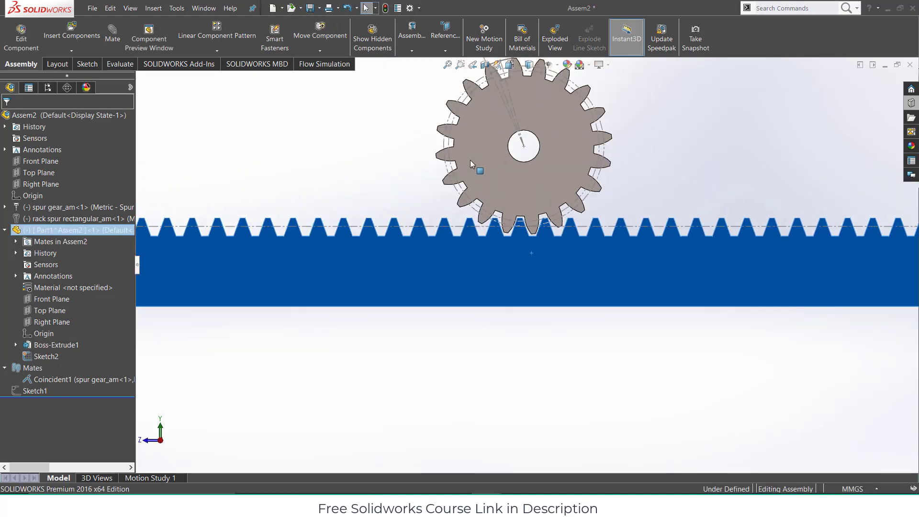
Fine-adjust the rack's position so its construction line just touches the gear's pitch circle, with a rack tooth centred between two gear teeth
{"action": "scroll", "coordinate": [533, 214], "scroll_direction": "down", "scroll_amount": 8}
{"action": "scroll", "coordinate": [547, 193], "scroll_direction": "down", "scroll_amount": 3}
{"action": "left_click_drag", "start_coordinate": [489, 275], "coordinate": [477, 320]}
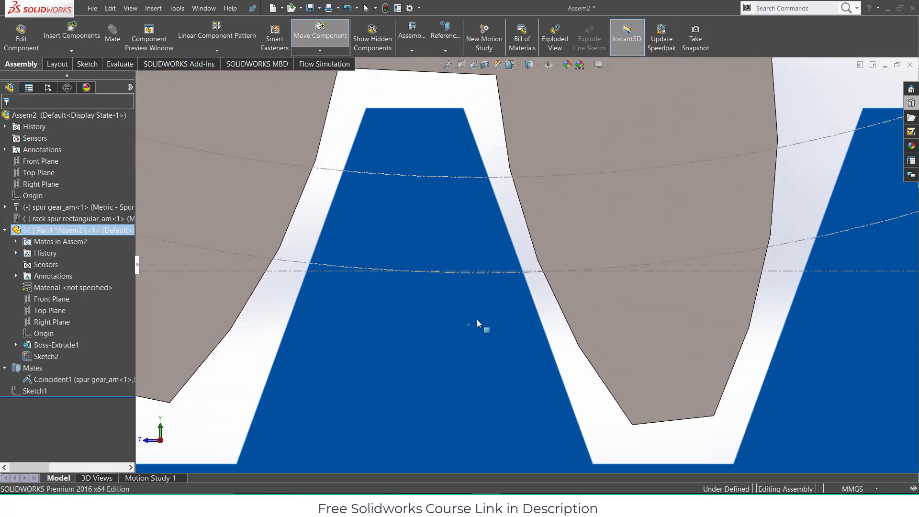
{"action": "key", "text": "Escape"}
{"action": "scroll", "coordinate": [469, 287], "scroll_direction": "up", "scroll_amount": 10}
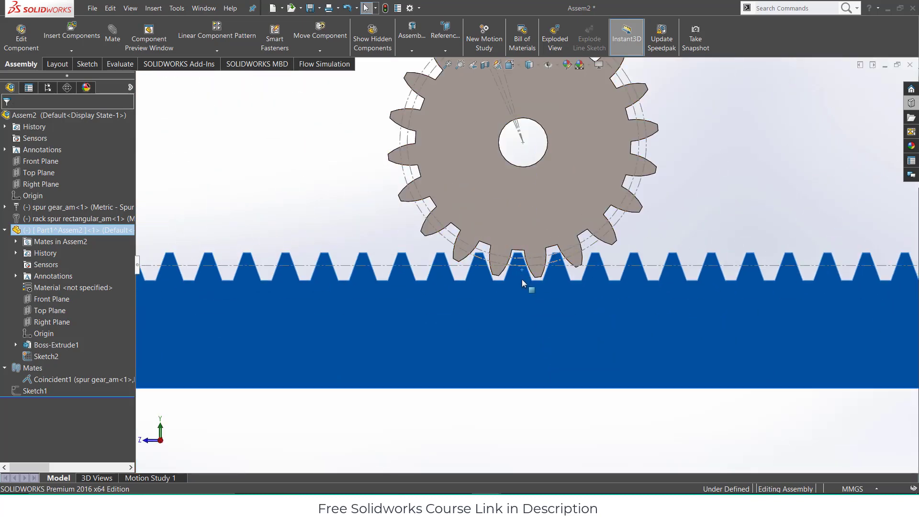
Add a Rack Pinion mate between the custom rack's construction line and the spur gear's pitch circle
{"action": "scroll", "coordinate": [549, 285], "scroll_direction": "up", "scroll_amount": 4}
{"action": "middle_click_drag", "start_coordinate": [573, 269], "coordinate": [571, 286]}
{"action": "scroll", "coordinate": [550, 266], "scroll_direction": "down", "scroll_amount": 2}
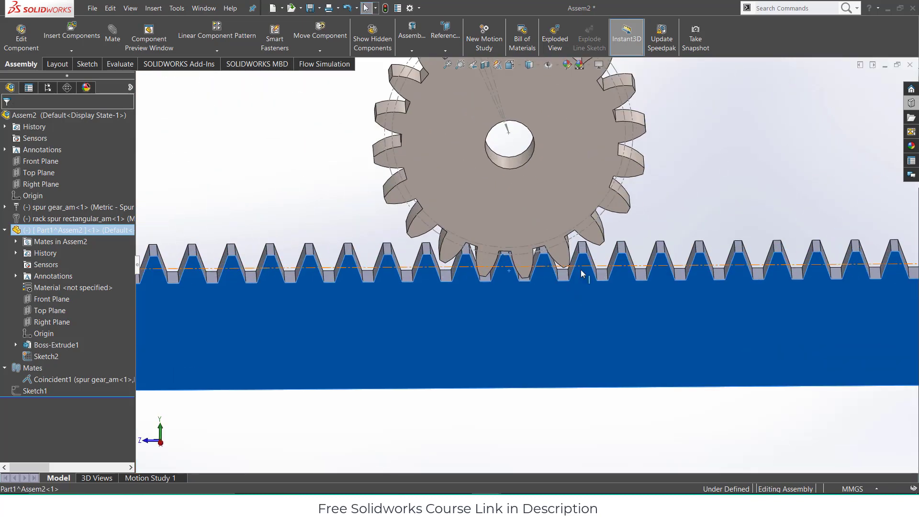
{"action": "left_click", "coordinate": [718, 229]}
{"action": "middle_click_drag", "start_coordinate": [721, 230], "coordinate": [653, 210]}
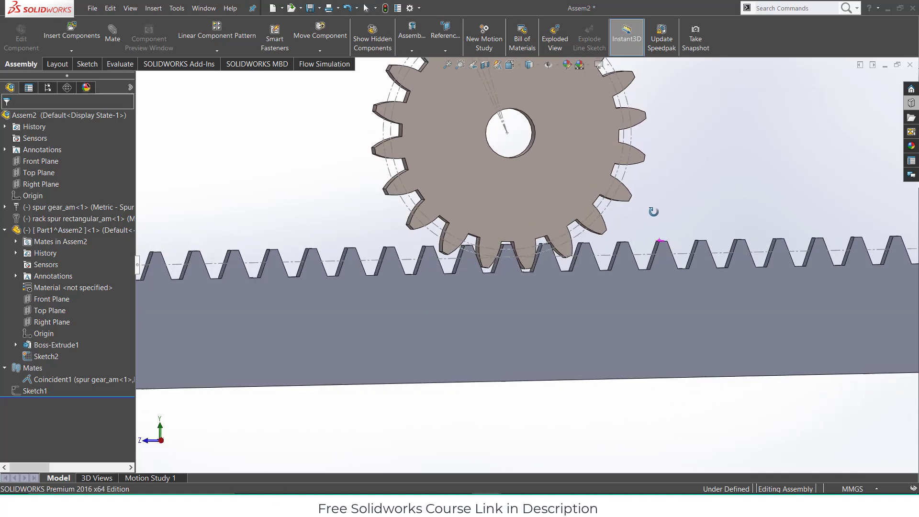
{"action": "key", "text": "ctrl+4"}
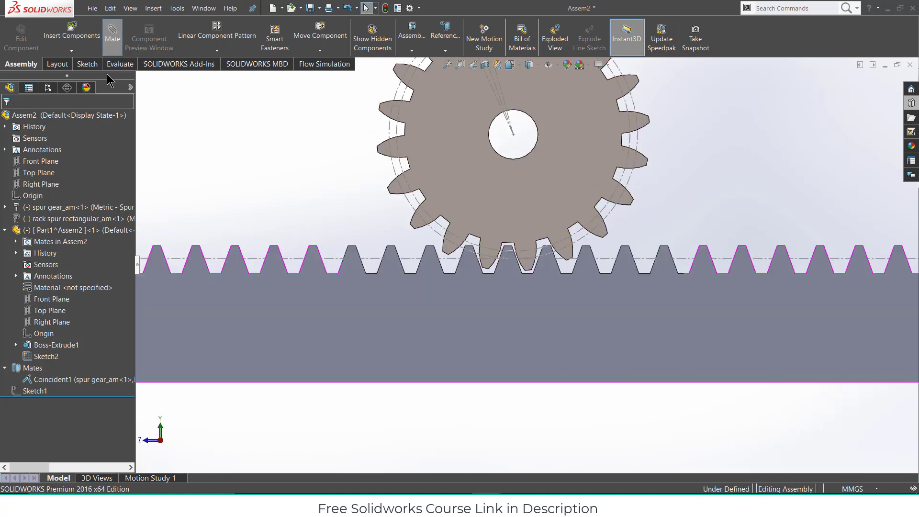
{"action": "left_click", "coordinate": [32, 433]}
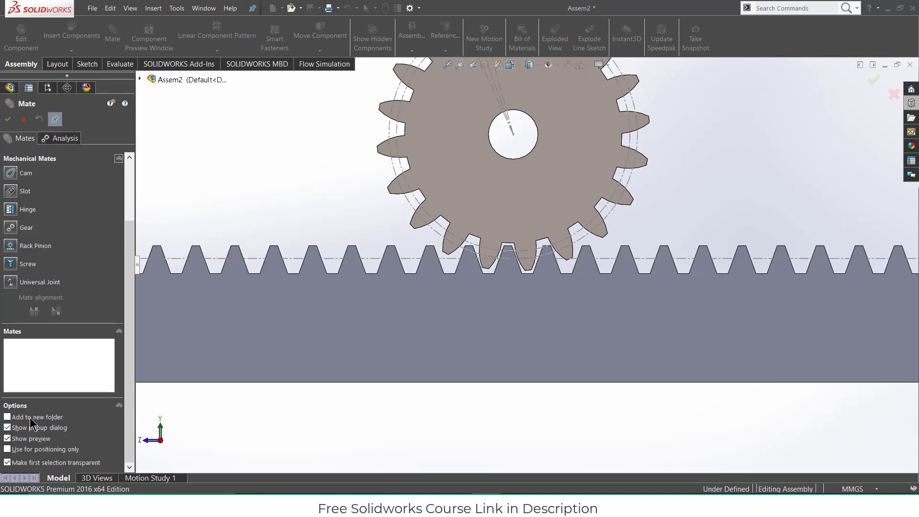
{"action": "left_click", "coordinate": [11, 247]}
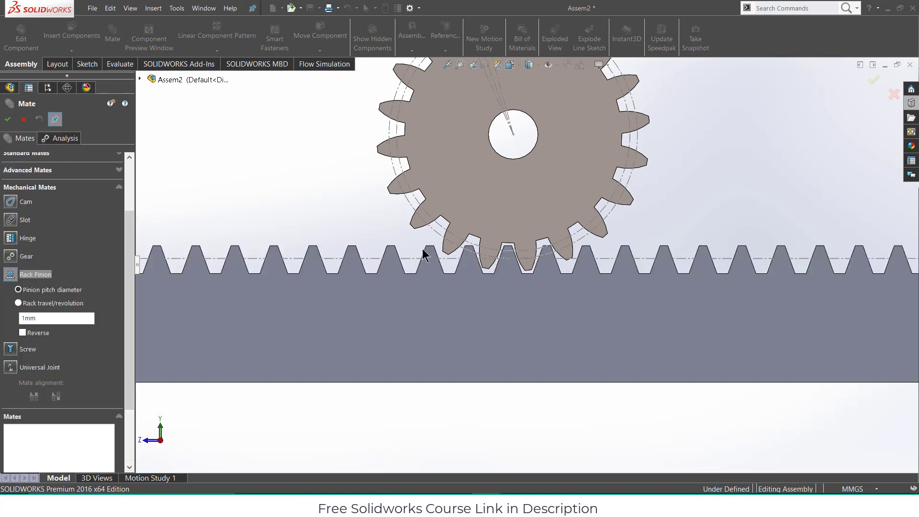
{"action": "left_click", "coordinate": [379, 259]}
{"action": "left_click", "coordinate": [436, 233]}
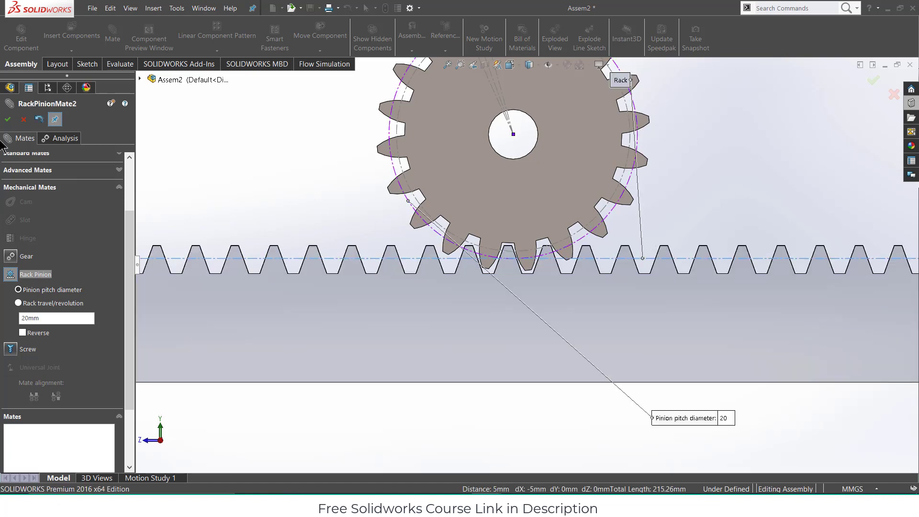
{"action": "left_click", "coordinate": [8, 119]}
{"action": "left_click", "coordinate": [8, 119]}
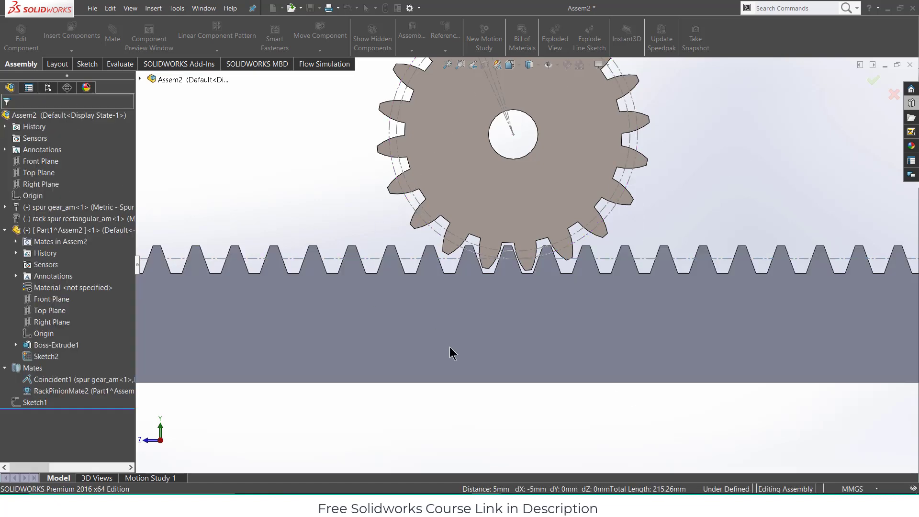
Move the rack along its length to check how the gear turns with it
{"action": "left_click_drag", "start_coordinate": [494, 332], "coordinate": [424, 332]}
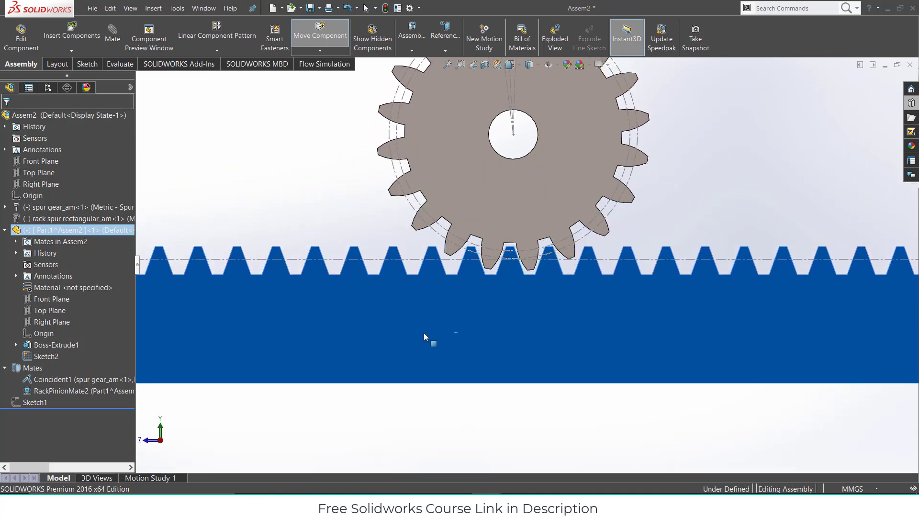
{"action": "left_click", "coordinate": [714, 211]}
{"action": "middle_click_drag", "start_coordinate": [714, 211], "coordinate": [688, 213]}
{"action": "scroll", "coordinate": [689, 201], "scroll_direction": "up", "scroll_amount": 5}
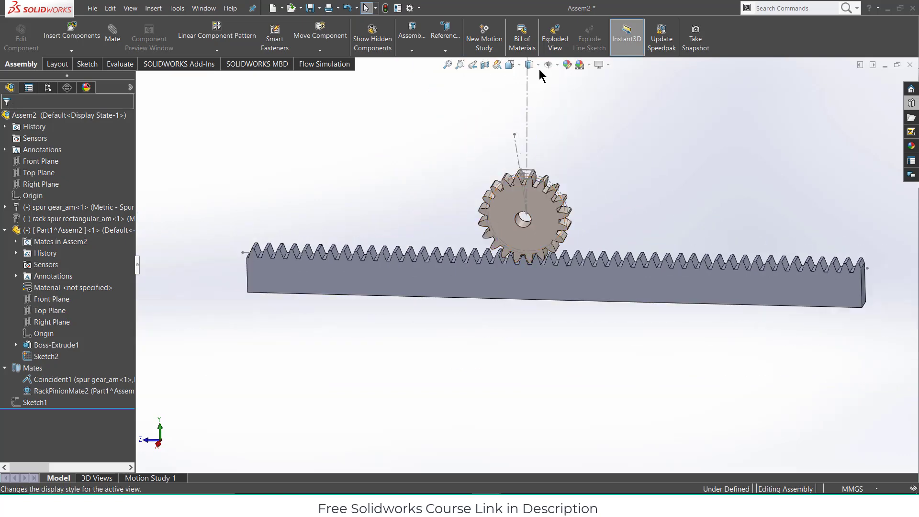
{"action": "left_click", "coordinate": [553, 67]}
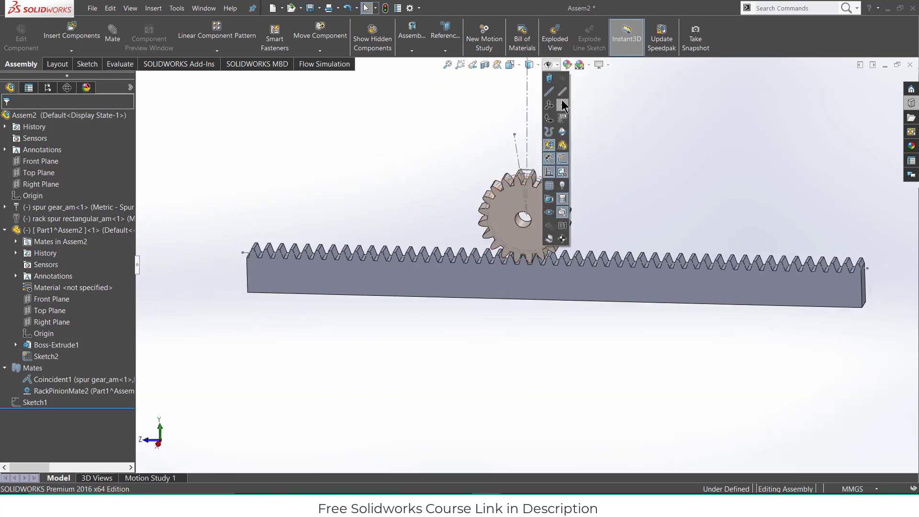
{"action": "left_click", "coordinate": [655, 185]}
Add a Coincident mate between the spur gear's bore axis and the assembly's Front Plane
{"action": "scroll", "coordinate": [633, 224], "scroll_direction": "up", "scroll_amount": 4}
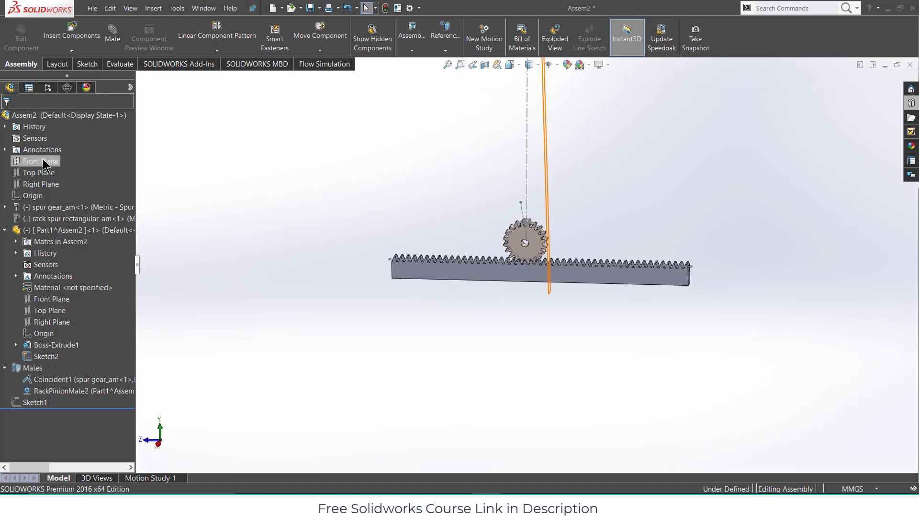
{"action": "left_click", "coordinate": [112, 39]}
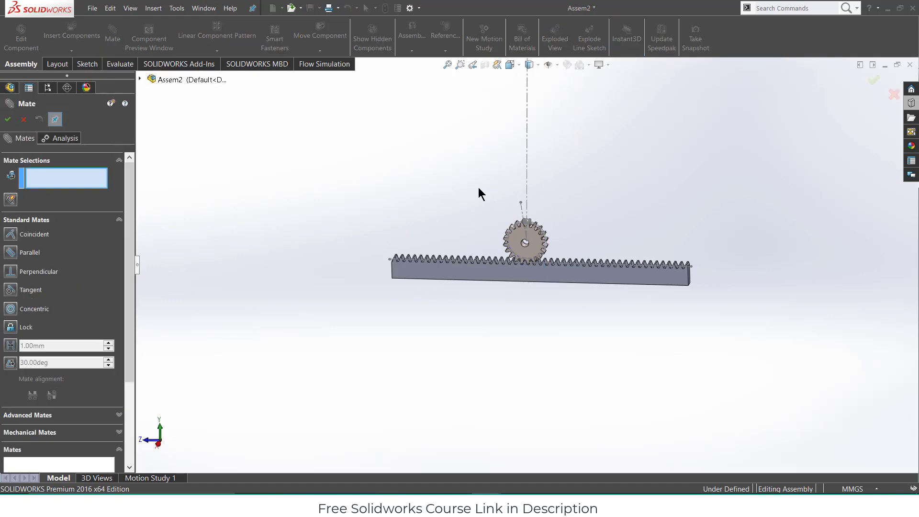
{"action": "scroll", "coordinate": [558, 289], "scroll_direction": "down", "scroll_amount": 8}
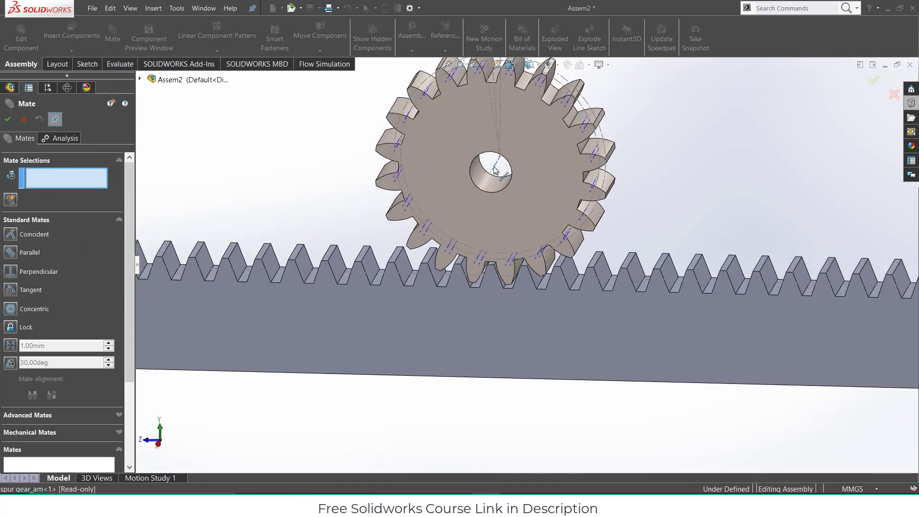
{"action": "left_click", "coordinate": [495, 170]}
{"action": "scroll", "coordinate": [472, 207], "scroll_direction": "up", "scroll_amount": 4}
{"action": "scroll", "coordinate": [141, 81], "scroll_direction": "up", "scroll_amount": 3}
{"action": "left_click", "coordinate": [139, 79]}
{"action": "scroll", "coordinate": [346, 174], "scroll_direction": "up", "scroll_amount": 4}
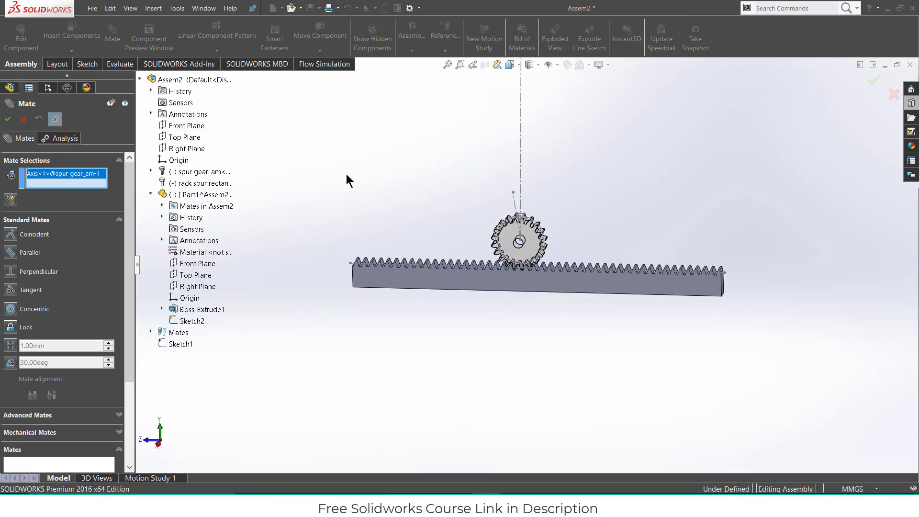
{"action": "left_click", "coordinate": [184, 126]}
{"action": "left_click", "coordinate": [169, 111]}
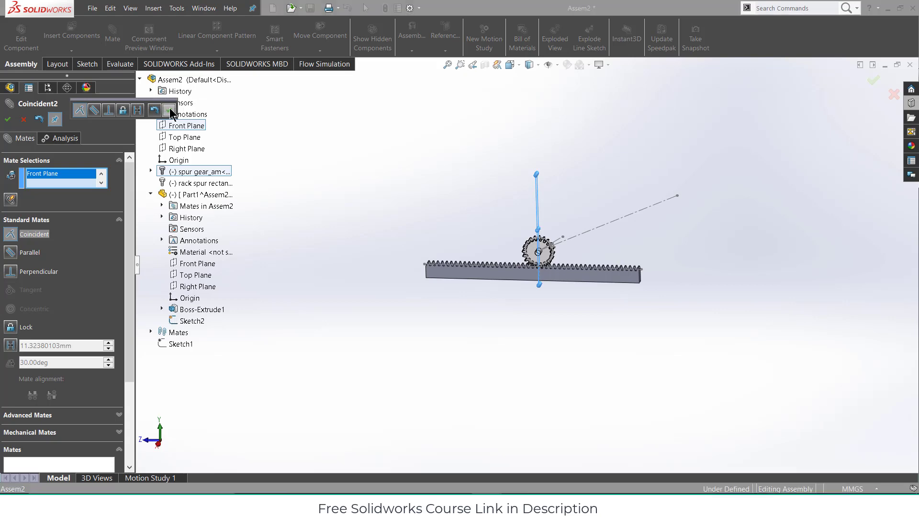
Add a Coincident mate between the spur gear's bore axis and the assembly's Top Plane
{"action": "scroll", "coordinate": [593, 292], "scroll_direction": "down", "scroll_amount": 5}
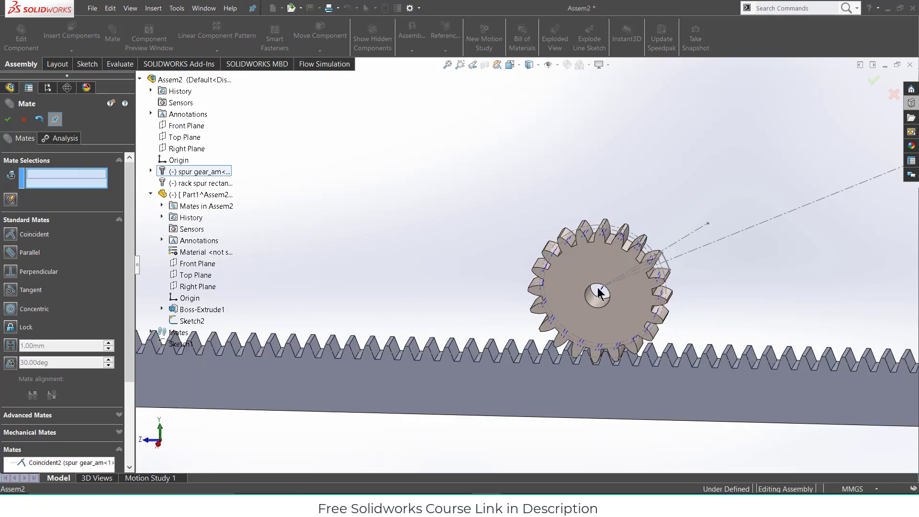
{"action": "left_click", "coordinate": [591, 296]}
{"action": "scroll", "coordinate": [551, 273], "scroll_direction": "up", "scroll_amount": 5}
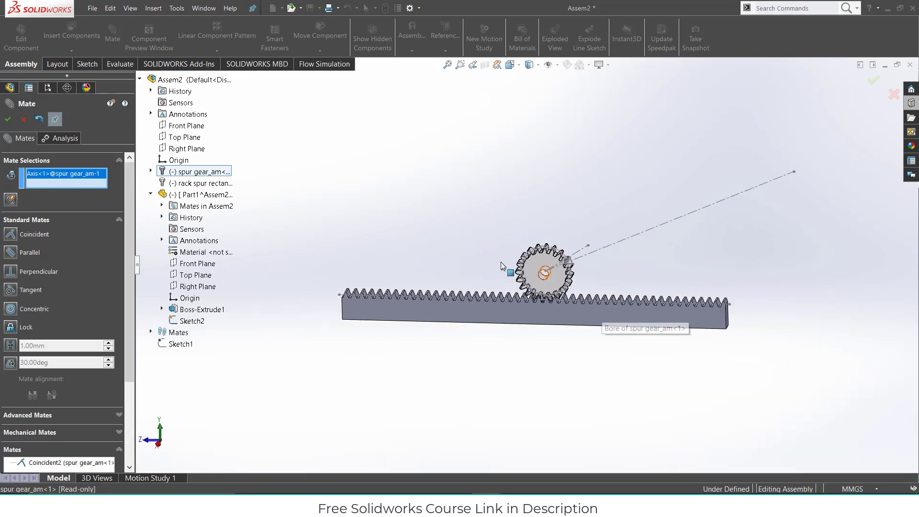
{"action": "left_click", "coordinate": [175, 140]}
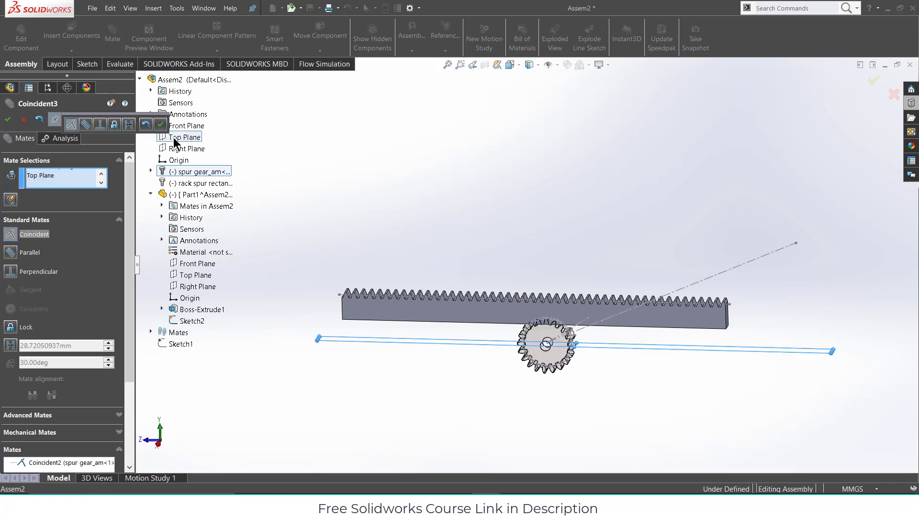
{"action": "left_click", "coordinate": [160, 125]}
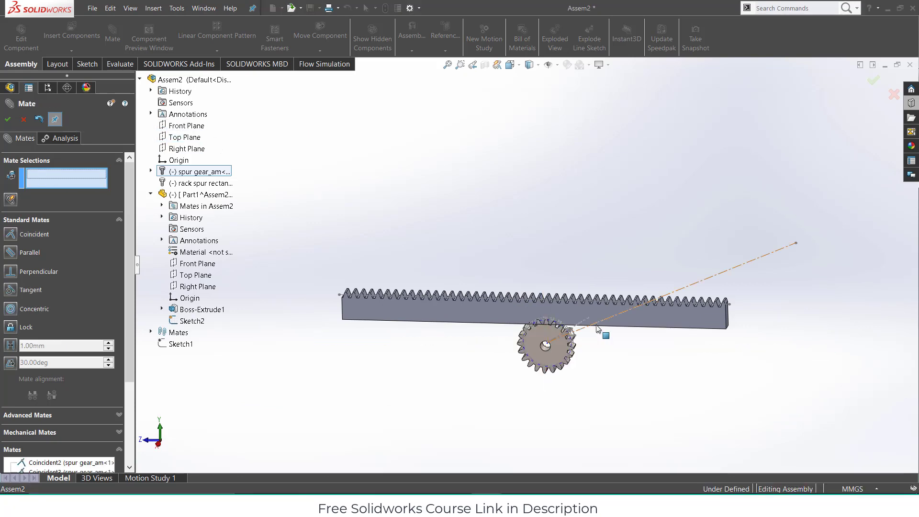
Move the rack down below the gear until their teeth mesh, and close the mate tool
{"action": "scroll", "coordinate": [577, 308], "scroll_direction": "down", "scroll_amount": 3}
{"action": "left_click_drag", "start_coordinate": [648, 314], "coordinate": [667, 445]}
{"action": "scroll", "coordinate": [654, 386], "scroll_direction": "down", "scroll_amount": 2}
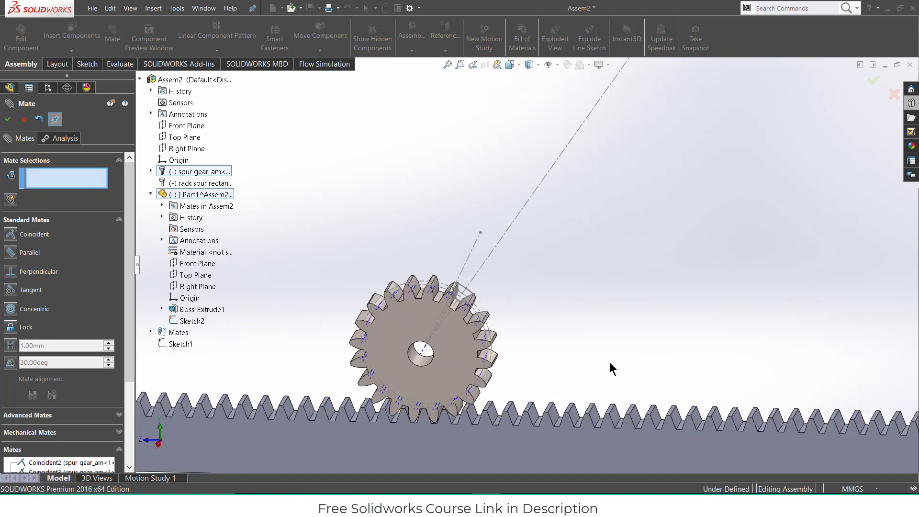
{"action": "scroll", "coordinate": [589, 376], "scroll_direction": "up", "scroll_amount": 4}
{"action": "middle_click_drag", "start_coordinate": [575, 383], "coordinate": [569, 352]}
{"action": "left_click", "coordinate": [7, 121]}
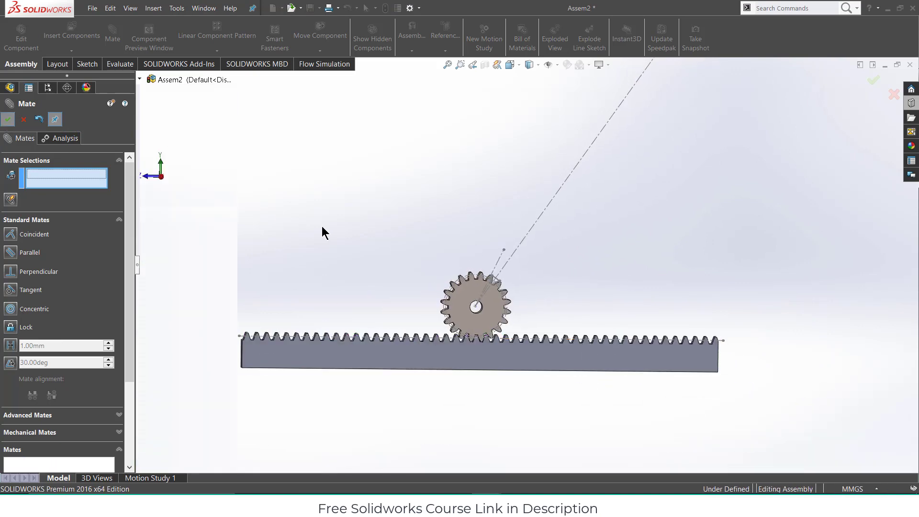
Measure the distance between a rack tooth's tip face and the adjacent tooth gap's floor face
{"action": "left_click", "coordinate": [119, 64]}
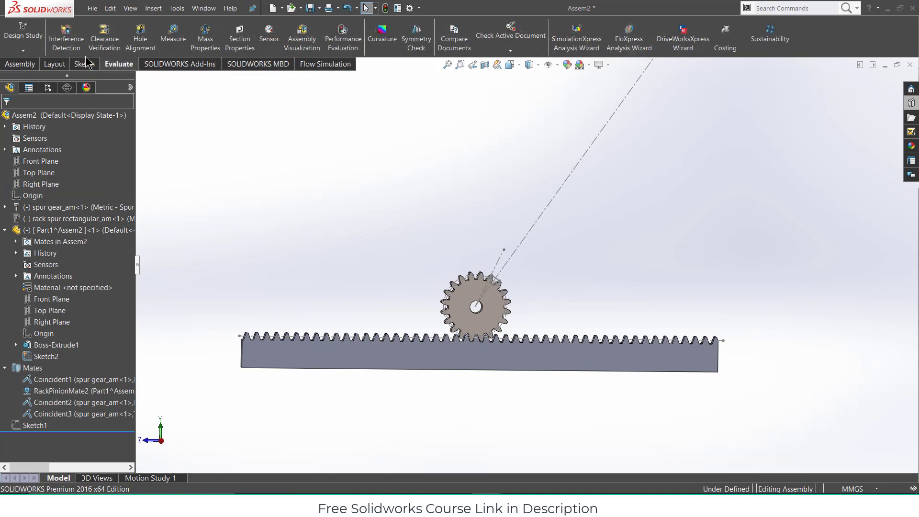
{"action": "left_click", "coordinate": [173, 37]}
{"action": "scroll", "coordinate": [507, 334], "scroll_direction": "down", "scroll_amount": 10}
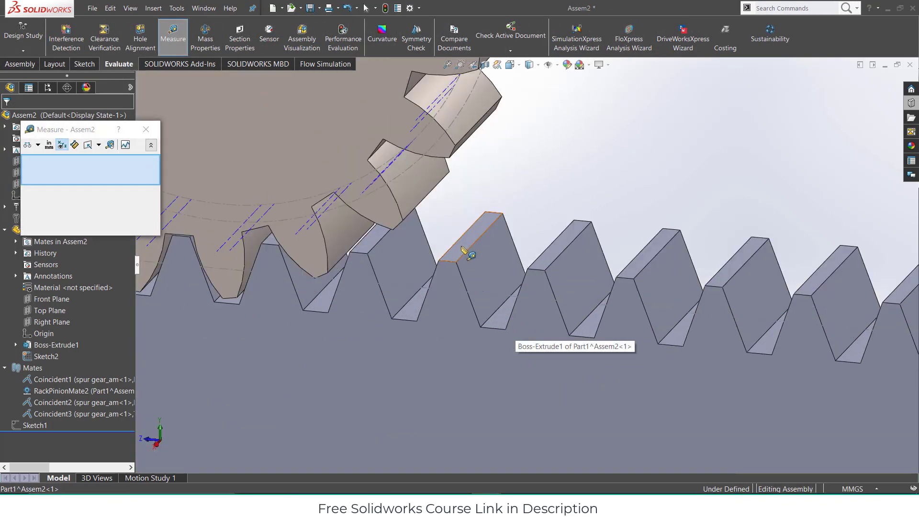
{"action": "left_click", "coordinate": [463, 250]}
{"action": "left_click", "coordinate": [498, 327]}
{"action": "scroll", "coordinate": [526, 311], "scroll_direction": "up", "scroll_amount": 5}
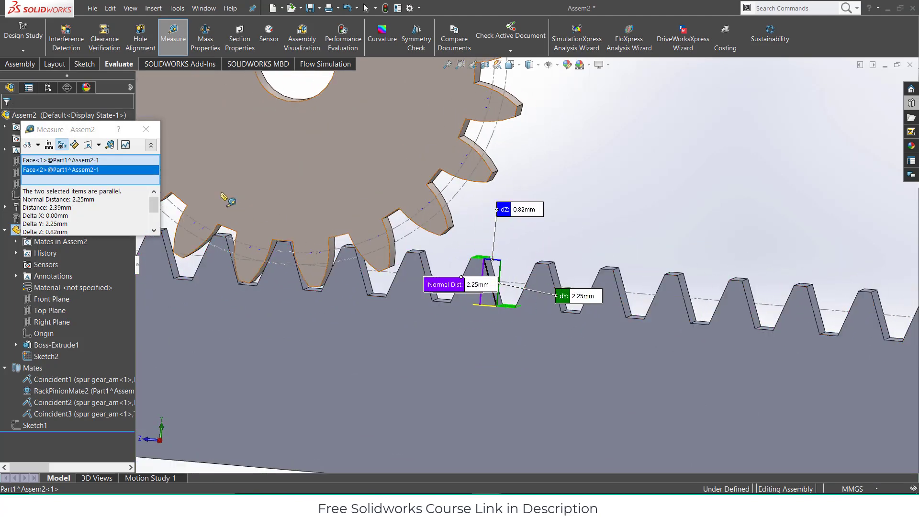
{"action": "left_click", "coordinate": [146, 132]}
{"action": "scroll", "coordinate": [534, 220], "scroll_direction": "up", "scroll_amount": 3}
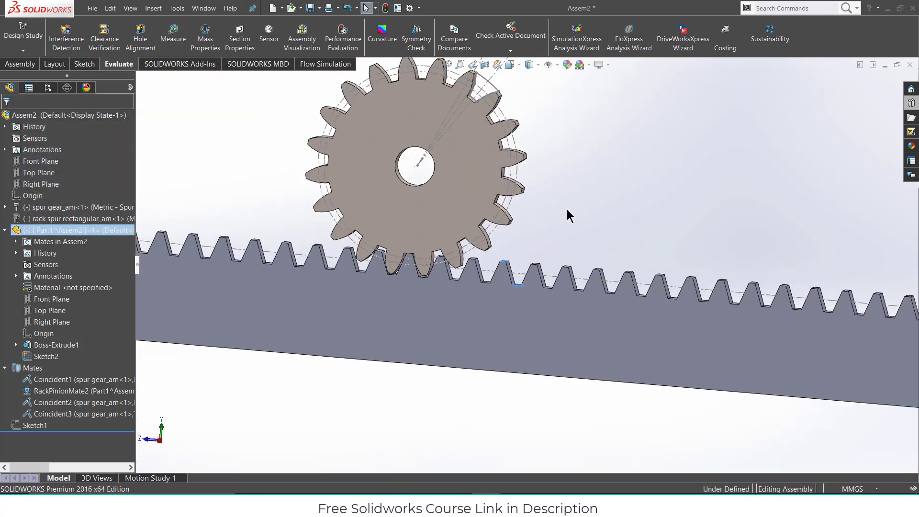
{"action": "left_click", "coordinate": [175, 32]}
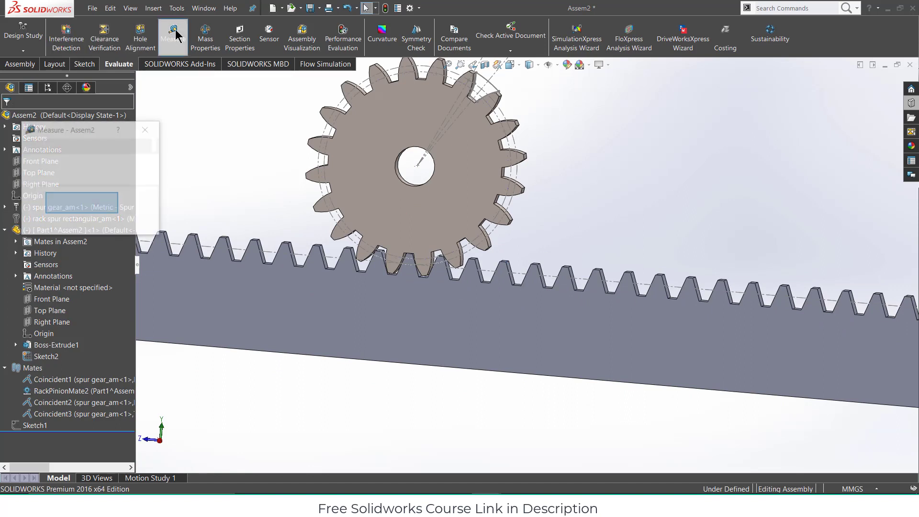
{"action": "left_click", "coordinate": [146, 130]}
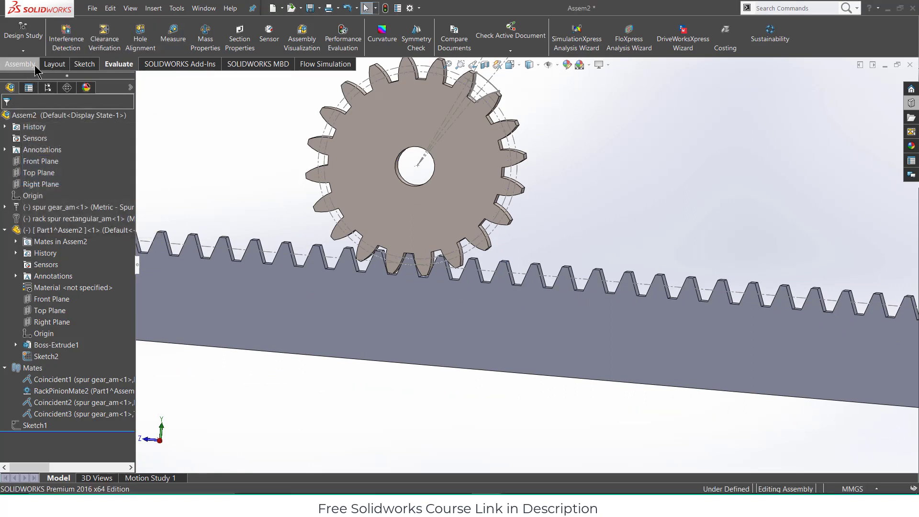
Try a Distance mate between a rack tooth gap's floor face and the assembly's Top Plane
{"action": "left_click", "coordinate": [22, 64]}
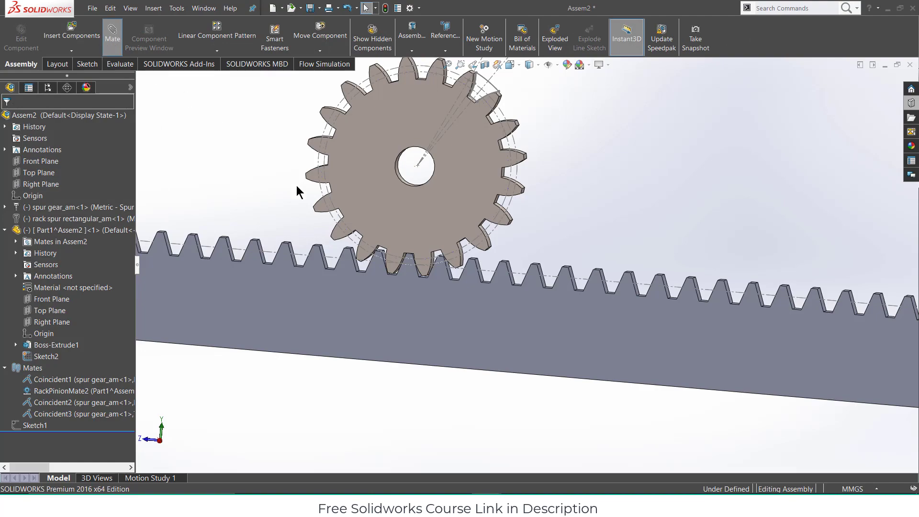
{"action": "scroll", "coordinate": [429, 262], "scroll_direction": "down", "scroll_amount": 1}
{"action": "middle_click_drag", "start_coordinate": [429, 263], "coordinate": [423, 310]}
{"action": "scroll", "coordinate": [438, 306], "scroll_direction": "down", "scroll_amount": 2}
{"action": "left_click", "coordinate": [481, 310]}
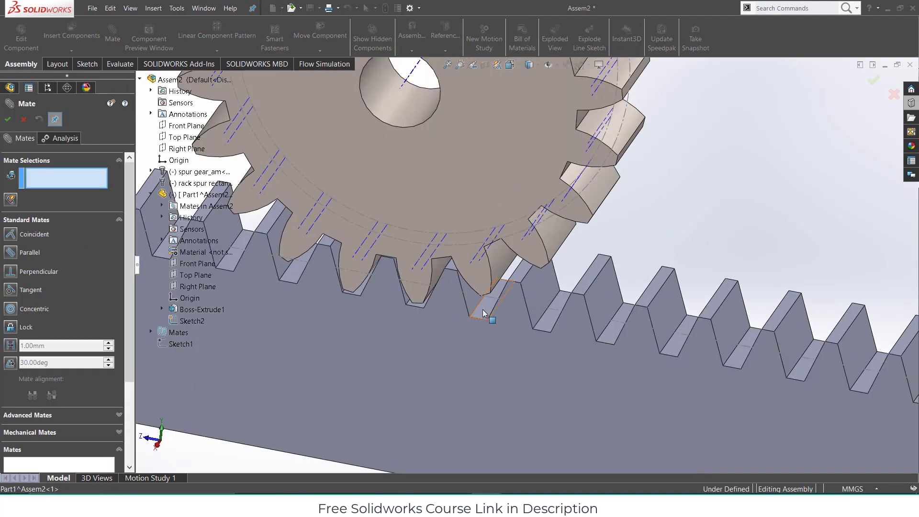
{"action": "scroll", "coordinate": [482, 313], "scroll_direction": "up", "scroll_amount": 5}
{"action": "middle_click_drag", "start_coordinate": [340, 305], "coordinate": [361, 277]}
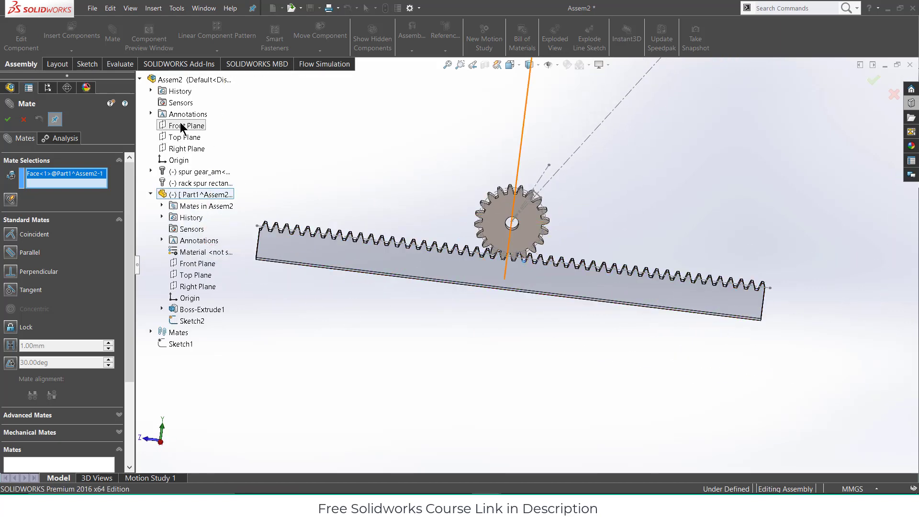
{"action": "left_click", "coordinate": [184, 140]}
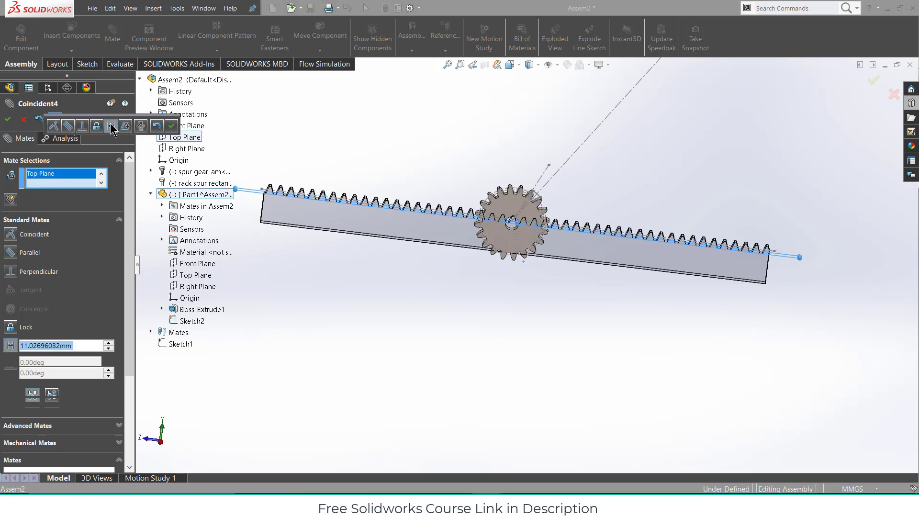
{"action": "left_click", "coordinate": [111, 125]}
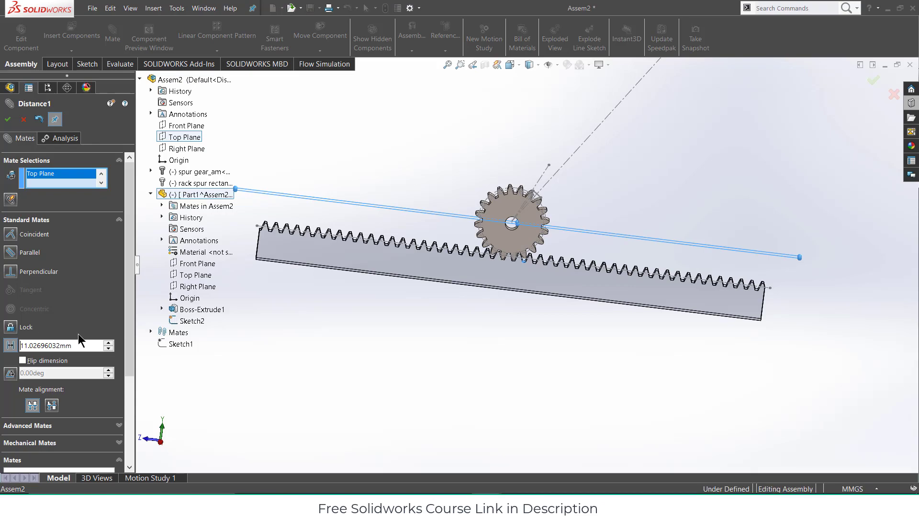
Try 12 mm as the distance between the rack's tooth gap floor and the Top Plane
{"action": "scroll", "coordinate": [535, 261], "scroll_direction": "down", "scroll_amount": 10}
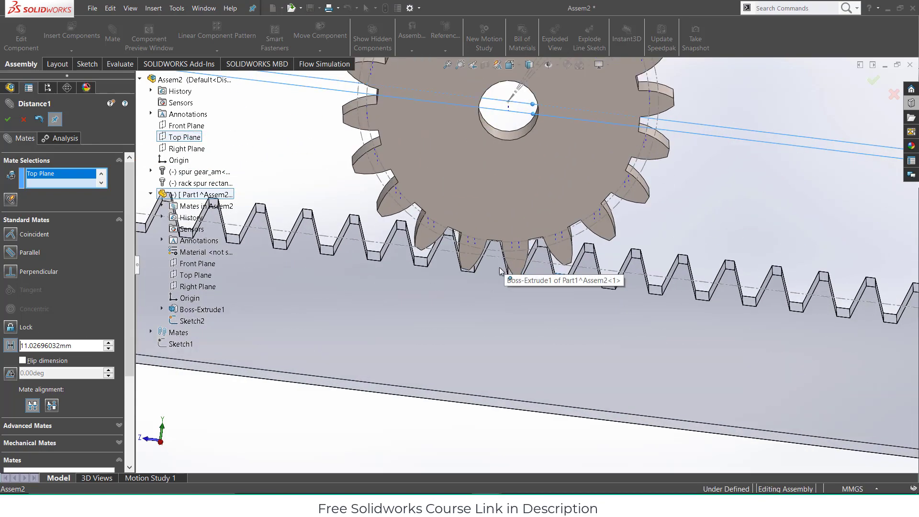
{"action": "scroll", "coordinate": [493, 259], "scroll_direction": "down", "scroll_amount": 8}
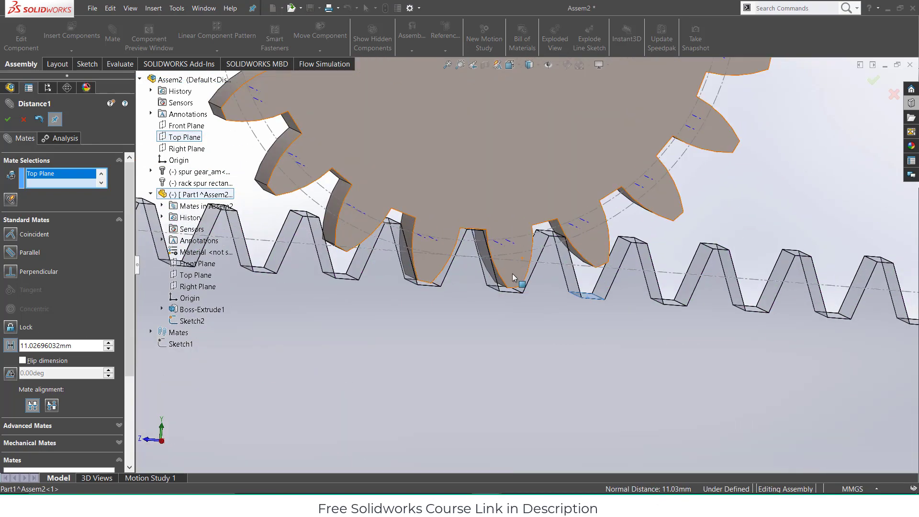
{"action": "middle_click_drag", "start_coordinate": [496, 269], "coordinate": [505, 276]}
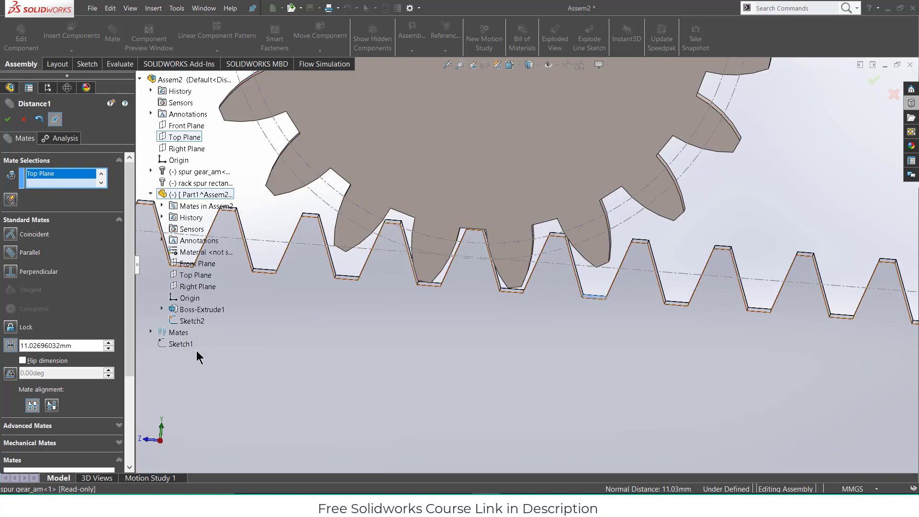
{"action": "type", "text": "12"}
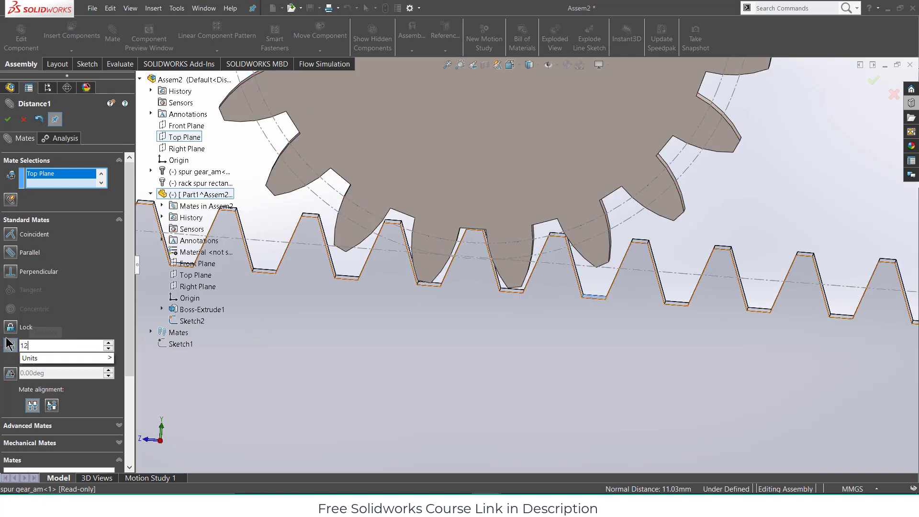
{"action": "key", "text": "Return"}
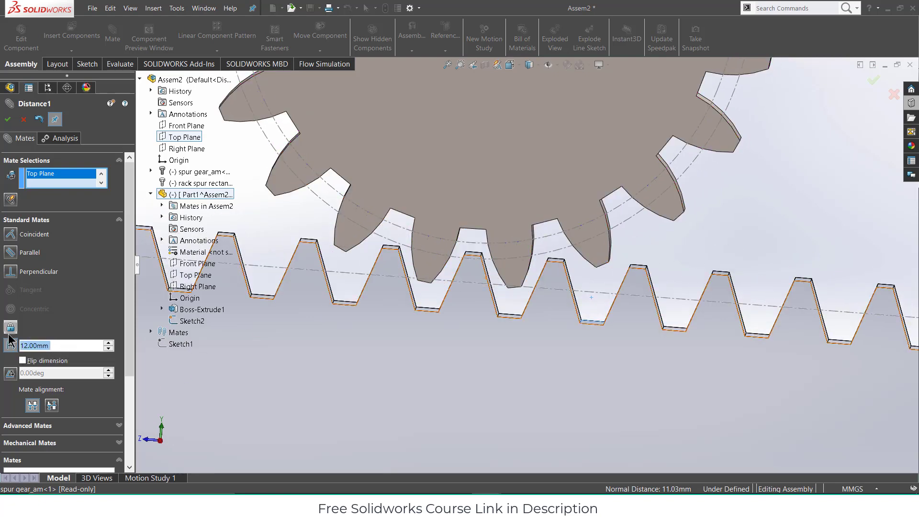
Try 10-2.5 mm and 10-2.5/2 mm as the rack's distance from the Top Plane
{"action": "type", "text": "1"}
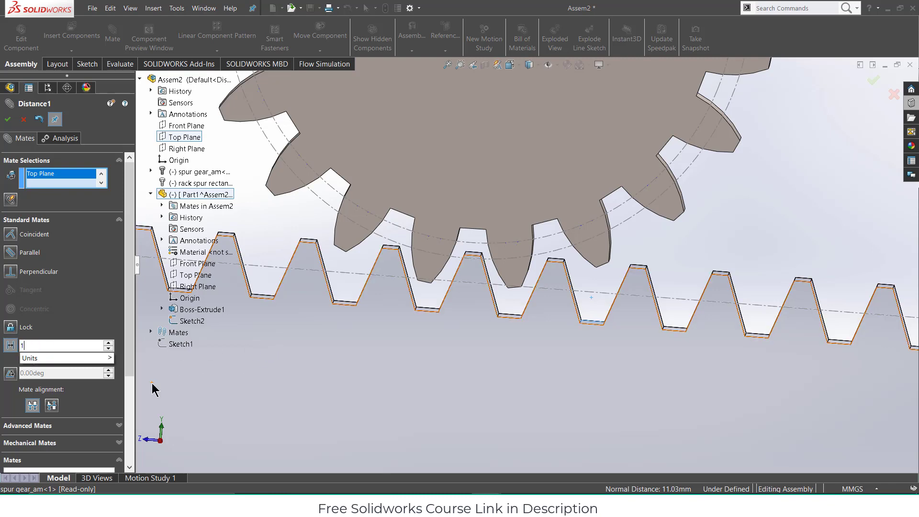
{"action": "type", "text": "0-2"}
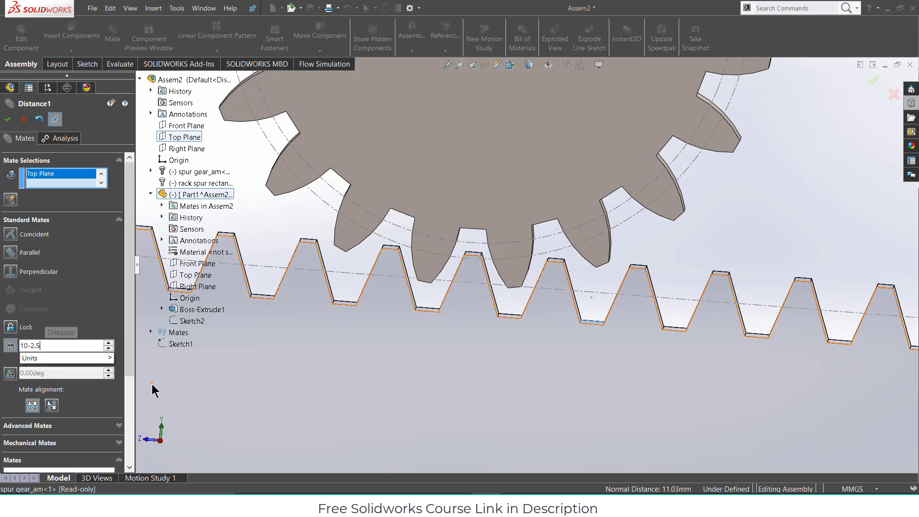
{"action": "type", "text": ".5"}
{"action": "key", "text": "Return"}
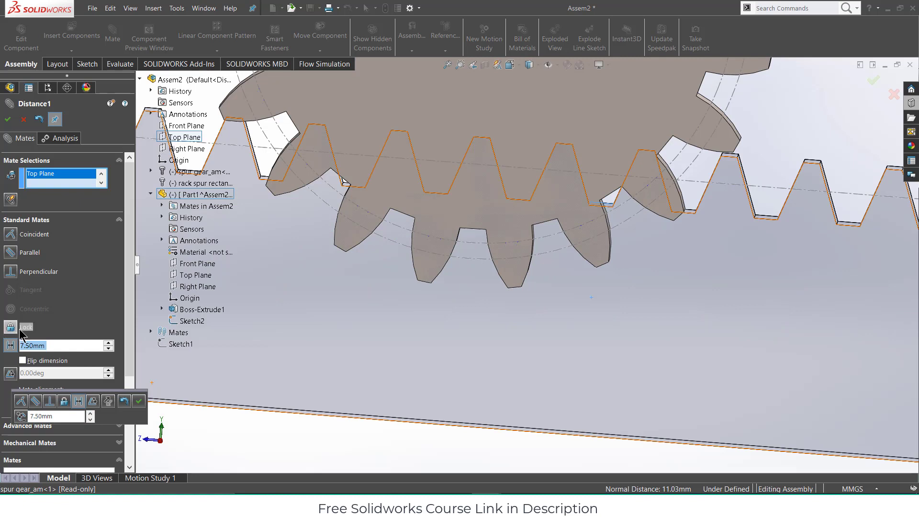
{"action": "type", "text": "10"}
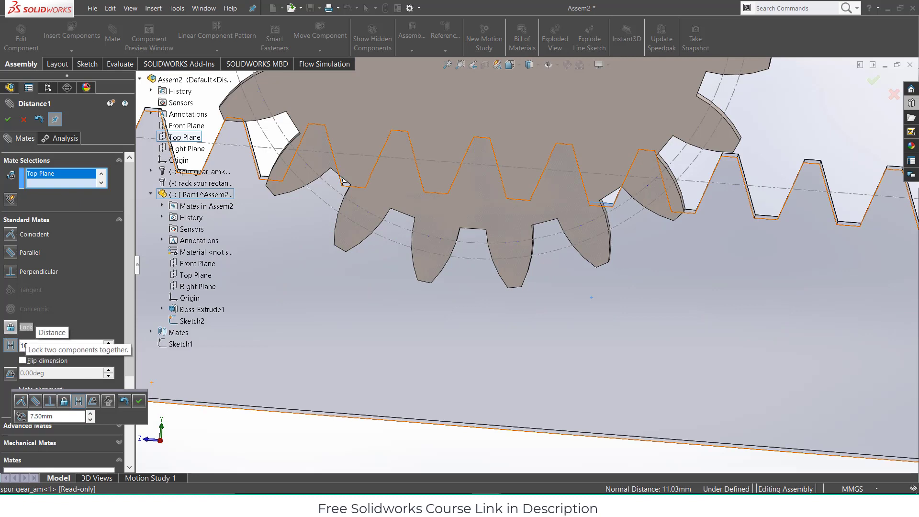
{"action": "type", "text": "-2.5/2"}
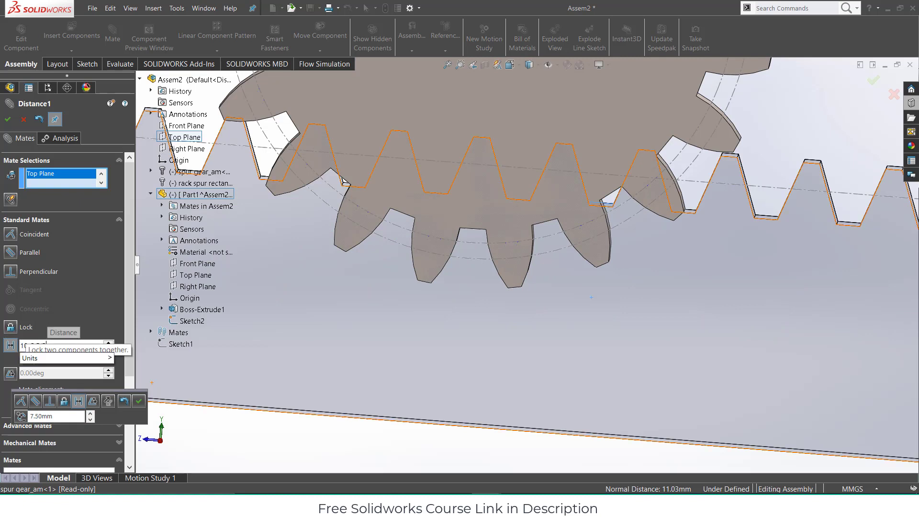
{"action": "key", "text": "Return"}
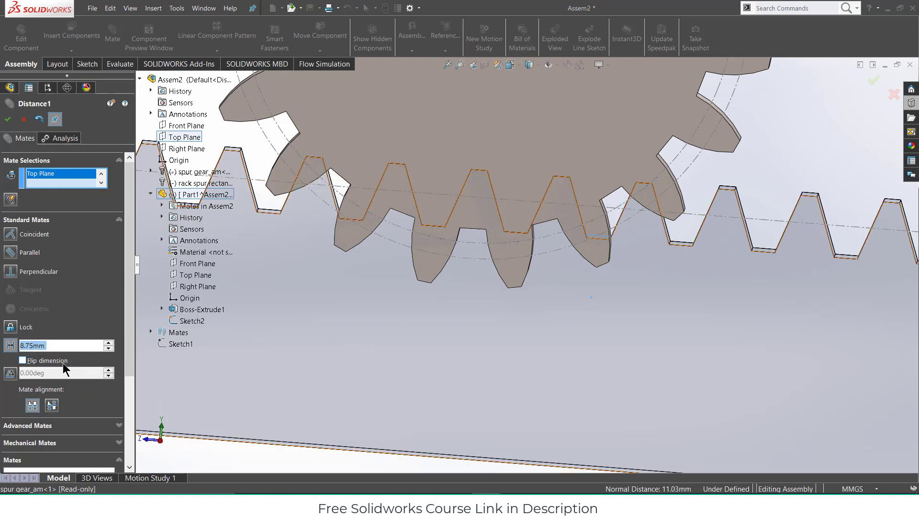
Try 10 mm and 10+2.5 mm as the rack's distance from the Top Plane
{"action": "type", "text": "10"}
{"action": "key", "text": "Return"}
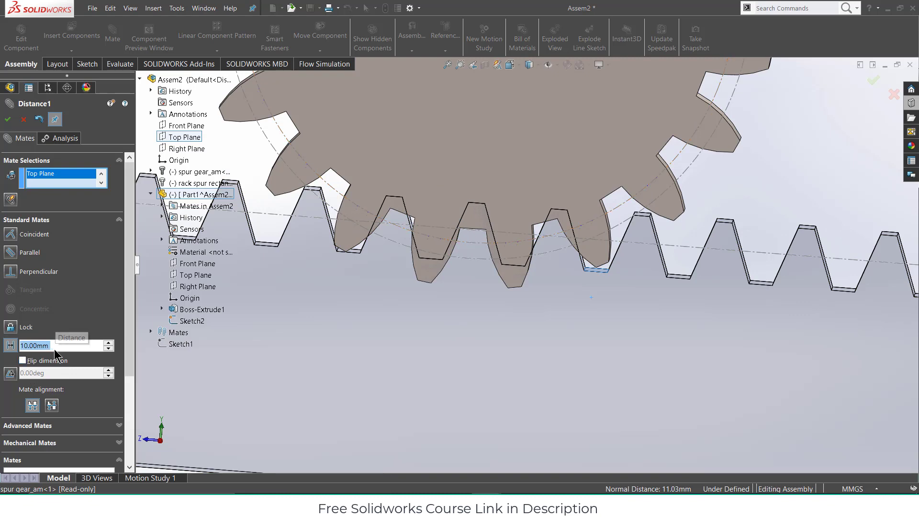
{"action": "type", "text": "10+"}
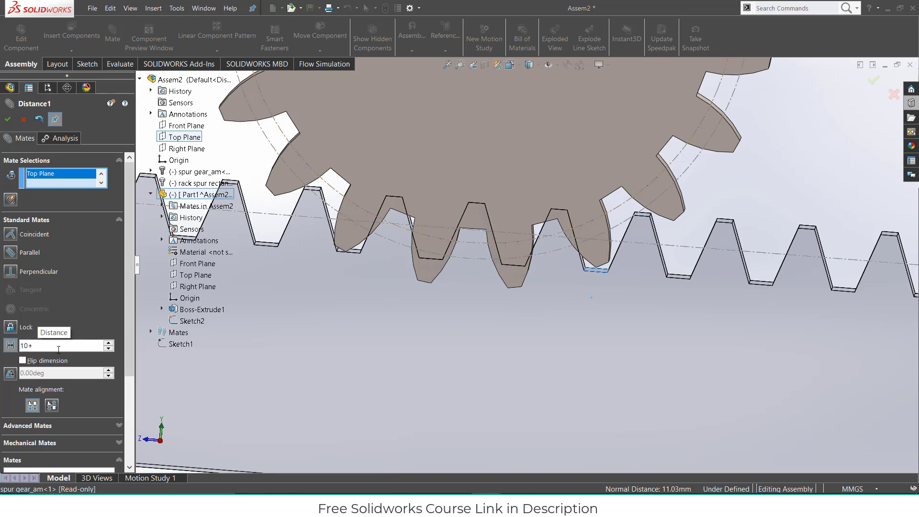
{"action": "type", "text": "2.5"}
{"action": "key", "text": "Return"}
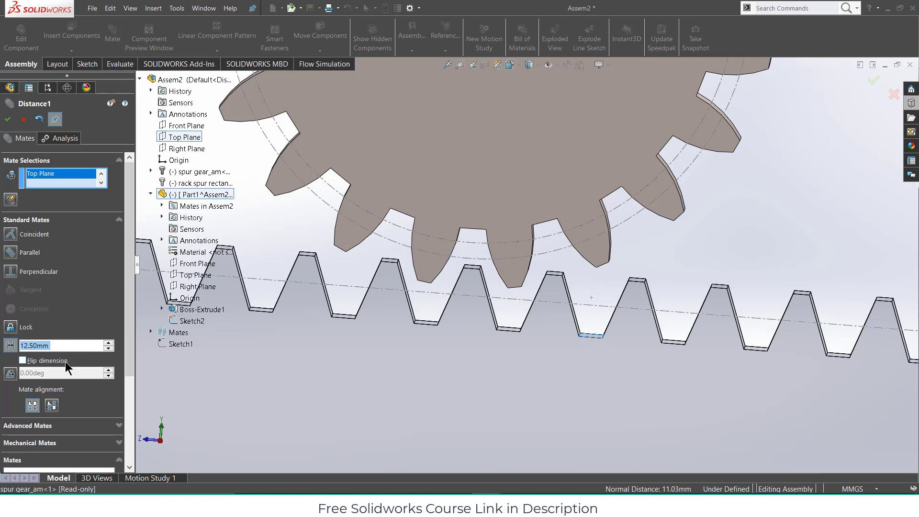
Try rack distances of 10-2.5/2 mm and 10+2.5/2 mm, and leave the mate tool without keeping the Distance mate
{"action": "type", "text": "10-"}
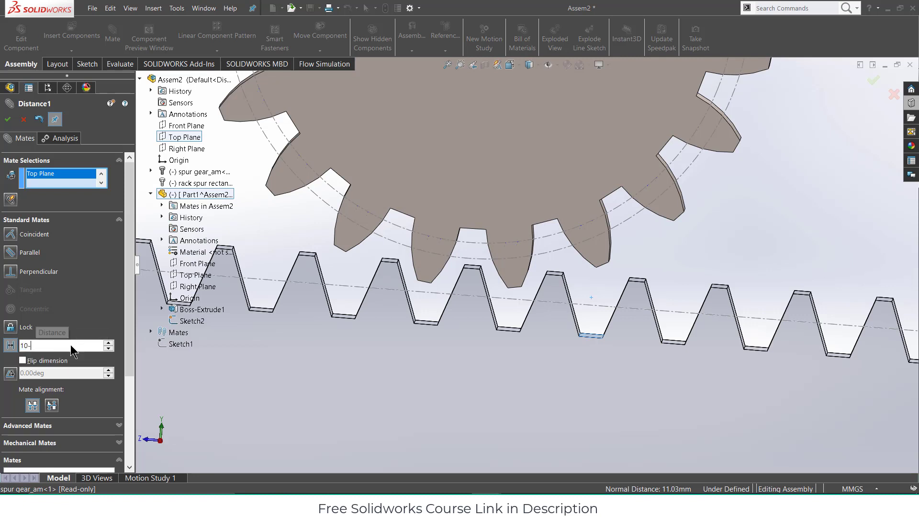
{"action": "type", "text": "2.5/2"}
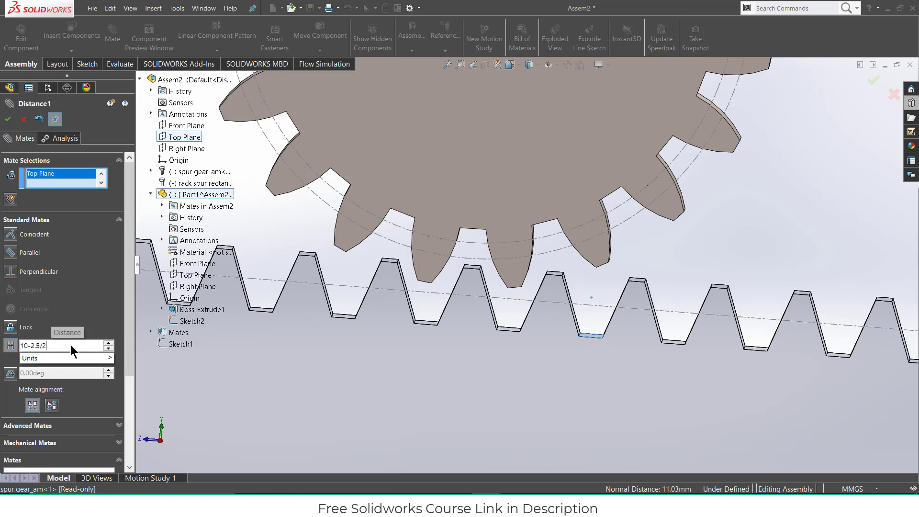
{"action": "key", "text": "Return"}
{"action": "type", "text": "1"}
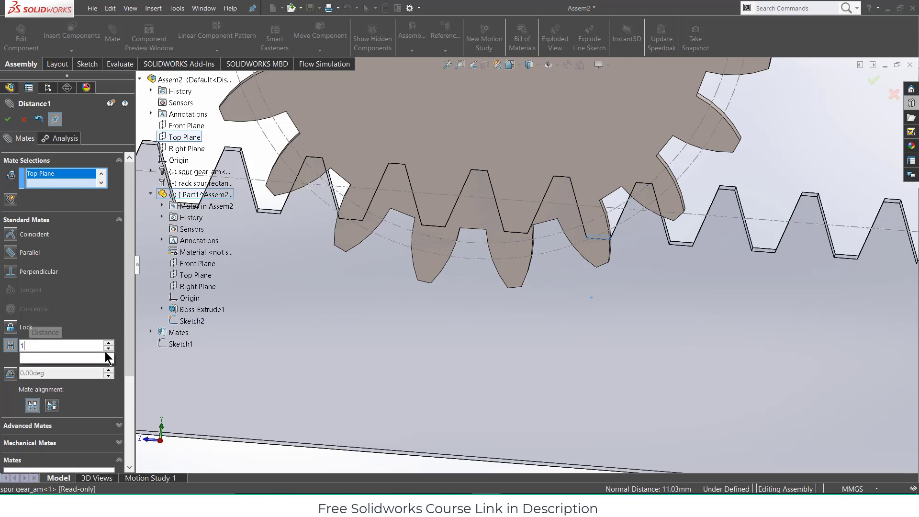
{"action": "type", "text": "0+2.5/2"}
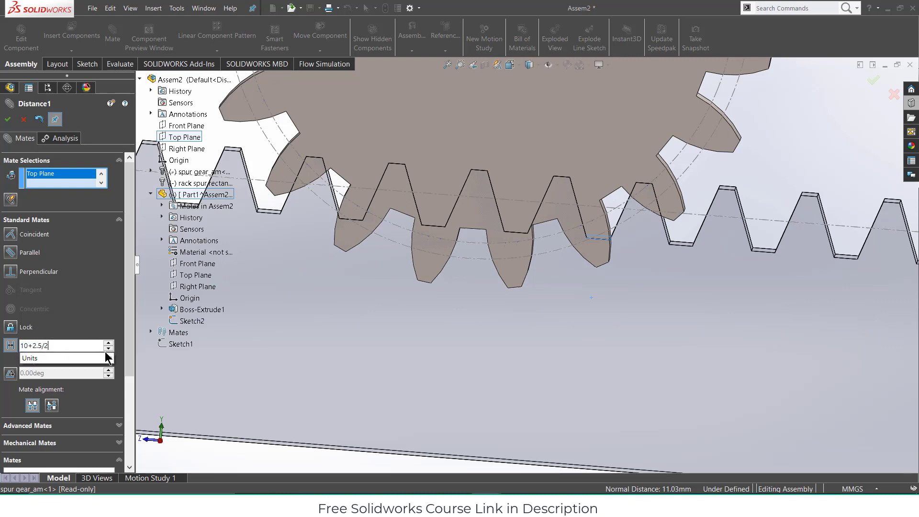
{"action": "key", "text": "Return"}
{"action": "scroll", "coordinate": [483, 259], "scroll_direction": "down", "scroll_amount": 2}
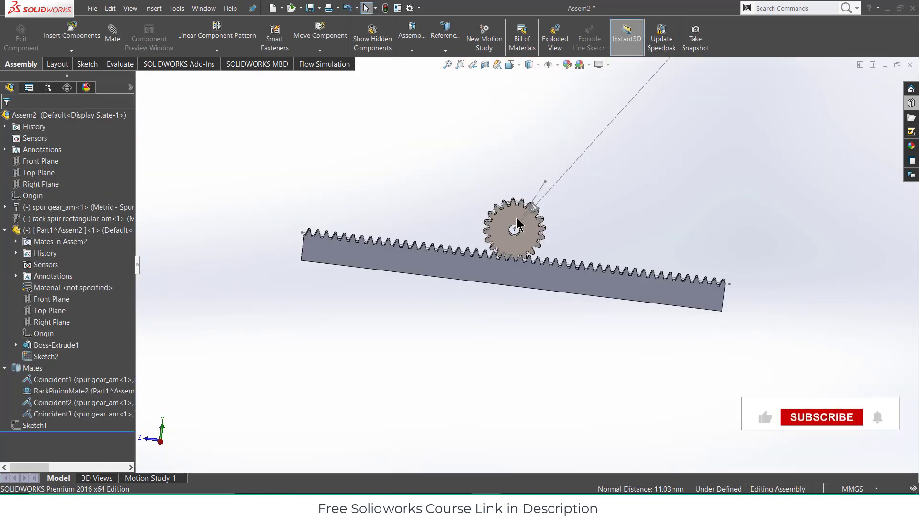
Measure the tooth height from a rack tooth's tip face to the neighbouring gap's floor face again
{"action": "left_click", "coordinate": [118, 65]}
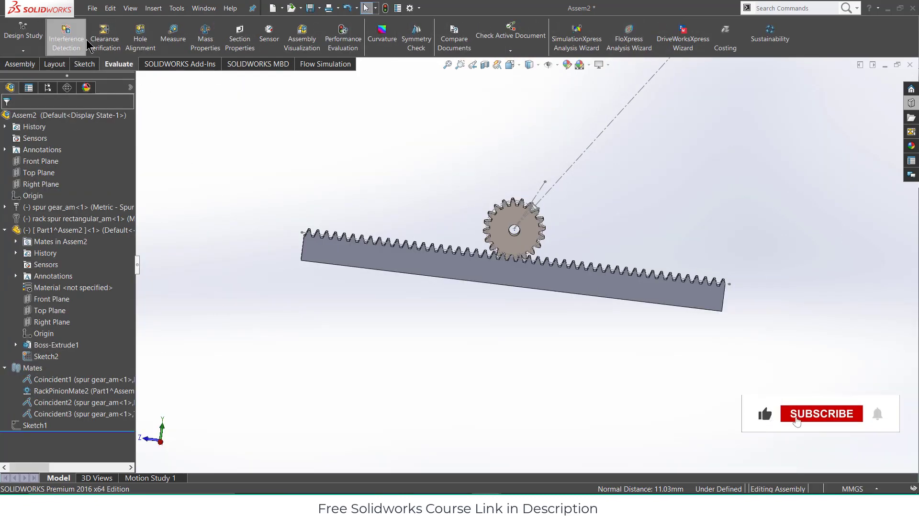
{"action": "left_click", "coordinate": [173, 36]}
{"action": "scroll", "coordinate": [518, 251], "scroll_direction": "down", "scroll_amount": 3}
{"action": "scroll", "coordinate": [517, 251], "scroll_direction": "down", "scroll_amount": 5}
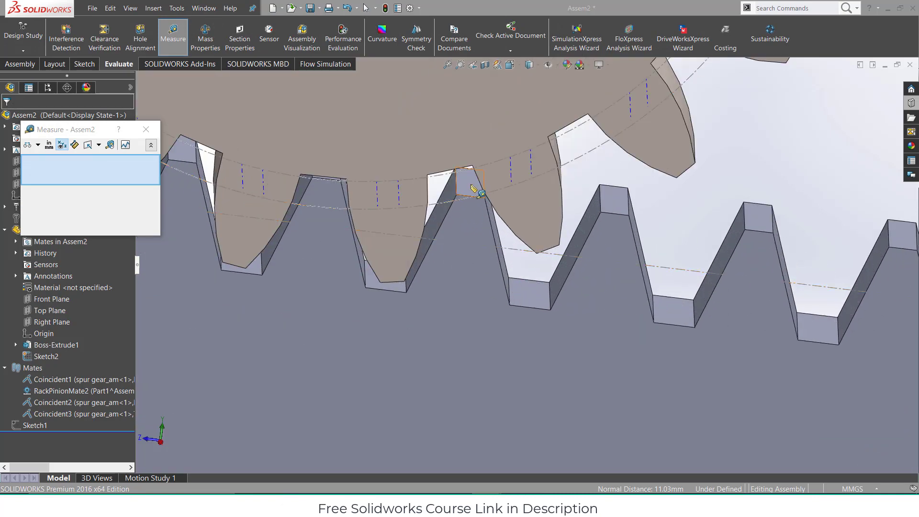
{"action": "left_click", "coordinate": [470, 183]}
{"action": "left_click", "coordinate": [532, 299]}
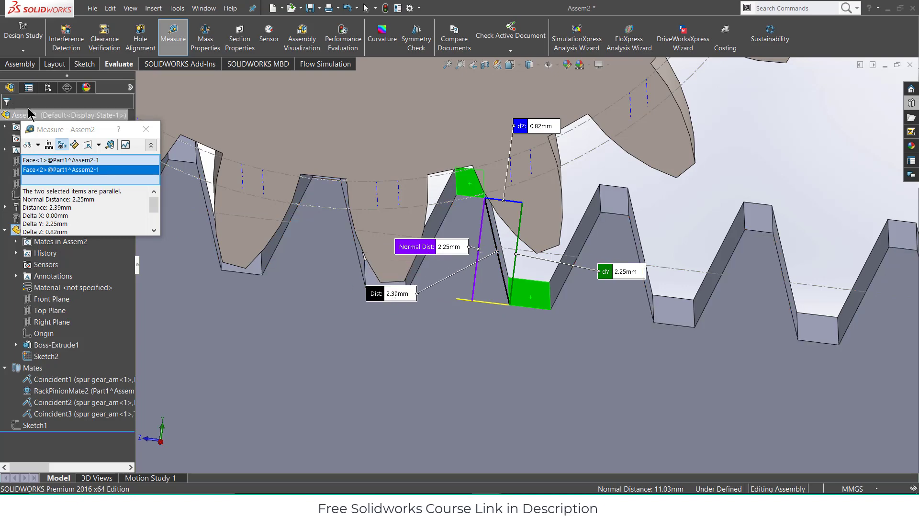
{"action": "left_click", "coordinate": [138, 133]}
{"action": "left_click", "coordinate": [766, 189]}
{"action": "scroll", "coordinate": [459, 308], "scroll_direction": "up", "scroll_amount": 5}
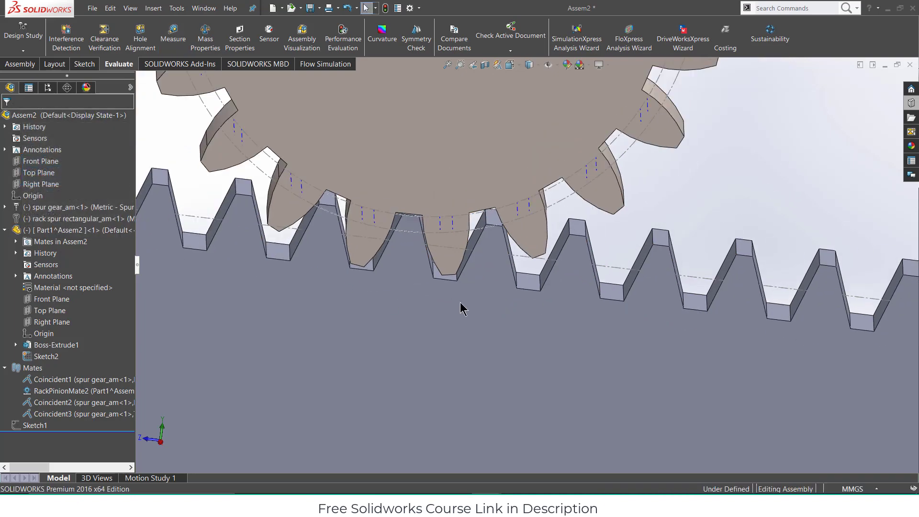
Apply a Distance mate between the assembly's Top Plane and the floor face of a rack tooth gap
{"action": "left_click", "coordinate": [20, 64]}
{"action": "left_click", "coordinate": [113, 33]}
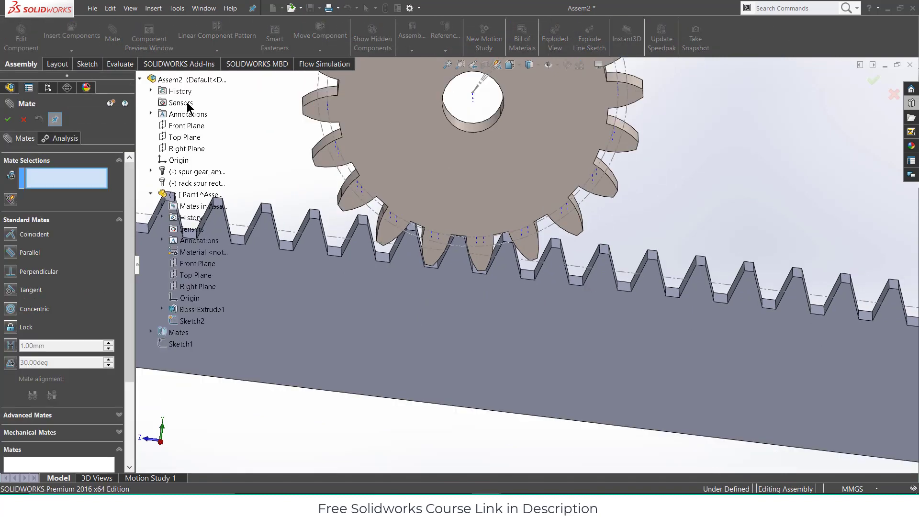
{"action": "left_click", "coordinate": [185, 139]}
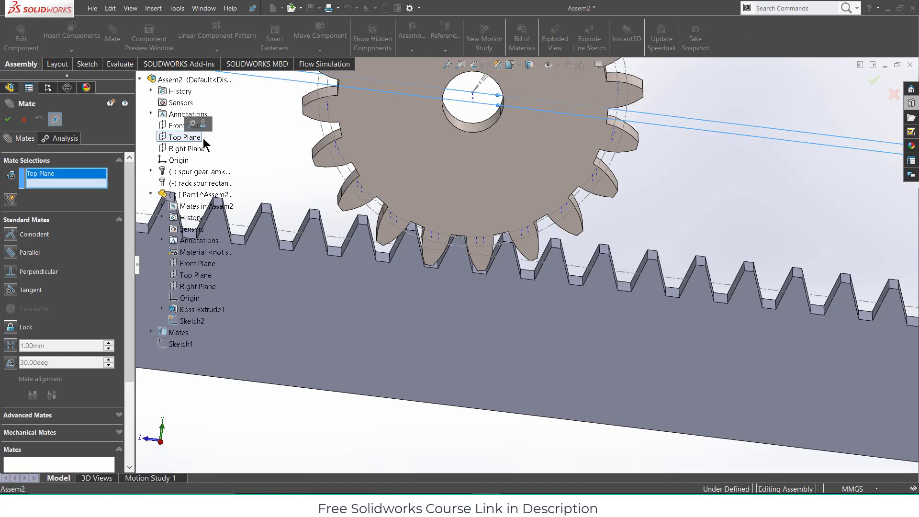
{"action": "scroll", "coordinate": [457, 279], "scroll_direction": "down", "scroll_amount": 3}
{"action": "left_click", "coordinate": [495, 266]}
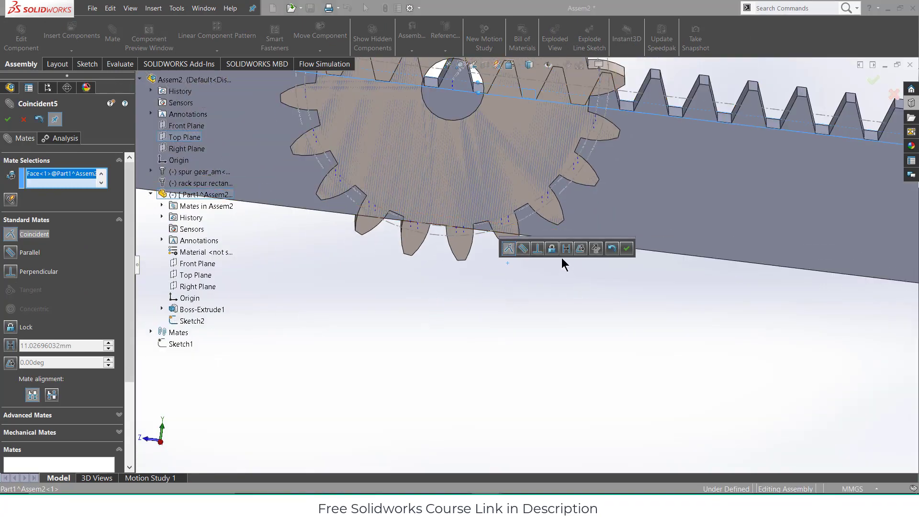
{"action": "left_click", "coordinate": [566, 248]}
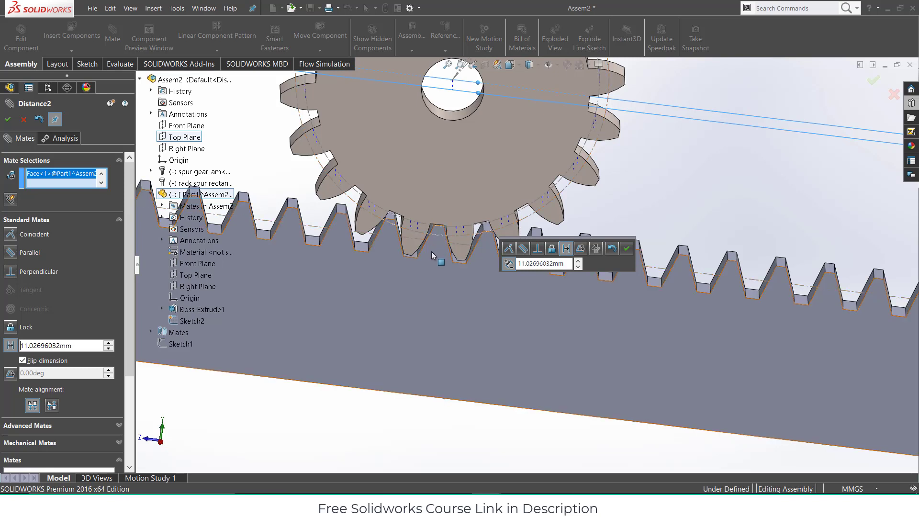
Set the rack's mate distance to 10+2.25/2 (11.125 mm), check the tooth engagement, and accept the mate
{"action": "type", "text": "10"}
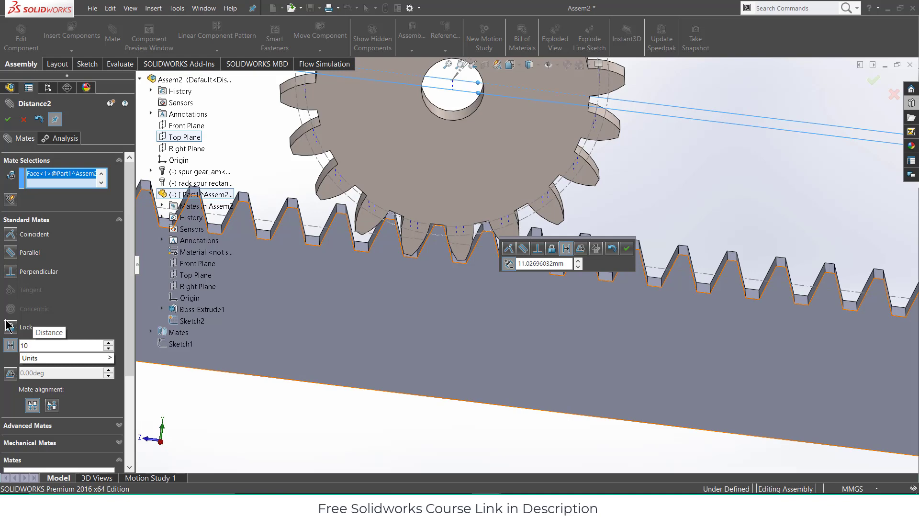
{"action": "type", "text": "+2.25"}
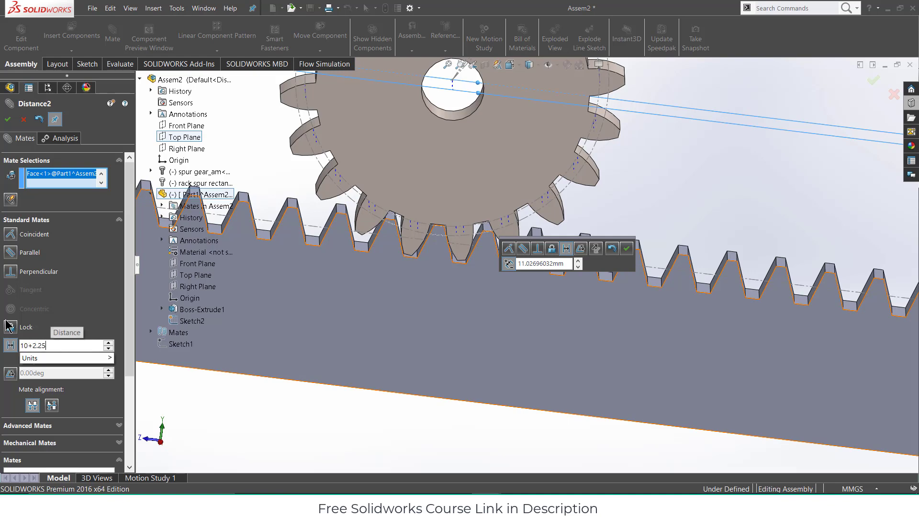
{"action": "key", "text": "Return"}
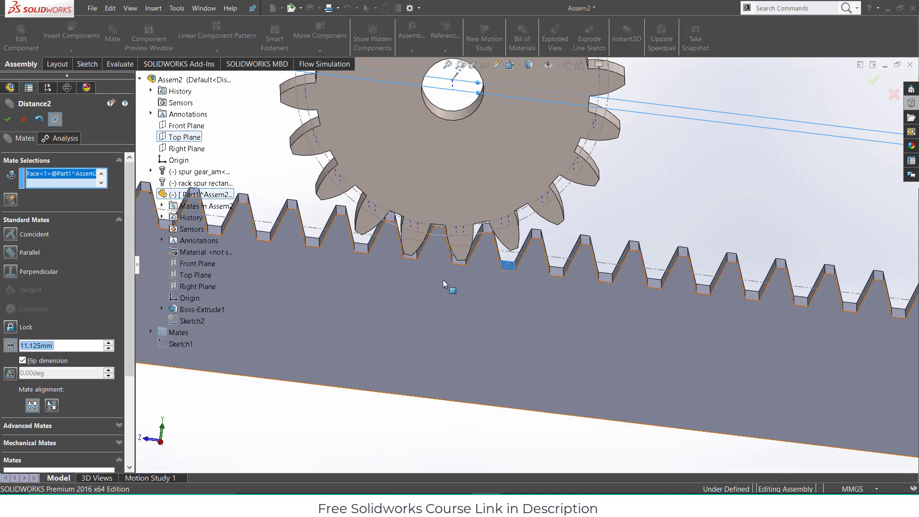
{"action": "scroll", "coordinate": [460, 264], "scroll_direction": "down", "scroll_amount": 2}
{"action": "middle_click_drag", "start_coordinate": [459, 261], "coordinate": [428, 250]}
{"action": "scroll", "coordinate": [433, 252], "scroll_direction": "down", "scroll_amount": 5}
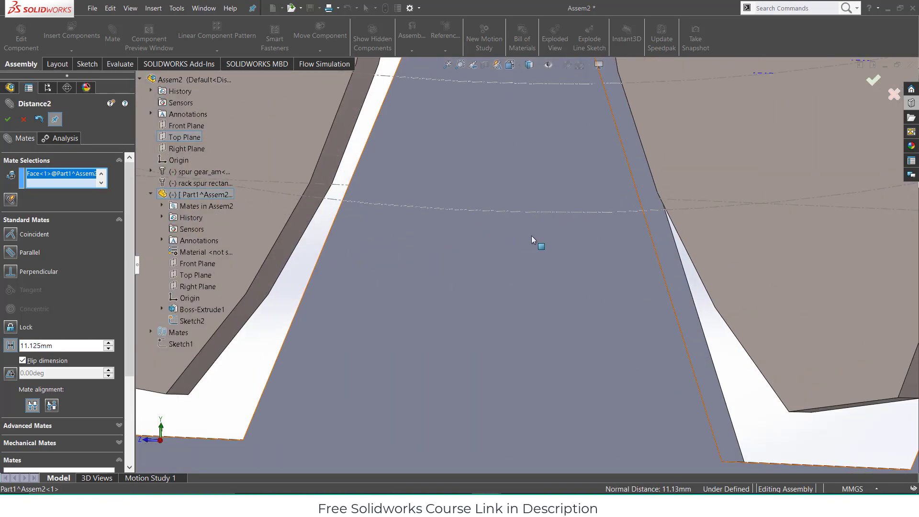
{"action": "scroll", "coordinate": [546, 244], "scroll_direction": "up", "scroll_amount": 6}
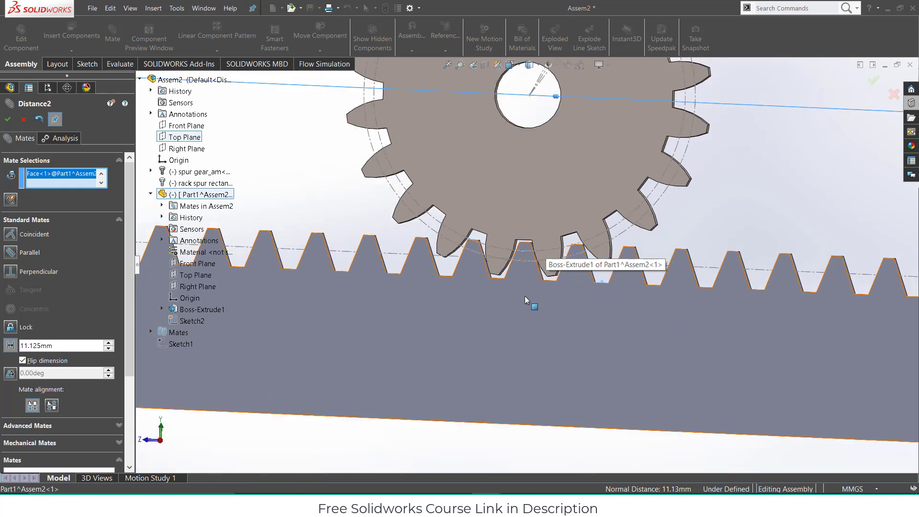
{"action": "left_click", "coordinate": [9, 119]}
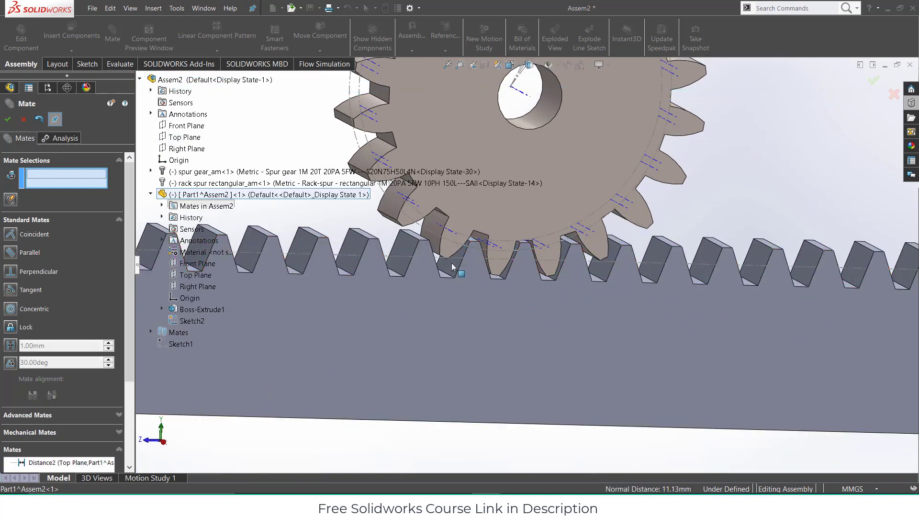
{"action": "key", "text": "Escape"}
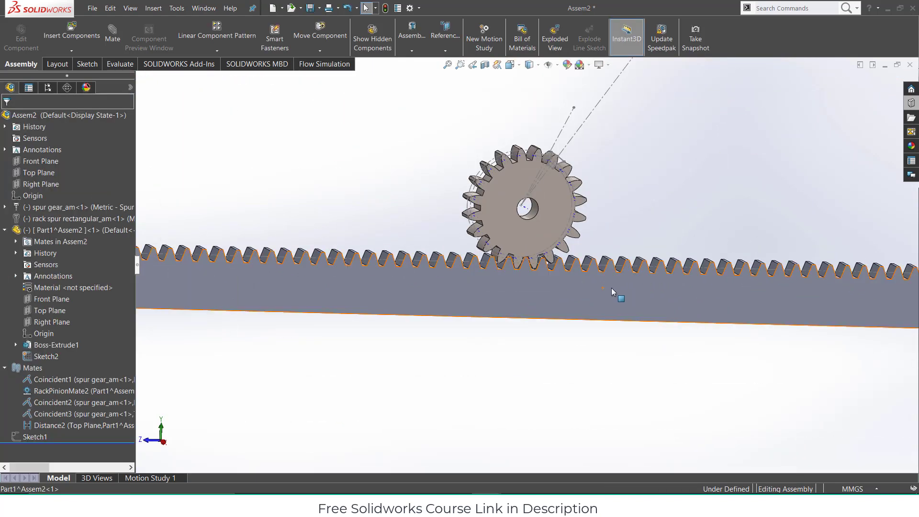
Slide the rack along its length to test how it drives the gear
{"action": "middle_click_drag", "start_coordinate": [611, 289], "coordinate": [547, 311]}
{"action": "mouse_move", "coordinate": [544, 302]}
{"action": "left_mouse_down"}
{"action": "mouse_move", "coordinate": [620, 305]}
{"action": "mouse_move", "coordinate": [533, 297]}
{"action": "mouse_move", "coordinate": [584, 303]}
{"action": "mouse_move", "coordinate": [590, 281]}
{"action": "mouse_move", "coordinate": [587, 341]}
{"action": "mouse_move", "coordinate": [579, 300]}
{"action": "mouse_move", "coordinate": [579, 340]}
{"action": "mouse_move", "coordinate": [579, 246]}
{"action": "mouse_move", "coordinate": [580, 316]}
{"action": "left_mouse_up"}
{"action": "key", "text": "Escape"}
{"action": "middle_click_drag", "start_coordinate": [593, 193], "coordinate": [599, 213]}
{"action": "left_click", "coordinate": [599, 214]}
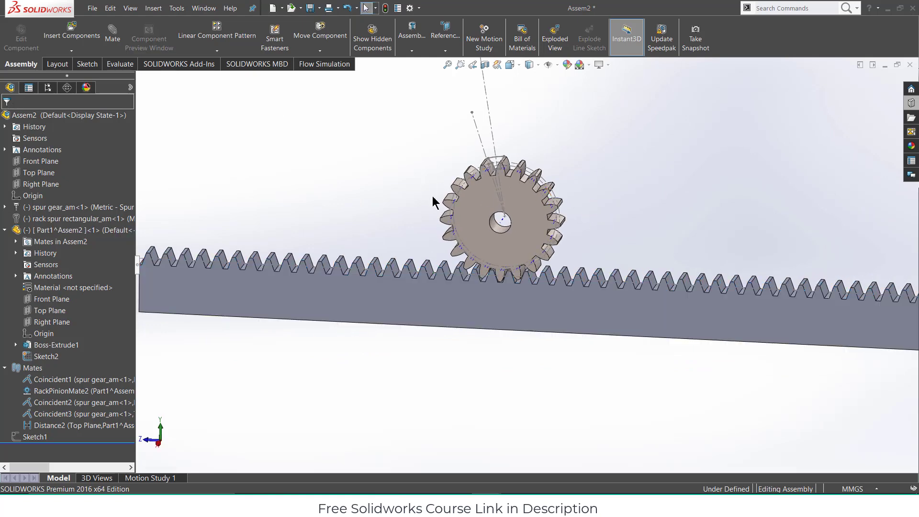
{"action": "left_click", "coordinate": [503, 222]}
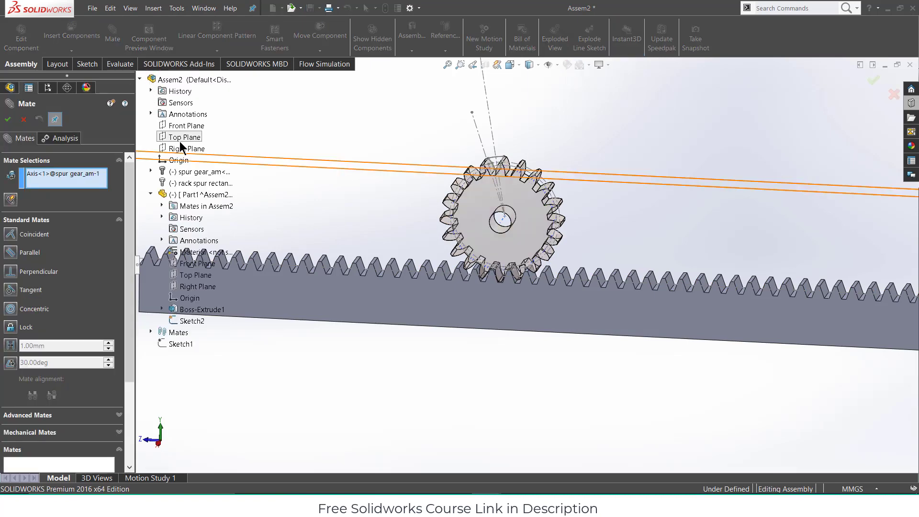
{"action": "left_click", "coordinate": [183, 141]}
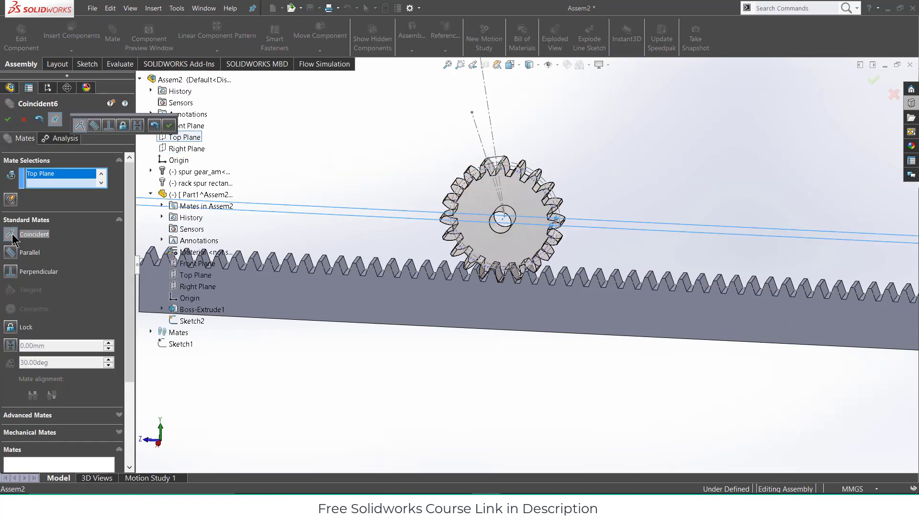
{"action": "left_click", "coordinate": [23, 119]}
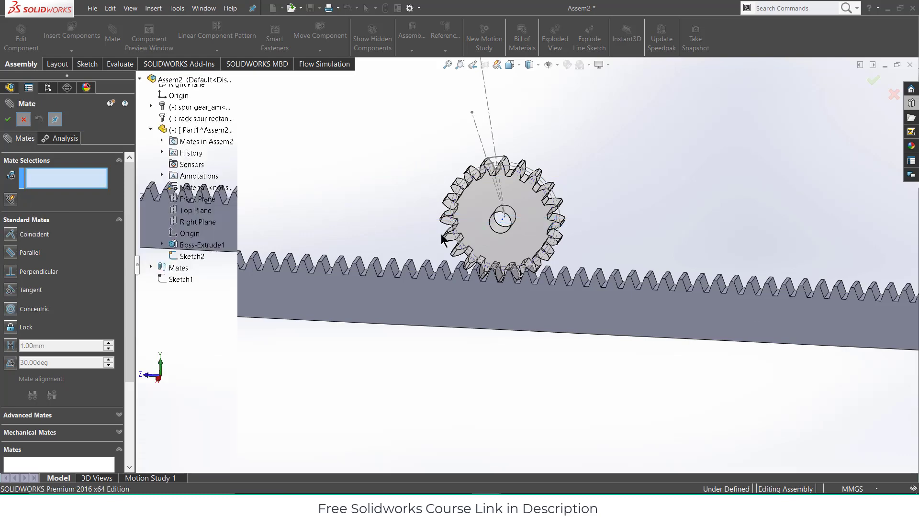
Move the rack again and inspect how its teeth mesh with the gear and which directions remain free
{"action": "left_click", "coordinate": [487, 296]}
{"action": "left_click_drag", "start_coordinate": [487, 297], "coordinate": [463, 277]}
{"action": "middle_click_drag", "start_coordinate": [550, 252], "coordinate": [485, 308]}
{"action": "mouse_move", "coordinate": [416, 360]}
{"action": "left_mouse_down"}
{"action": "mouse_move", "coordinate": [407, 319]}
{"action": "mouse_move", "coordinate": [430, 359]}
{"action": "mouse_move", "coordinate": [412, 376]}
{"action": "mouse_move", "coordinate": [474, 320]}
{"action": "mouse_move", "coordinate": [443, 335]}
{"action": "mouse_move", "coordinate": [496, 305]}
{"action": "left_mouse_up"}
{"action": "left_click_drag", "start_coordinate": [423, 335], "coordinate": [474, 309]}
{"action": "scroll", "coordinate": [634, 257], "scroll_direction": "up", "scroll_amount": 3}
{"action": "middle_click_drag", "start_coordinate": [605, 257], "coordinate": [662, 203]}
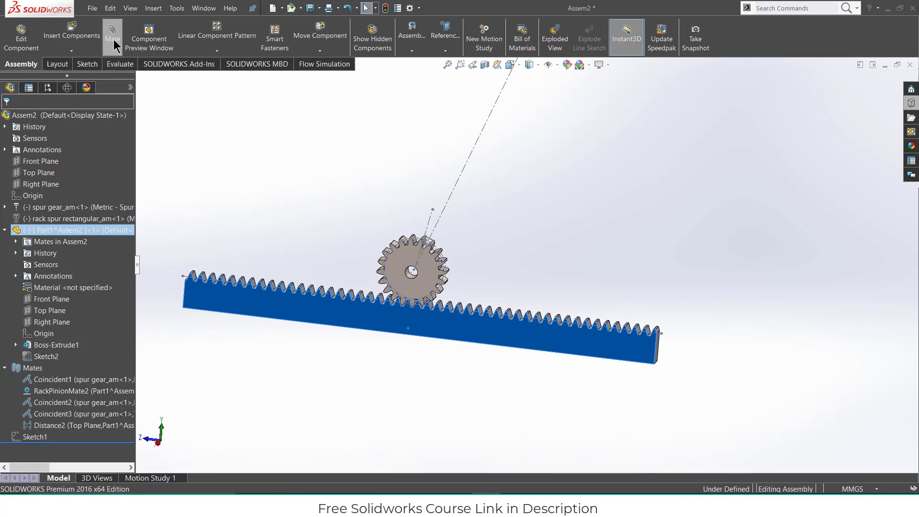
Mate the rack's side face coincident with the assembly's Right Plane and slide the rack to check its motion
{"action": "left_click", "coordinate": [387, 312]}
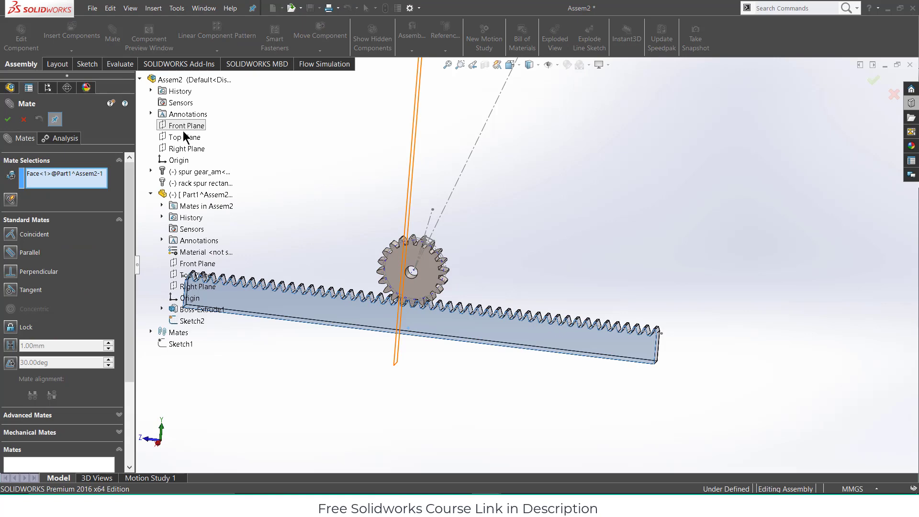
{"action": "left_click", "coordinate": [183, 148]}
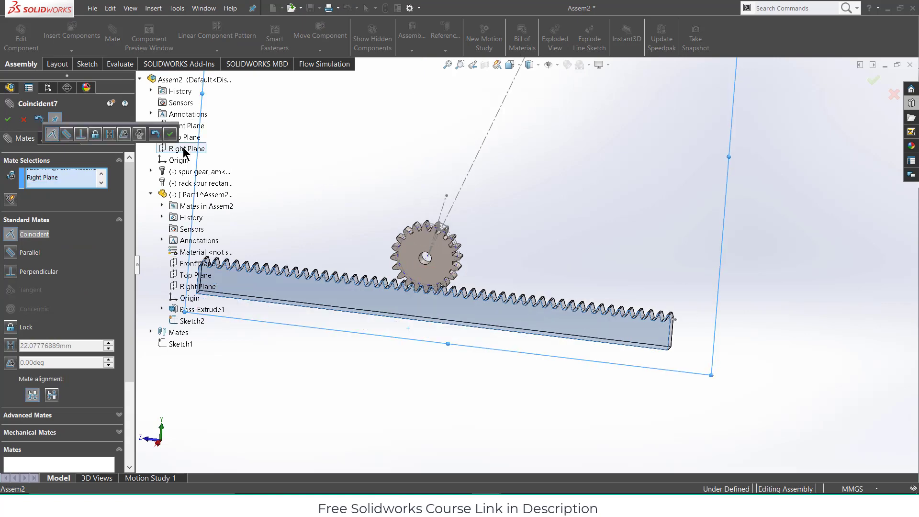
{"action": "left_click", "coordinate": [170, 133]}
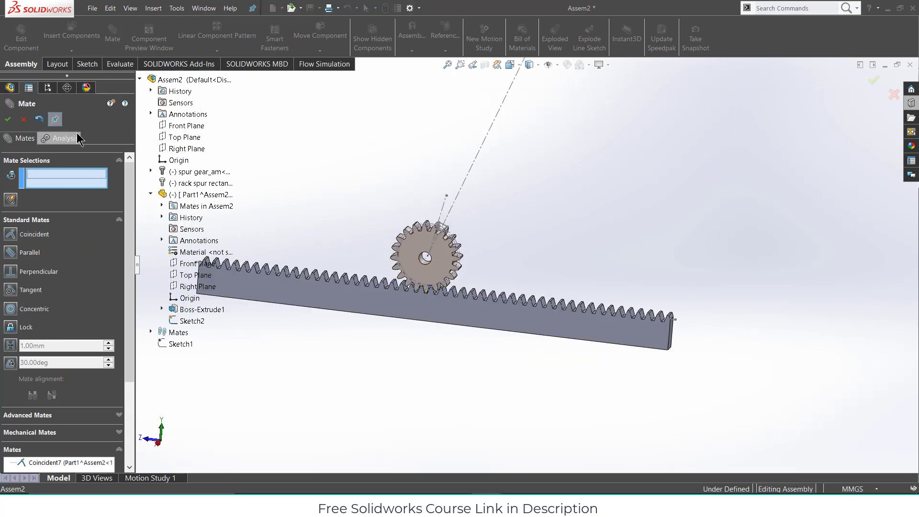
{"action": "left_click", "coordinate": [7, 119]}
{"action": "left_click_drag", "start_coordinate": [375, 286], "coordinate": [392, 301]}
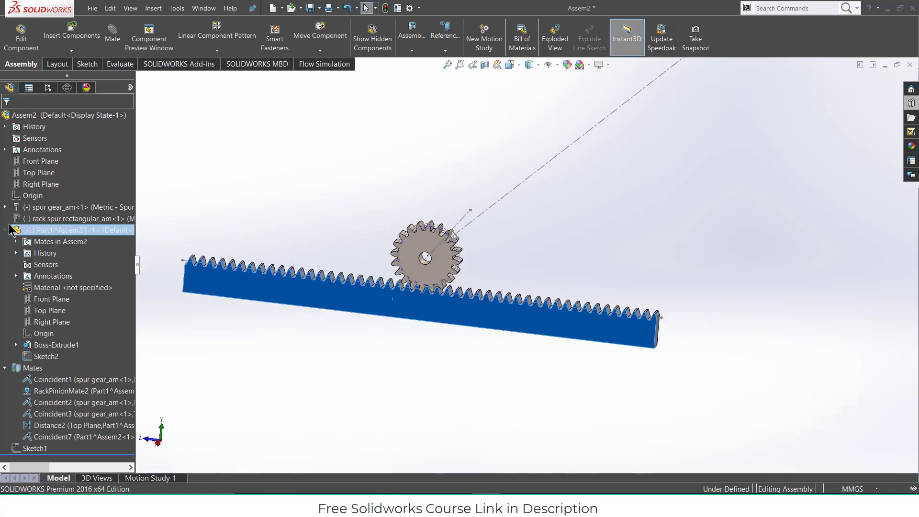
Hide the TooCutSke sketch under the spur gear's ToothCut feature
{"action": "left_click", "coordinate": [5, 208]}
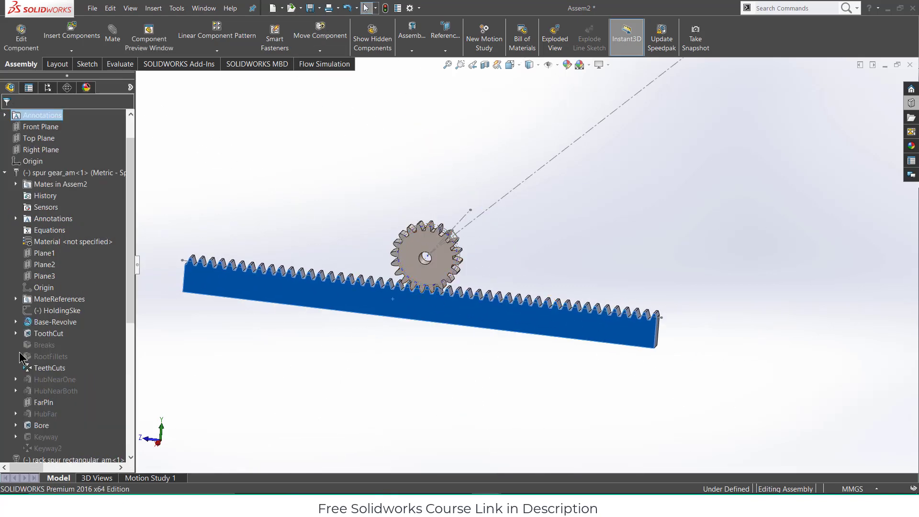
{"action": "left_click", "coordinate": [16, 333]}
{"action": "right_click", "coordinate": [57, 347]}
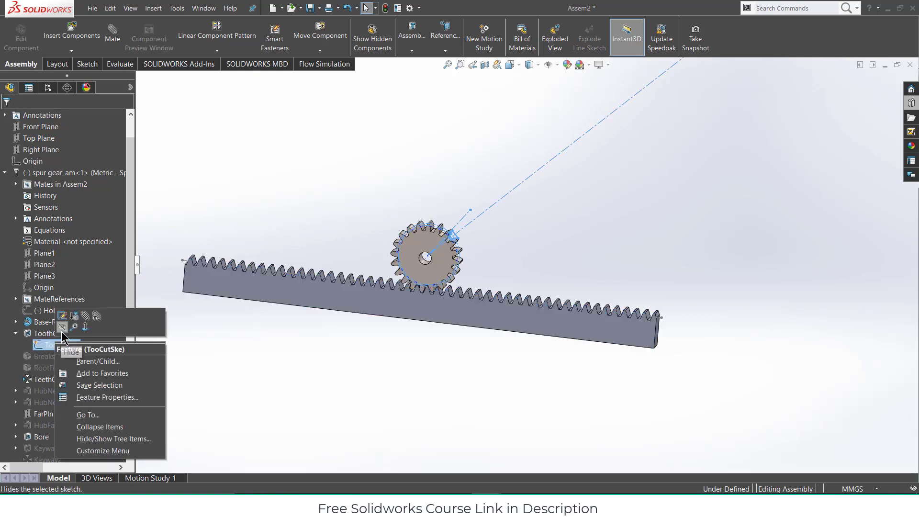
{"action": "left_click", "coordinate": [67, 327]}
{"action": "left_click", "coordinate": [5, 172]}
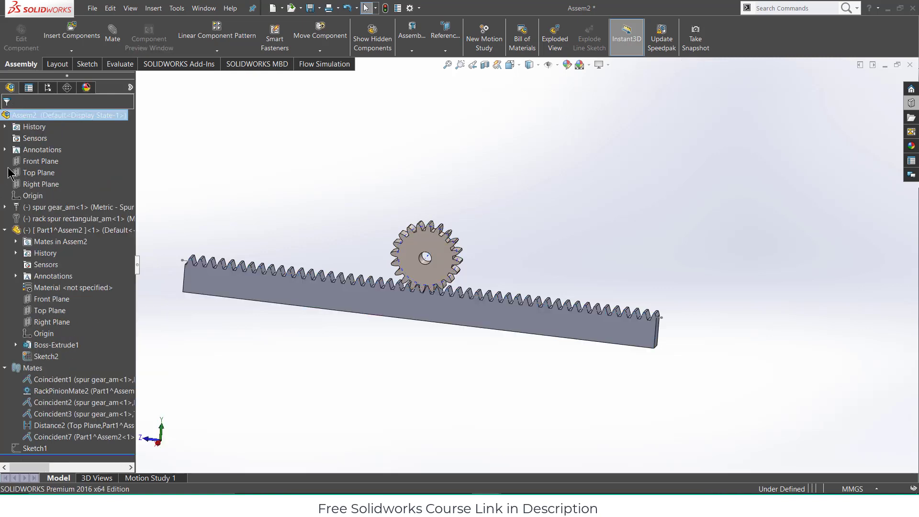
View the gear face straight on and place a copy of the rack above the gear
{"action": "scroll", "coordinate": [518, 228], "scroll_direction": "up", "scroll_amount": 3}
{"action": "scroll", "coordinate": [482, 276], "scroll_direction": "down", "scroll_amount": 5}
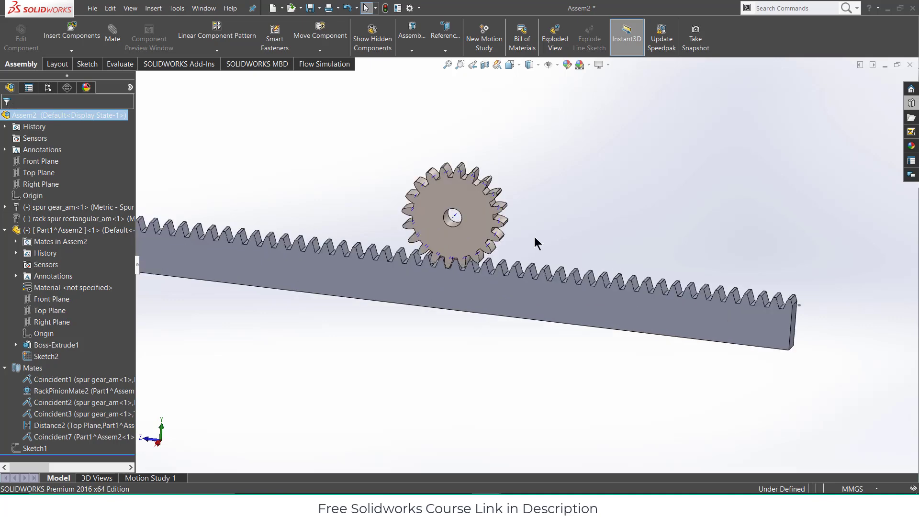
{"action": "middle_click_drag", "start_coordinate": [534, 237], "coordinate": [563, 228]}
{"action": "left_click", "coordinate": [481, 229]}
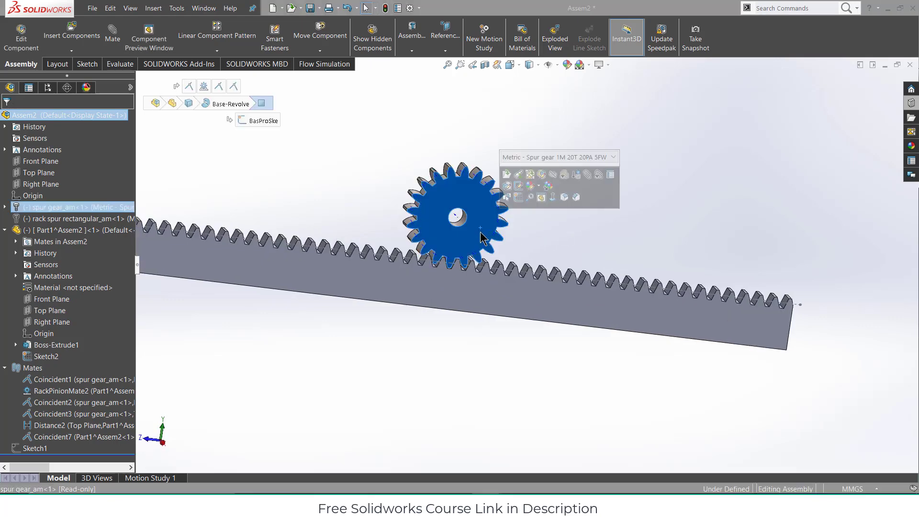
{"action": "key", "text": "ctrl+1"}
{"action": "left_click", "coordinate": [613, 262]}
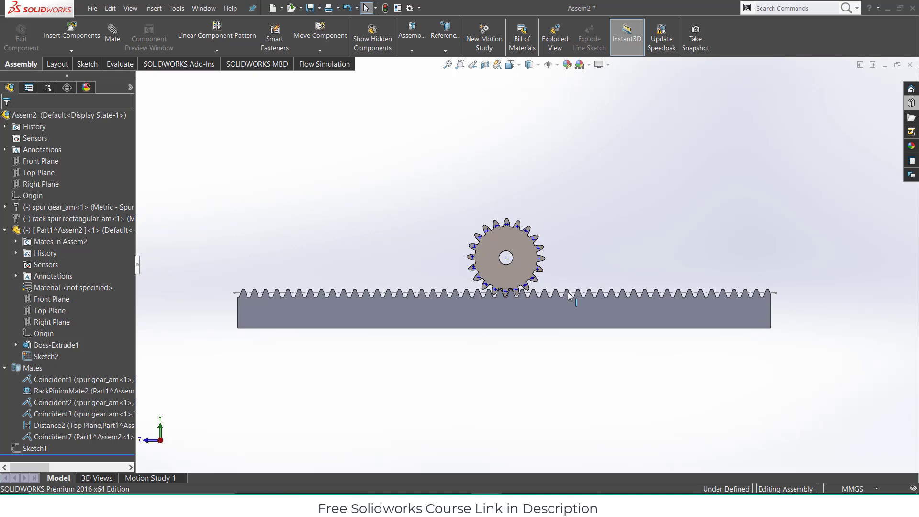
{"action": "left_click", "coordinate": [533, 312]}
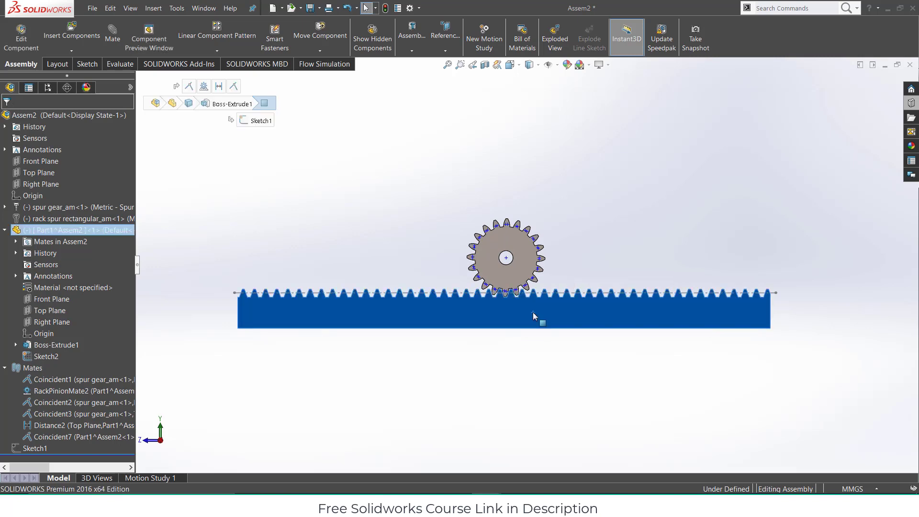
{"action": "left_click_drag", "start_coordinate": [446, 268], "coordinate": [451, 212]}
{"action": "left_click_drag", "start_coordinate": [383, 314], "coordinate": [469, 187], "text": "ctrl"}
Rotate the copied rack with Rotate Component so that its teeth face down toward the gear
{"action": "left_click", "coordinate": [320, 50]}
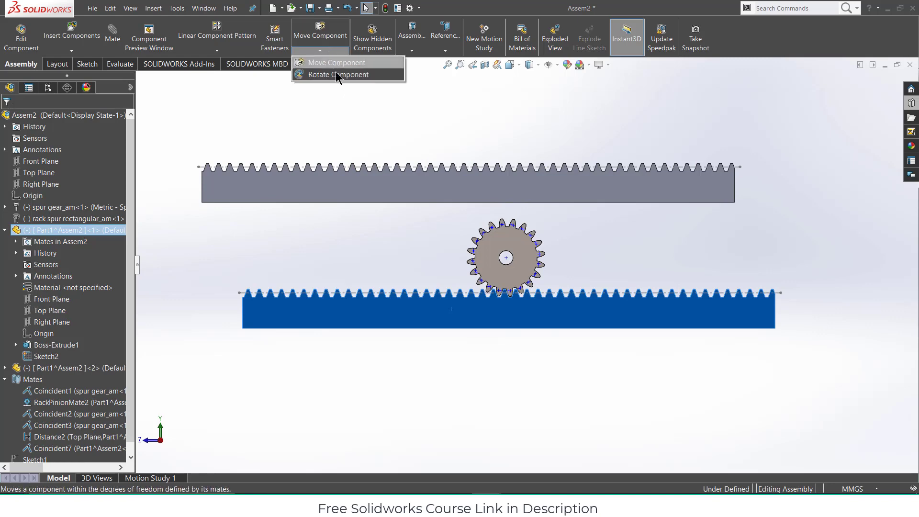
{"action": "left_click", "coordinate": [338, 75]}
{"action": "left_click_drag", "start_coordinate": [665, 175], "coordinate": [400, 110]}
{"action": "left_click_drag", "start_coordinate": [425, 223], "coordinate": [397, 218]}
{"action": "left_click", "coordinate": [8, 119]}
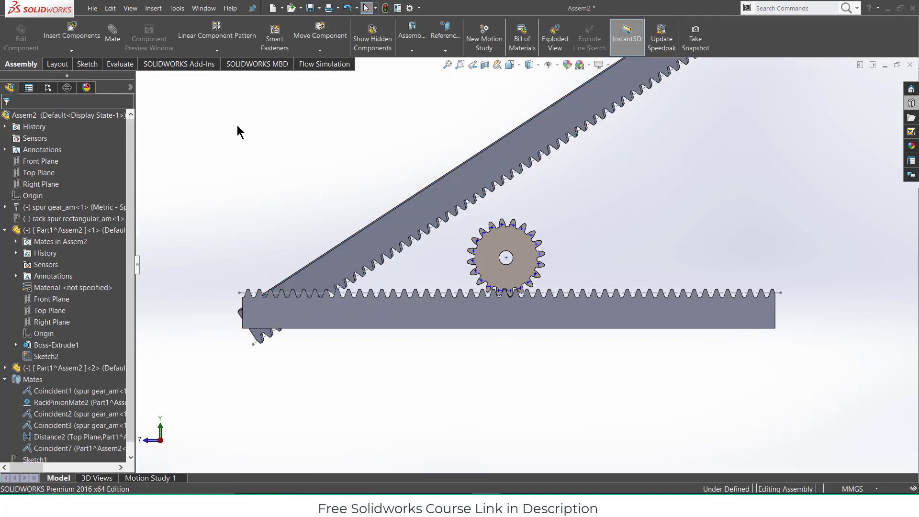
Add a Parallel mate between the back face of the copied rack and the bottom face of the original rack
{"action": "middle_click_drag", "start_coordinate": [298, 170], "coordinate": [469, 251]}
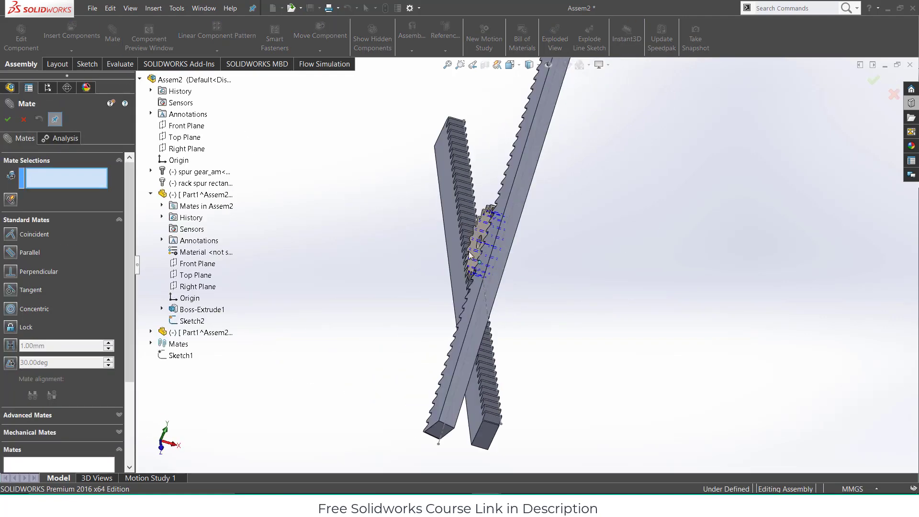
{"action": "left_click", "coordinate": [529, 175]}
{"action": "middle_click_drag", "start_coordinate": [529, 174], "coordinate": [530, 312]}
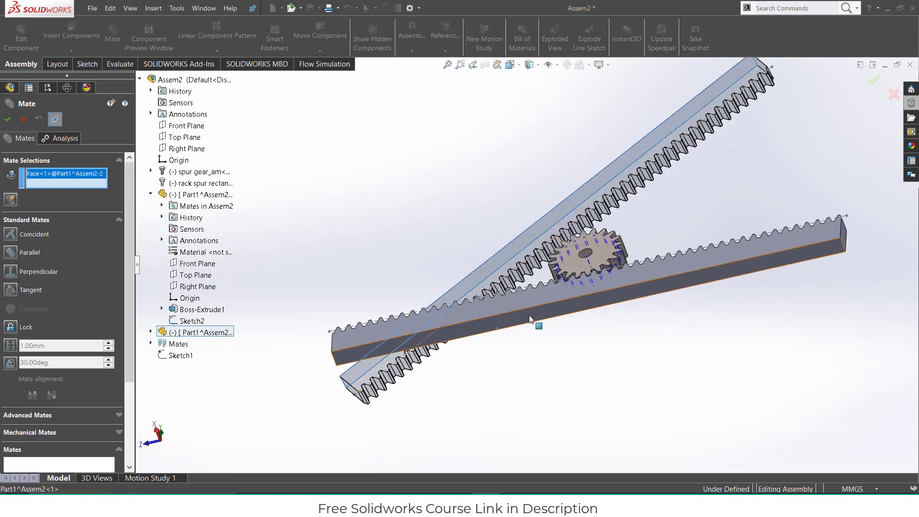
{"action": "left_click", "coordinate": [530, 320]}
{"action": "left_click", "coordinate": [568, 333]}
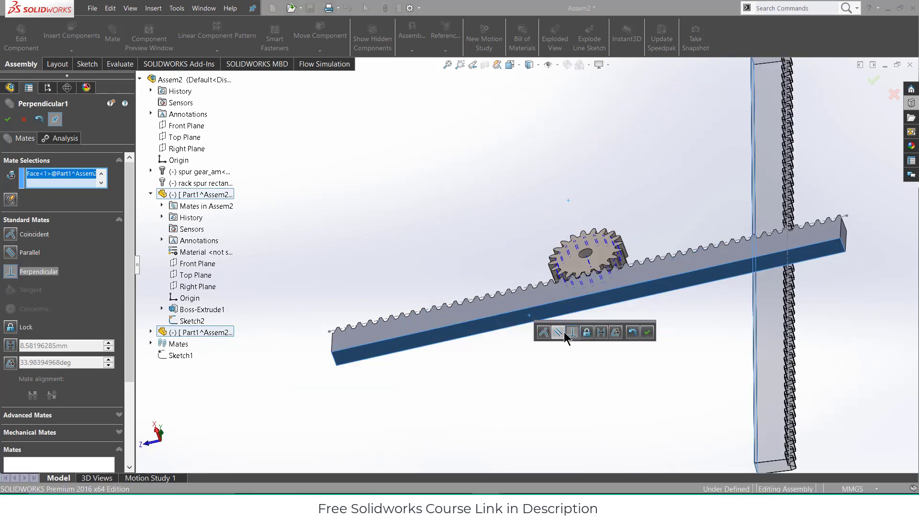
{"action": "left_click", "coordinate": [557, 332]}
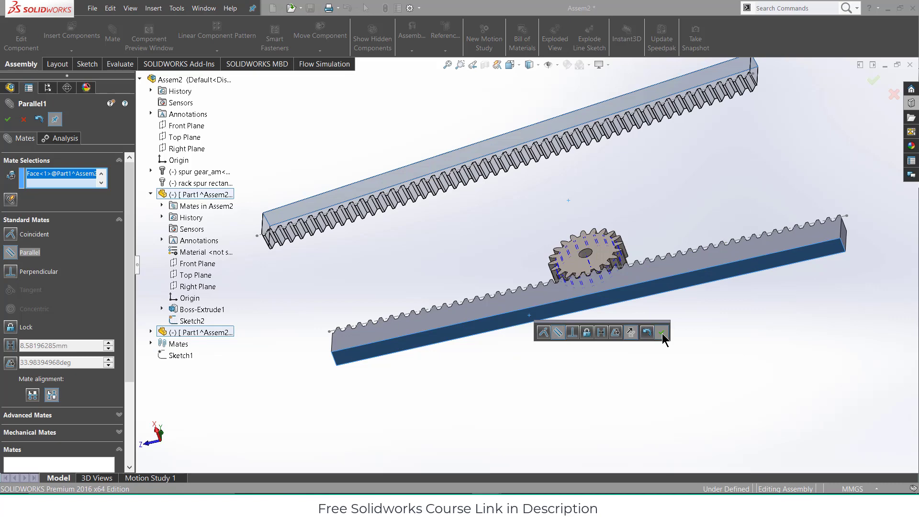
{"action": "left_click", "coordinate": [661, 332]}
Mate the side faces of the two racks coincident
{"action": "left_click", "coordinate": [628, 281]}
{"action": "left_click", "coordinate": [549, 128]}
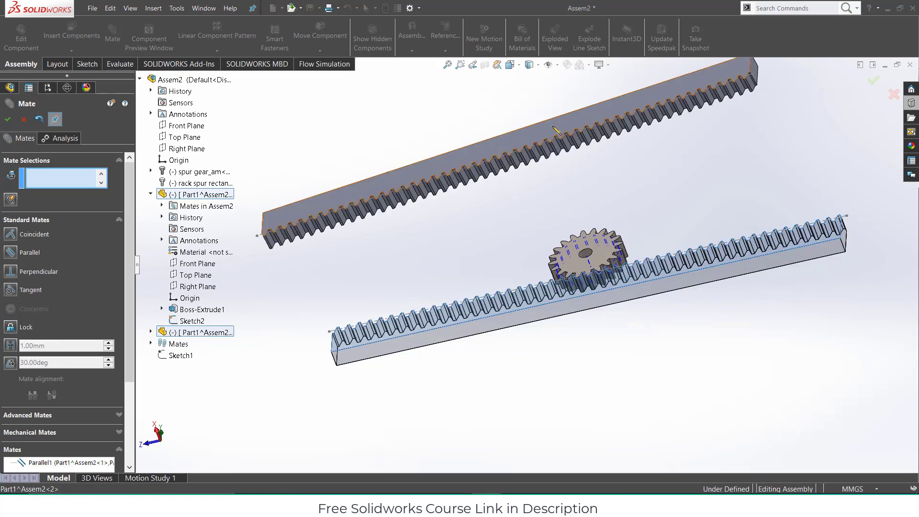
{"action": "left_click", "coordinate": [684, 114]}
{"action": "middle_click_drag", "start_coordinate": [685, 124], "coordinate": [558, 207]}
{"action": "left_click", "coordinate": [514, 93]}
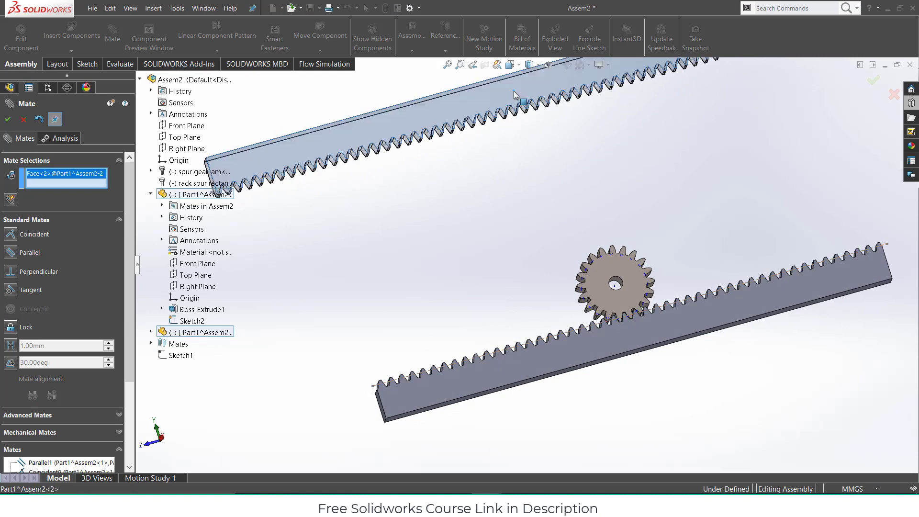
{"action": "key", "text": "ctrl+8"}
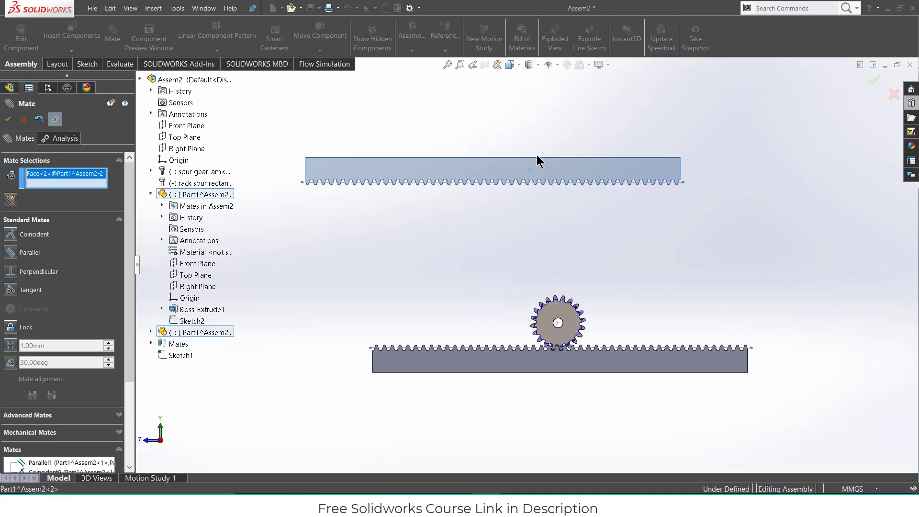
{"action": "right_click", "coordinate": [65, 182]}
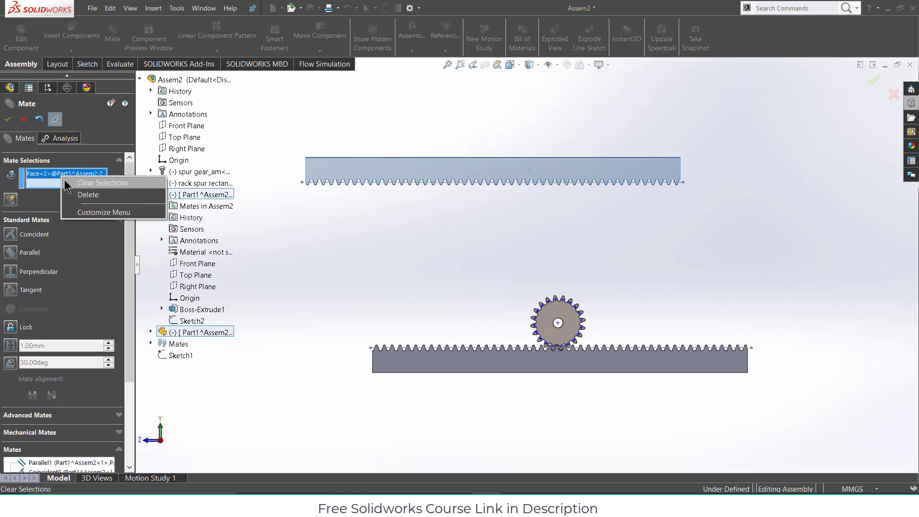
{"action": "left_click", "coordinate": [77, 182]}
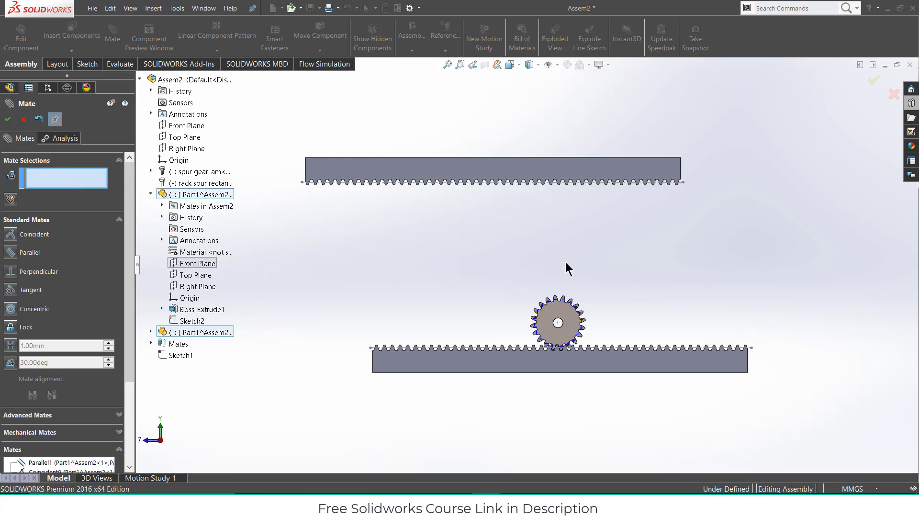
Add a distance mate of 10+2.25/2 mm between a tooth root face of the upper rack and the assembly's Top Plane
{"action": "middle_click_drag", "start_coordinate": [567, 262], "coordinate": [538, 165]}
{"action": "scroll", "coordinate": [536, 187], "scroll_direction": "down", "scroll_amount": 11}
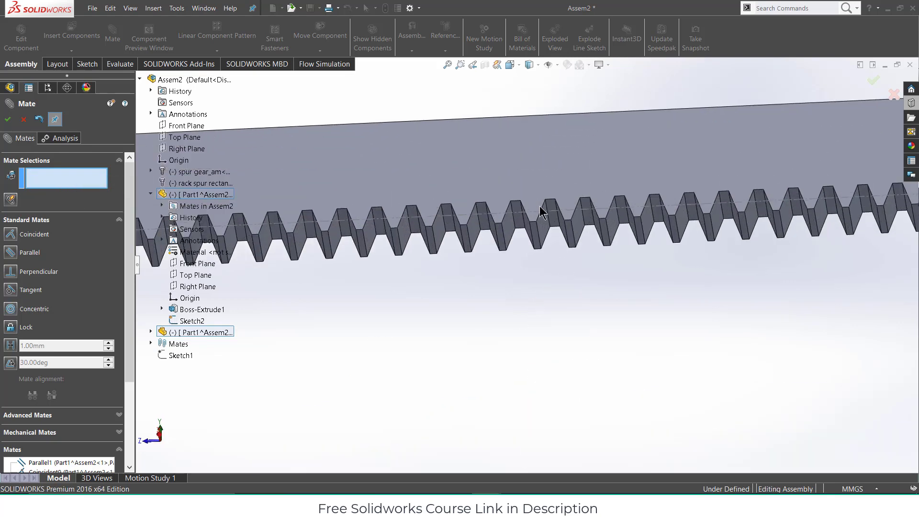
{"action": "left_click", "coordinate": [557, 223]}
{"action": "scroll", "coordinate": [589, 290], "scroll_direction": "up", "scroll_amount": 10}
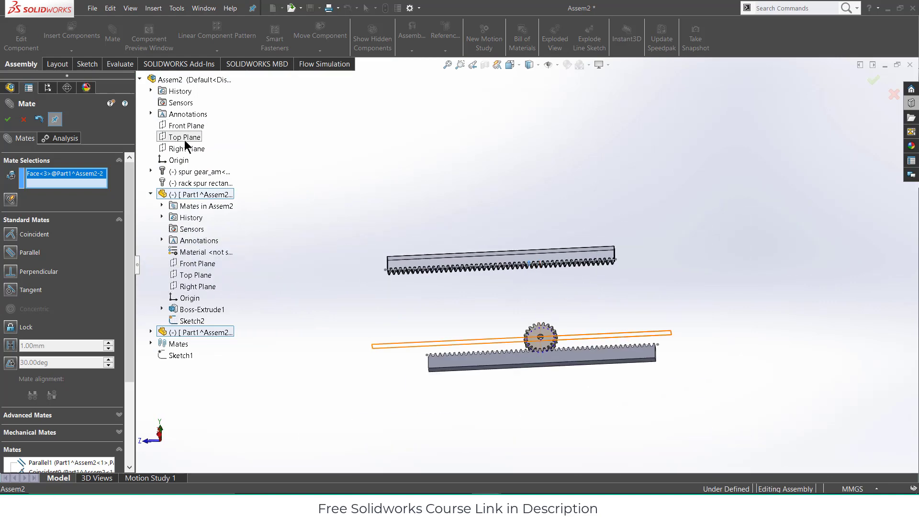
{"action": "left_click", "coordinate": [185, 138]}
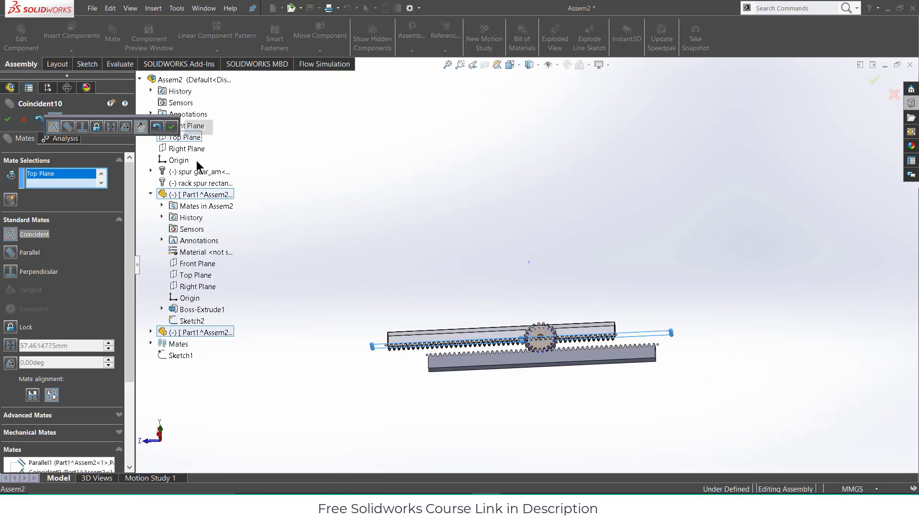
{"action": "left_click", "coordinate": [108, 346]}
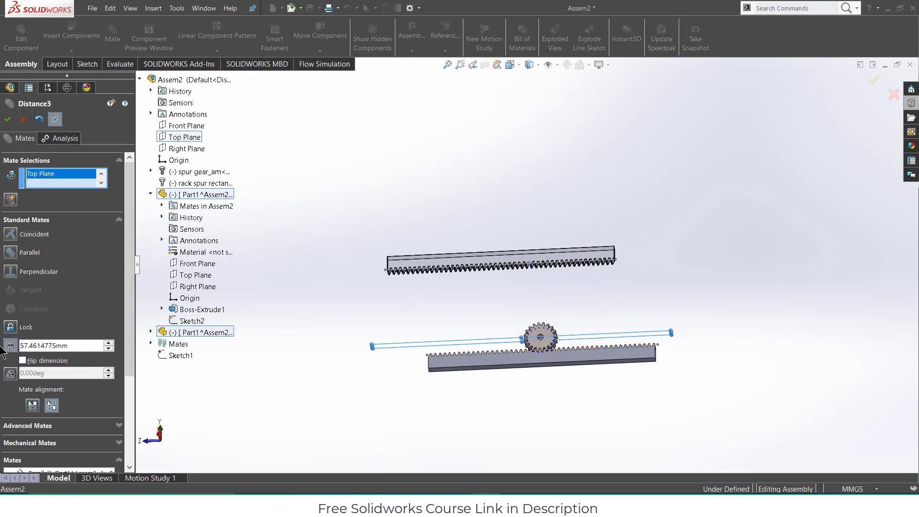
{"action": "double_click", "coordinate": [61, 347]}
{"action": "type", "text": "1"}
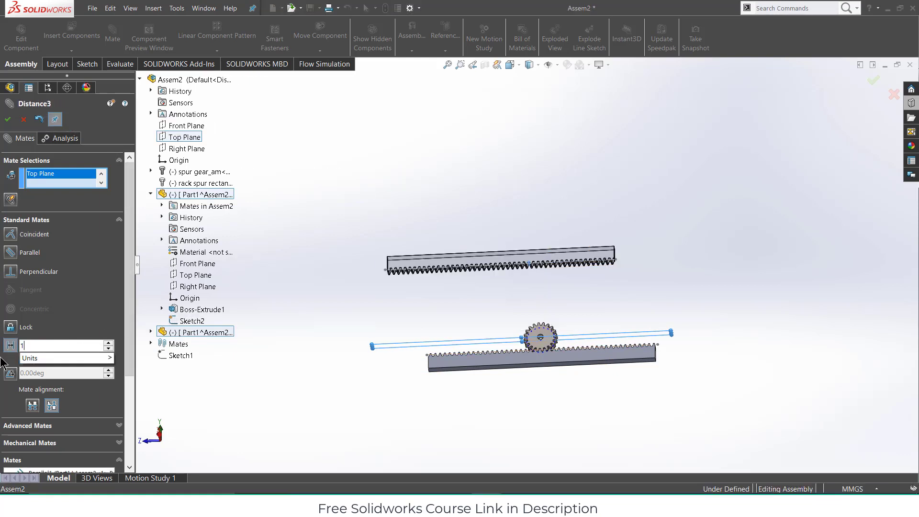
{"action": "type", "text": "0+2.25/2"}
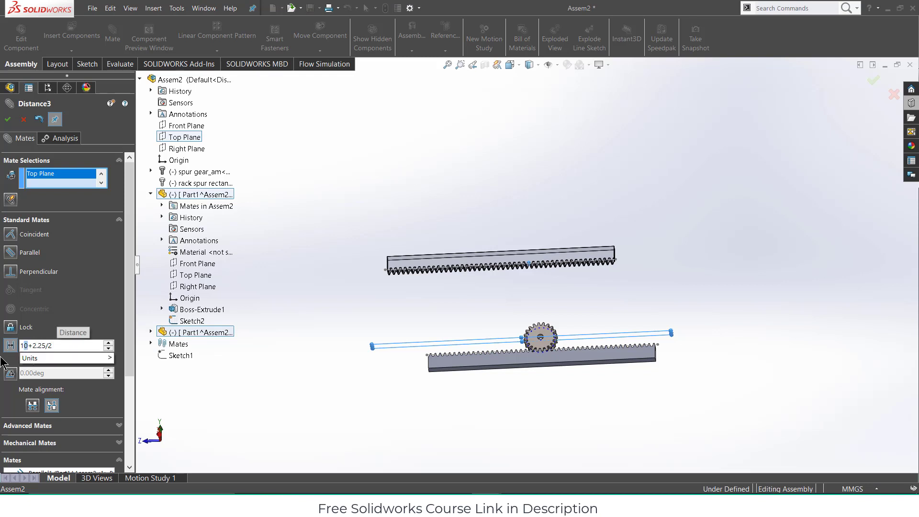
{"action": "key", "text": "Return"}
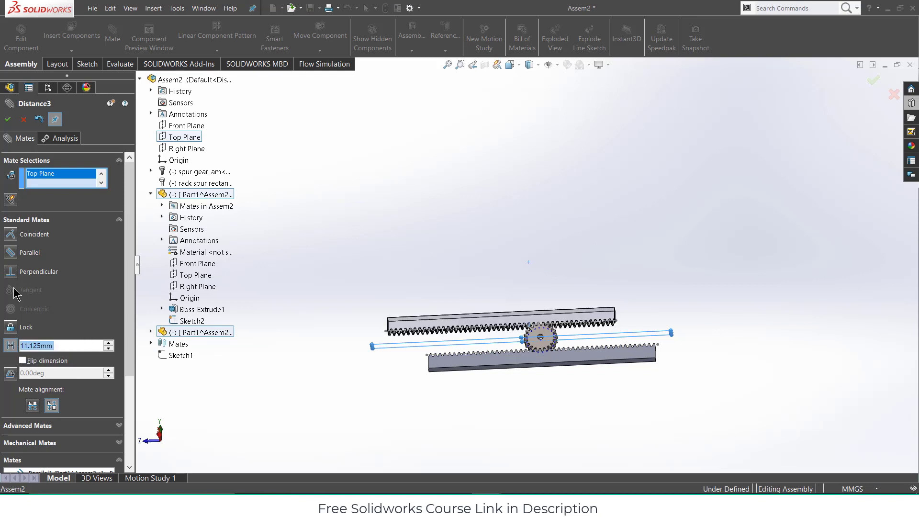
{"action": "left_click", "coordinate": [8, 119]}
{"action": "scroll", "coordinate": [529, 293], "scroll_direction": "down", "scroll_amount": 6}
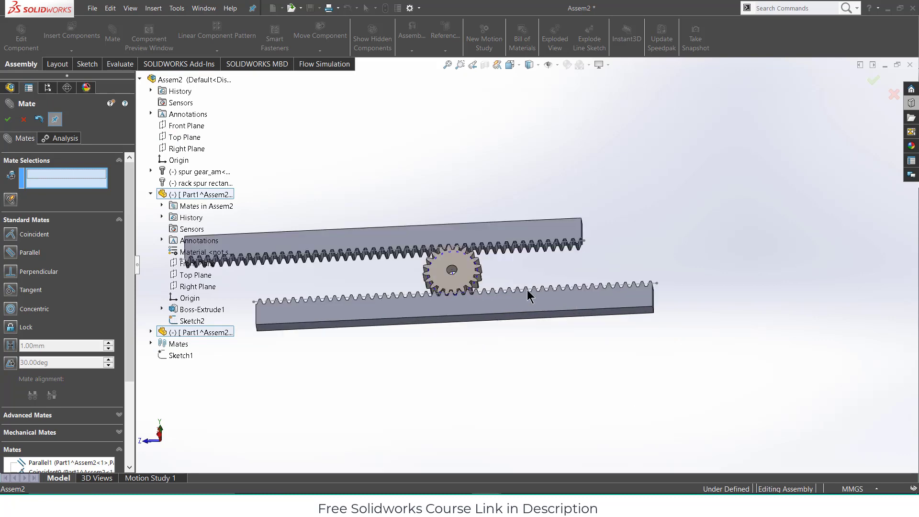
{"action": "scroll", "coordinate": [455, 279], "scroll_direction": "up", "scroll_amount": 5}
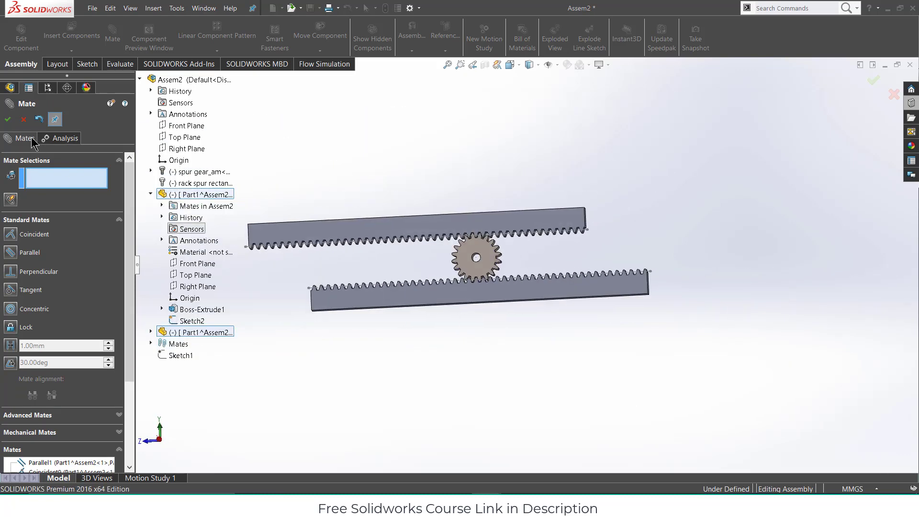
{"action": "left_click", "coordinate": [7, 120]}
Slide the upper rack lengthwise until its teeth fit between the gear's teeth, and check the meshing up close
{"action": "left_click", "coordinate": [444, 223]}
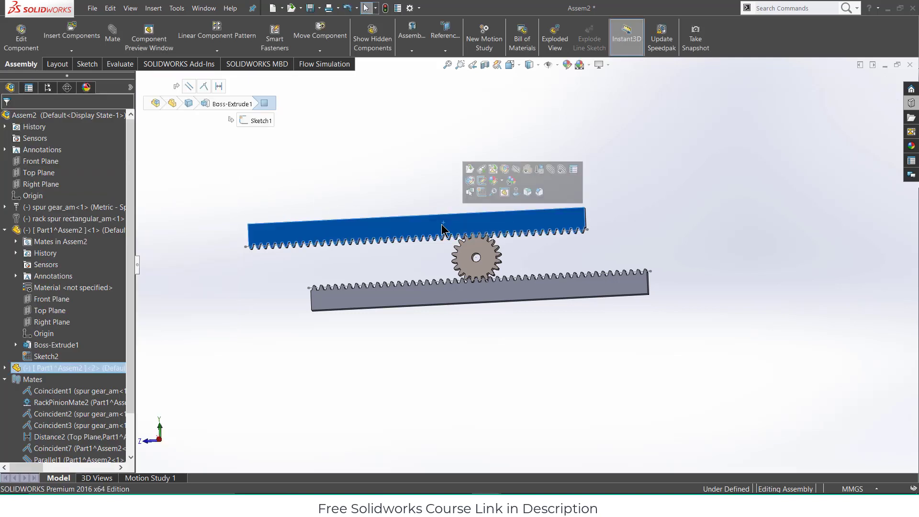
{"action": "left_click_drag", "start_coordinate": [457, 229], "coordinate": [537, 229]}
{"action": "scroll", "coordinate": [591, 252], "scroll_direction": "down", "scroll_amount": 6}
{"action": "left_click", "coordinate": [577, 254]}
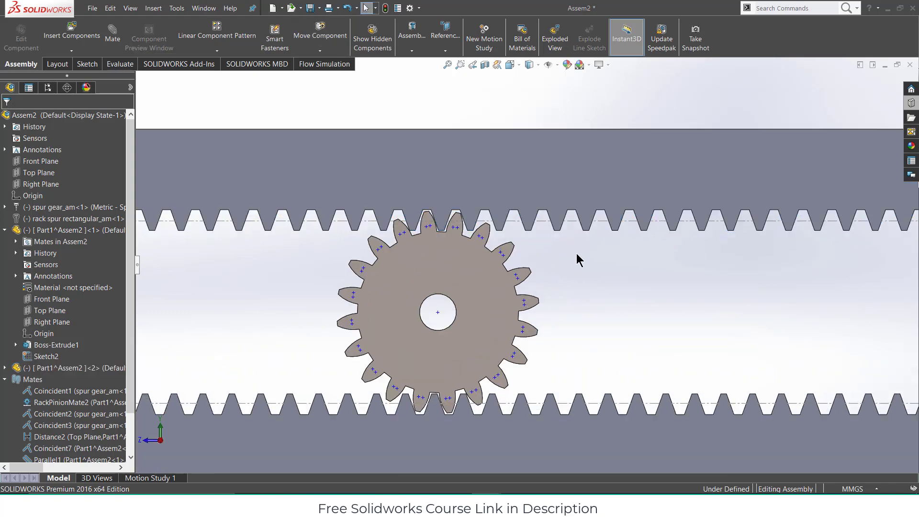
{"action": "scroll", "coordinate": [575, 268], "scroll_direction": "up", "scroll_amount": 2}
{"action": "scroll", "coordinate": [578, 276], "scroll_direction": "up", "scroll_amount": 2}
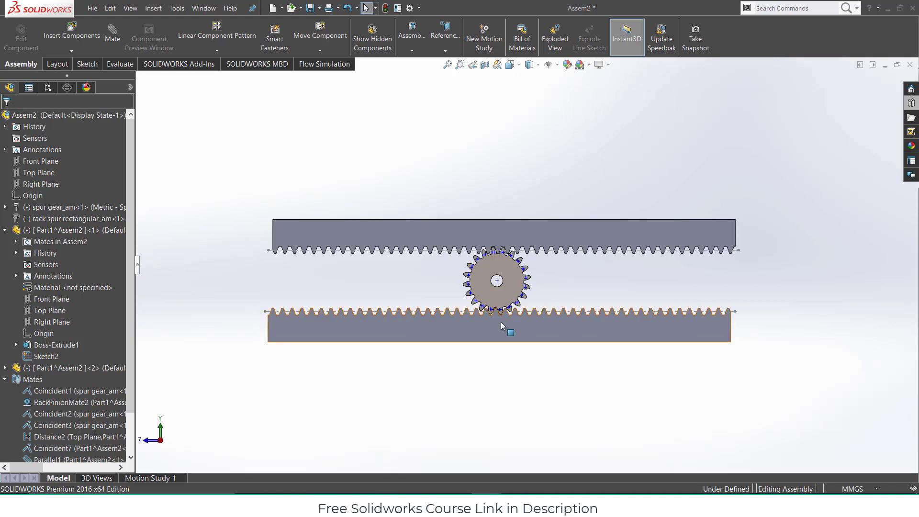
{"action": "scroll", "coordinate": [509, 247], "scroll_direction": "down", "scroll_amount": 4}
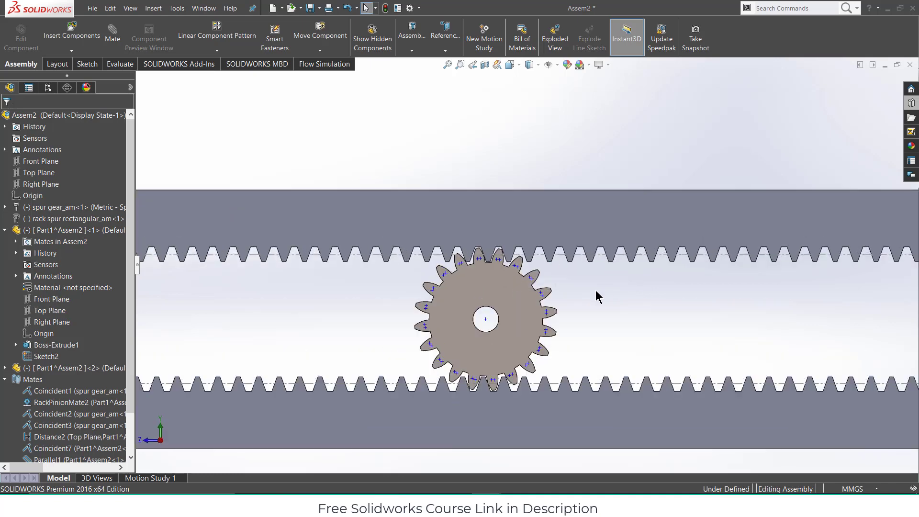
Start a Rack Pinion mechanical mate with the upper rack's pitch line as the rack
{"action": "left_click", "coordinate": [113, 38]}
{"action": "left_click", "coordinate": [82, 222]}
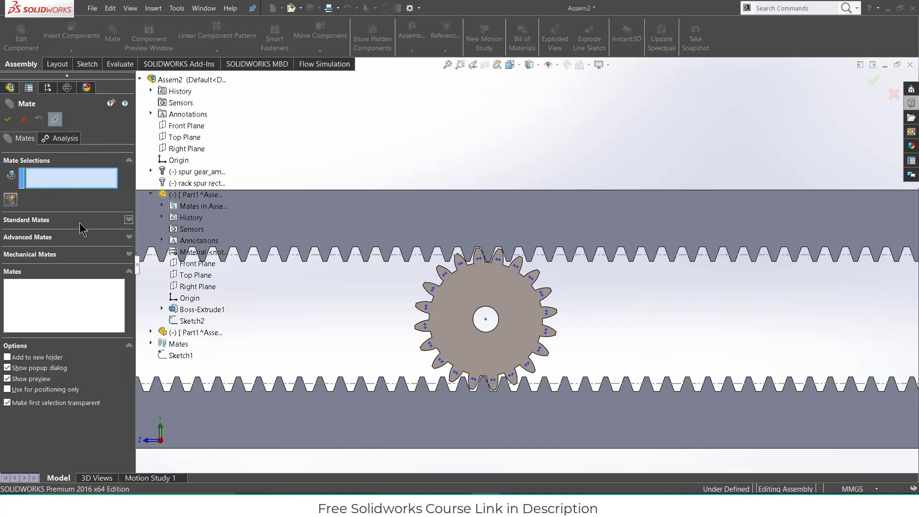
{"action": "left_click", "coordinate": [79, 254]}
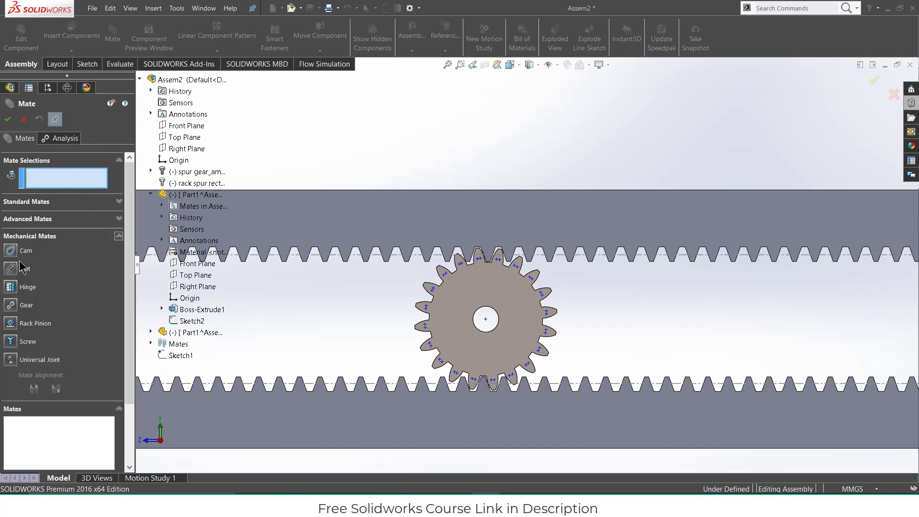
{"action": "left_click", "coordinate": [30, 323]}
{"action": "left_click", "coordinate": [416, 260]}
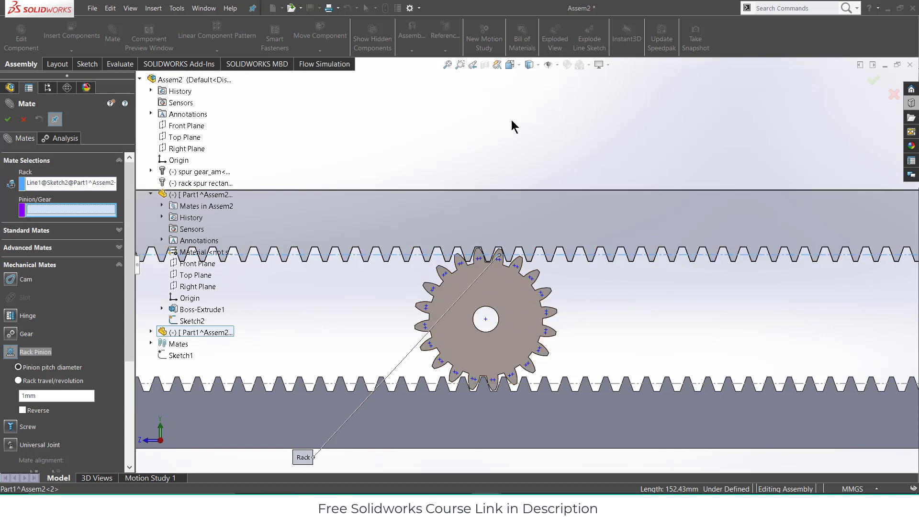
Show the gear's TooCutSke sketch and use its pitch circle as the pinion to complete the Rack Pinion mate
{"action": "left_click", "coordinate": [152, 171]}
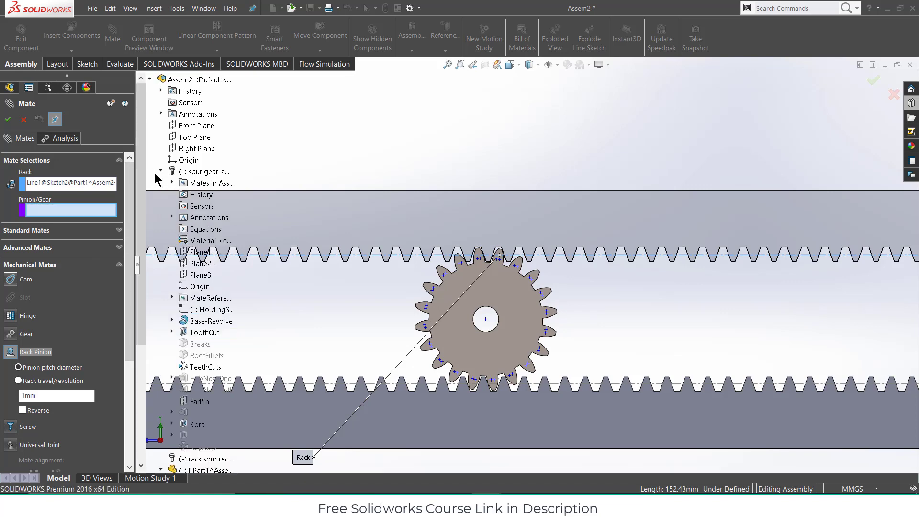
{"action": "left_click", "coordinate": [172, 332]}
{"action": "right_click", "coordinate": [211, 344]}
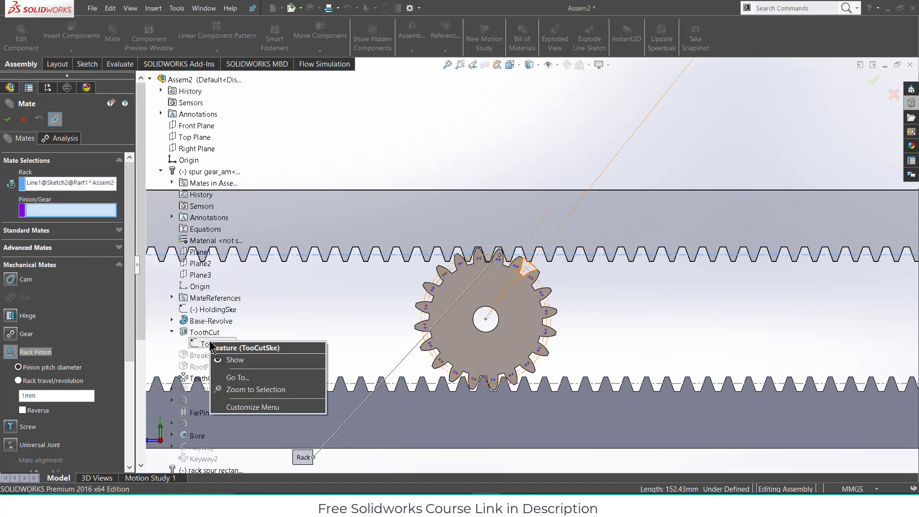
{"action": "left_click", "coordinate": [235, 359]}
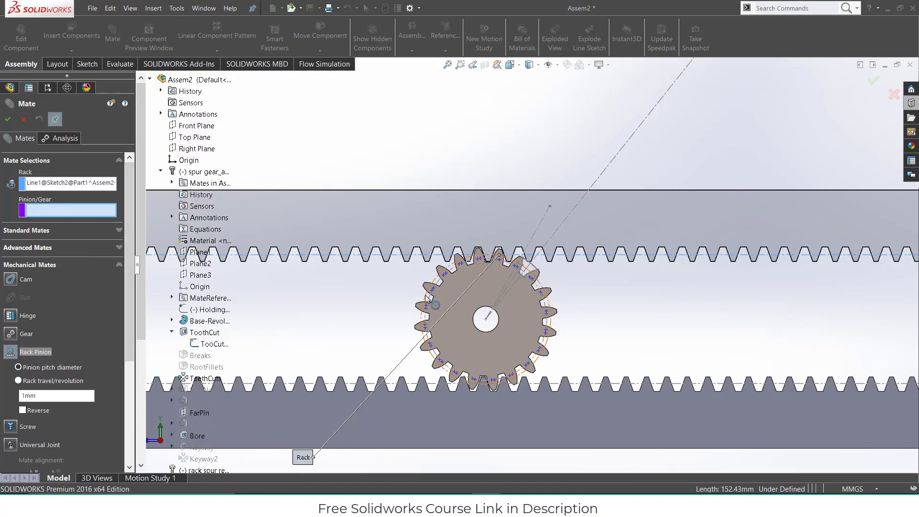
{"action": "left_click", "coordinate": [426, 300]}
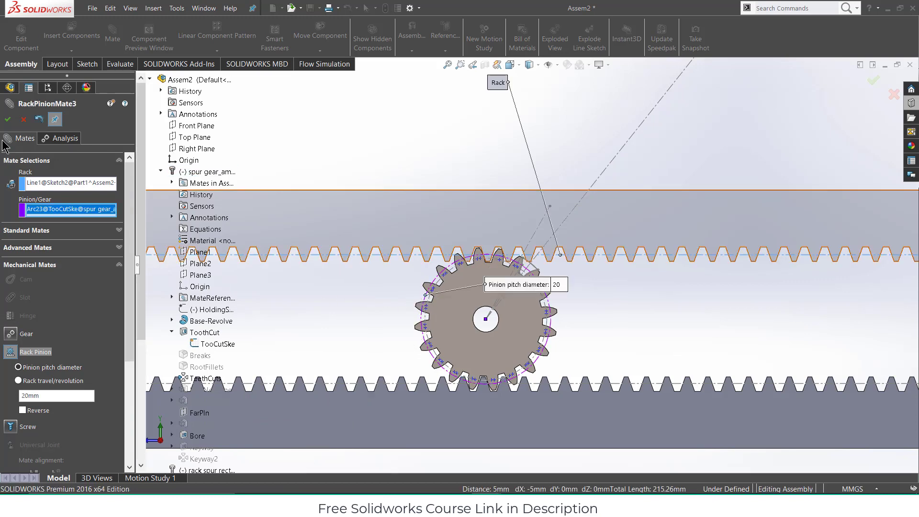
{"action": "left_click", "coordinate": [7, 119]}
Turn the gear slightly to test the mate, hide the TooCutSke sketch again and finish mating
{"action": "mouse_move", "coordinate": [518, 208]}
{"action": "left_mouse_down"}
{"action": "mouse_move", "coordinate": [540, 208]}
{"action": "mouse_move", "coordinate": [444, 214]}
{"action": "mouse_move", "coordinate": [508, 213]}
{"action": "left_mouse_up"}
{"action": "right_click", "coordinate": [218, 352]}
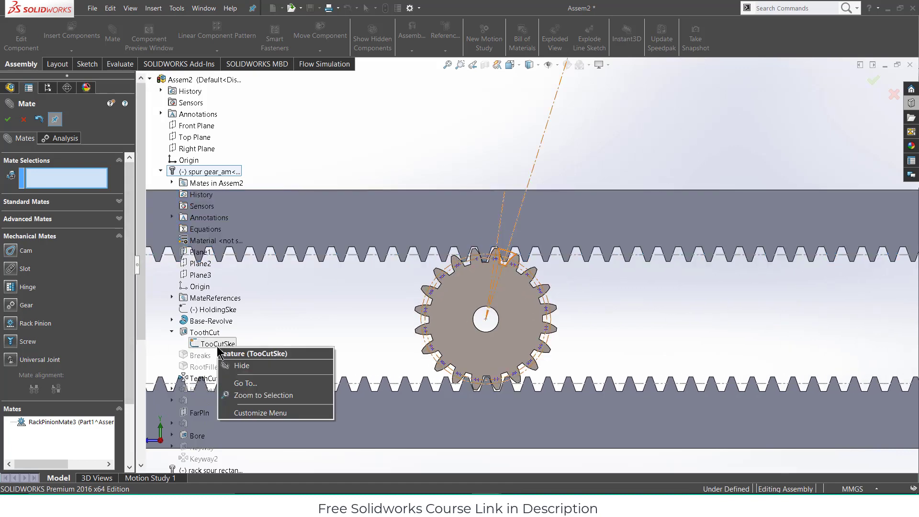
{"action": "left_click", "coordinate": [237, 362]}
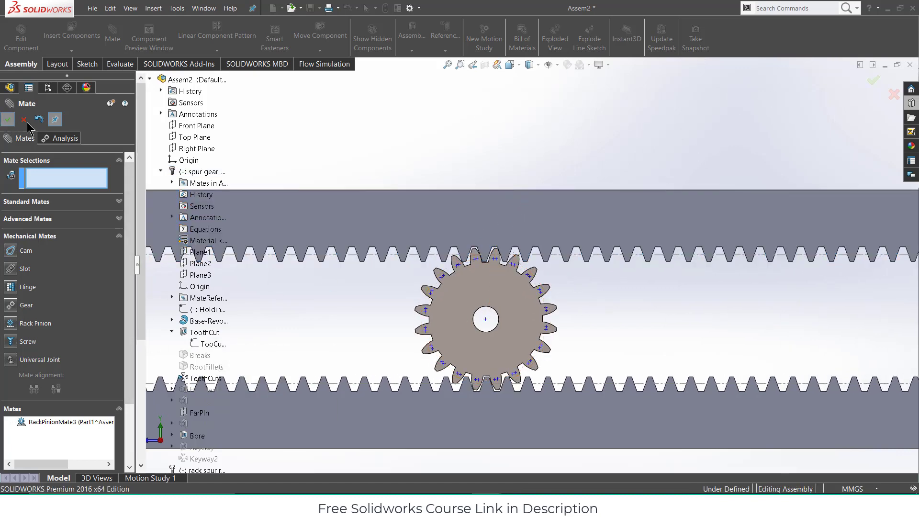
{"action": "left_click", "coordinate": [7, 120]}
Move the lower rack back and forth to test the mechanism and examine how both racks mesh with the gear
{"action": "key", "text": "f"}
{"action": "mouse_move", "coordinate": [475, 329]}
{"action": "left_mouse_down"}
{"action": "mouse_move", "coordinate": [520, 343]}
{"action": "mouse_move", "coordinate": [409, 333]}
{"action": "mouse_move", "coordinate": [509, 331]}
{"action": "mouse_move", "coordinate": [436, 329]}
{"action": "mouse_move", "coordinate": [487, 327]}
{"action": "left_mouse_up"}
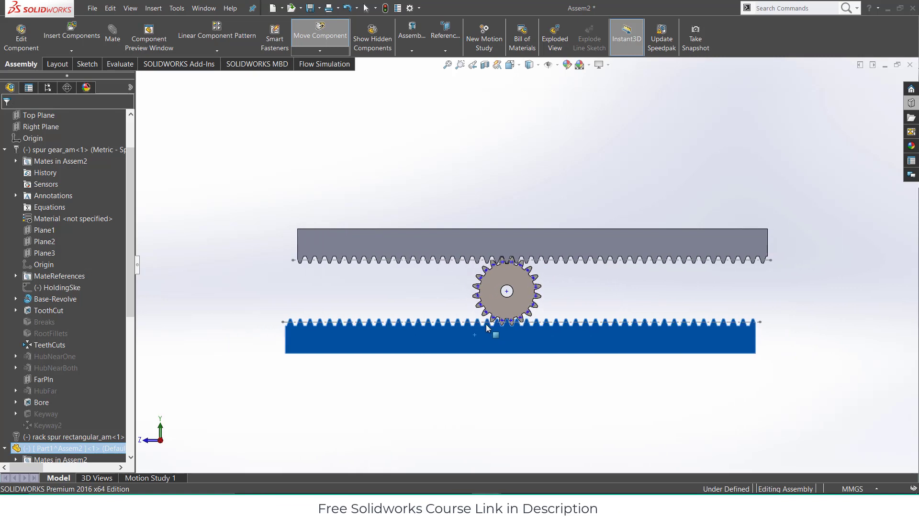
{"action": "left_click_drag", "start_coordinate": [487, 327], "coordinate": [491, 324]}
{"action": "left_click", "coordinate": [429, 296]}
{"action": "middle_click_drag", "start_coordinate": [429, 323], "coordinate": [457, 267]}
{"action": "scroll", "coordinate": [448, 323], "scroll_direction": "down", "scroll_amount": 2}
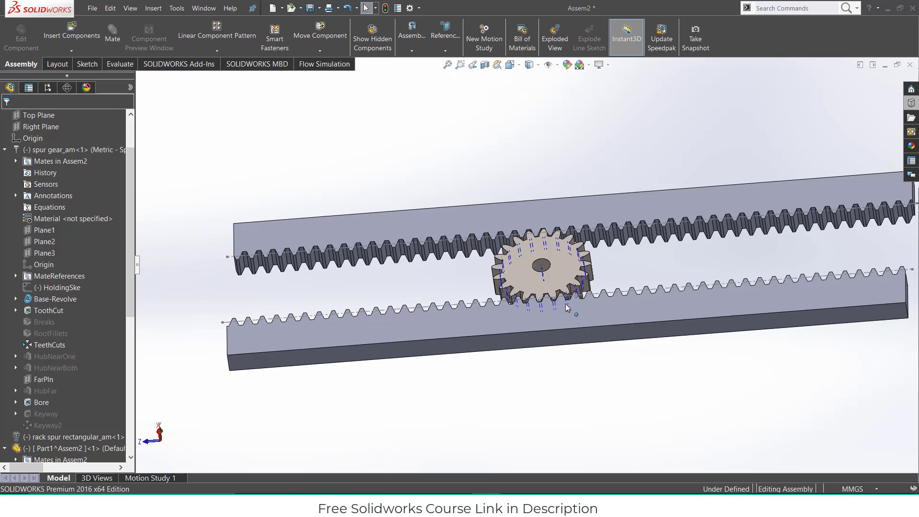
{"action": "scroll", "coordinate": [566, 308], "scroll_direction": "down", "scroll_amount": 2}
{"action": "scroll", "coordinate": [567, 308], "scroll_direction": "up", "scroll_amount": 3}
{"action": "mouse_move", "coordinate": [565, 303]}
{"action": "middle_mouse_down"}
{"action": "mouse_move", "coordinate": [561, 310]}
{"action": "mouse_move", "coordinate": [573, 303]}
{"action": "middle_mouse_up"}
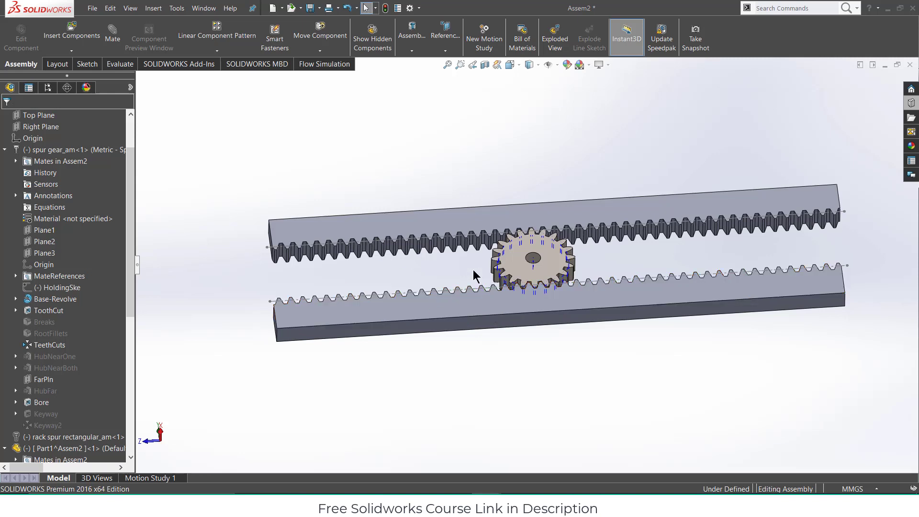
Insert a new part into the assembly and place it on the assembly's Right Plane
{"action": "scroll", "coordinate": [99, 205], "scroll_direction": "up", "scroll_amount": 2}
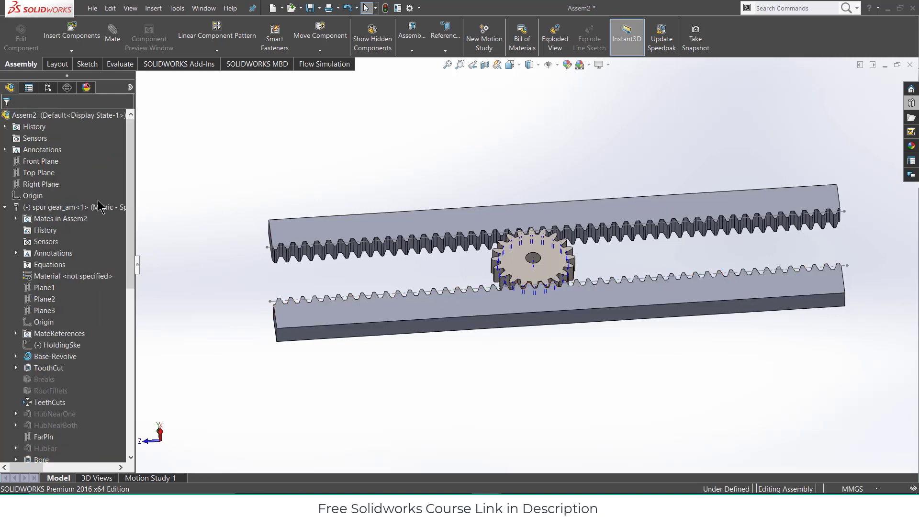
{"action": "left_click", "coordinate": [4, 207]}
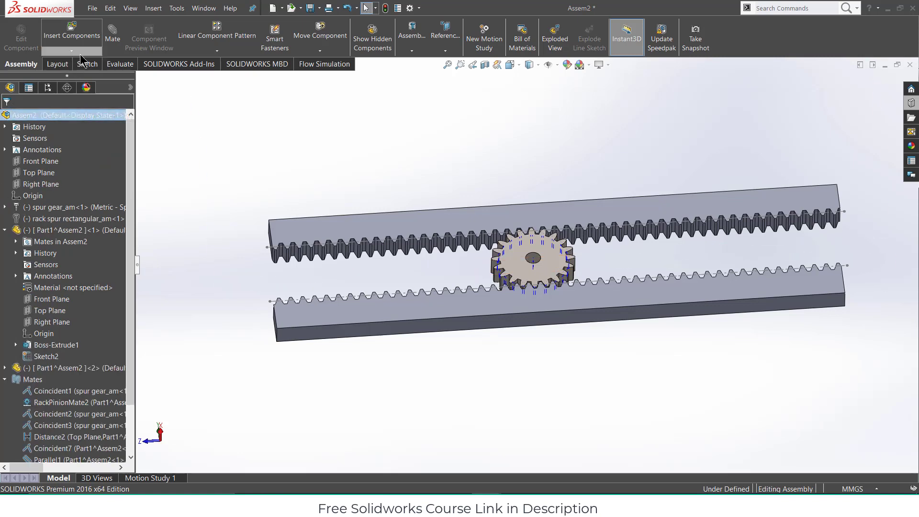
{"action": "left_click", "coordinate": [72, 51]}
{"action": "left_click", "coordinate": [67, 74]}
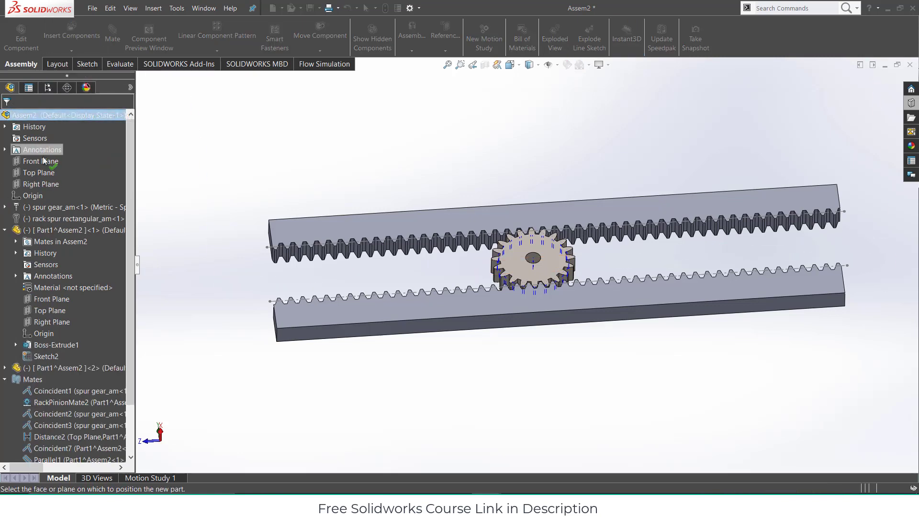
{"action": "left_click", "coordinate": [40, 182]}
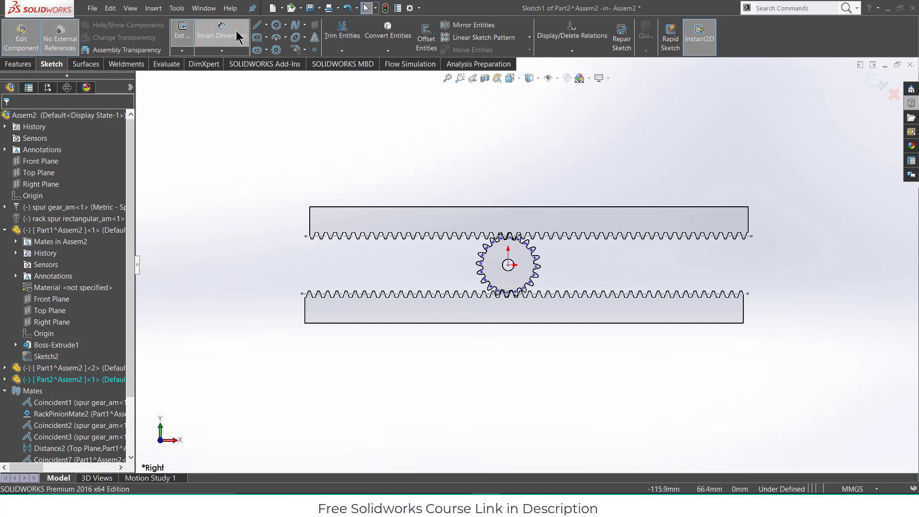
Sketch a vertical straight slot across both racks beside the gear, about 31 mm between centres and 6 mm wide
{"action": "left_click", "coordinate": [257, 49]}
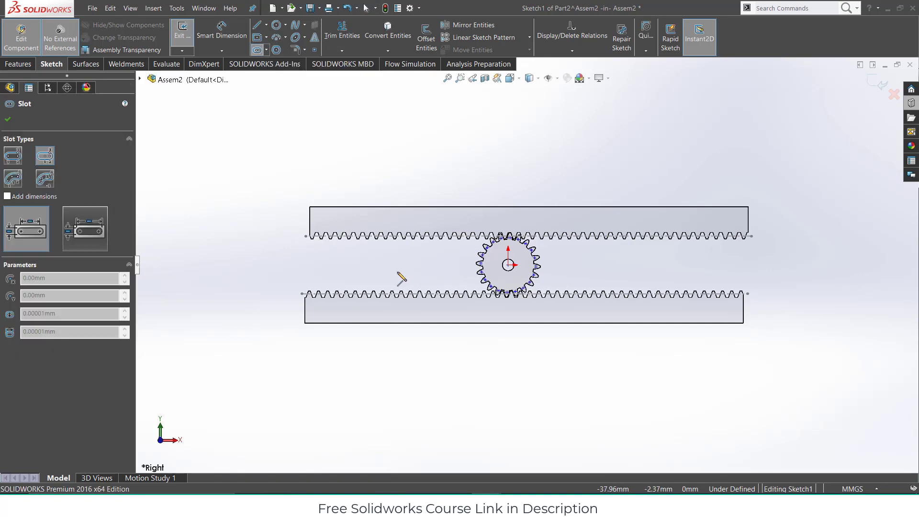
{"action": "left_click", "coordinate": [413, 223]}
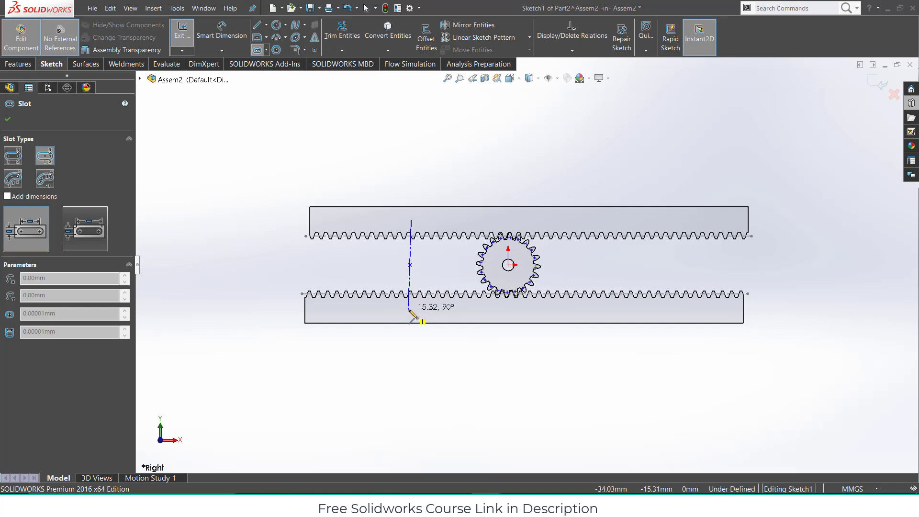
{"action": "left_click", "coordinate": [410, 310]}
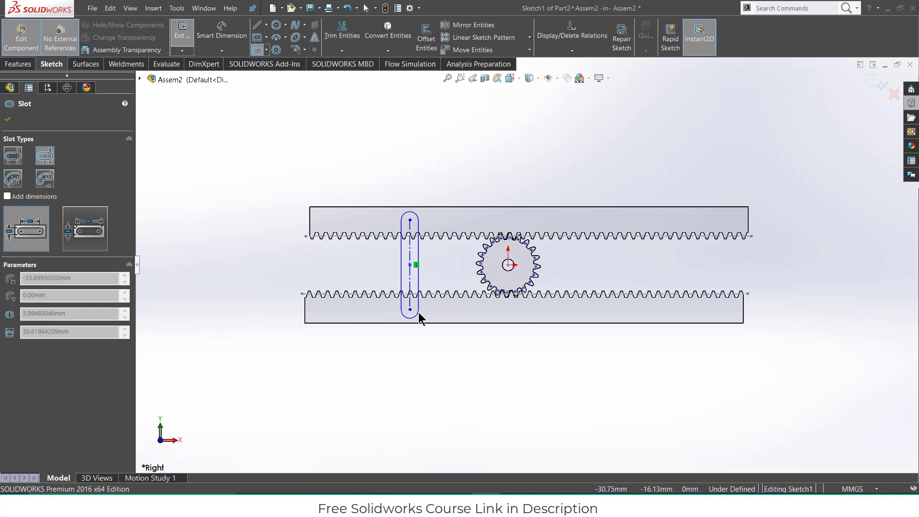
{"action": "left_click", "coordinate": [420, 319]}
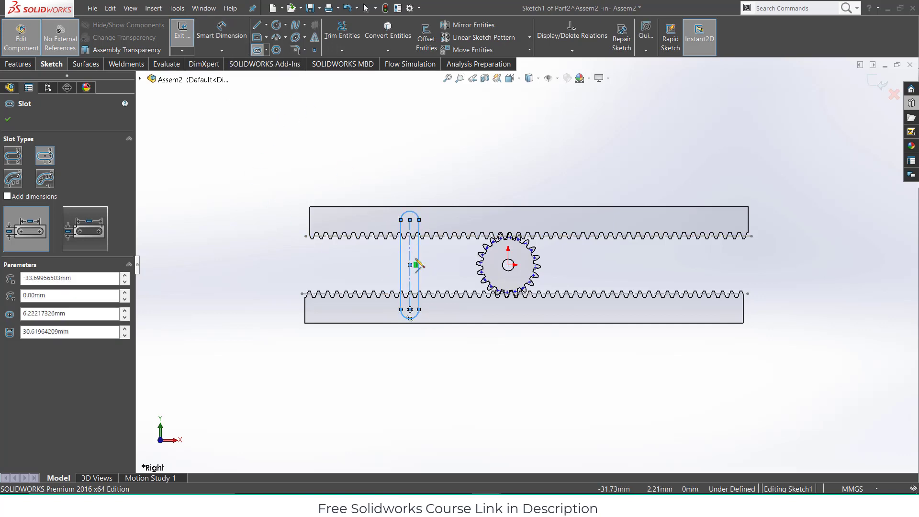
Dimension the slot with a centre-to-centre length of 30 mm and a width of 5 mm
{"action": "left_click", "coordinate": [221, 33]}
{"action": "scroll", "coordinate": [426, 251], "scroll_direction": "down", "scroll_amount": 5}
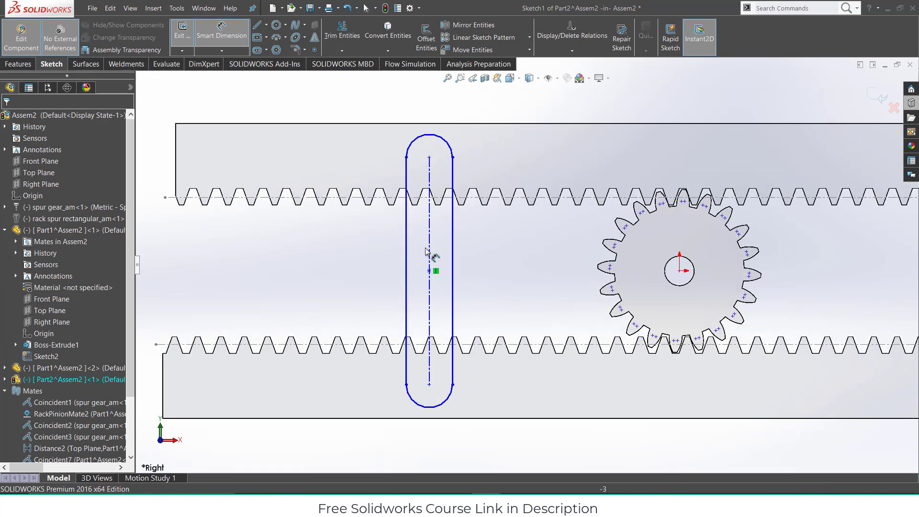
{"action": "left_click", "coordinate": [429, 253]}
{"action": "left_click", "coordinate": [380, 248]}
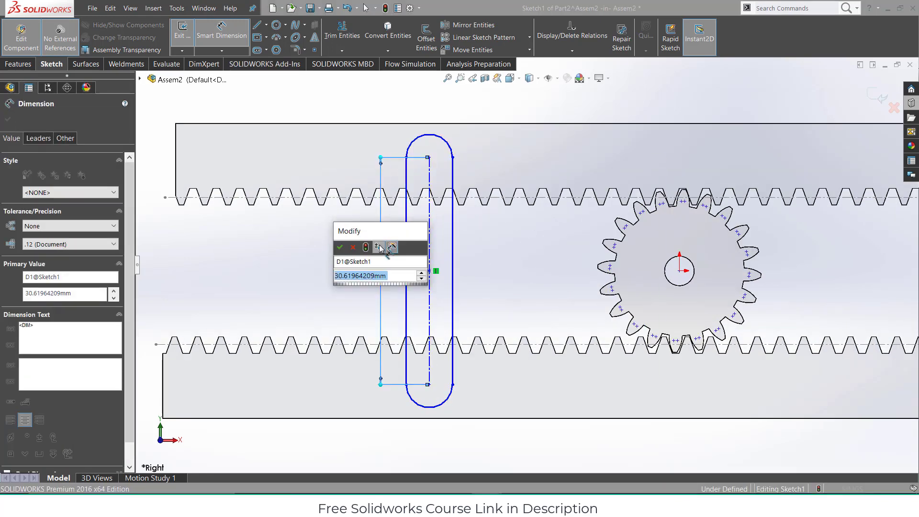
{"action": "type", "text": "30"}
{"action": "key", "text": "Return"}
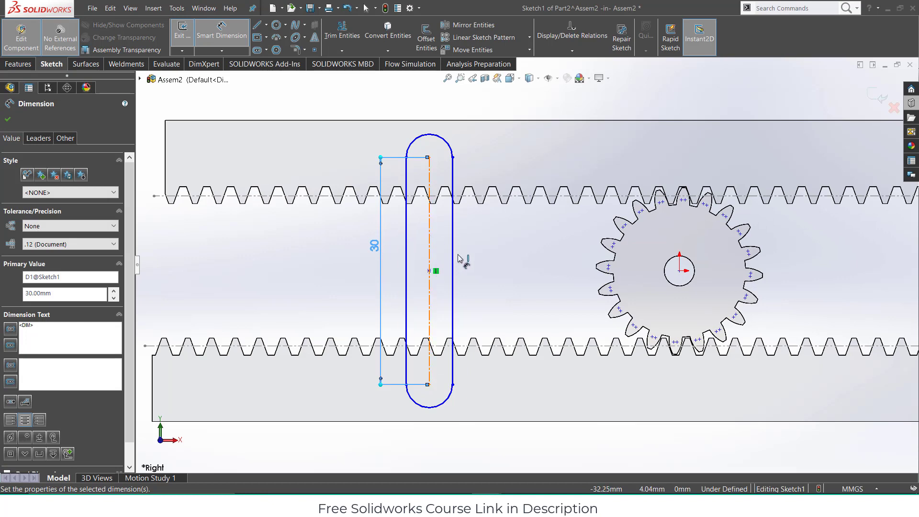
{"action": "left_click", "coordinate": [408, 236]}
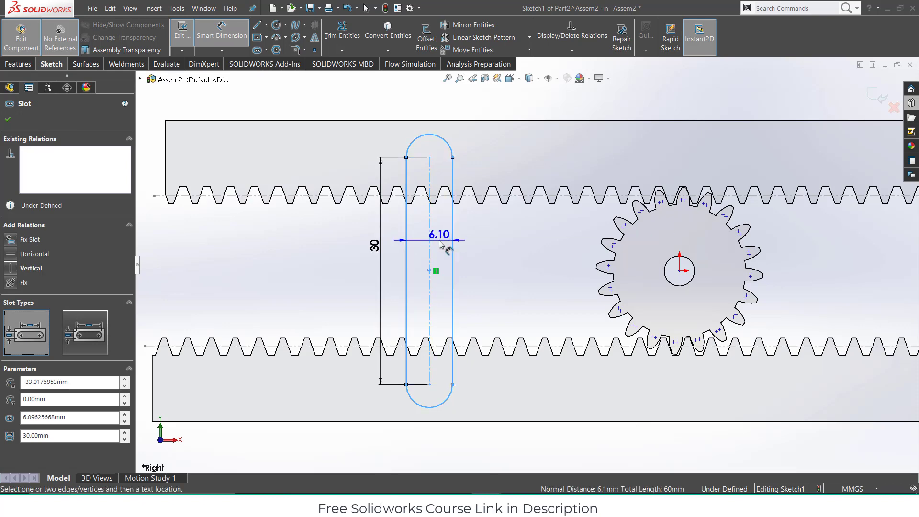
{"action": "left_click", "coordinate": [441, 244]}
{"action": "key", "text": "Return"}
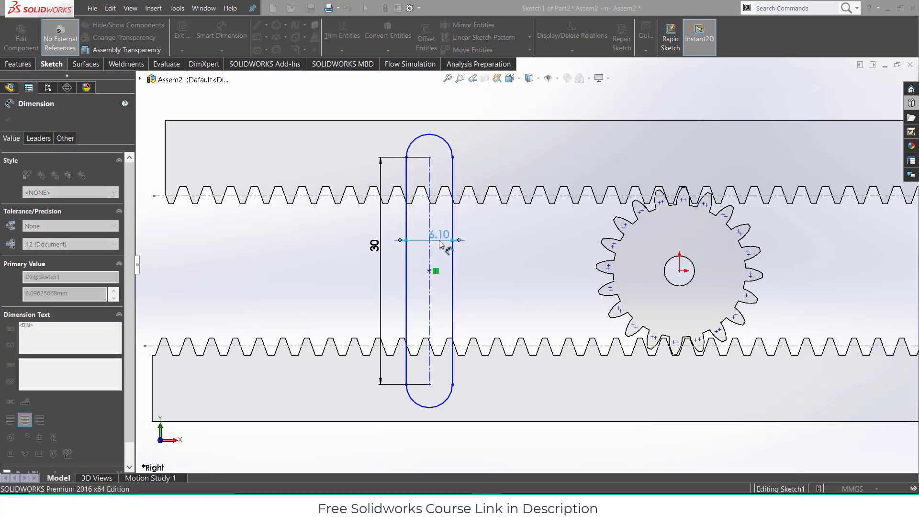
Extrude the slot 5 mm deep as a one-direction thin feature with a 3 mm wall thickness
{"action": "left_click", "coordinate": [18, 64]}
{"action": "left_click", "coordinate": [187, 38]}
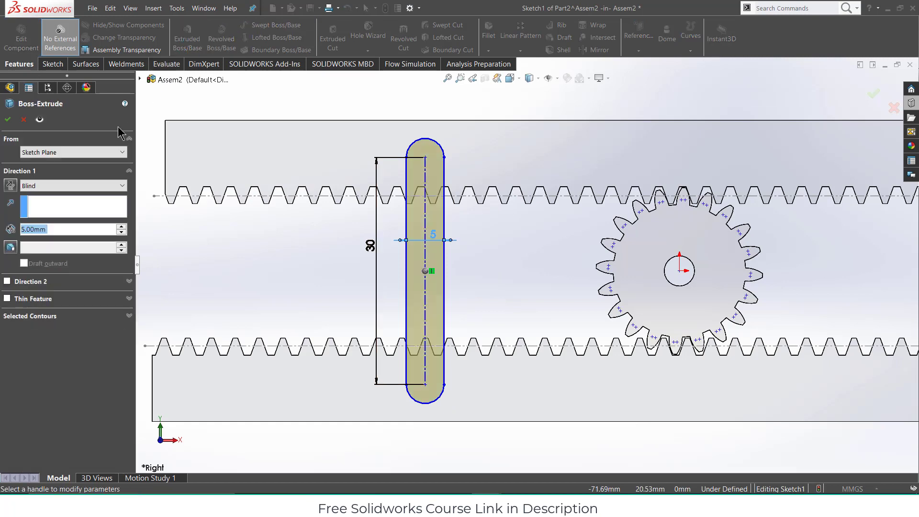
{"action": "left_click", "coordinate": [7, 299]}
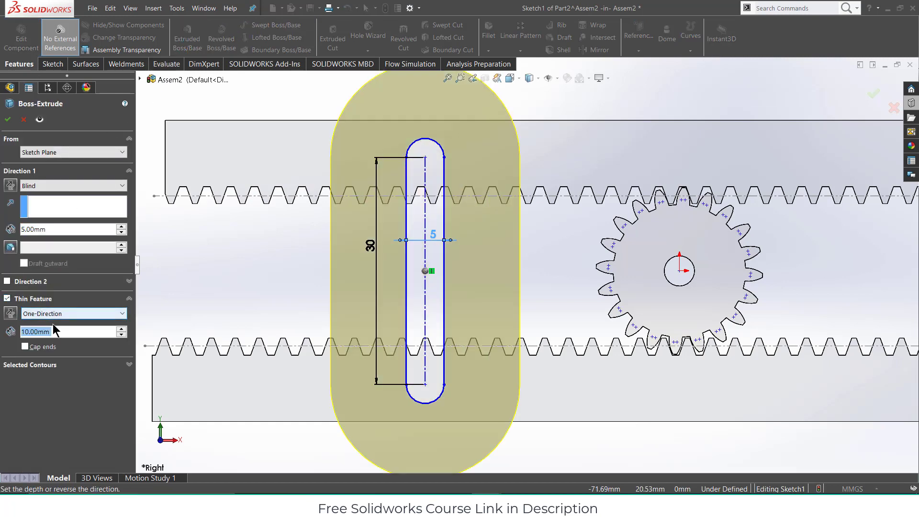
{"action": "type", "text": "3"}
{"action": "key", "text": "Return"}
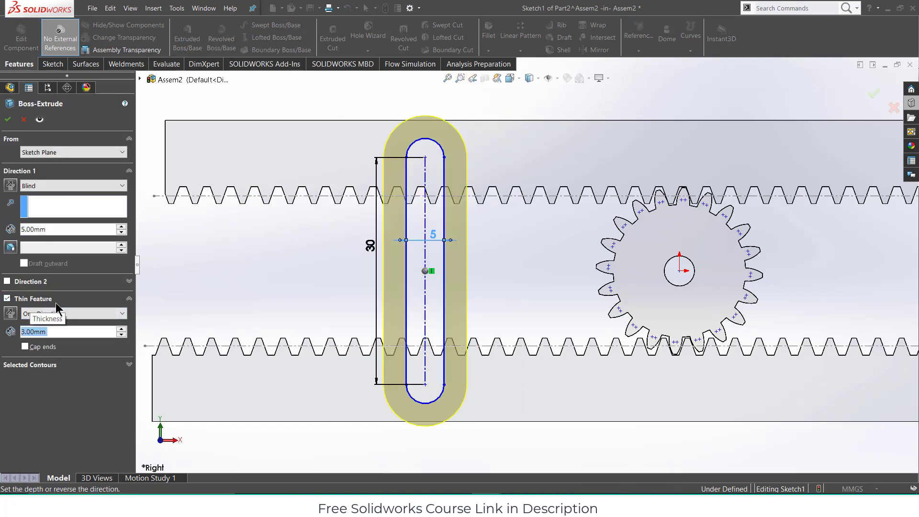
{"action": "mouse_move", "coordinate": [382, 292]}
{"action": "middle_mouse_down"}
{"action": "mouse_move", "coordinate": [391, 150]}
{"action": "mouse_move", "coordinate": [385, 198]}
{"action": "mouse_move", "coordinate": [398, 290]}
{"action": "middle_mouse_up"}
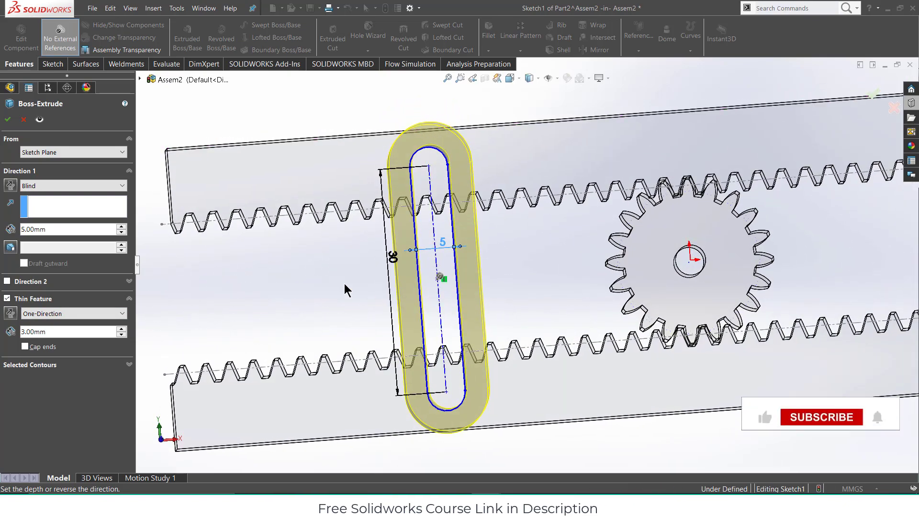
{"action": "left_click", "coordinate": [6, 120]}
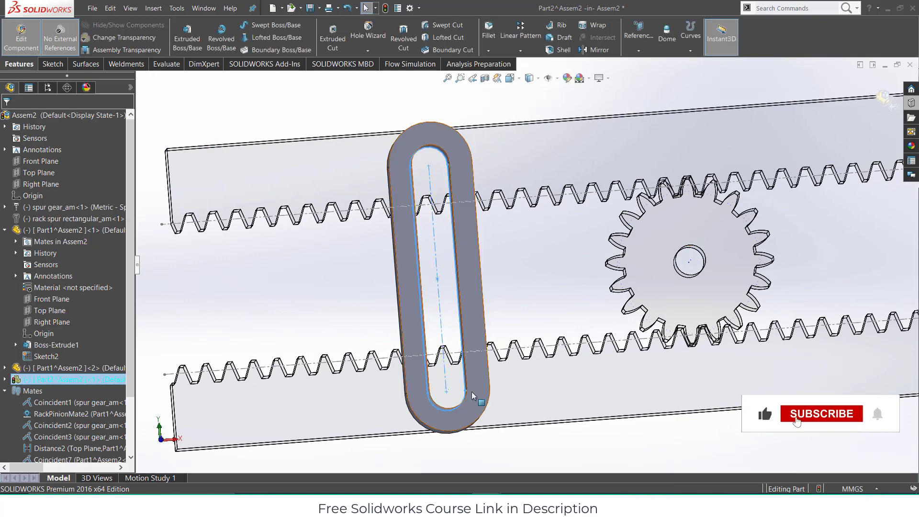
Start a sketch on the slotted link's front face and draw a corner rectangle about 11 by 6 mm from the slot's lower inner edge toward the gear
{"action": "scroll", "coordinate": [479, 393], "scroll_direction": "down", "scroll_amount": 3}
{"action": "left_click", "coordinate": [494, 355]}
{"action": "left_click", "coordinate": [528, 318]}
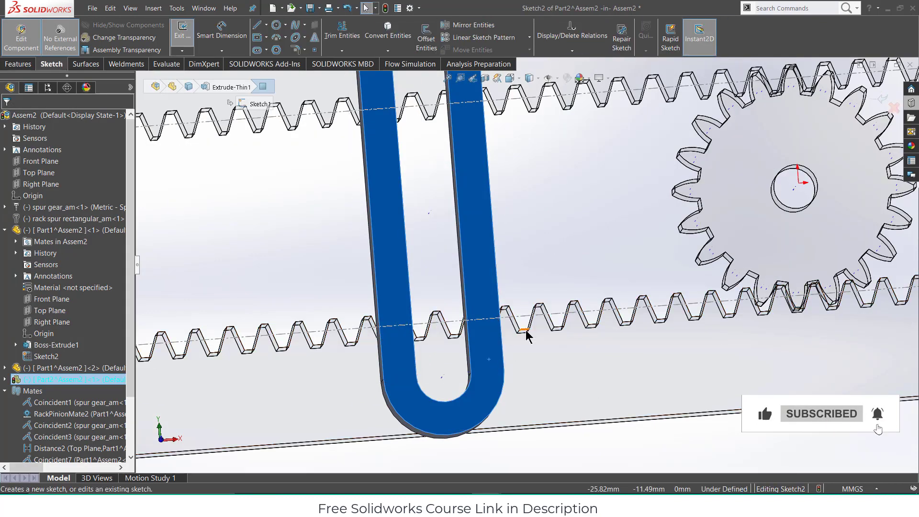
{"action": "scroll", "coordinate": [437, 322], "scroll_direction": "down", "scroll_amount": 6}
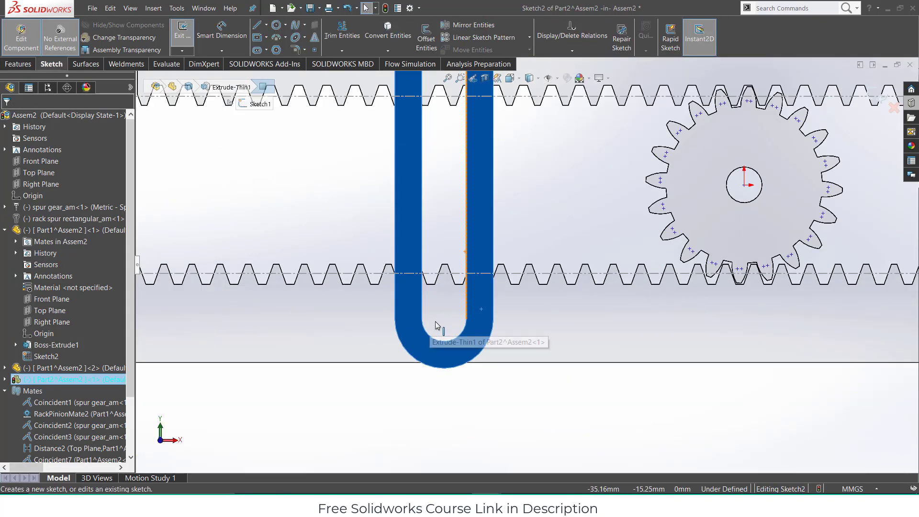
{"action": "left_click", "coordinate": [266, 37]}
{"action": "left_click", "coordinate": [262, 51]}
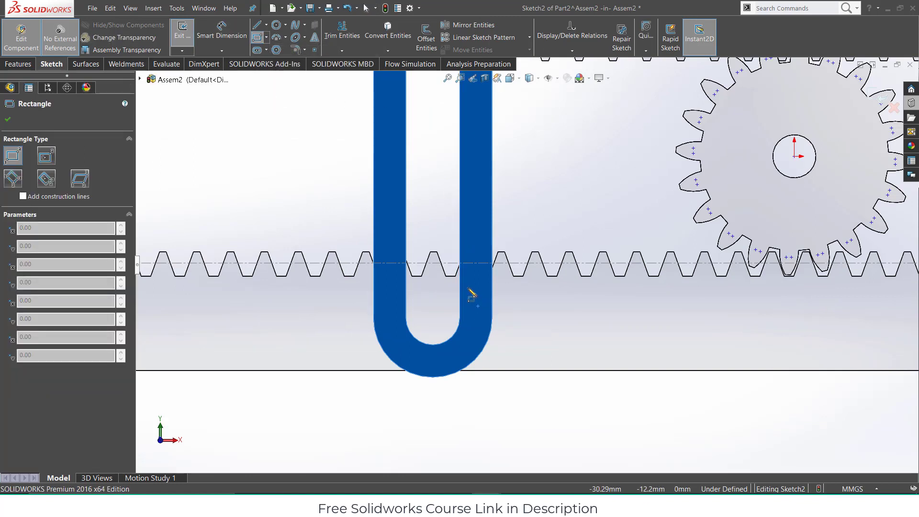
{"action": "left_click", "coordinate": [462, 281]}
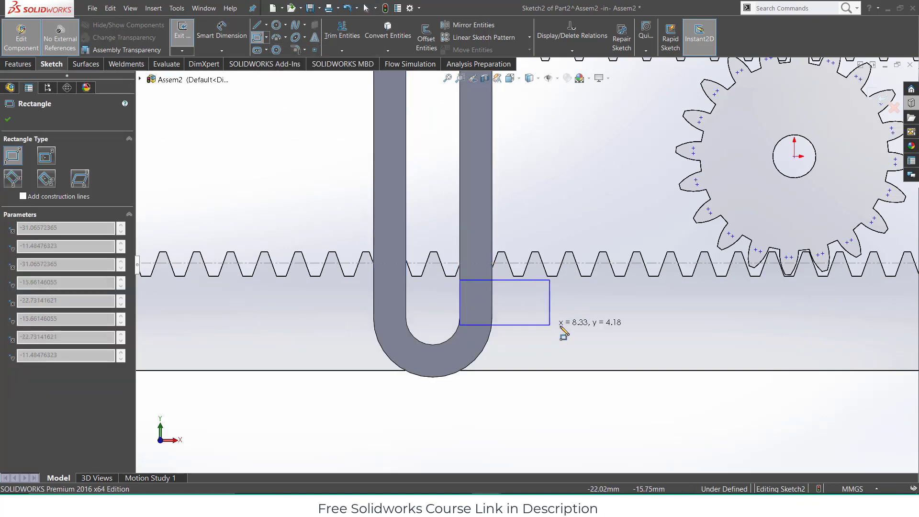
{"action": "left_click", "coordinate": [583, 346]}
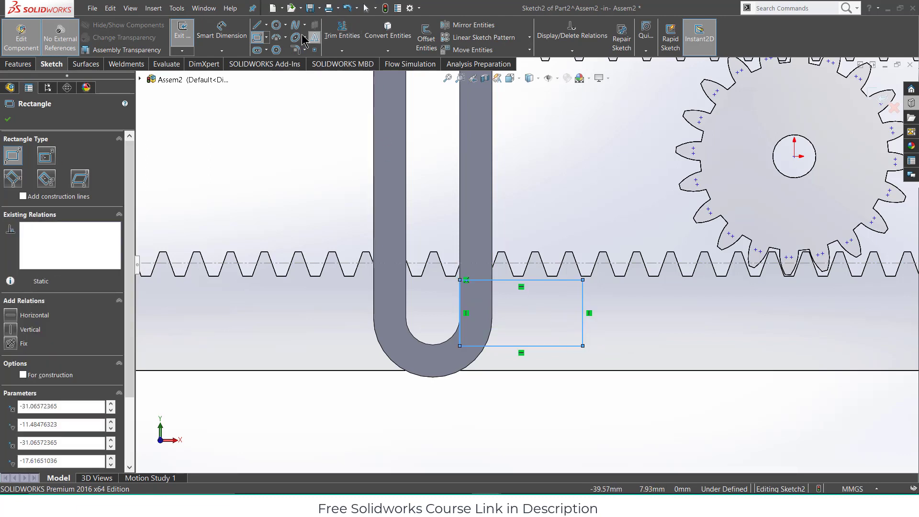
Sketch a circle with a radius of about 1.6 mm inside the rectangle
{"action": "left_click", "coordinate": [276, 24]}
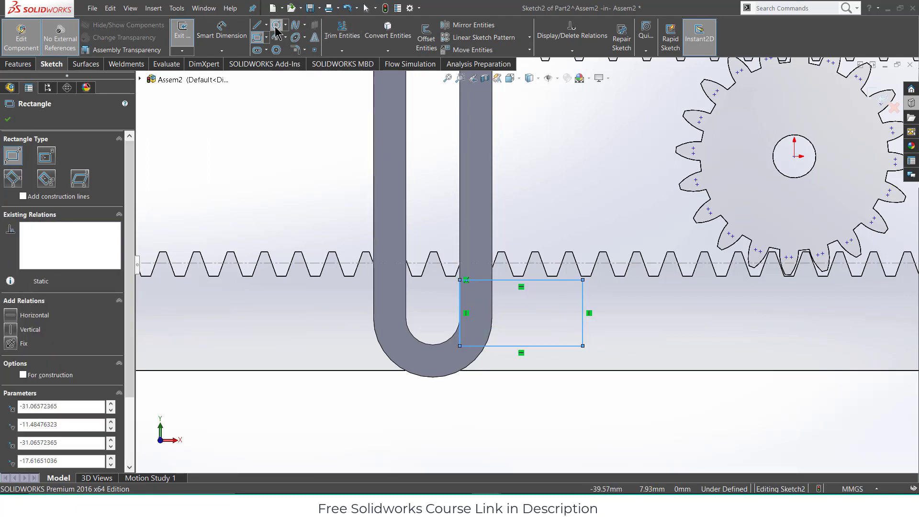
{"action": "left_click", "coordinate": [537, 314]}
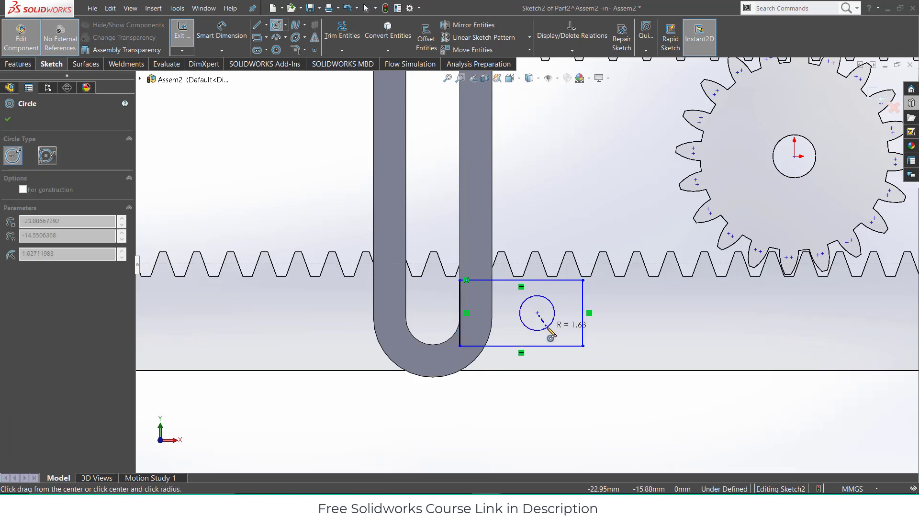
{"action": "left_click", "coordinate": [549, 330]}
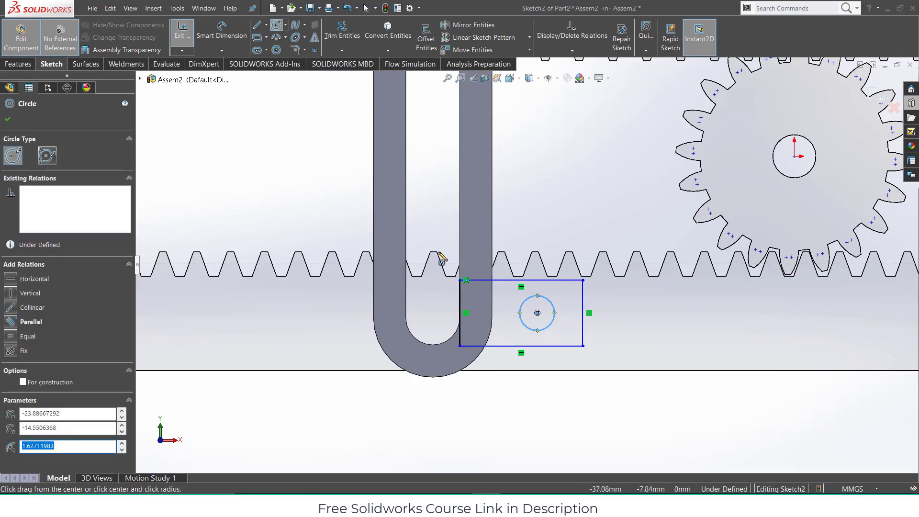
{"action": "scroll", "coordinate": [459, 263], "scroll_direction": "up", "scroll_amount": 2}
{"action": "scroll", "coordinate": [521, 297], "scroll_direction": "up", "scroll_amount": 4}
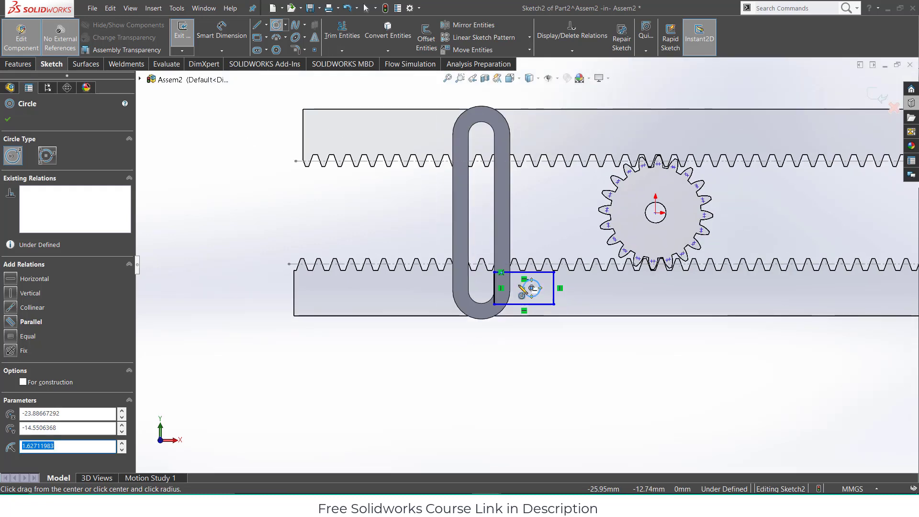
{"action": "scroll", "coordinate": [531, 287], "scroll_direction": "down", "scroll_amount": 1}
{"action": "scroll", "coordinate": [528, 258], "scroll_direction": "down", "scroll_amount": 4}
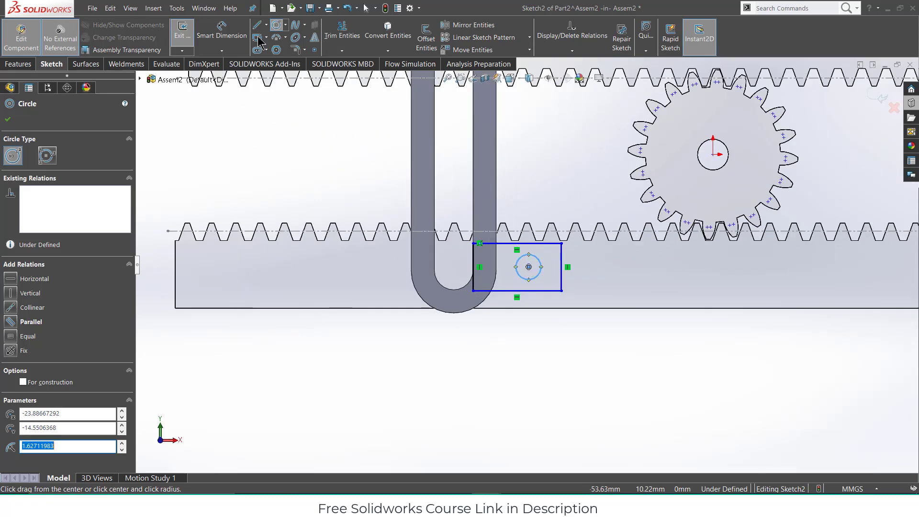
Trim away the circle inside the rectangle
{"action": "left_click", "coordinate": [334, 30]}
{"action": "scroll", "coordinate": [564, 286], "scroll_direction": "down", "scroll_amount": 3}
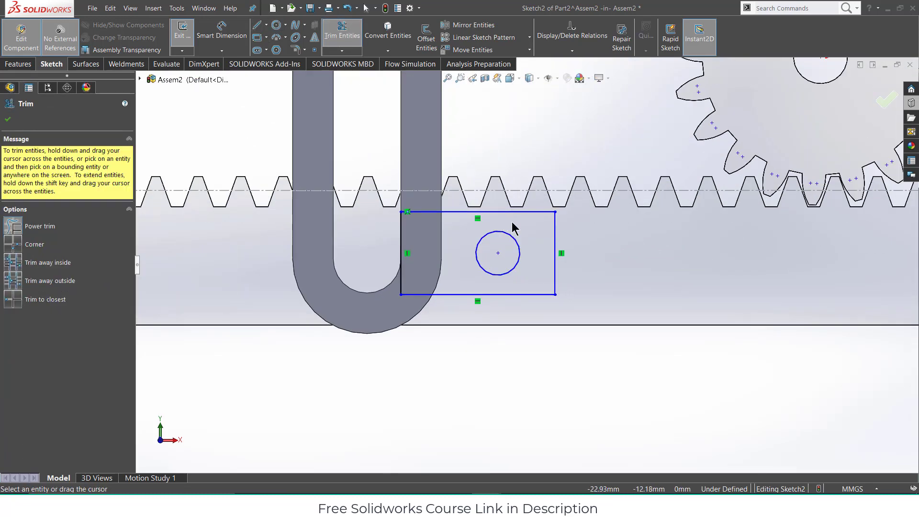
{"action": "left_click_drag", "start_coordinate": [498, 251], "coordinate": [321, 209]}
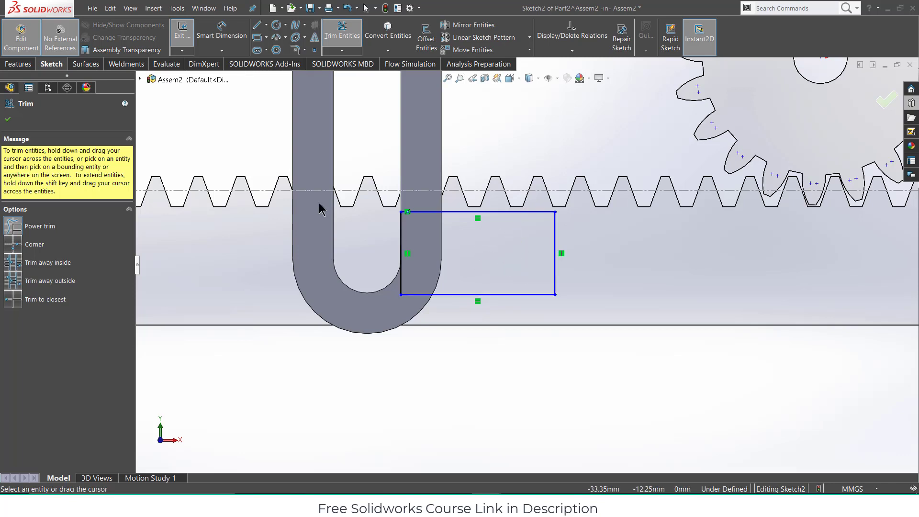
Draw a vertical centerline about 5.7 mm long upward from the lowest point of the slot's inner arc
{"action": "left_click", "coordinate": [266, 25]}
{"action": "left_click", "coordinate": [277, 48]}
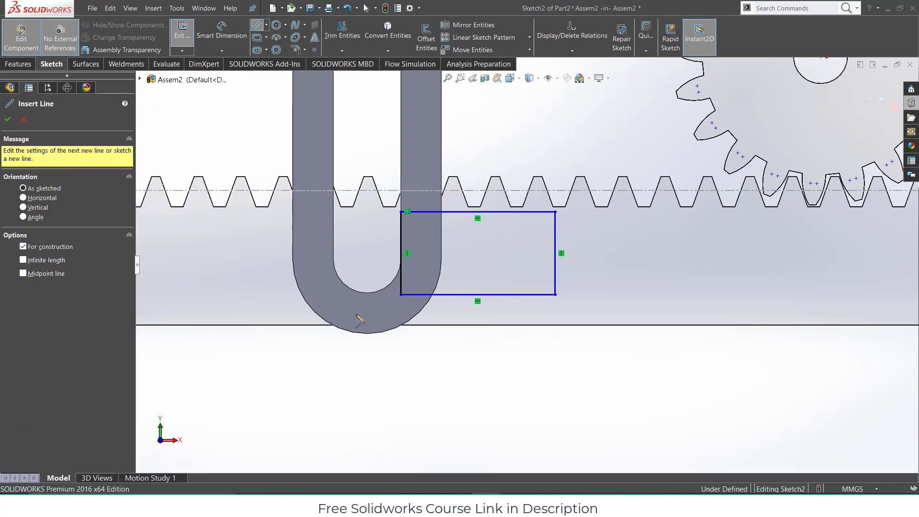
{"action": "left_click", "coordinate": [367, 292]}
{"action": "left_click", "coordinate": [367, 216]}
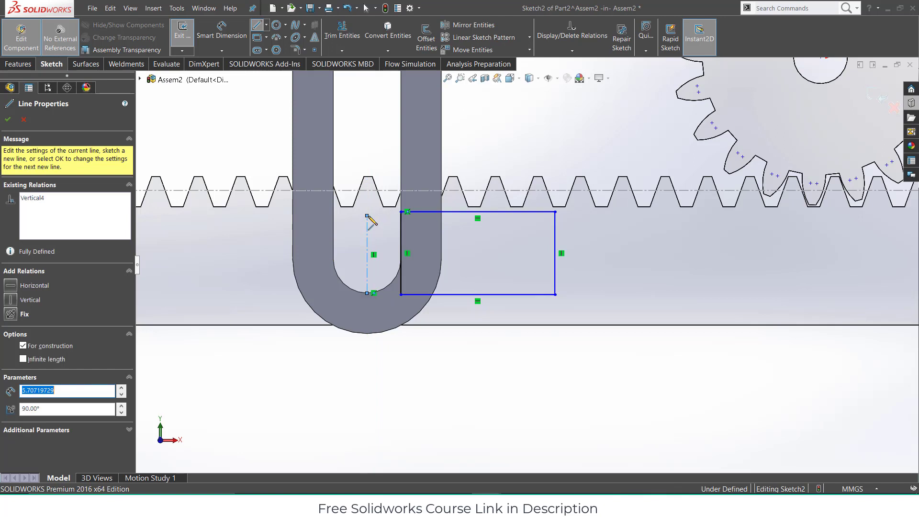
{"action": "key", "text": "Escape"}
Mirror the rectangle's four lines about the vertical centerline to the other side of the slot
{"action": "left_click", "coordinate": [467, 25]}
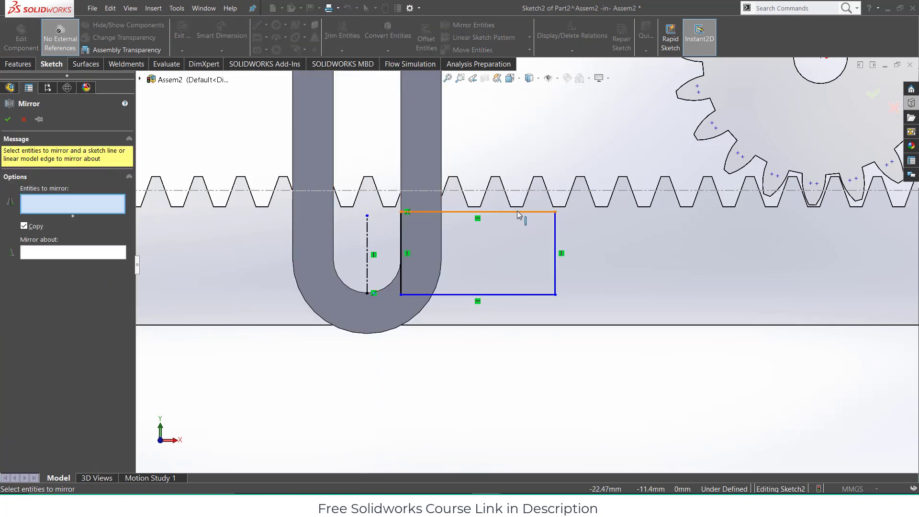
{"action": "left_click", "coordinate": [518, 213]}
{"action": "left_click", "coordinate": [402, 241]}
{"action": "left_click", "coordinate": [473, 295]}
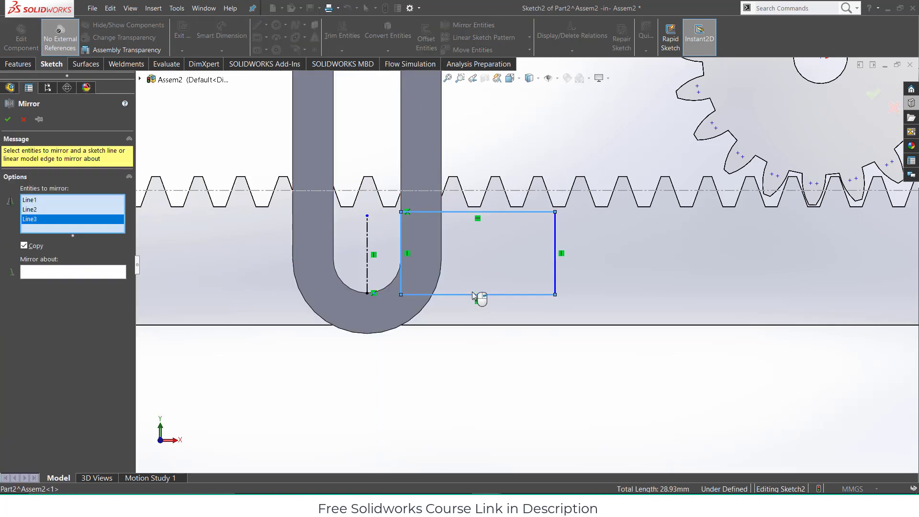
{"action": "left_click", "coordinate": [555, 248]}
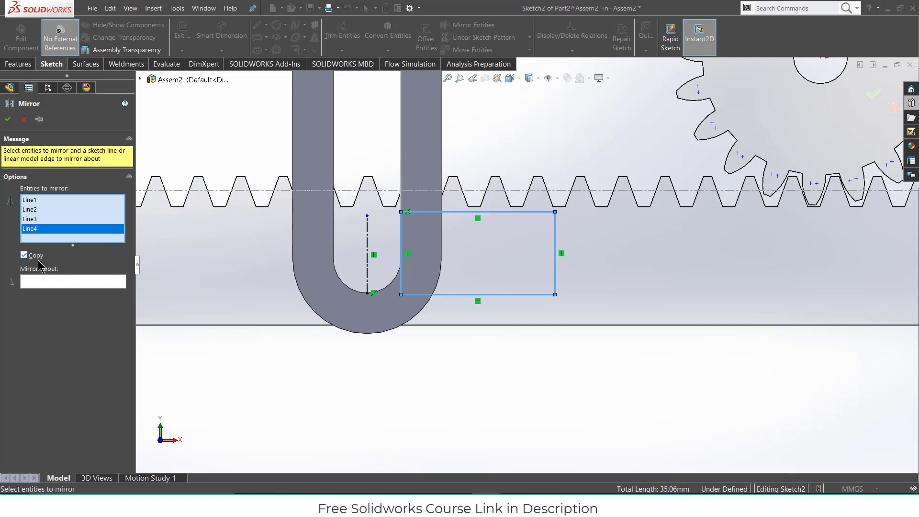
{"action": "left_click", "coordinate": [54, 283]}
{"action": "left_click", "coordinate": [367, 244]}
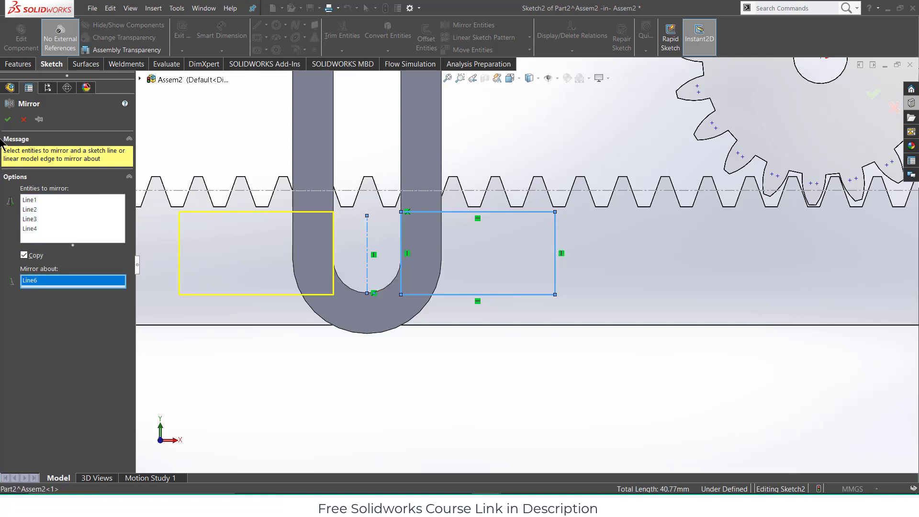
{"action": "left_click", "coordinate": [9, 120]}
Extrude both rectangles 5 mm in the reversed direction, merged with the slotted link
{"action": "left_click", "coordinate": [18, 64]}
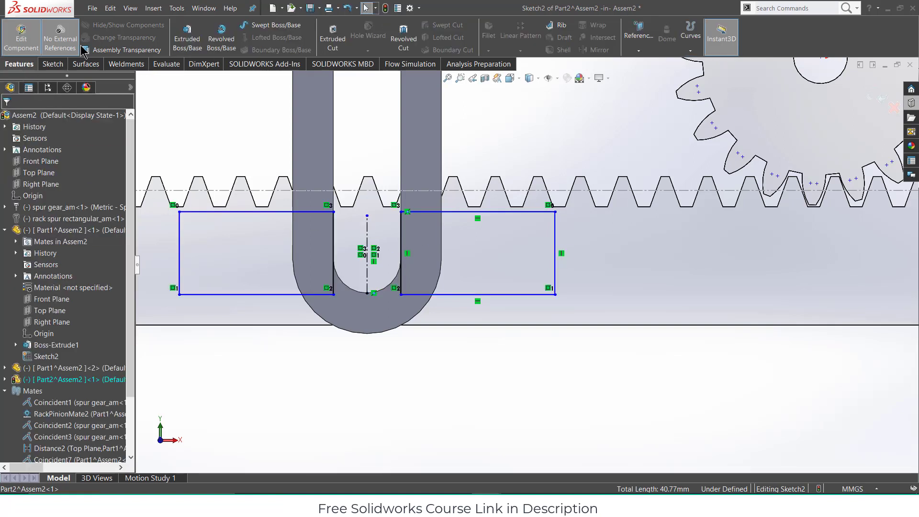
{"action": "left_click", "coordinate": [188, 39]}
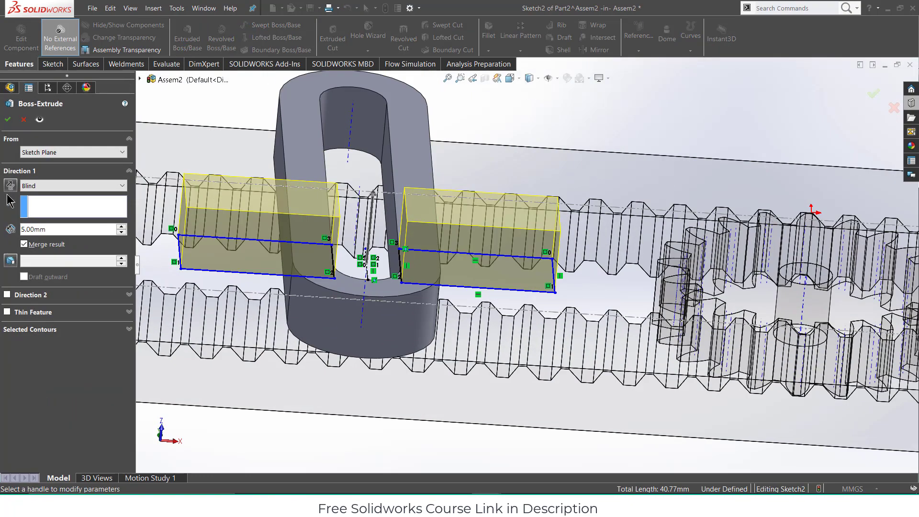
{"action": "left_click", "coordinate": [11, 186]}
{"action": "left_click", "coordinate": [8, 120]}
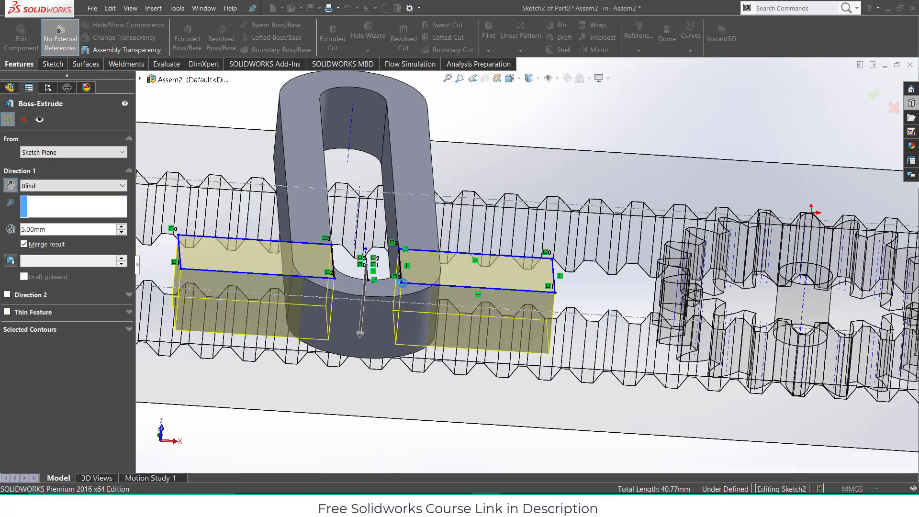
Finish editing the slotted link part and return to the assembly
{"action": "scroll", "coordinate": [424, 310], "scroll_direction": "down", "scroll_amount": 3}
{"action": "left_click", "coordinate": [491, 434]}
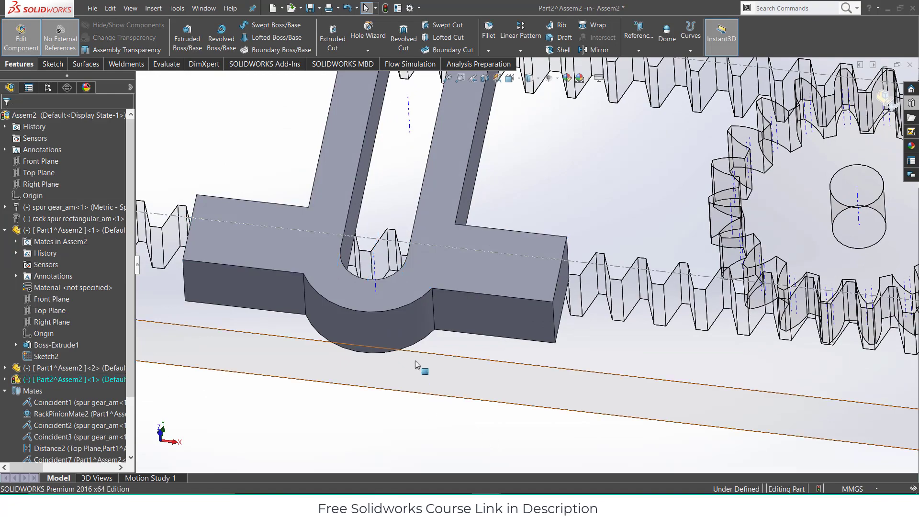
{"action": "middle_click_drag", "start_coordinate": [415, 347], "coordinate": [415, 388]}
{"action": "scroll", "coordinate": [439, 355], "scroll_direction": "up", "scroll_amount": 4}
{"action": "scroll", "coordinate": [441, 352], "scroll_direction": "up", "scroll_amount": 3}
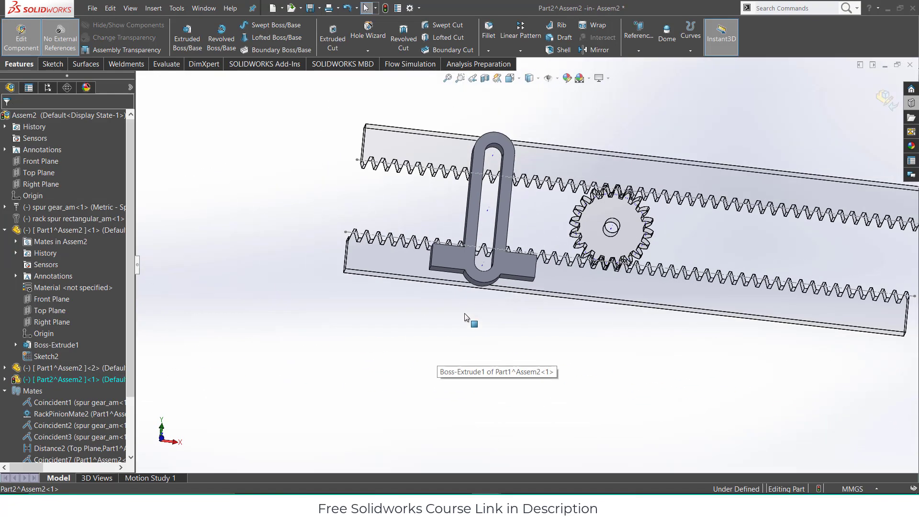
{"action": "middle_click_drag", "start_coordinate": [470, 321], "coordinate": [455, 338]}
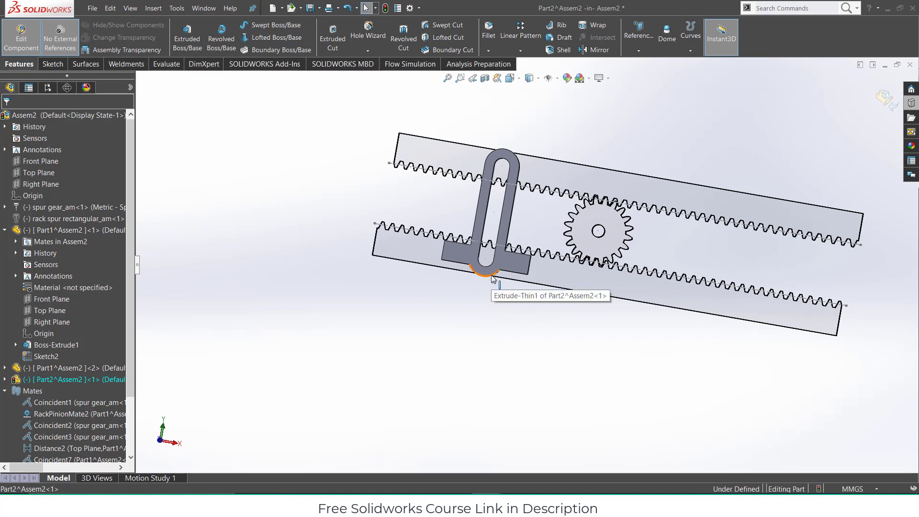
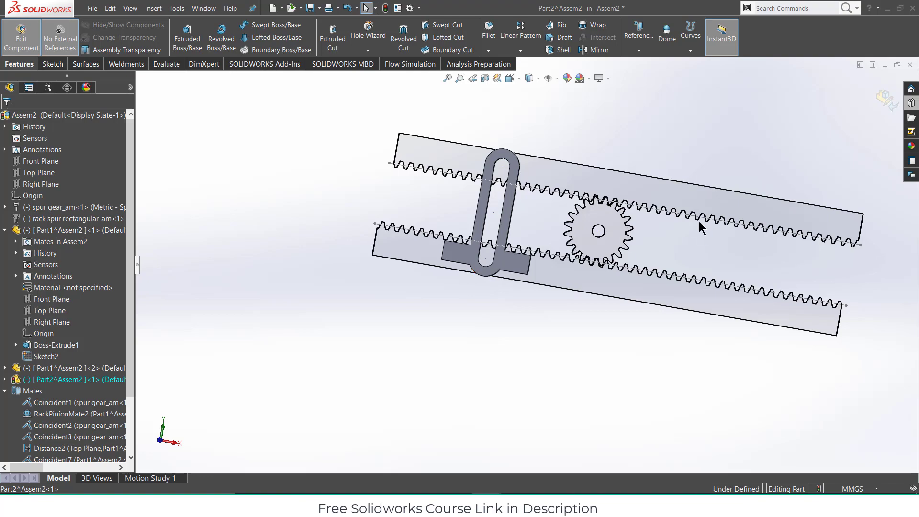
{"action": "middle_click_drag", "start_coordinate": [719, 182], "coordinate": [729, 107]}
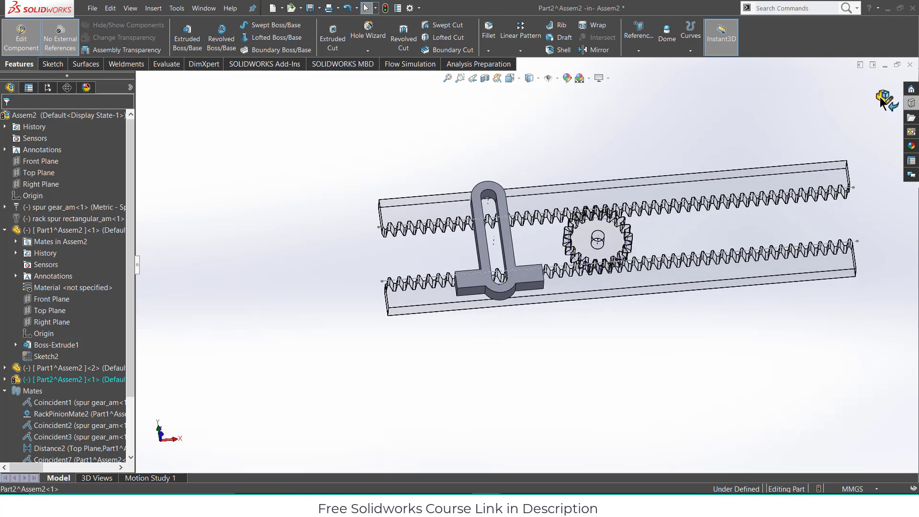
{"action": "left_click", "coordinate": [880, 97]}
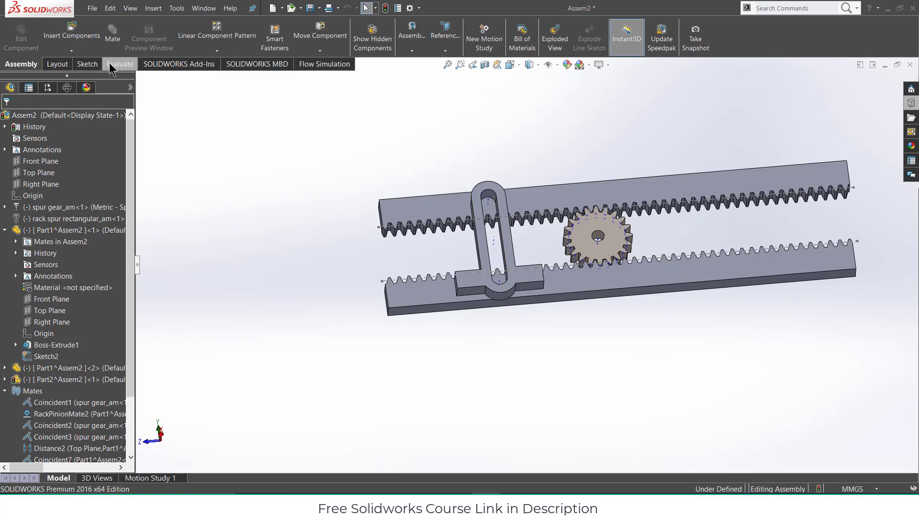
Add a 22.15 mm distance mate between the end face of the link's side arm and the end face of the lower rack
{"action": "left_click", "coordinate": [113, 34]}
{"action": "scroll", "coordinate": [423, 248], "scroll_direction": "down", "scroll_amount": 5}
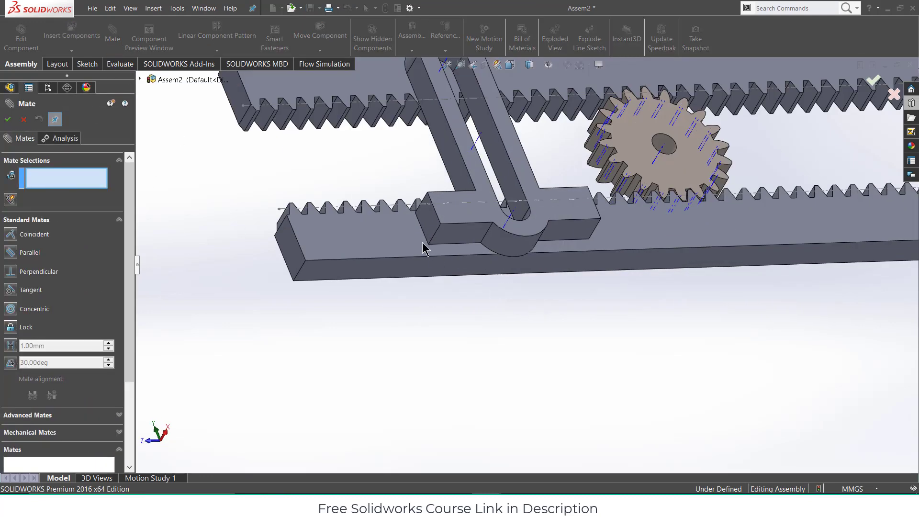
{"action": "scroll", "coordinate": [423, 248], "scroll_direction": "down", "scroll_amount": 3}
{"action": "left_click", "coordinate": [453, 228]}
{"action": "left_click", "coordinate": [217, 244]}
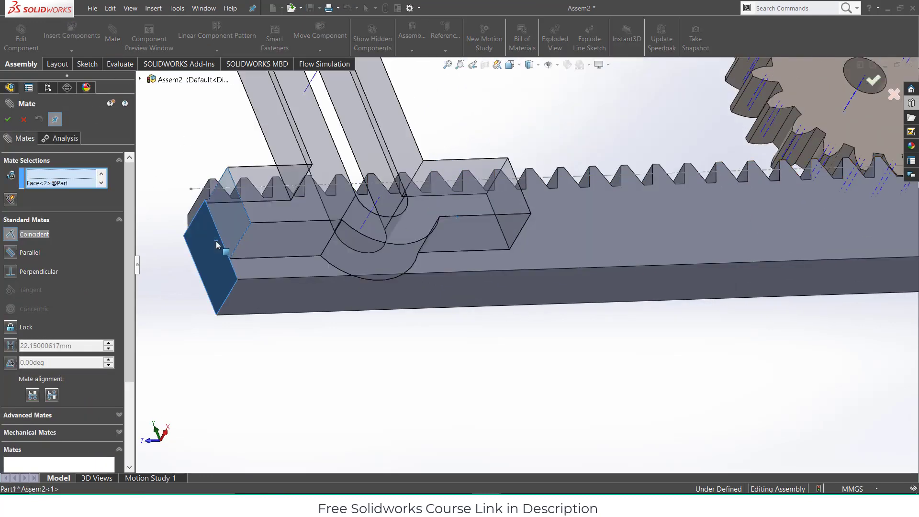
{"action": "left_click", "coordinate": [143, 229]}
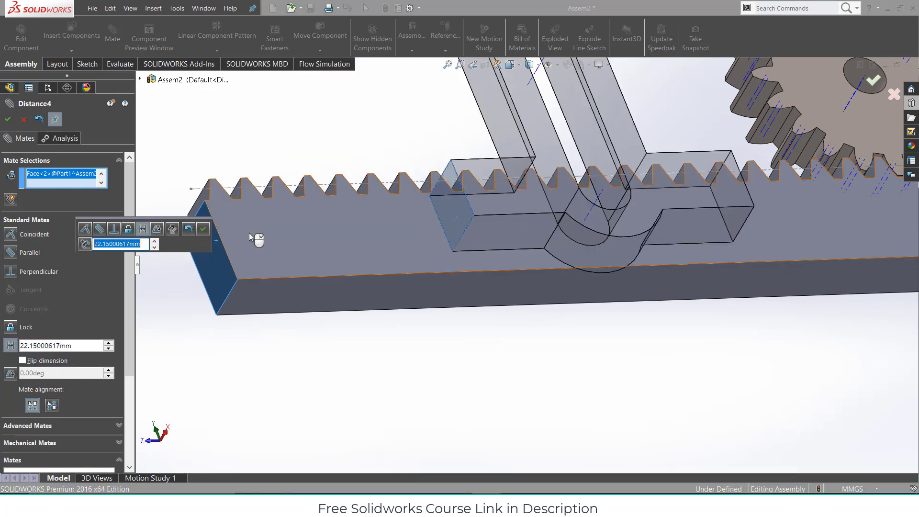
{"action": "left_click", "coordinate": [205, 231]}
Add a coincident mate between the slotted link's back face and the lower rack's flat face, and finish mating
{"action": "scroll", "coordinate": [318, 229], "scroll_direction": "up", "scroll_amount": 3}
{"action": "middle_click_drag", "start_coordinate": [317, 229], "coordinate": [313, 206]}
{"action": "scroll", "coordinate": [313, 205], "scroll_direction": "down", "scroll_amount": 5}
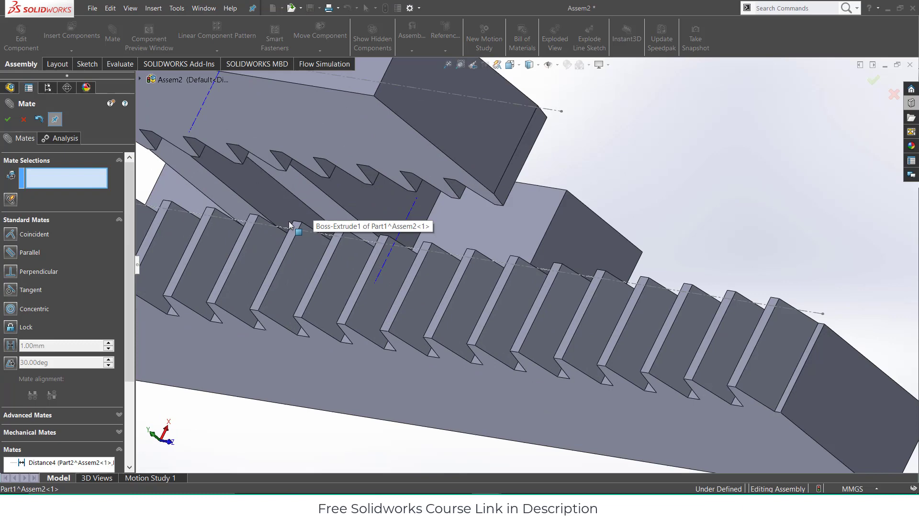
{"action": "left_click", "coordinate": [327, 214]}
{"action": "scroll", "coordinate": [287, 289], "scroll_direction": "up", "scroll_amount": 10}
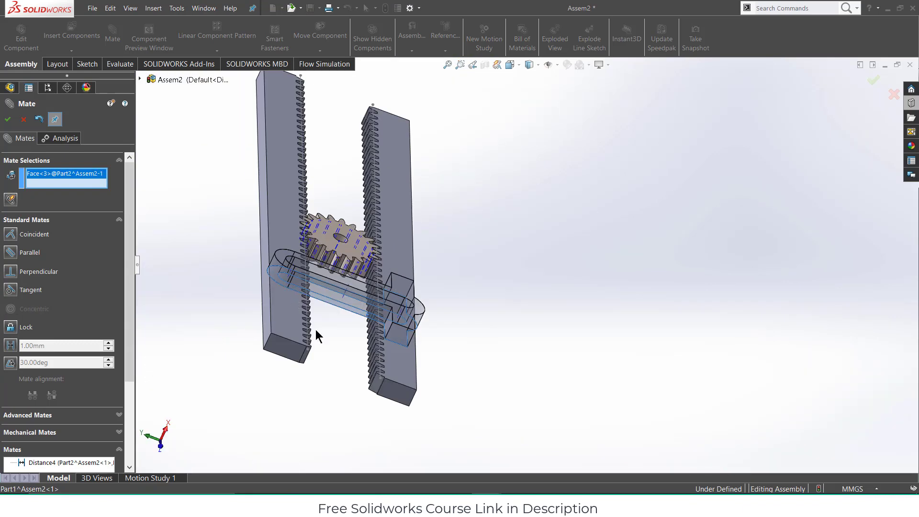
{"action": "middle_click_drag", "start_coordinate": [316, 335], "coordinate": [311, 373]}
{"action": "scroll", "coordinate": [311, 373], "scroll_direction": "down", "scroll_amount": 5}
{"action": "left_click", "coordinate": [369, 413]}
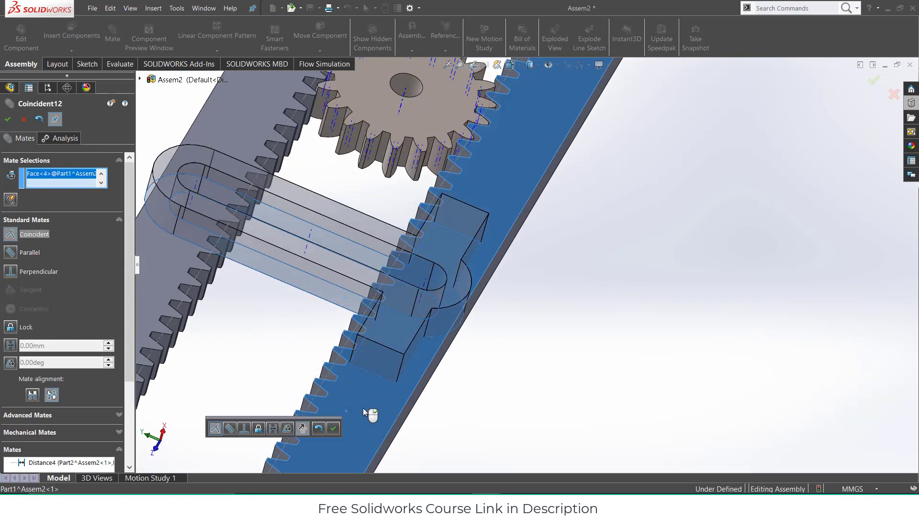
{"action": "left_click", "coordinate": [336, 427]}
{"action": "scroll", "coordinate": [630, 328], "scroll_direction": "up", "scroll_amount": 6}
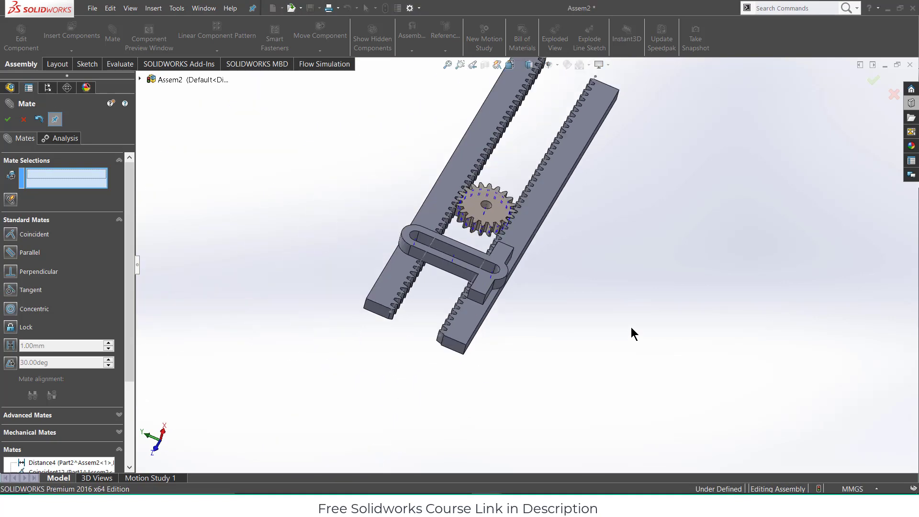
{"action": "middle_click_drag", "start_coordinate": [631, 327], "coordinate": [487, 300]}
{"action": "left_click", "coordinate": [7, 119]}
Insert a new part into the assembly, positioned on the assembly's Top Plane
{"action": "middle_click_drag", "start_coordinate": [430, 240], "coordinate": [568, 295]}
{"action": "scroll", "coordinate": [567, 295], "scroll_direction": "up", "scroll_amount": 2}
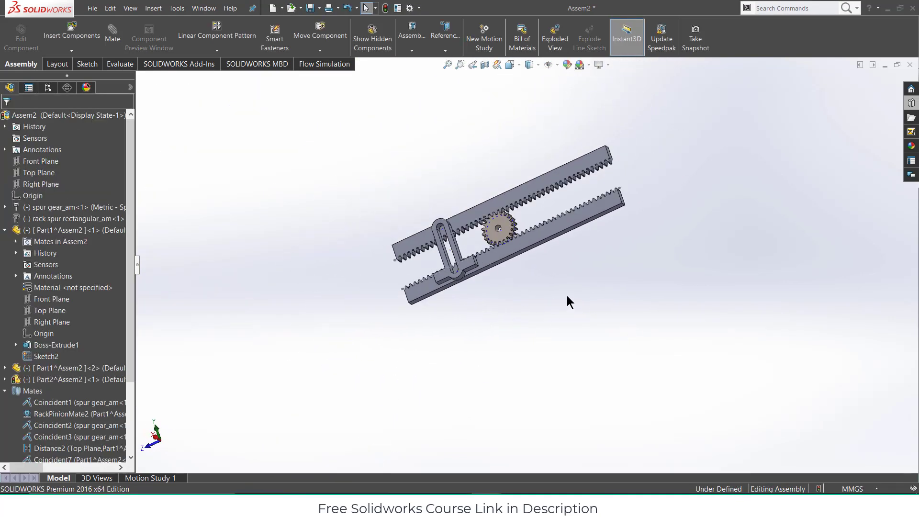
{"action": "left_click", "coordinate": [72, 51]}
{"action": "left_click", "coordinate": [80, 76]}
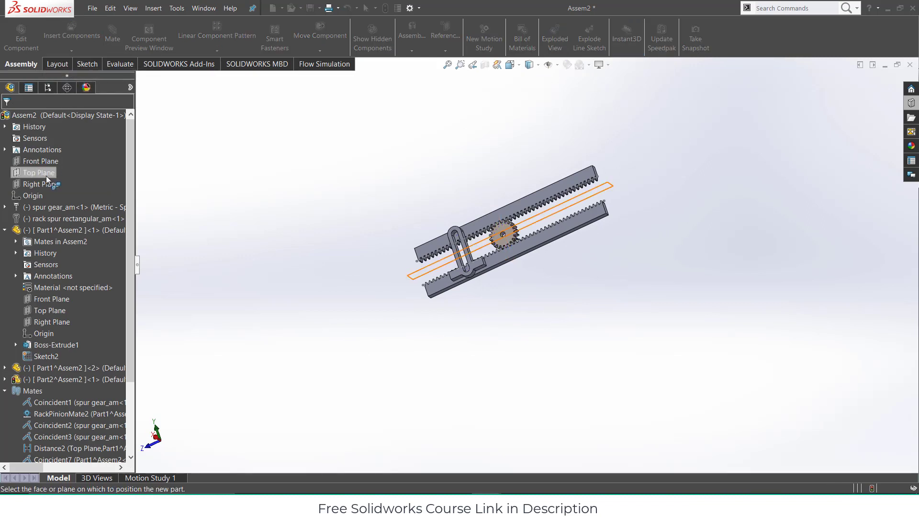
{"action": "left_click", "coordinate": [47, 175]}
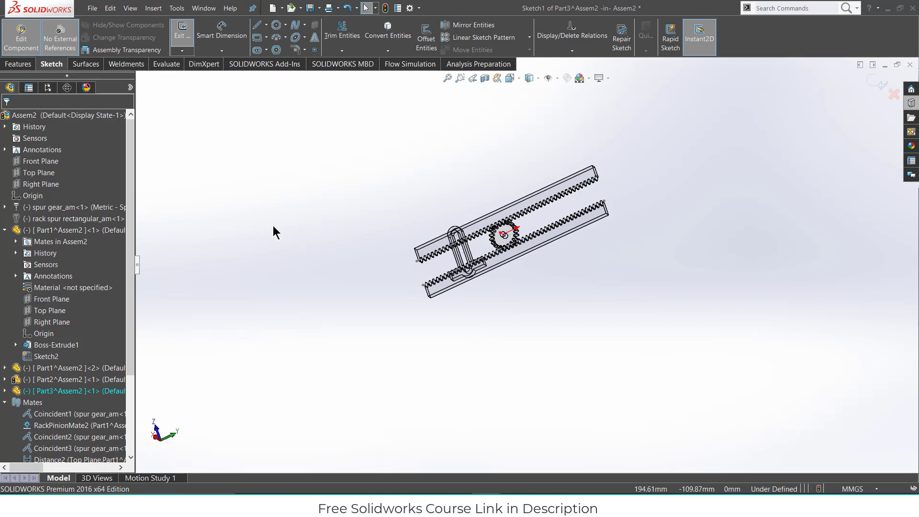
{"action": "scroll", "coordinate": [601, 292], "scroll_direction": "down", "scroll_amount": 2}
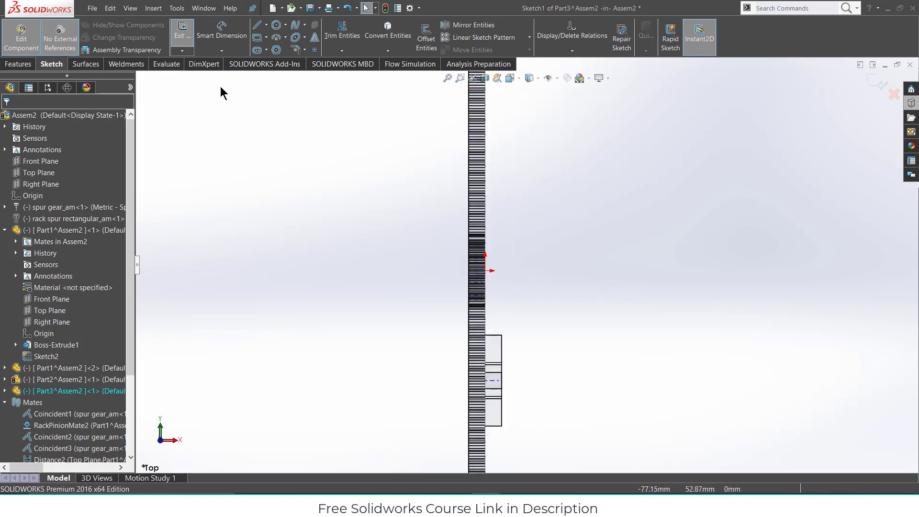
Sketch a corner rectangle about 39 by 6.7 mm beside the racks, with its lower edge level with the origin
{"action": "left_click", "coordinate": [259, 40]}
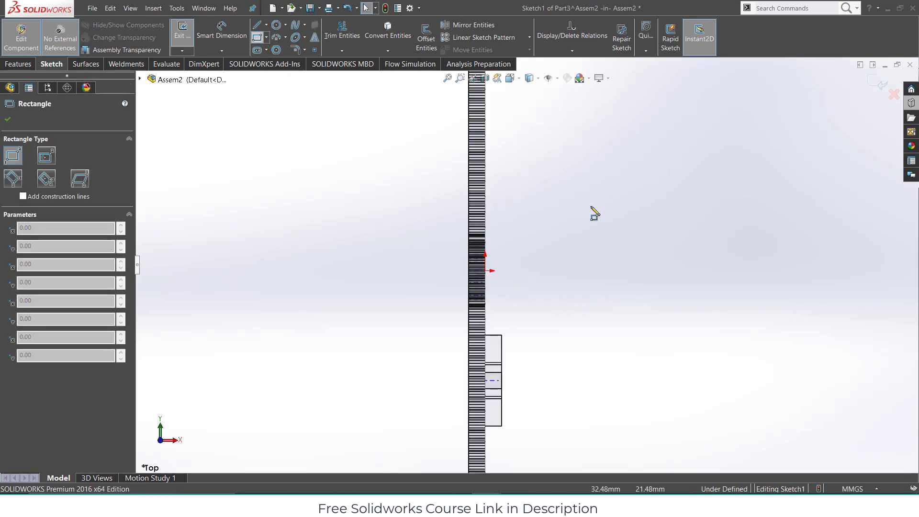
{"action": "left_click", "coordinate": [571, 271]}
{"action": "left_click", "coordinate": [700, 248]}
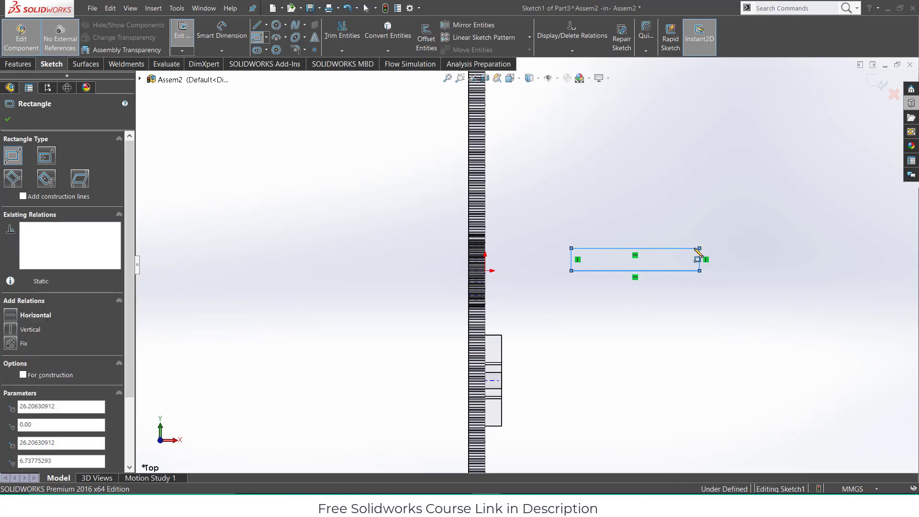
Dimension the rectangle 40 mm long and 5 mm high
{"action": "left_click", "coordinate": [221, 33]}
{"action": "left_click", "coordinate": [625, 271]}
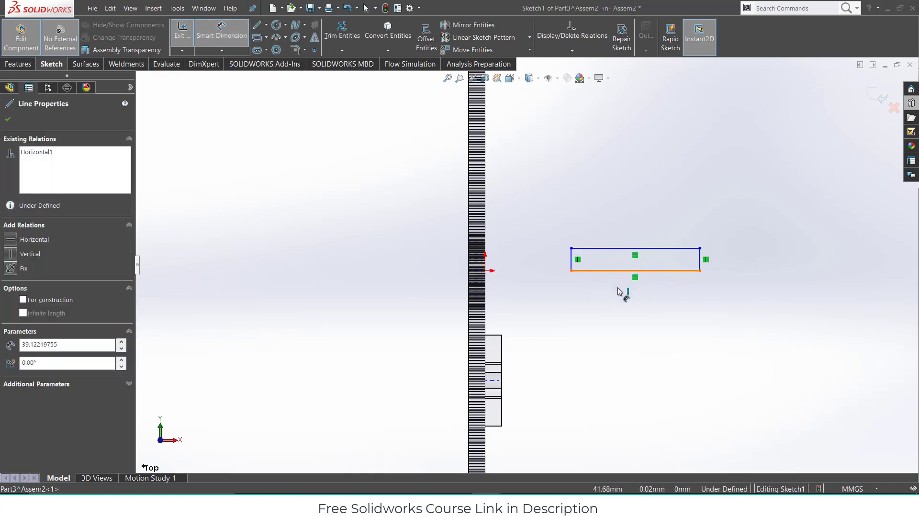
{"action": "left_click", "coordinate": [619, 295]}
{"action": "type", "text": "40"}
{"action": "key", "text": "Return"}
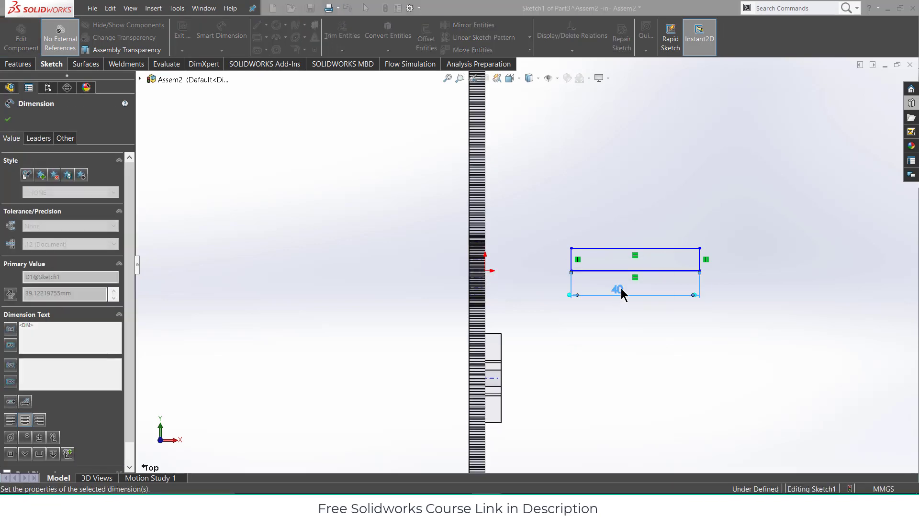
{"action": "left_click", "coordinate": [572, 259]}
{"action": "left_click", "coordinate": [556, 256]}
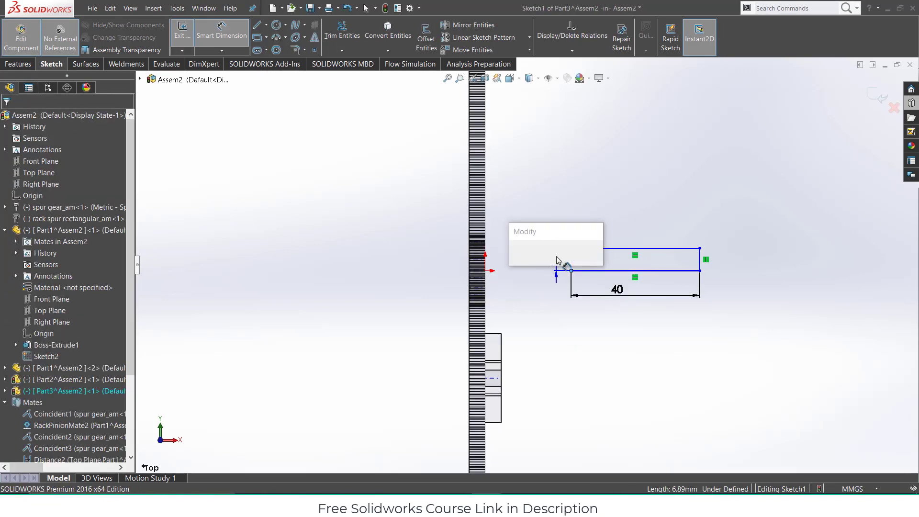
{"action": "type", "text": "5"}
{"action": "key", "text": "Return"}
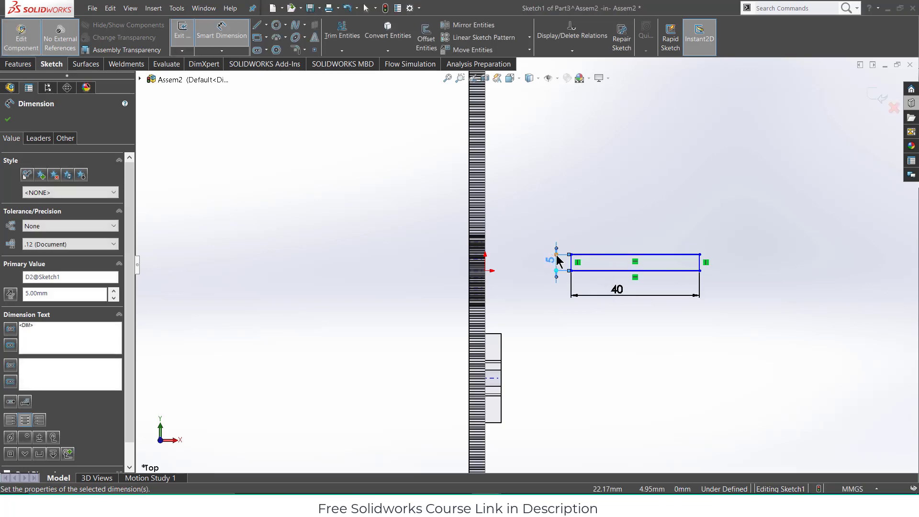
Revolve the rectangle 360° about its dimensioned 40 mm edge
{"action": "left_click", "coordinate": [18, 64]}
{"action": "left_click", "coordinate": [221, 36]}
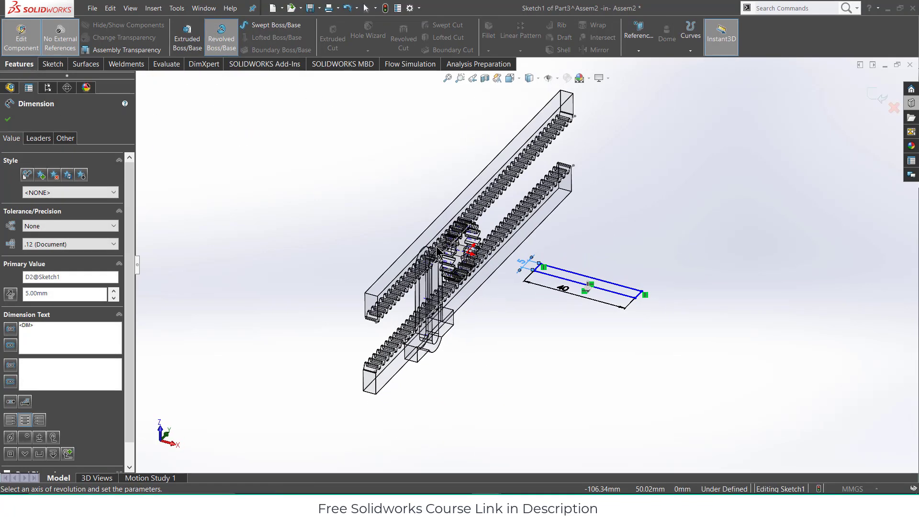
{"action": "left_click", "coordinate": [552, 275]}
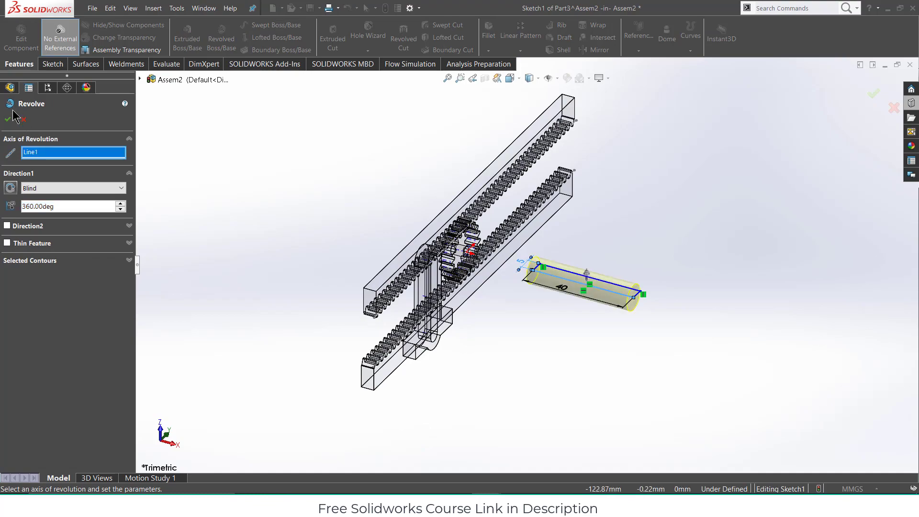
{"action": "left_click", "coordinate": [8, 121]}
Start a new sketch on the revolved cylinder's end face
{"action": "scroll", "coordinate": [568, 307], "scroll_direction": "down", "scroll_amount": 3}
{"action": "middle_click_drag", "start_coordinate": [568, 307], "coordinate": [529, 158]}
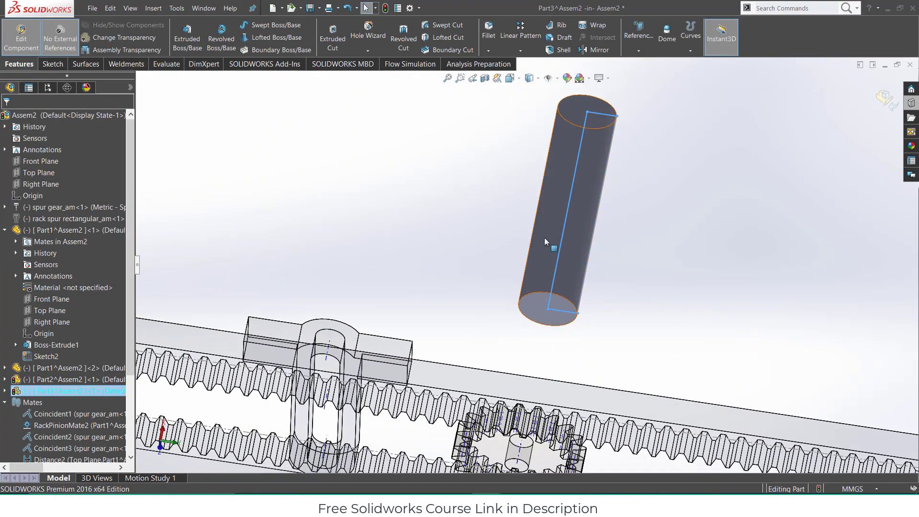
{"action": "scroll", "coordinate": [546, 237], "scroll_direction": "down", "scroll_amount": 3}
{"action": "left_click", "coordinate": [516, 367]}
{"action": "left_click", "coordinate": [555, 337]}
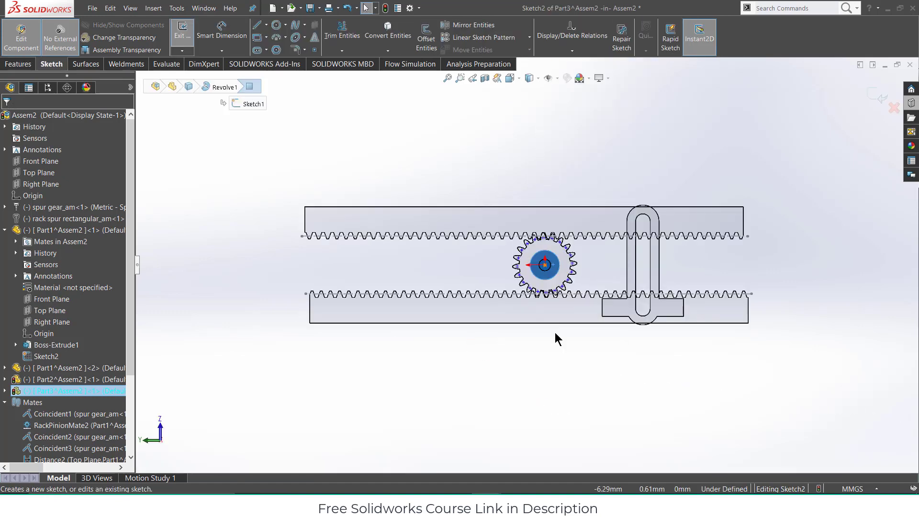
{"action": "scroll", "coordinate": [581, 262], "scroll_direction": "down", "scroll_amount": 3}
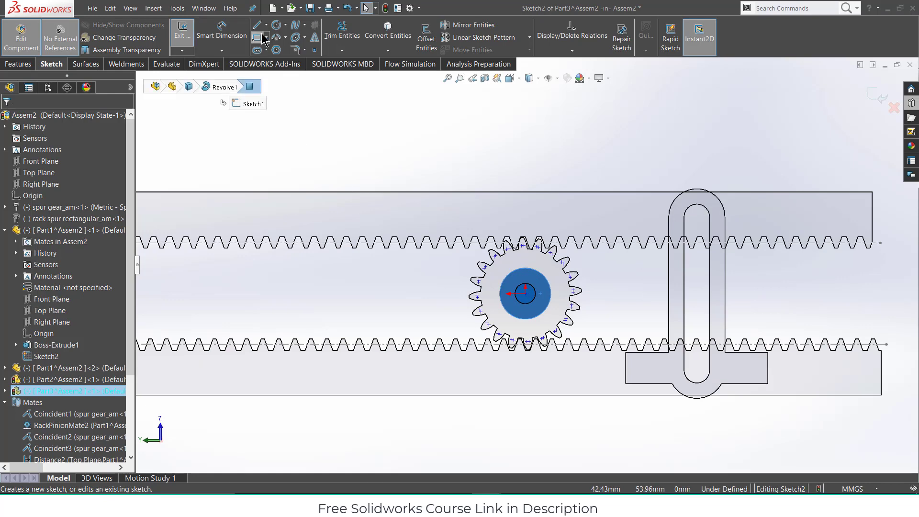
{"action": "left_click", "coordinate": [257, 50]}
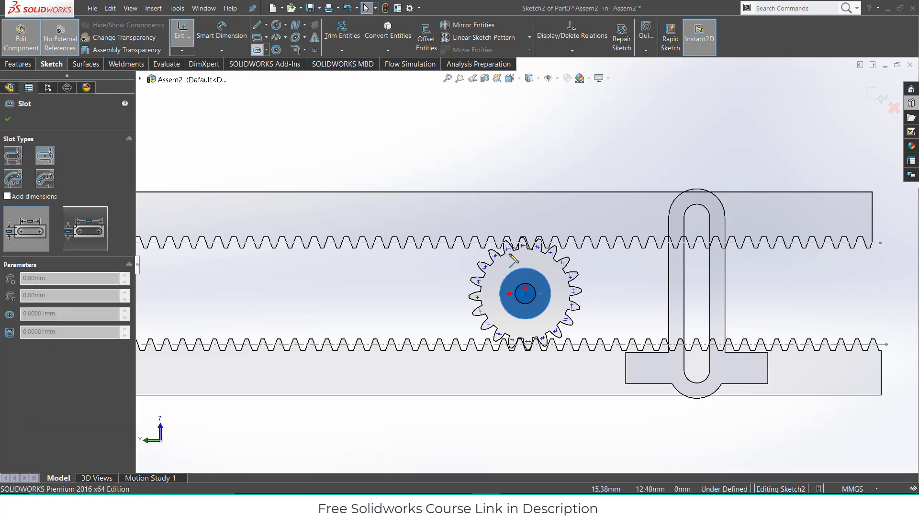
{"action": "left_click", "coordinate": [526, 293]}
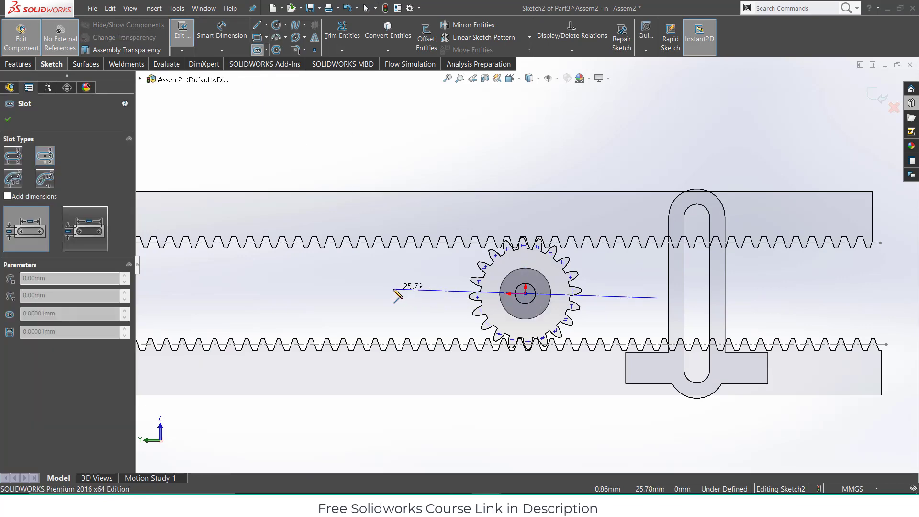
{"action": "key", "text": "Escape"}
Sketch a straight slot from the cylinder's center, about 32 mm between centers and 10 mm wide, parallel to the racks
{"action": "left_click", "coordinate": [266, 50]}
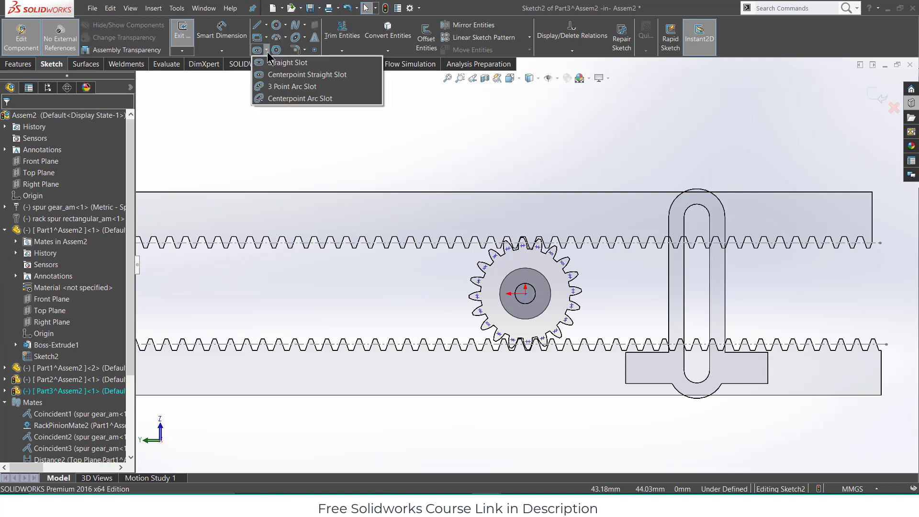
{"action": "left_click", "coordinate": [259, 75]}
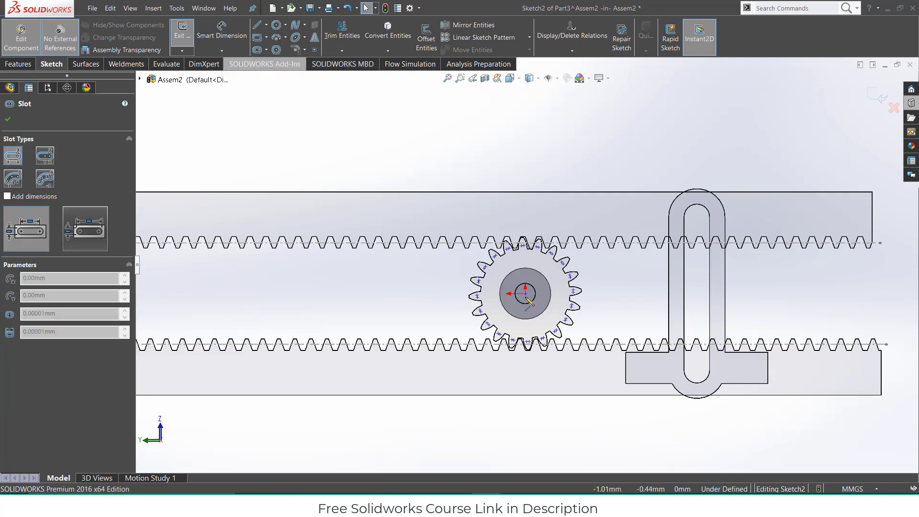
{"action": "left_click", "coordinate": [361, 294]}
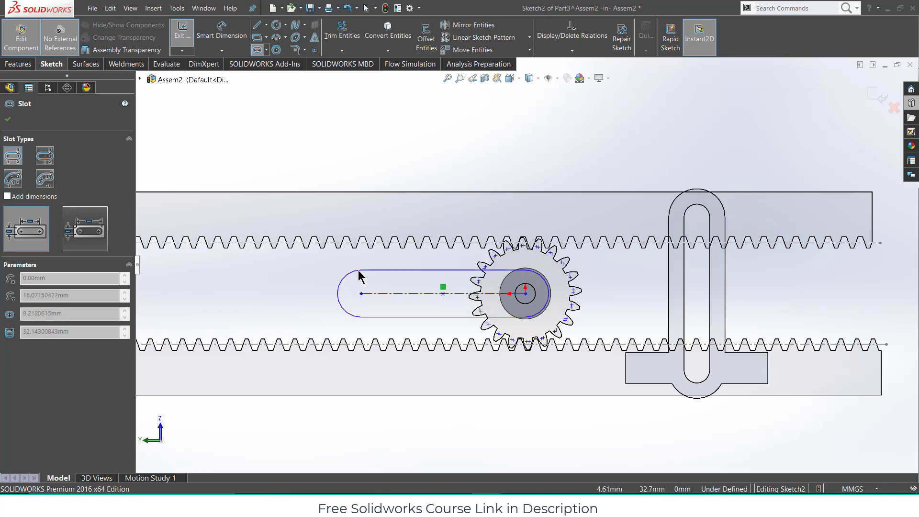
{"action": "left_click", "coordinate": [361, 275]}
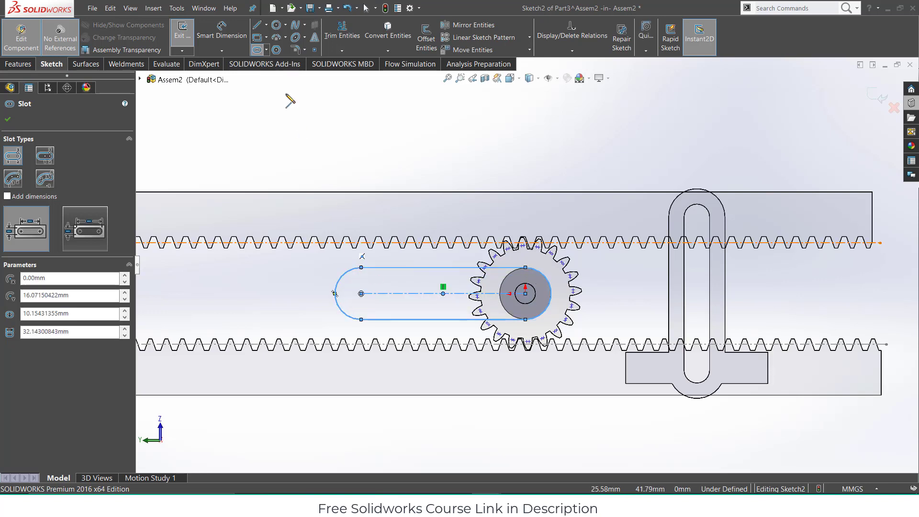
Dimension the slot 30 mm between its arc centers and 10 mm wide
{"action": "left_click", "coordinate": [219, 34]}
{"action": "left_click", "coordinate": [407, 297]}
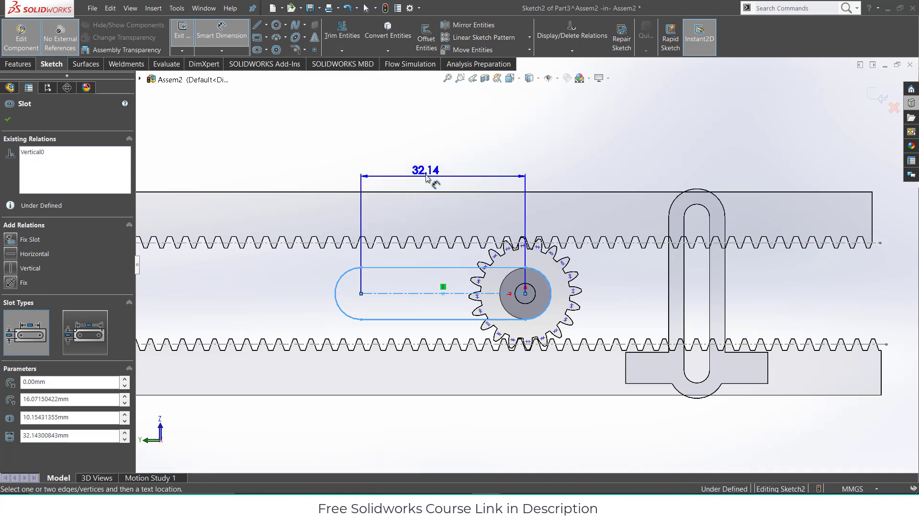
{"action": "left_click", "coordinate": [429, 159]}
{"action": "type", "text": "30"}
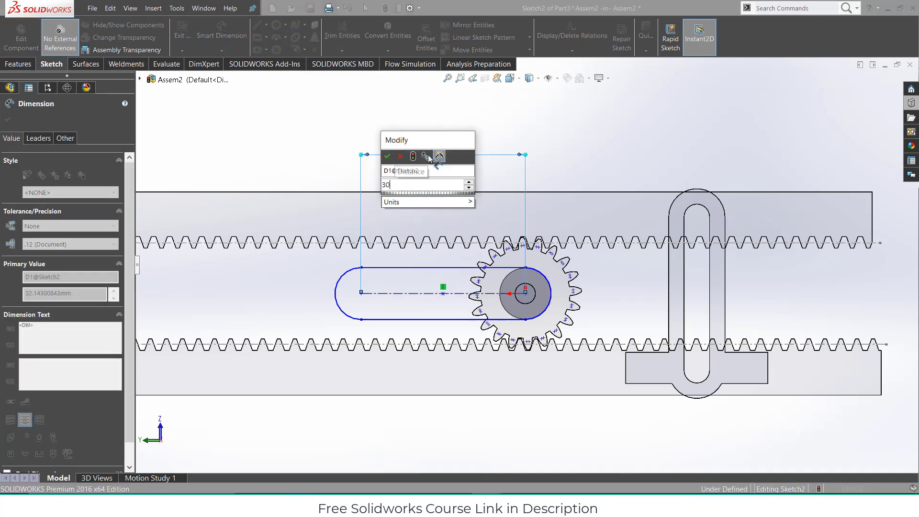
{"action": "key", "text": "Return"}
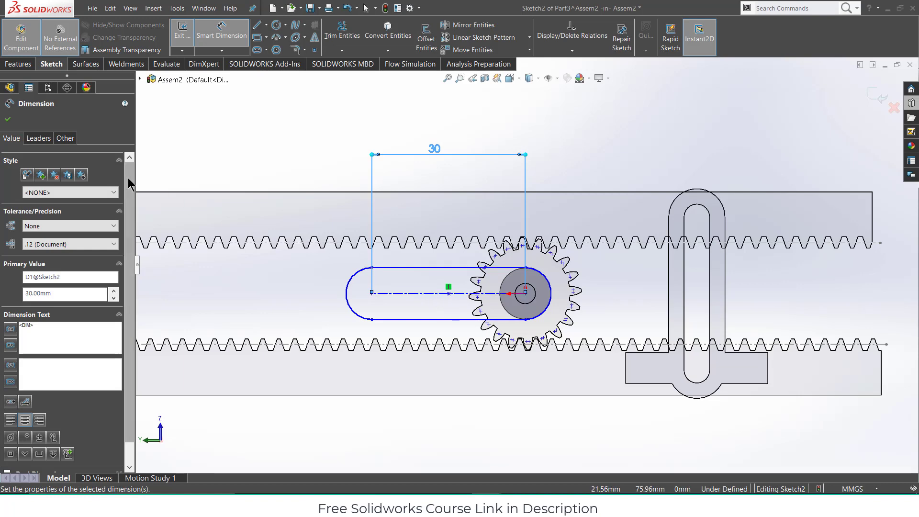
{"action": "left_click", "coordinate": [449, 268]}
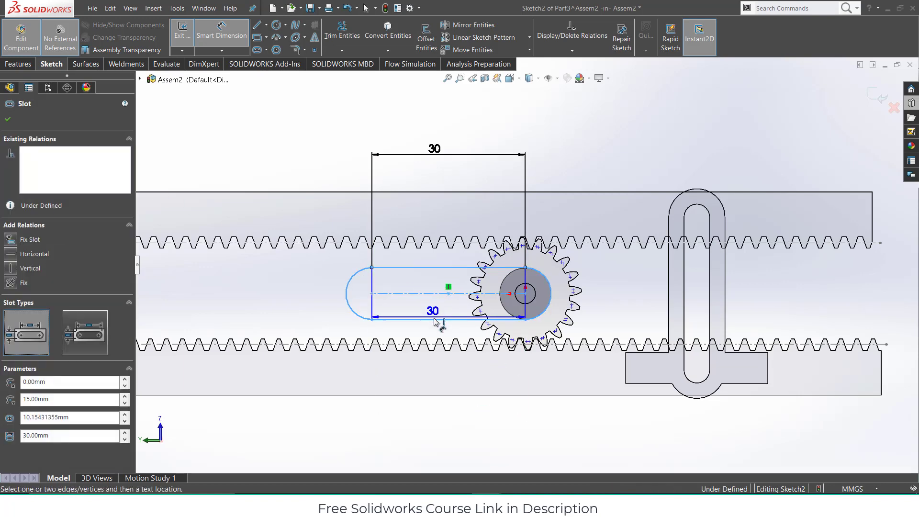
{"action": "left_click", "coordinate": [390, 320]}
{"action": "left_click", "coordinate": [329, 298]}
{"action": "type", "text": "10"}
{"action": "key", "text": "Return"}
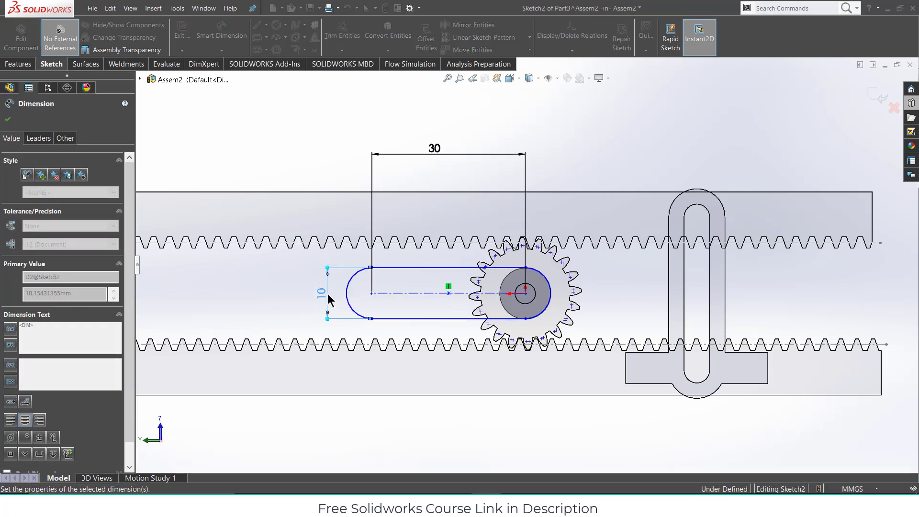
Extrude the slot profile 5 mm as a blind boss merged with the cylinder
{"action": "left_click", "coordinate": [18, 64]}
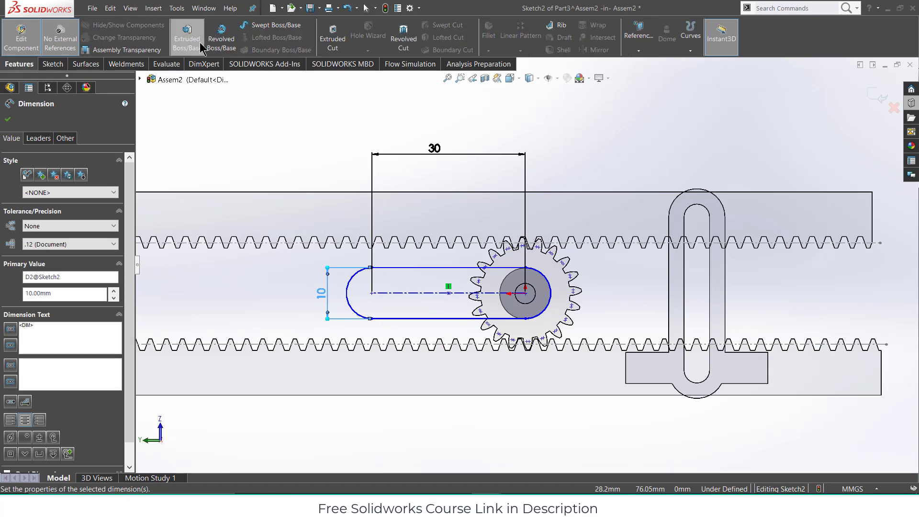
{"action": "left_click", "coordinate": [188, 36]}
{"action": "left_click", "coordinate": [8, 120]}
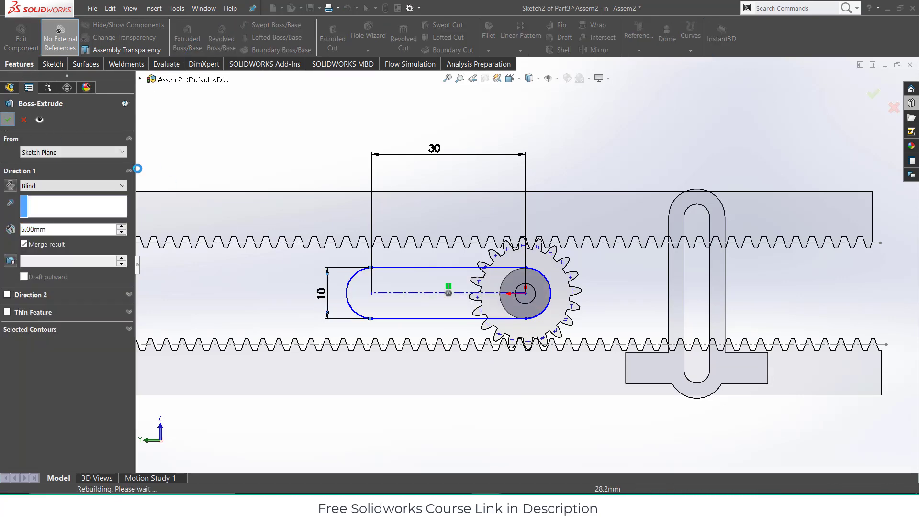
On the arm's outer flat face, sketch a circle about 4.35 mm in diameter centered on the rounded free end
{"action": "left_click", "coordinate": [385, 286]}
{"action": "left_click", "coordinate": [423, 255]}
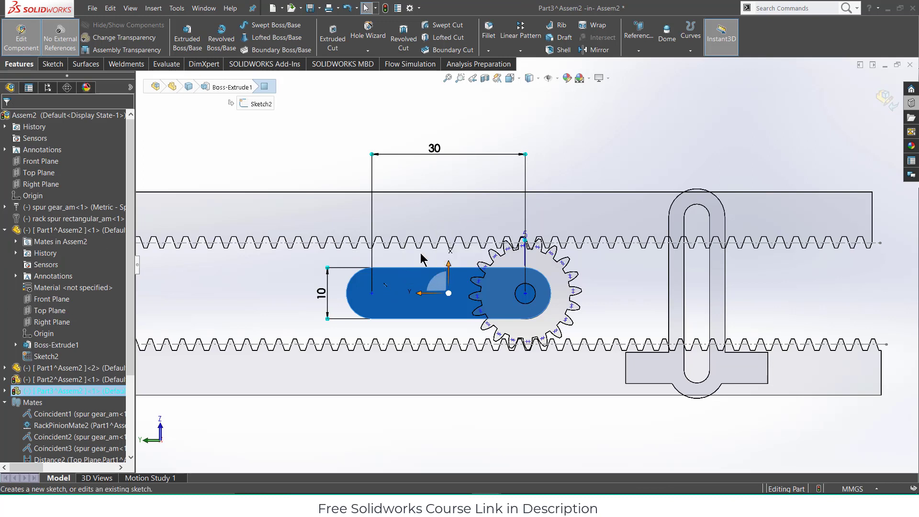
{"action": "left_click", "coordinate": [276, 26]}
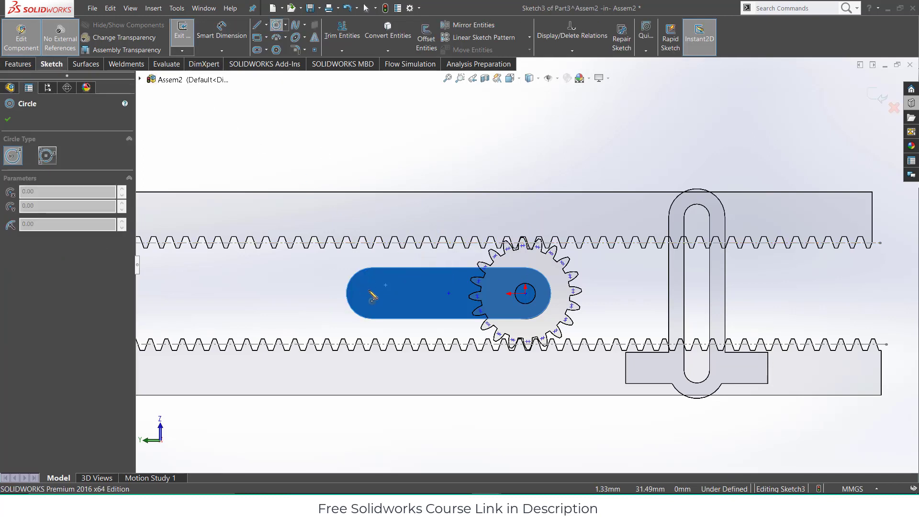
{"action": "left_click", "coordinate": [372, 293]}
{"action": "left_click", "coordinate": [383, 302]}
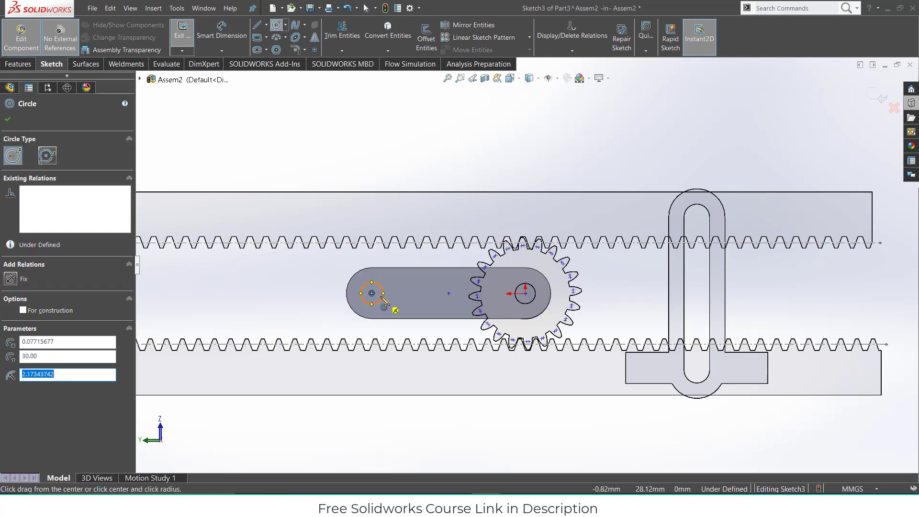
Dimension the circle's diameter as 5 mm
{"action": "left_click", "coordinate": [221, 30]}
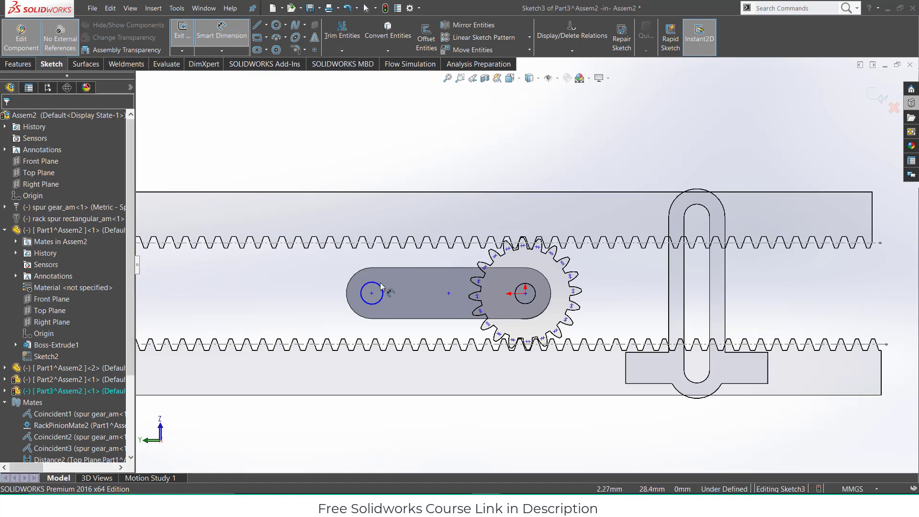
{"action": "left_click", "coordinate": [381, 286]}
{"action": "left_click", "coordinate": [271, 269]}
{"action": "key", "text": "Return"}
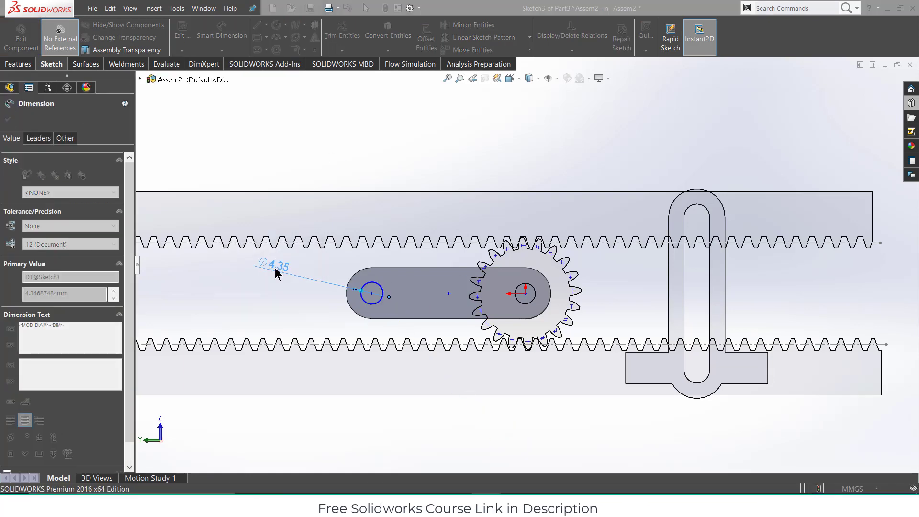
Extrude the circle 10 mm away from the arm to form the crank pin
{"action": "left_click", "coordinate": [18, 63]}
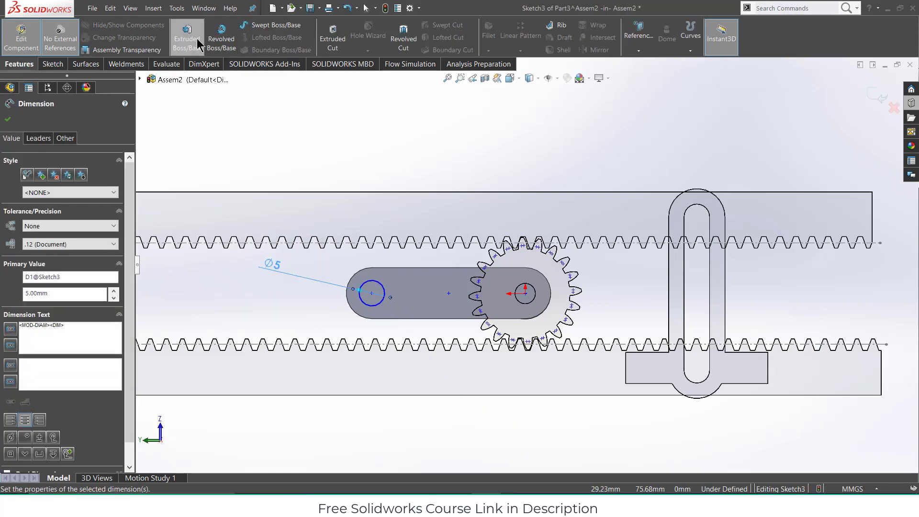
{"action": "left_click", "coordinate": [187, 38]}
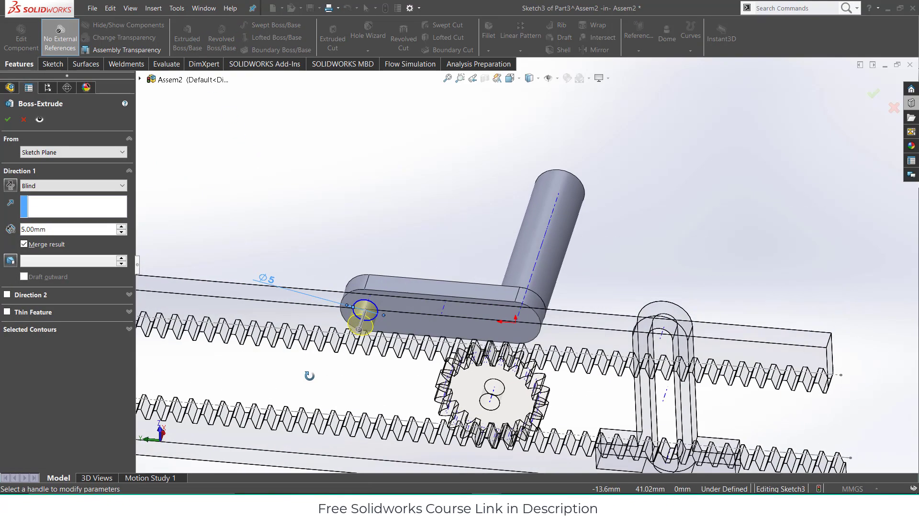
{"action": "type", "text": "20"}
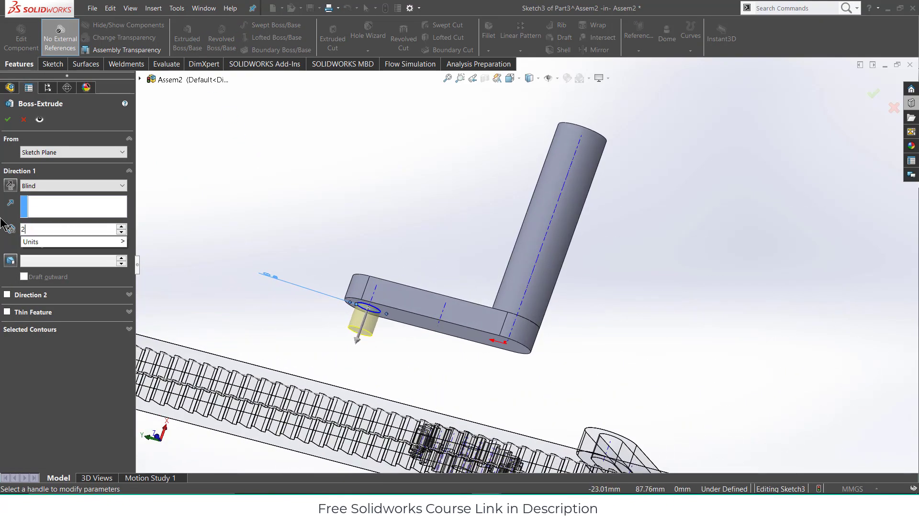
{"action": "key", "text": "Return"}
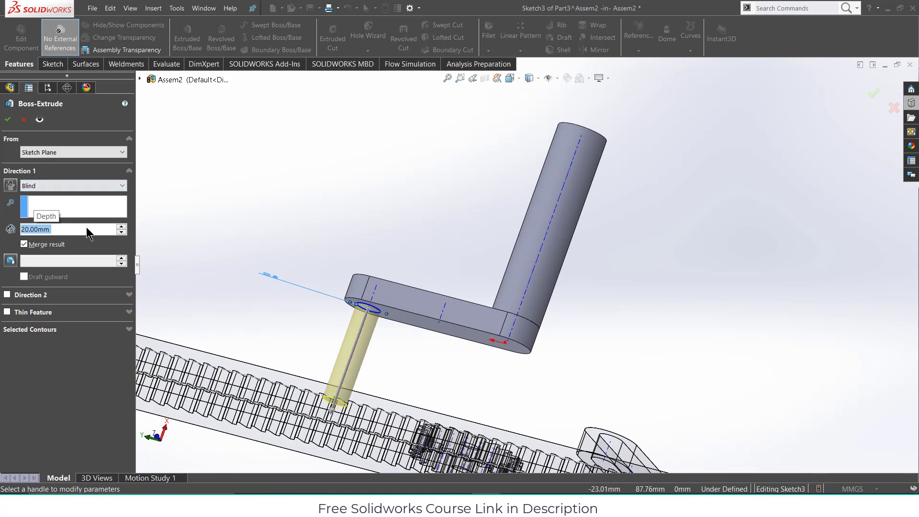
{"action": "type", "text": "10"}
{"action": "key", "text": "Return"}
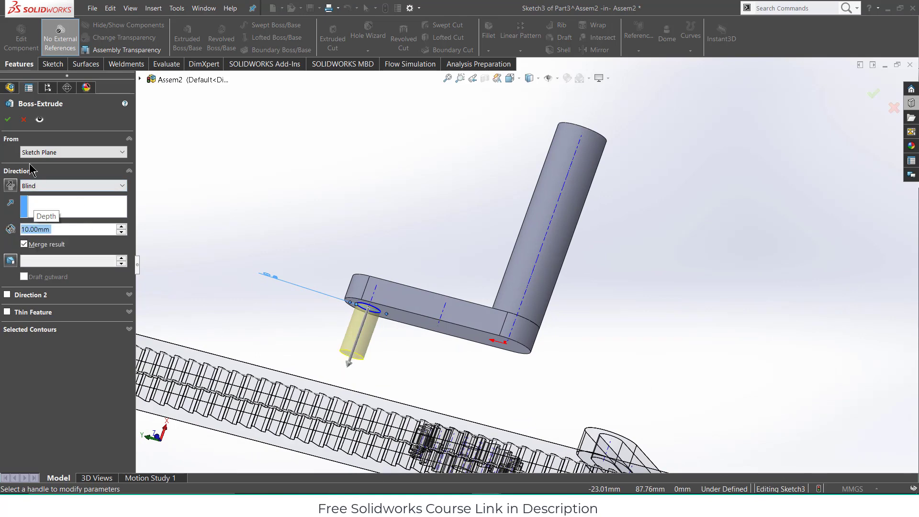
{"action": "left_click", "coordinate": [7, 120]}
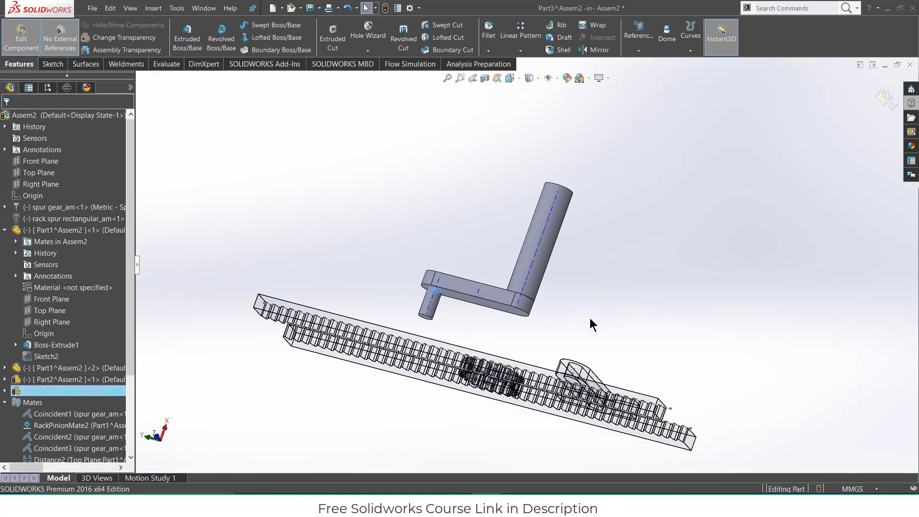
Finish editing the crank part and return to the assembly
{"action": "middle_click_drag", "start_coordinate": [598, 385], "coordinate": [596, 435]}
{"action": "left_click", "coordinate": [885, 100]}
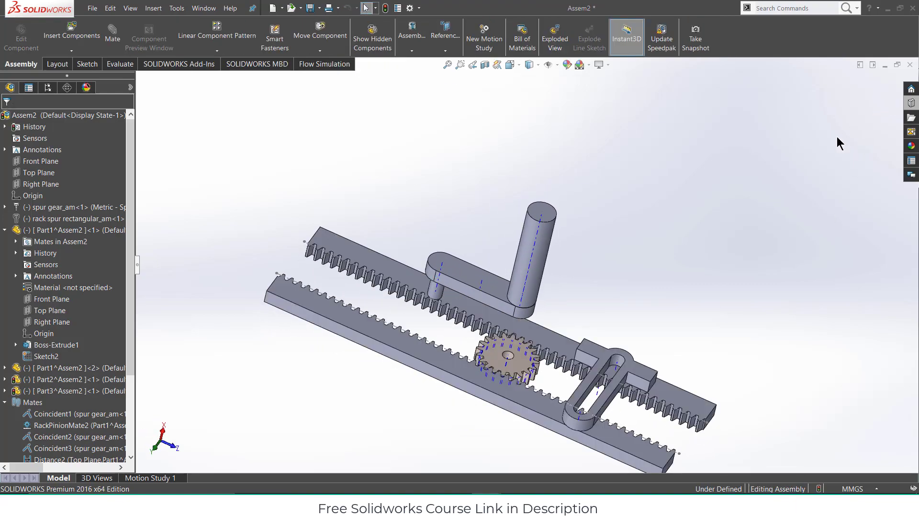
{"action": "scroll", "coordinate": [602, 322], "scroll_direction": "up", "scroll_amount": 2}
{"action": "scroll", "coordinate": [536, 309], "scroll_direction": "down", "scroll_amount": 2}
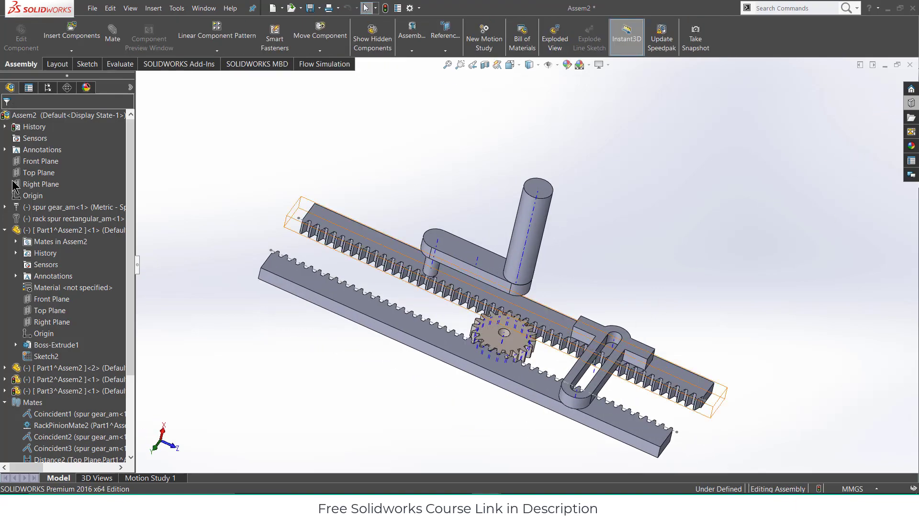
On the assembly's Top Plane, sketch a horizontal centerline about 91 mm long from the origin along the gear axis, and exit the sketch
{"action": "left_click", "coordinate": [47, 173]}
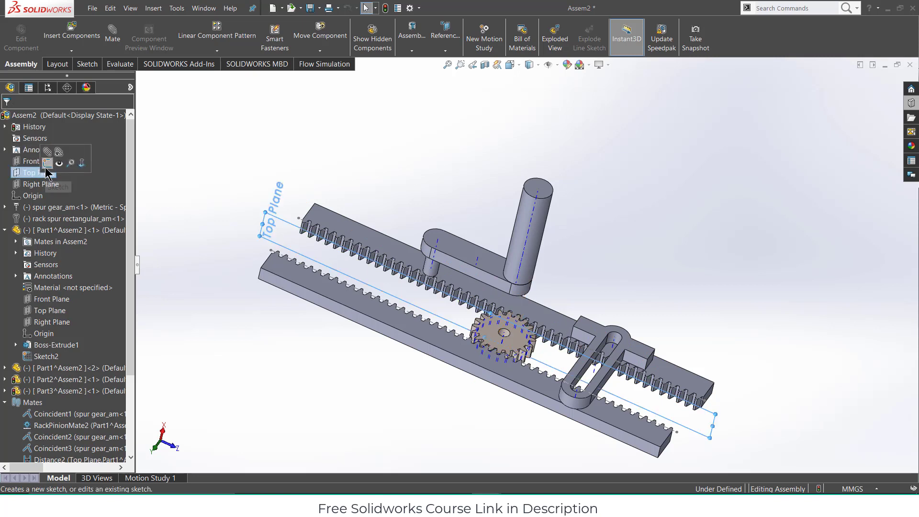
{"action": "left_click", "coordinate": [47, 165]}
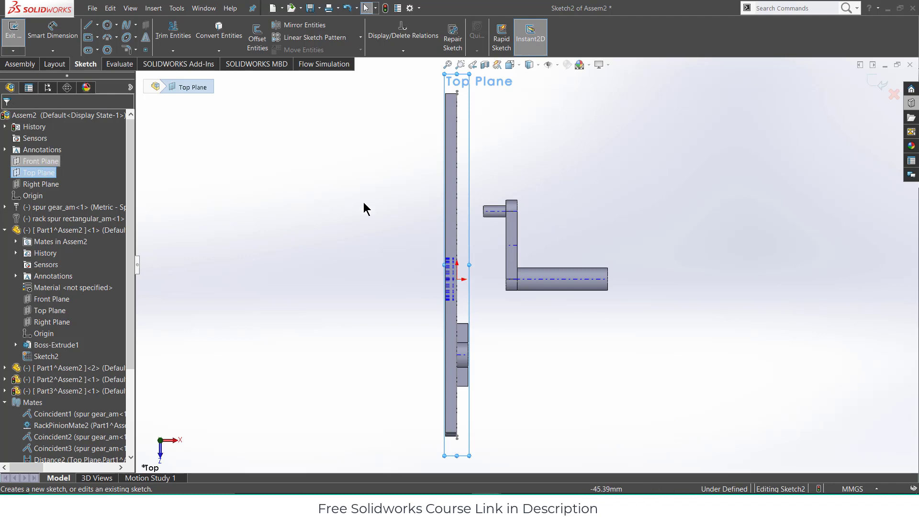
{"action": "left_click", "coordinate": [97, 25]}
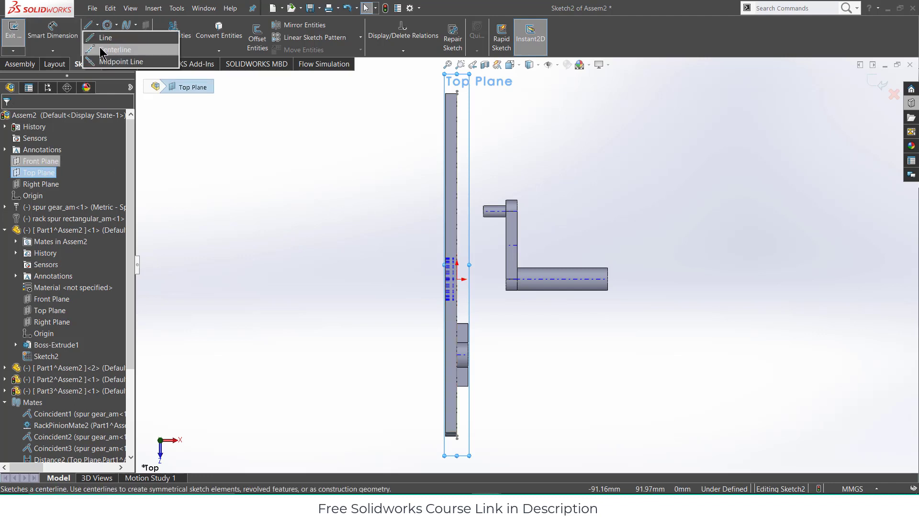
{"action": "left_click", "coordinate": [110, 47]}
{"action": "left_click", "coordinate": [458, 279]}
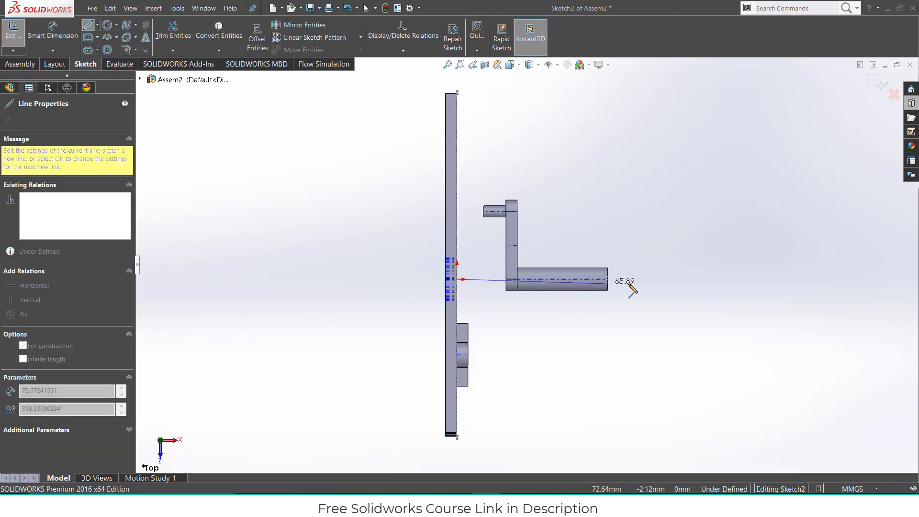
{"action": "left_click", "coordinate": [663, 279]}
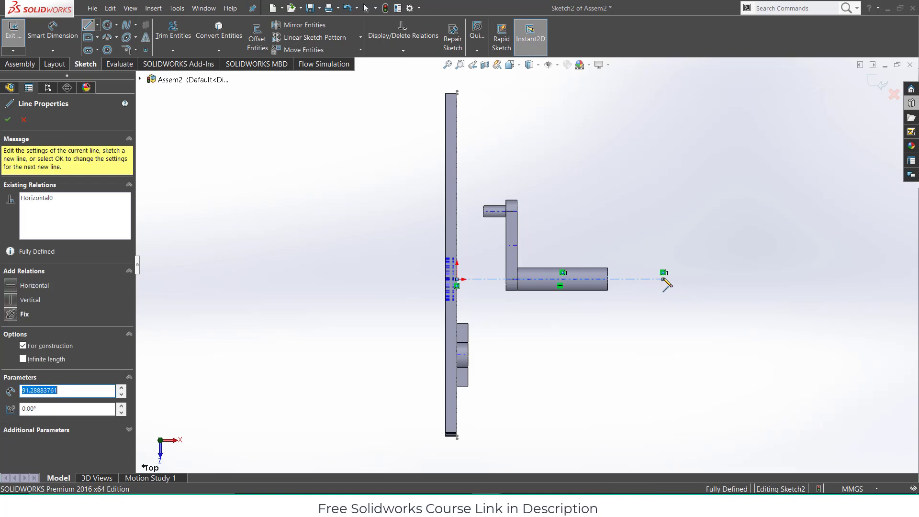
{"action": "key", "text": "Escape"}
{"action": "left_click", "coordinate": [872, 87]}
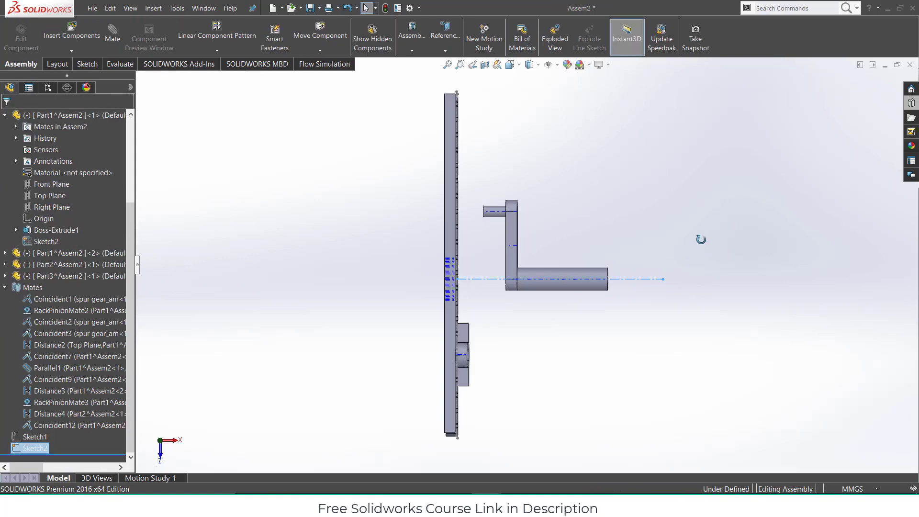
Add a concentric mate between the crank's long cylindrical face and the sketched centerline, and finish mating
{"action": "mouse_move", "coordinate": [702, 240]}
{"action": "middle_mouse_down"}
{"action": "mouse_move", "coordinate": [582, 214]}
{"action": "mouse_move", "coordinate": [577, 301]}
{"action": "middle_mouse_up"}
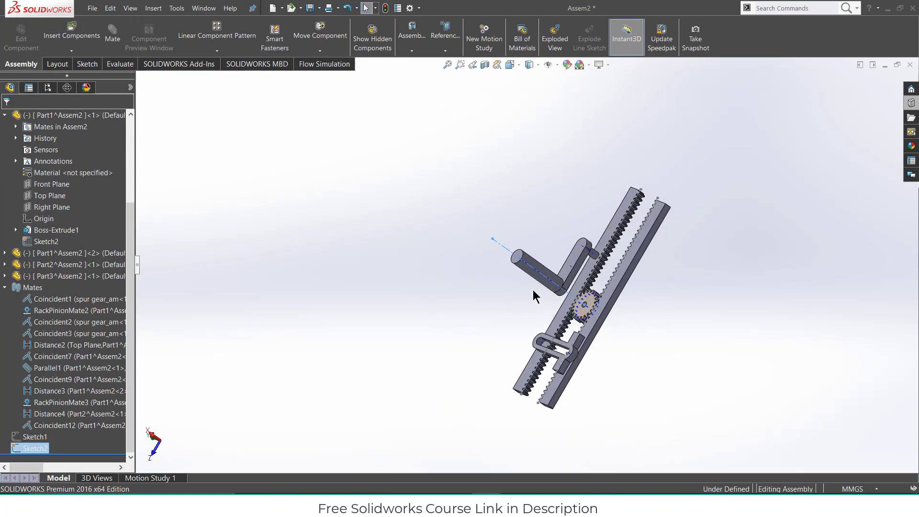
{"action": "scroll", "coordinate": [533, 289], "scroll_direction": "down", "scroll_amount": 3}
{"action": "scroll", "coordinate": [551, 251], "scroll_direction": "down", "scroll_amount": 5}
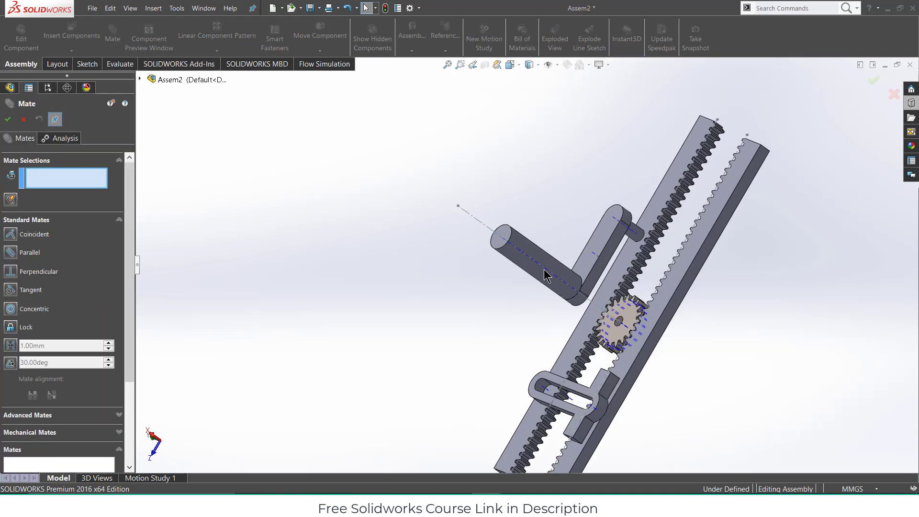
{"action": "left_click", "coordinate": [565, 274]}
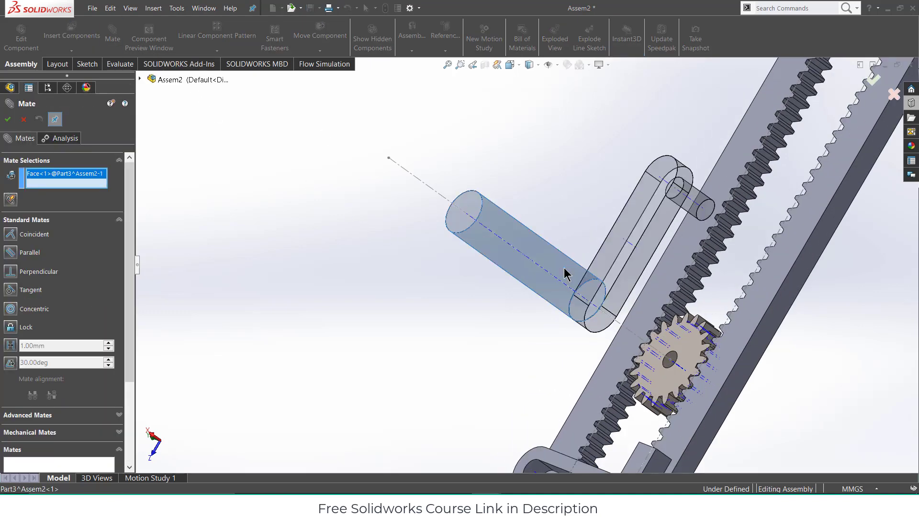
{"action": "left_click", "coordinate": [436, 191]}
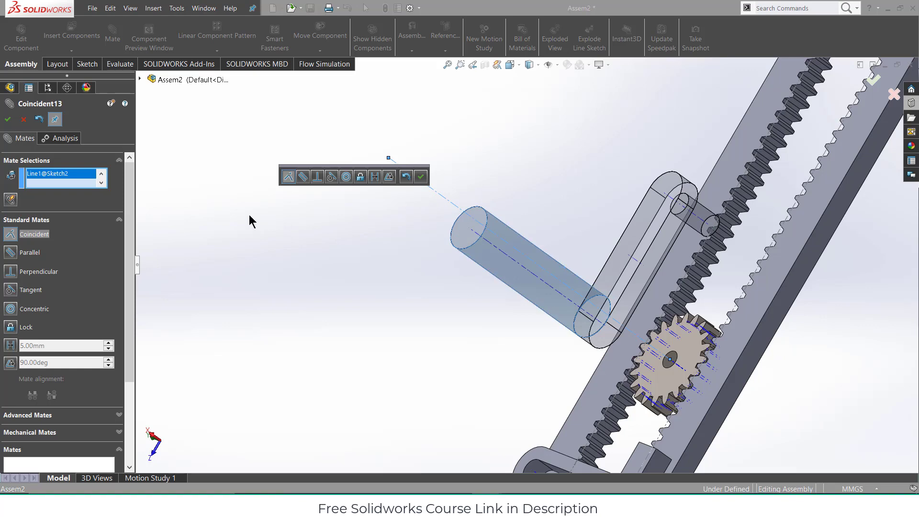
{"action": "left_click", "coordinate": [346, 177]}
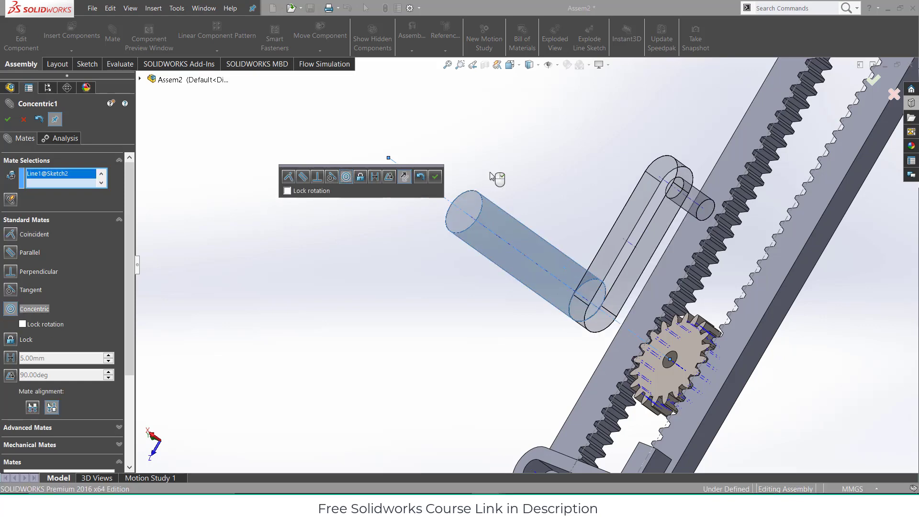
{"action": "left_click", "coordinate": [435, 176]}
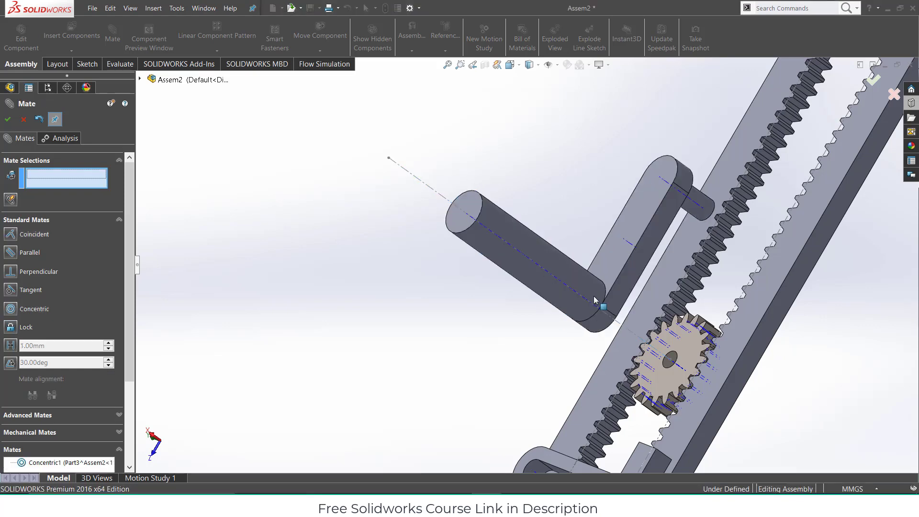
{"action": "scroll", "coordinate": [619, 273], "scroll_direction": "up", "scroll_amount": 5}
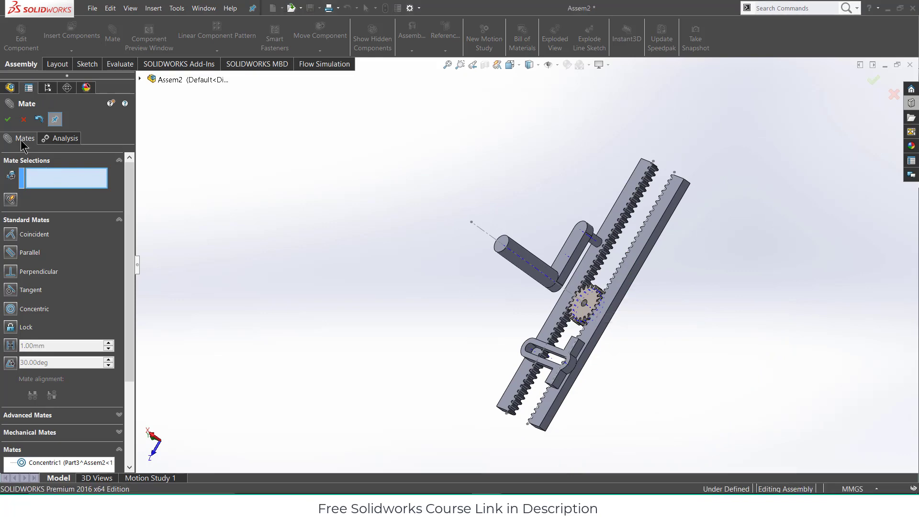
{"action": "left_click", "coordinate": [9, 120]}
Move the crank along its axis clear of the gear, with its arm swung around over the slotted link's side
{"action": "middle_click_drag", "start_coordinate": [480, 314], "coordinate": [547, 290]}
{"action": "left_click_drag", "start_coordinate": [548, 290], "coordinate": [580, 303]}
{"action": "scroll", "coordinate": [593, 345], "scroll_direction": "down", "scroll_amount": 8}
{"action": "left_click", "coordinate": [556, 242]}
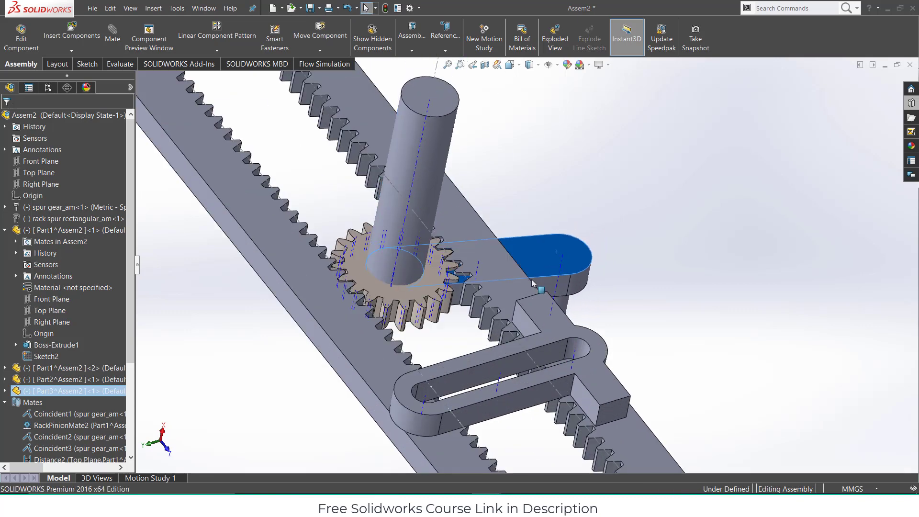
{"action": "left_click_drag", "start_coordinate": [581, 291], "coordinate": [711, 300]}
{"action": "left_click", "coordinate": [712, 301]}
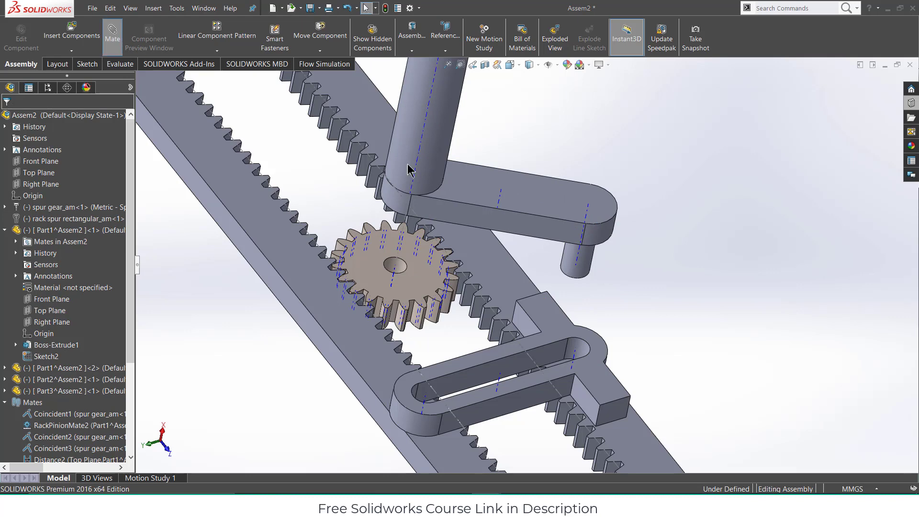
Add a slot mate with the Free constraint between the crank pin's cylindrical face and the slotted link's inner slot face
{"action": "scroll", "coordinate": [623, 290], "scroll_direction": "down", "scroll_amount": 6}
{"action": "left_click", "coordinate": [529, 245]}
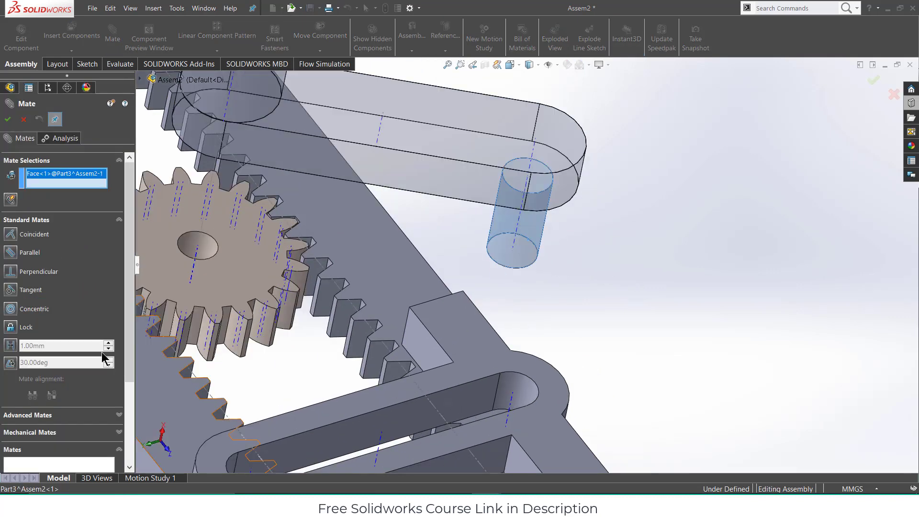
{"action": "left_click", "coordinate": [343, 429]}
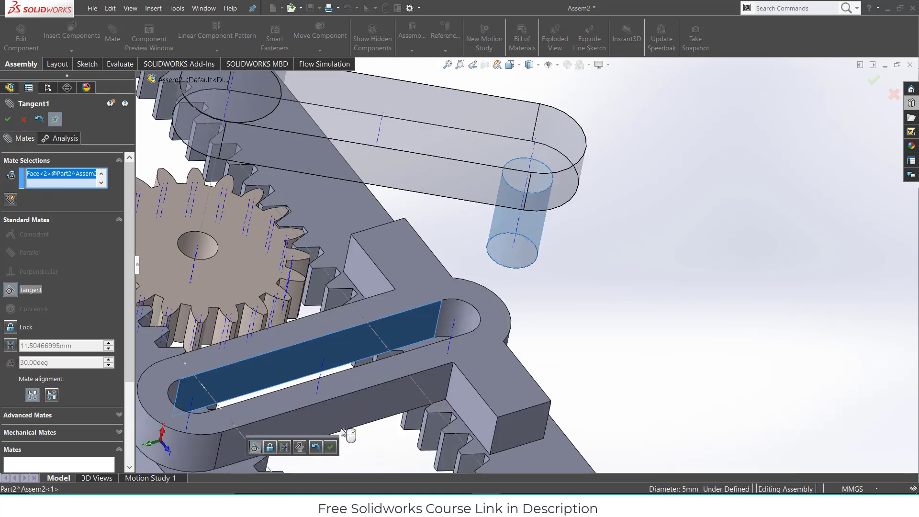
{"action": "left_click", "coordinate": [43, 431]}
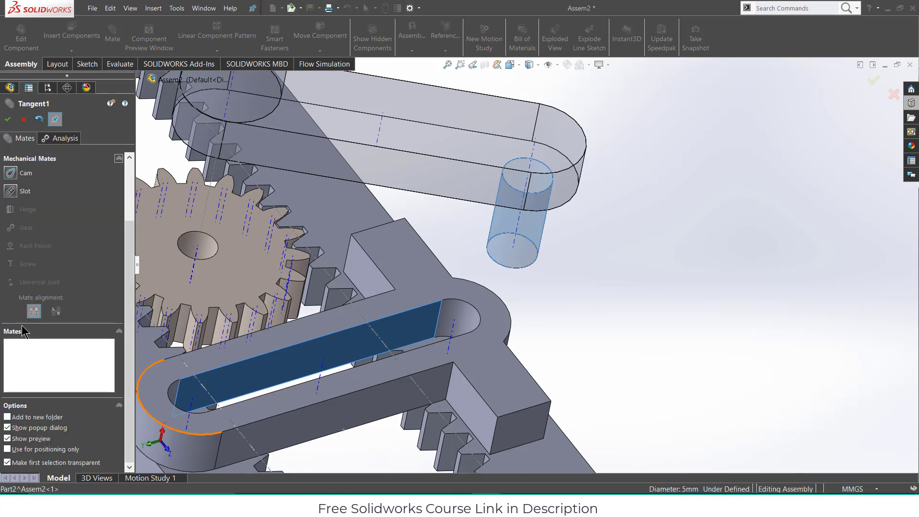
{"action": "left_click", "coordinate": [11, 192]}
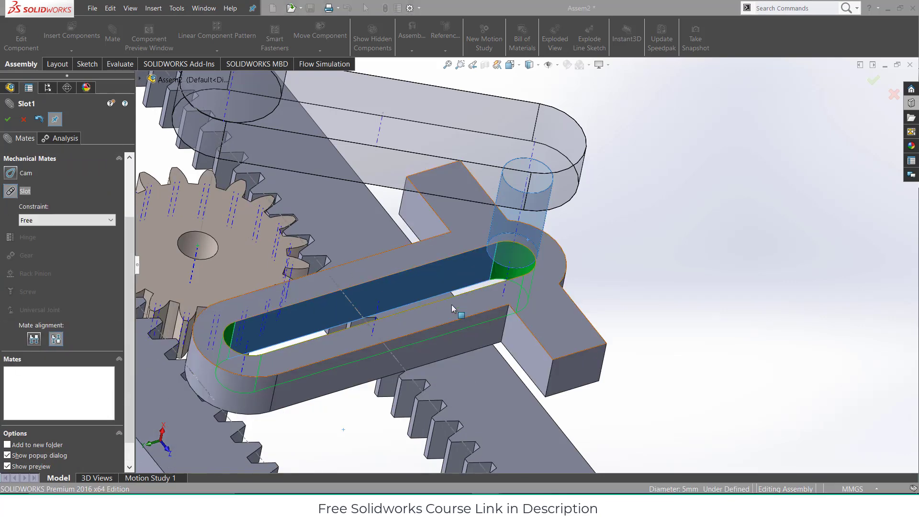
{"action": "middle_click_drag", "start_coordinate": [452, 304], "coordinate": [489, 381]}
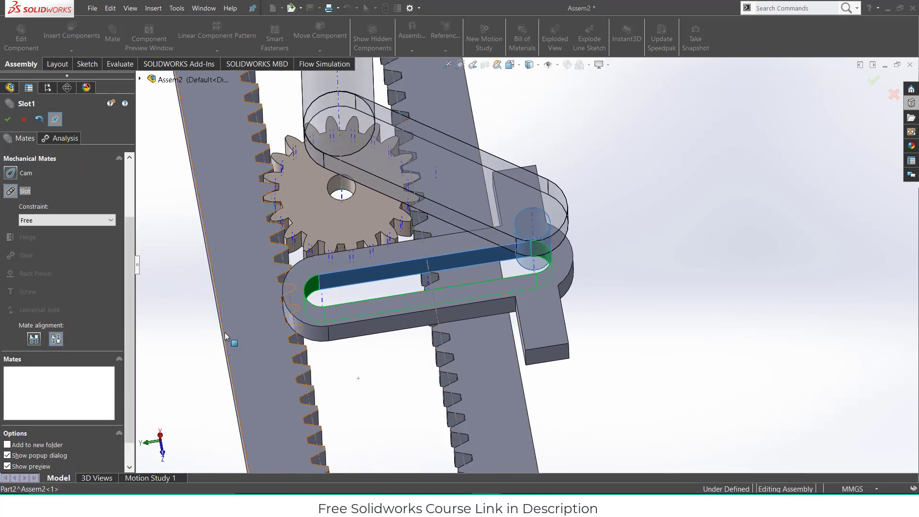
{"action": "left_click", "coordinate": [7, 119]}
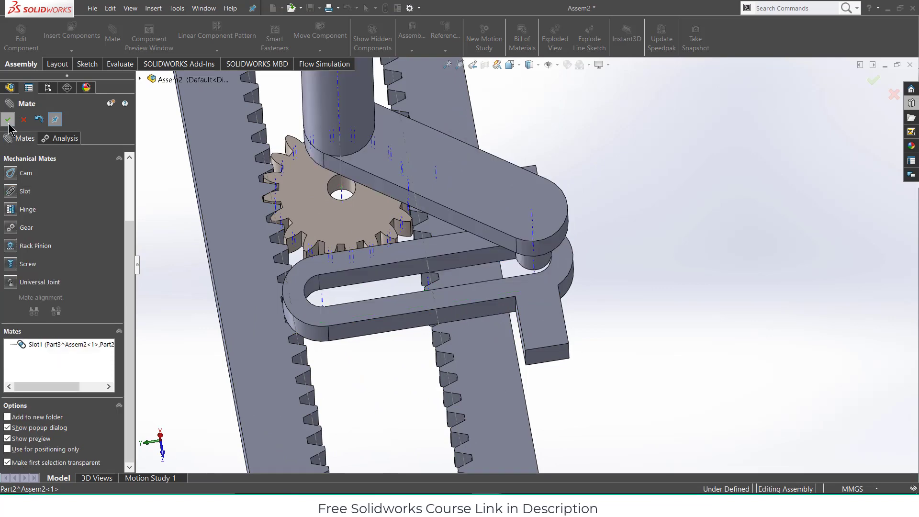
Add a coincident mate between the slotted link's mounting face and the adjacent rack's long outer side face, and finish mating
{"action": "middle_click_drag", "start_coordinate": [663, 347], "coordinate": [598, 309]}
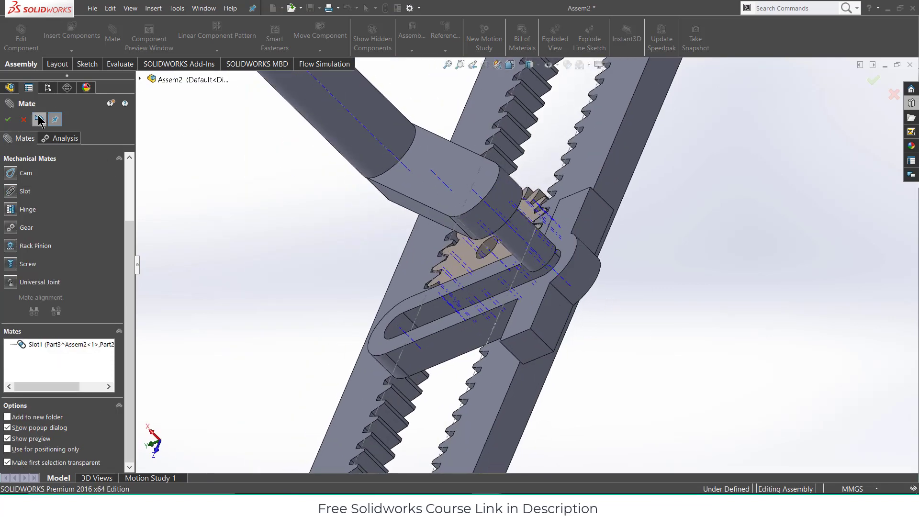
{"action": "left_click", "coordinate": [560, 329]}
{"action": "left_click", "coordinate": [541, 390]}
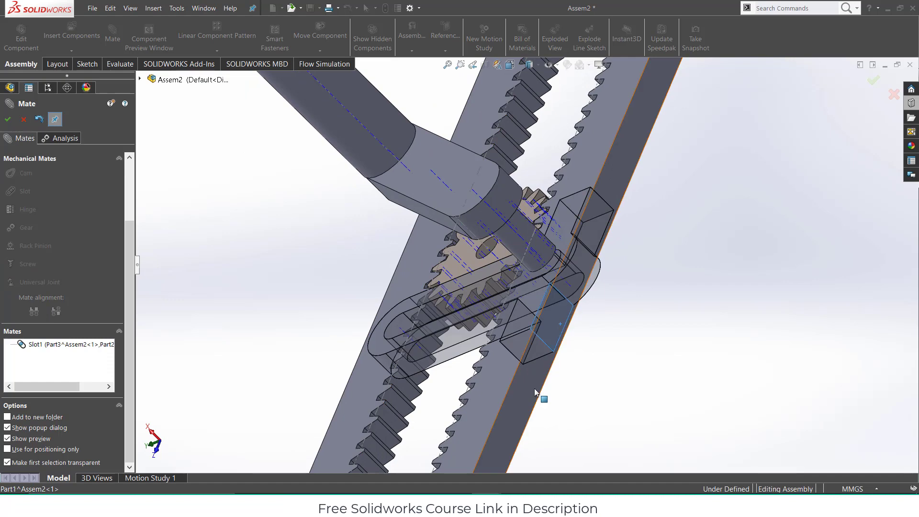
{"action": "left_click", "coordinate": [47, 203]}
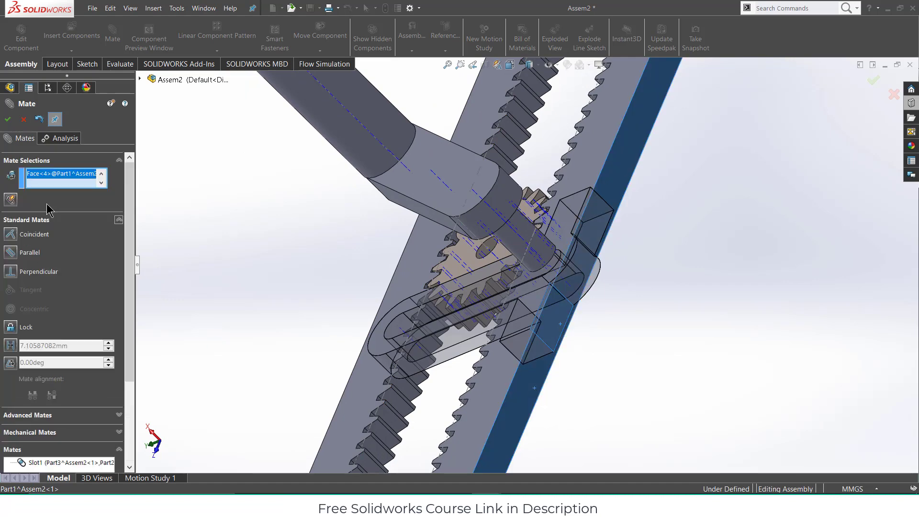
{"action": "left_click", "coordinate": [11, 235]}
{"action": "middle_click_drag", "start_coordinate": [469, 383], "coordinate": [515, 393]}
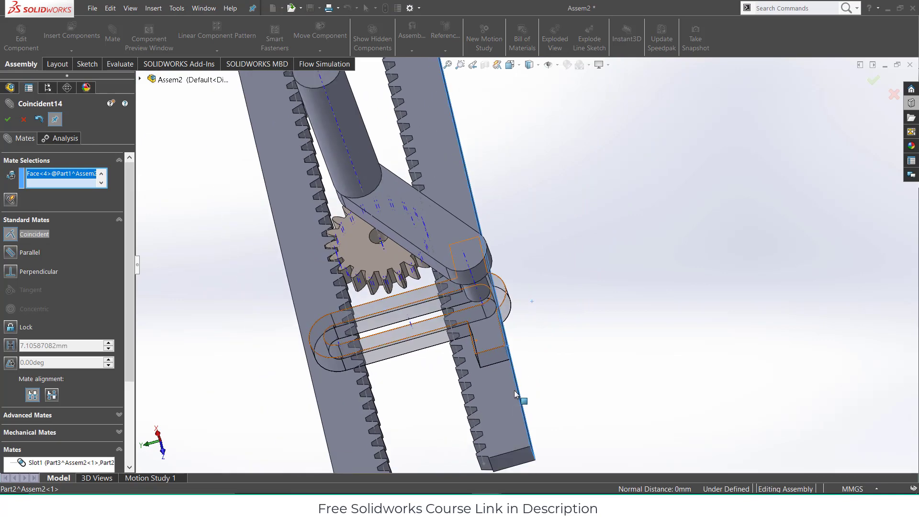
{"action": "left_click", "coordinate": [7, 119]}
{"action": "middle_click_drag", "start_coordinate": [459, 335], "coordinate": [570, 305]}
{"action": "scroll", "coordinate": [489, 324], "scroll_direction": "up", "scroll_amount": 3}
{"action": "scroll", "coordinate": [520, 268], "scroll_direction": "up", "scroll_amount": 3}
{"action": "scroll", "coordinate": [522, 209], "scroll_direction": "down", "scroll_amount": 3}
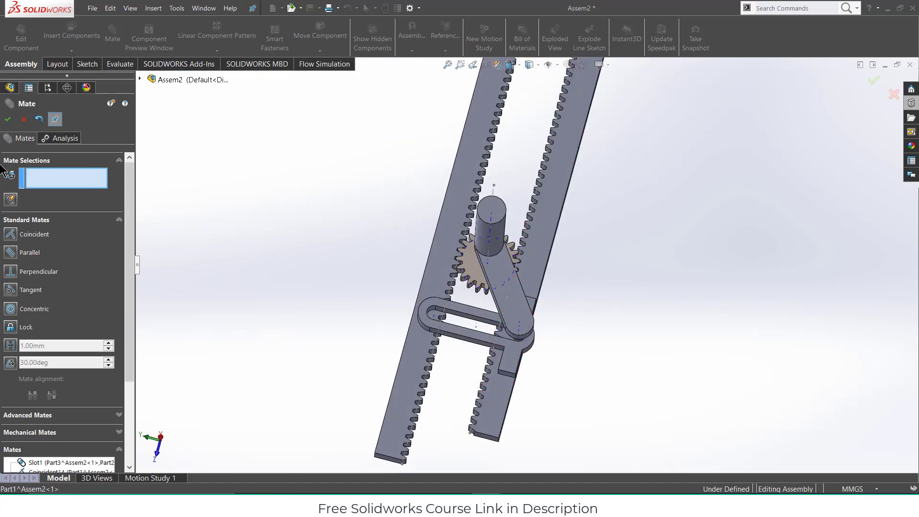
{"action": "left_click", "coordinate": [8, 119]}
Start editing the crank part within the assembly
{"action": "scroll", "coordinate": [595, 312], "scroll_direction": "down", "scroll_amount": 3}
{"action": "middle_click_drag", "start_coordinate": [423, 292], "coordinate": [228, 293]}
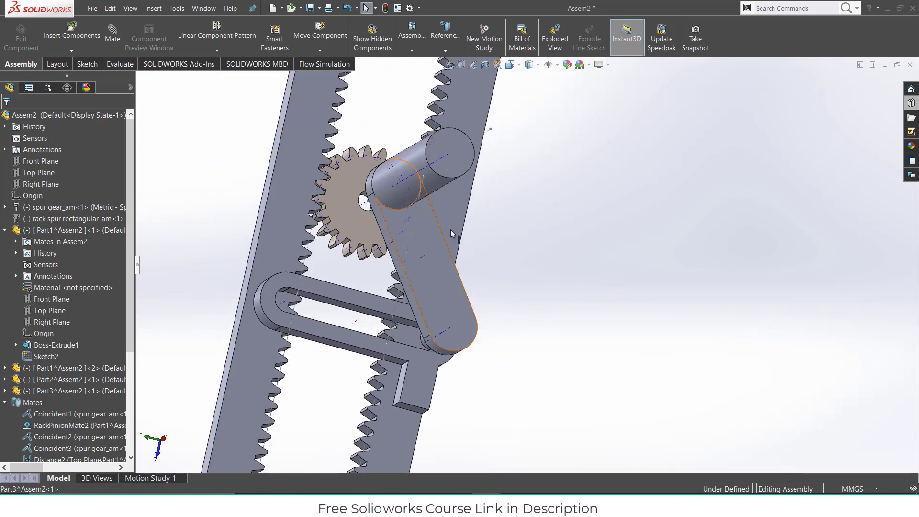
{"action": "middle_click_drag", "start_coordinate": [395, 243], "coordinate": [344, 280]}
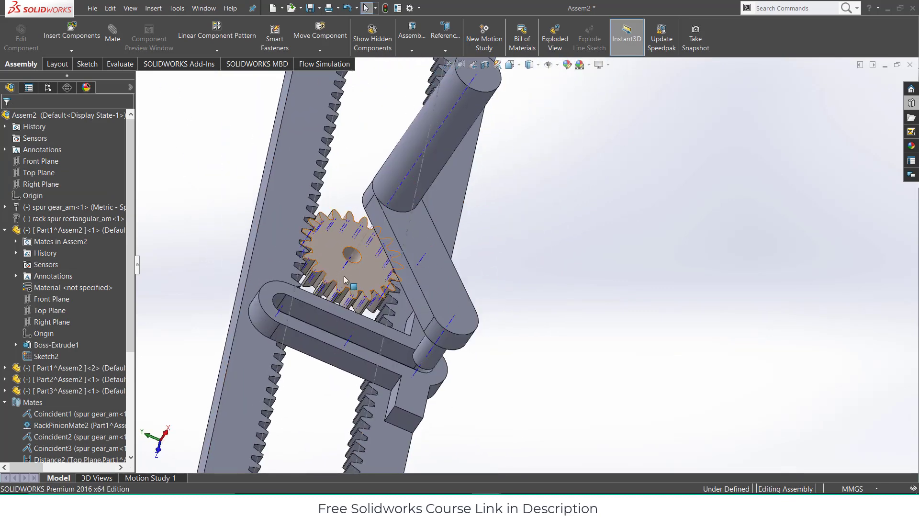
{"action": "left_click", "coordinate": [439, 259]}
{"action": "left_click", "coordinate": [22, 38]}
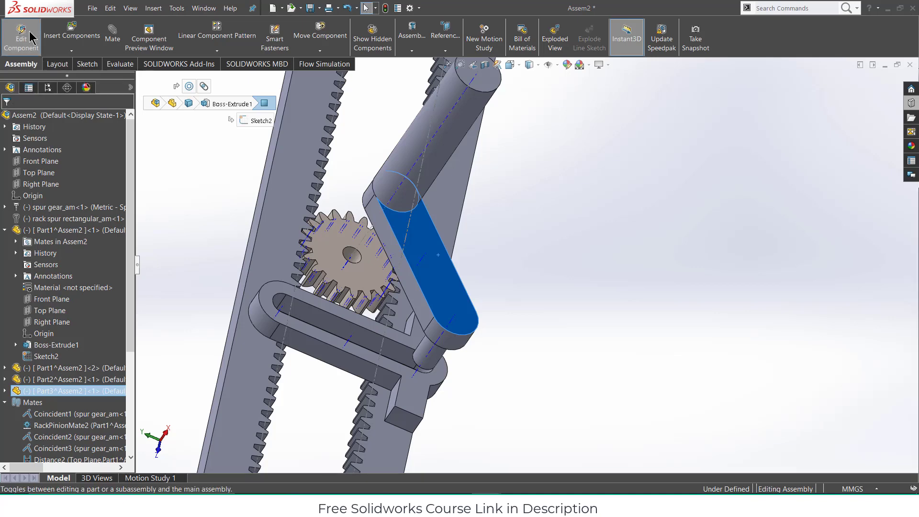
{"action": "scroll", "coordinate": [74, 382], "scroll_direction": "down", "scroll_amount": 3}
{"action": "scroll", "coordinate": [74, 382], "scroll_direction": "down", "scroll_amount": 1}
{"action": "scroll", "coordinate": [212, 332], "scroll_direction": "down", "scroll_amount": 2}
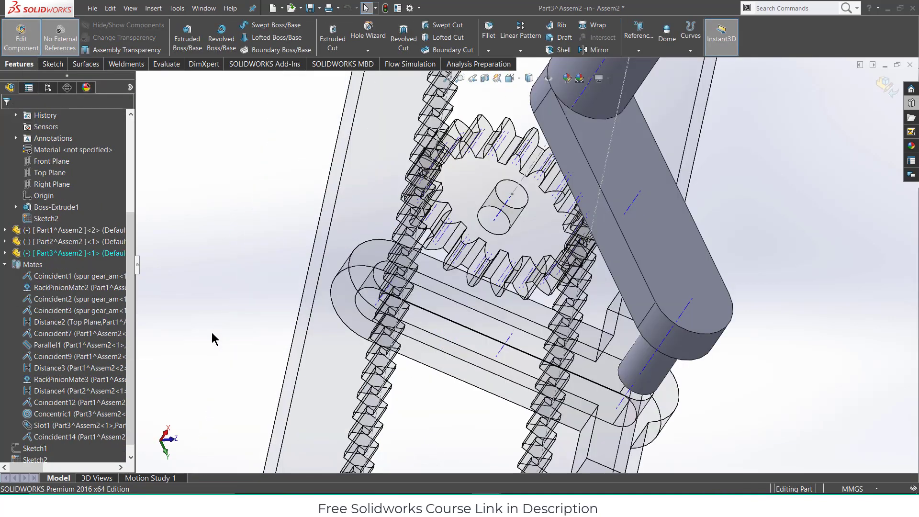
Set the centre-to-centre length in the crank arm's sketch to 15 mm, exit the sketch and return to the assembly
{"action": "left_click", "coordinate": [651, 180]}
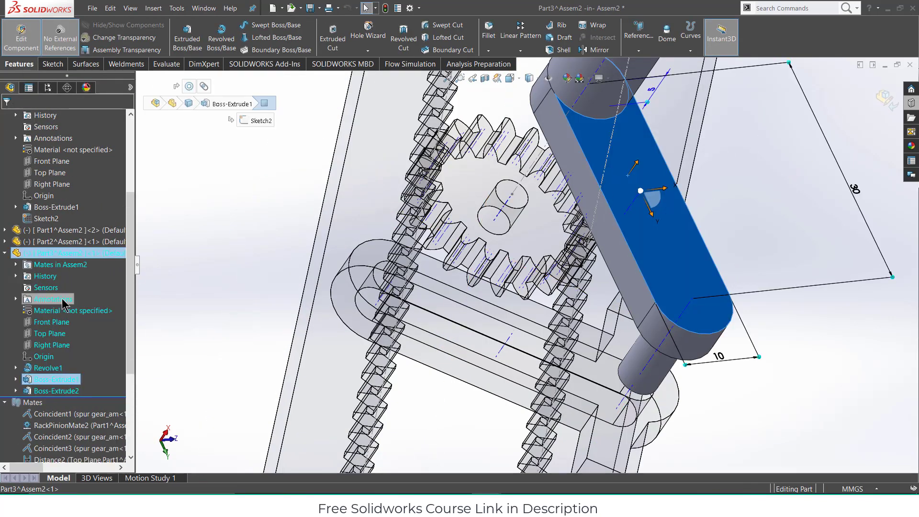
{"action": "left_click", "coordinate": [17, 379]}
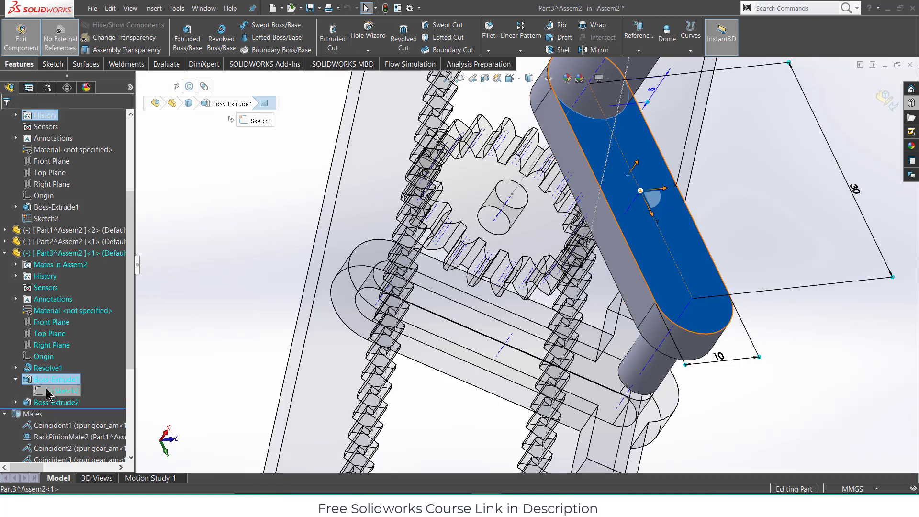
{"action": "right_click", "coordinate": [48, 393]}
{"action": "left_click", "coordinate": [55, 340]}
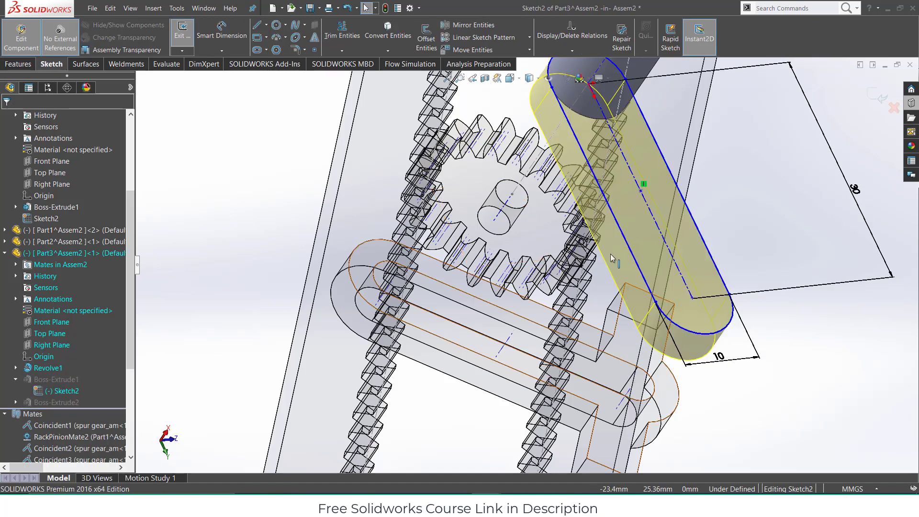
{"action": "double_click", "coordinate": [855, 190]}
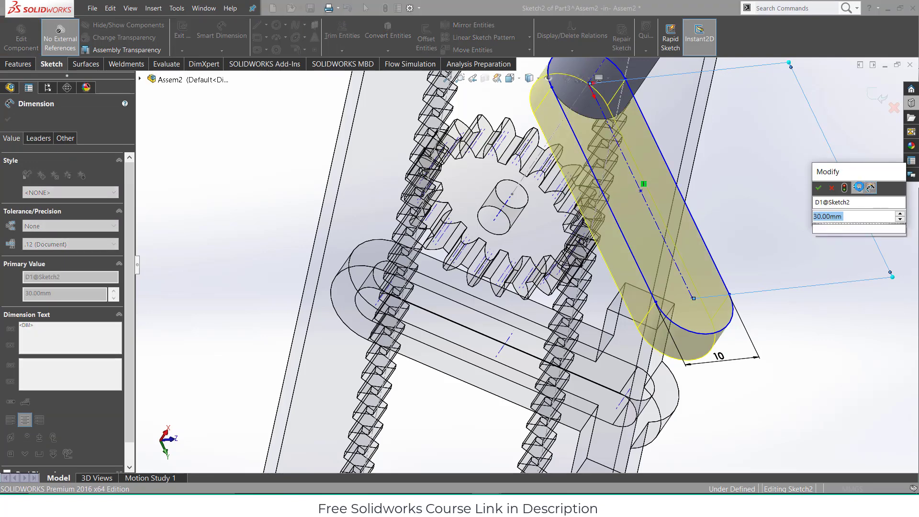
{"action": "type", "text": "15"}
{"action": "key", "text": "Return"}
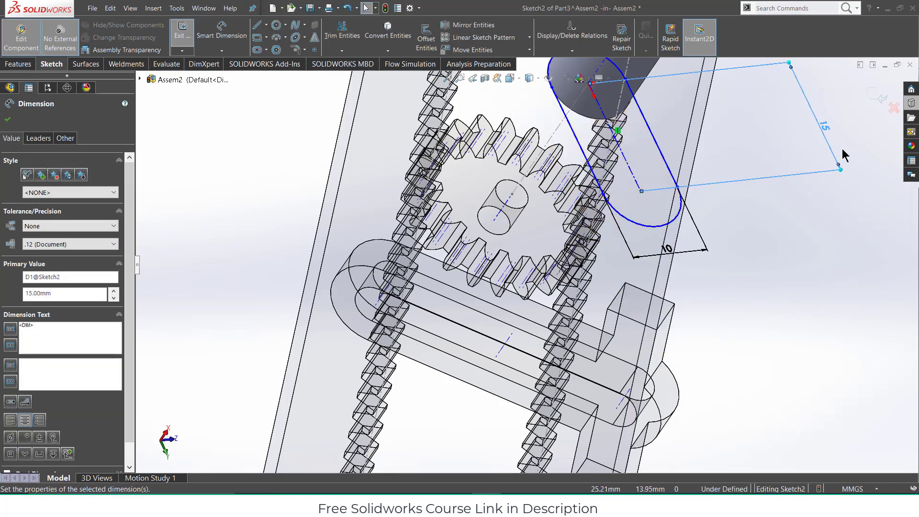
{"action": "left_click", "coordinate": [878, 97]}
{"action": "left_click", "coordinate": [879, 100]}
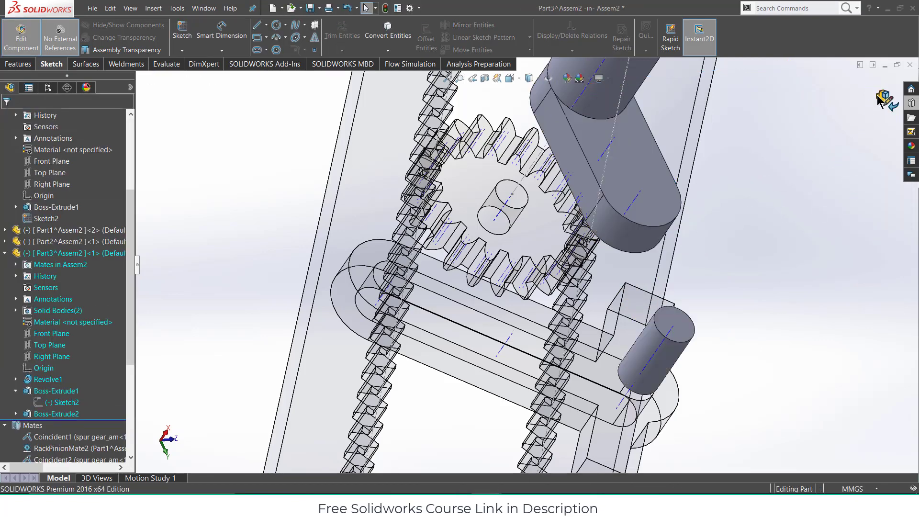
{"action": "left_click", "coordinate": [887, 101]}
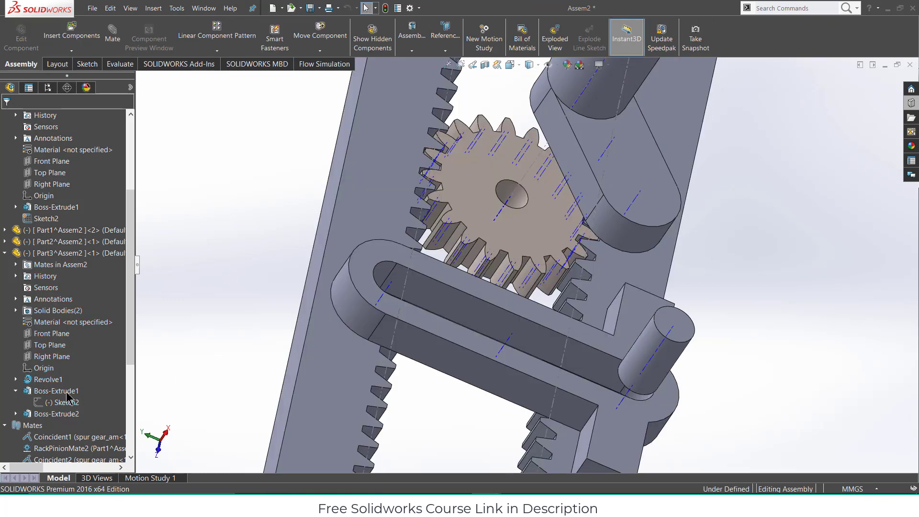
{"action": "right_click", "coordinate": [53, 415]}
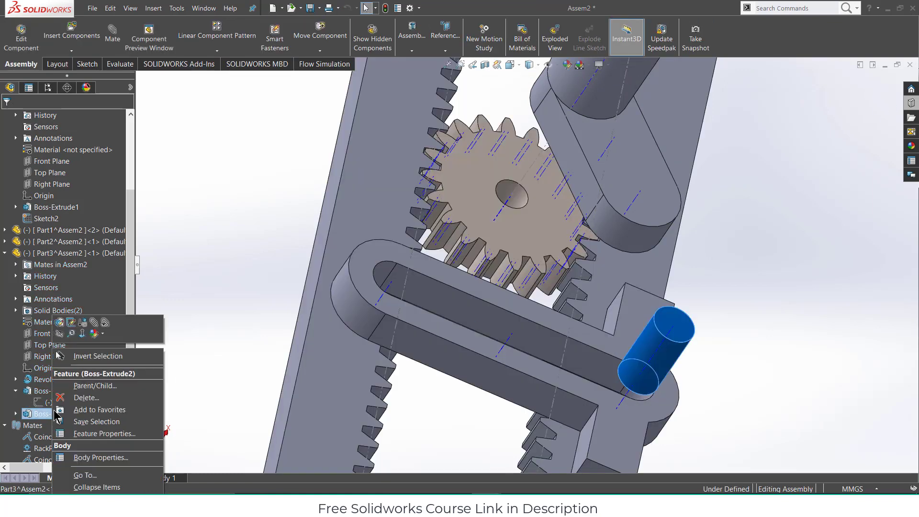
{"action": "left_click", "coordinate": [71, 323]}
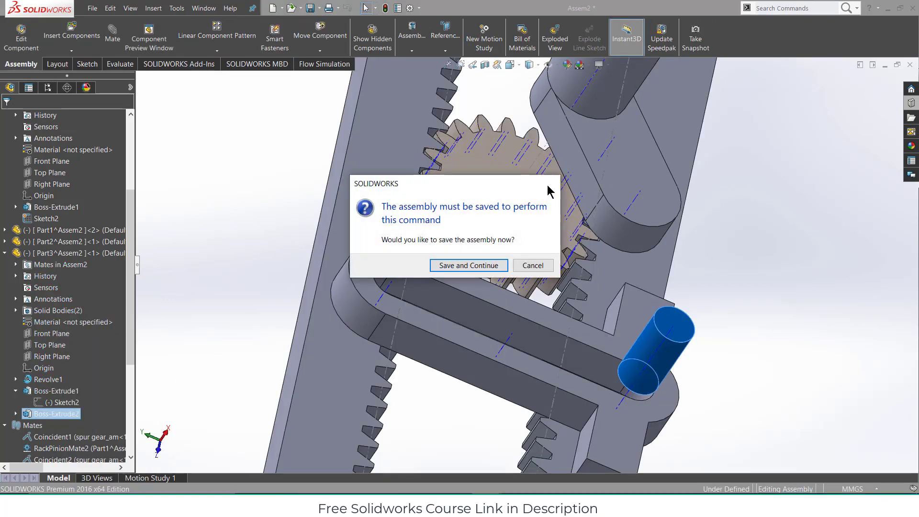
{"action": "left_click", "coordinate": [533, 265]}
Edit the crank part again and open the sketch of its pin extrusion
{"action": "left_click", "coordinate": [48, 253]}
{"action": "left_click", "coordinate": [21, 36]}
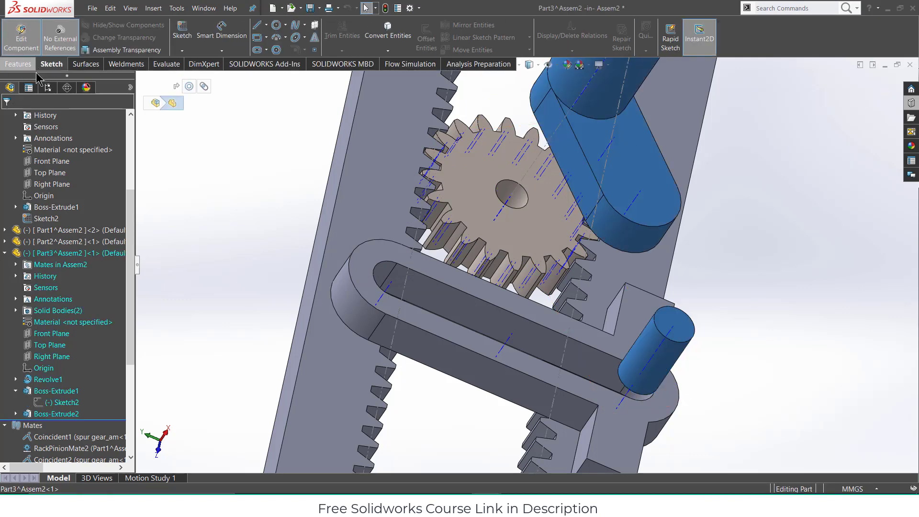
{"action": "right_click", "coordinate": [55, 414]}
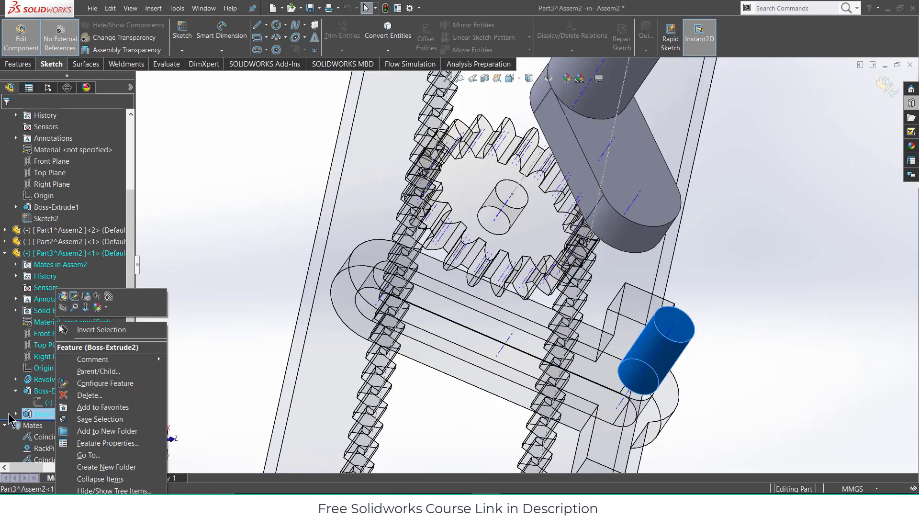
{"action": "left_click", "coordinate": [15, 418]}
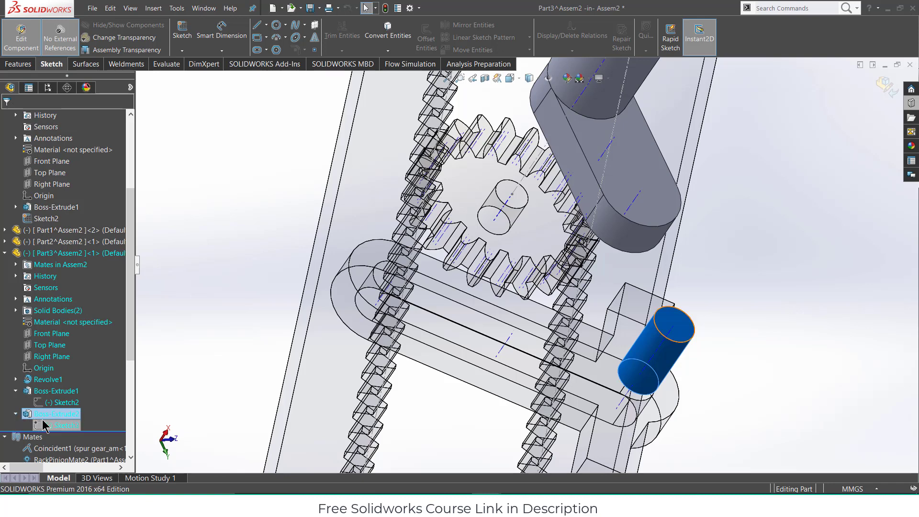
{"action": "right_click", "coordinate": [46, 425]}
{"action": "left_click", "coordinate": [54, 338]}
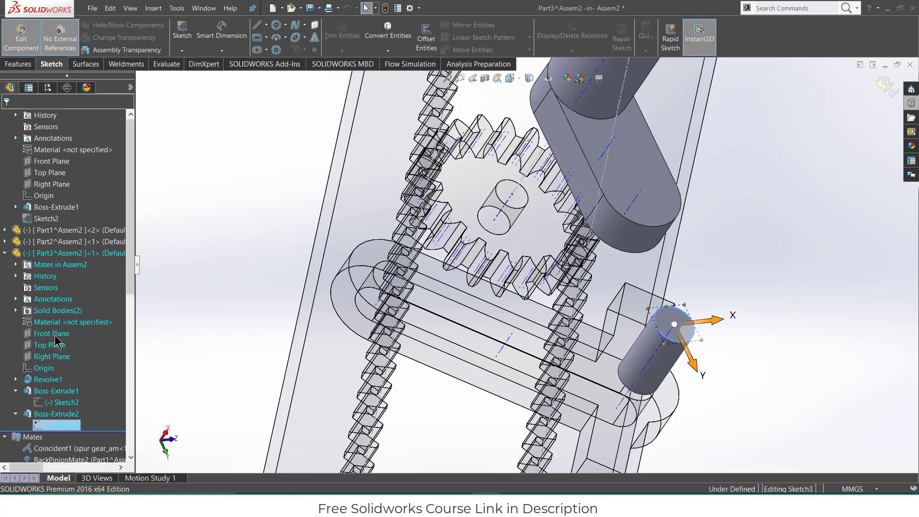
Move the pin's circle onto the centre of the crank arm's rounded end, exit the sketch and return to the assembly
{"action": "key", "text": "Left"}
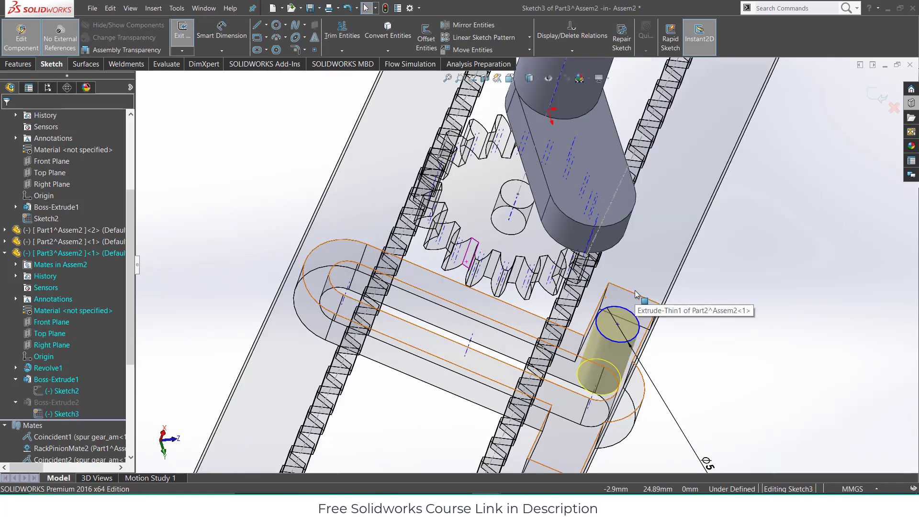
{"action": "key", "text": "ctrl+8"}
{"action": "scroll", "coordinate": [572, 194], "scroll_direction": "down", "scroll_amount": 7}
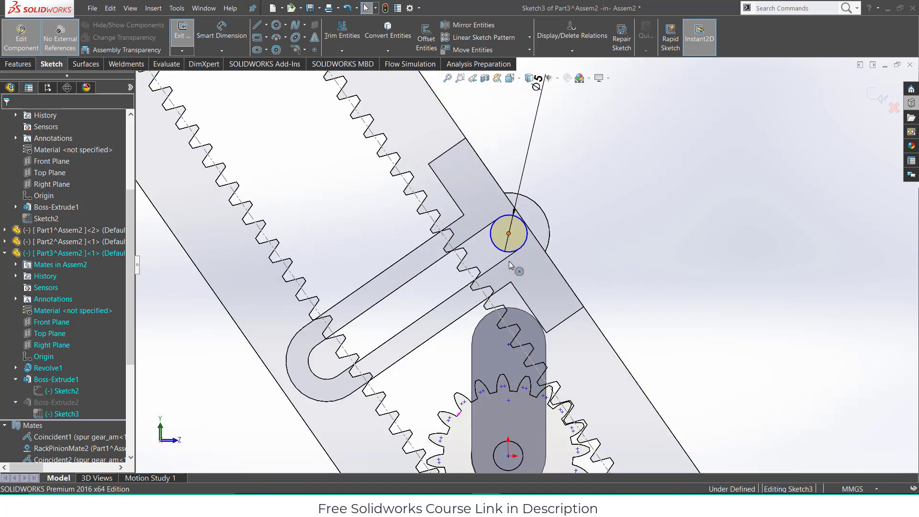
{"action": "left_click_drag", "start_coordinate": [508, 233], "coordinate": [508, 345]}
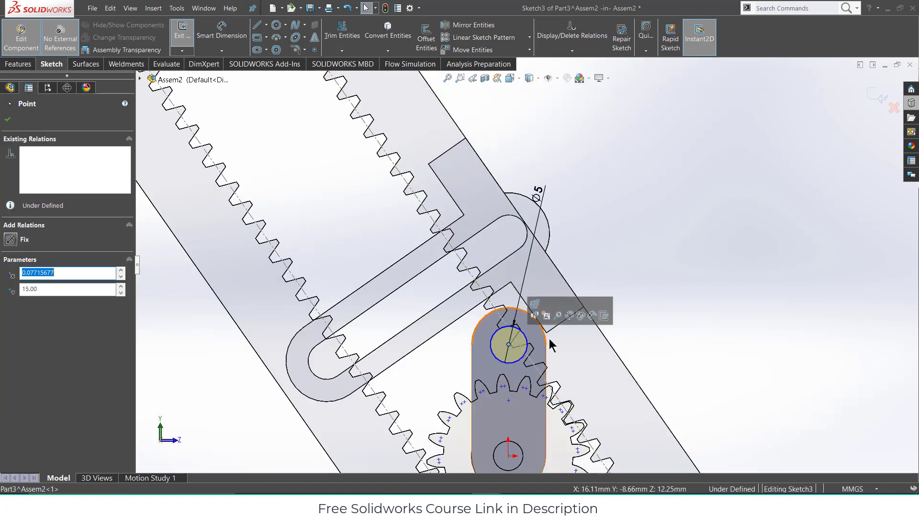
{"action": "left_click", "coordinate": [881, 98]}
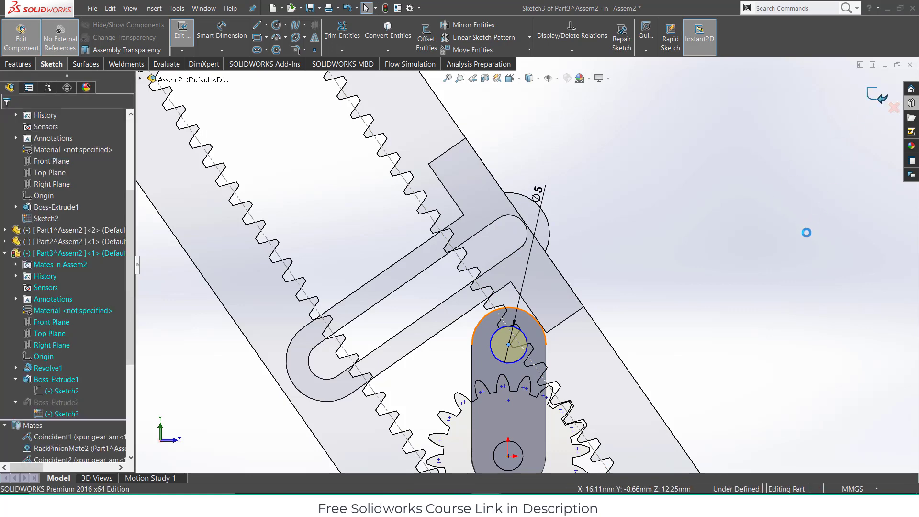
{"action": "scroll", "coordinate": [706, 288], "scroll_direction": "up", "scroll_amount": 5}
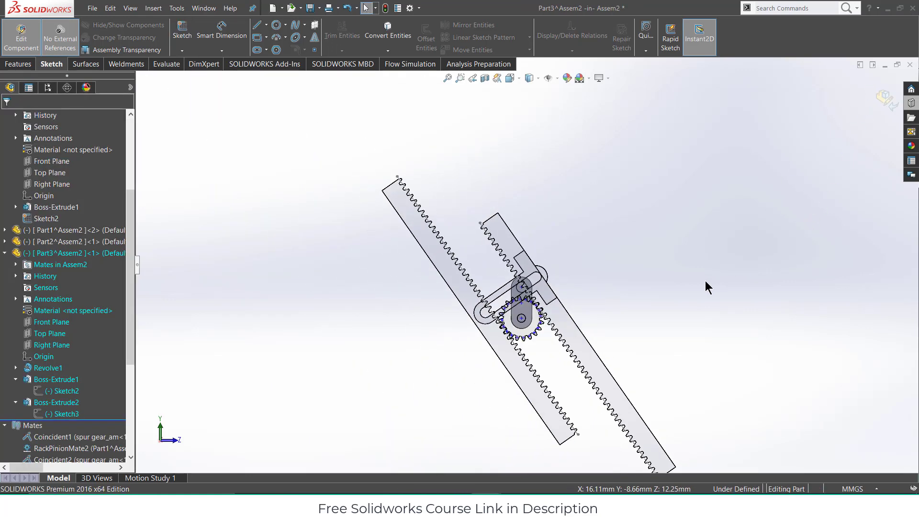
{"action": "left_click", "coordinate": [887, 106]}
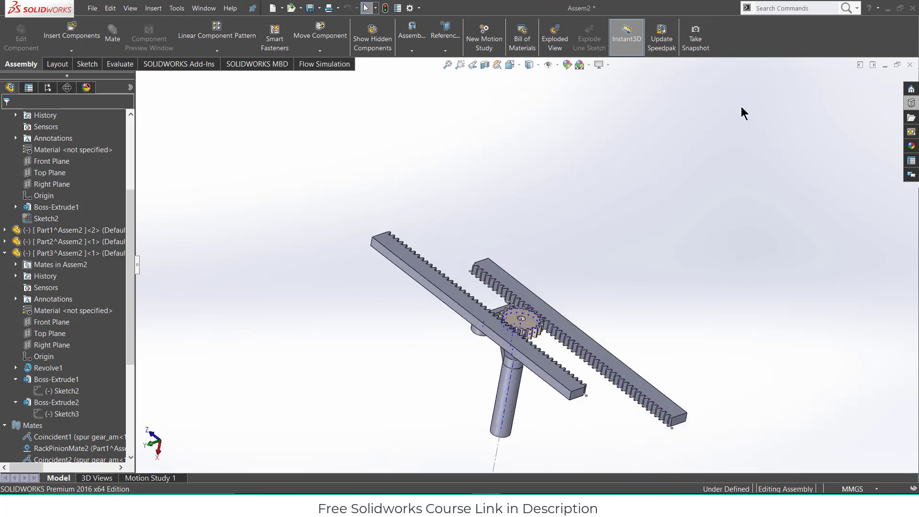
Examine from the side how the shortened crank and its pin sit in the slotted link
{"action": "middle_click_drag", "start_coordinate": [525, 373], "coordinate": [511, 386]}
{"action": "scroll", "coordinate": [513, 378], "scroll_direction": "down", "scroll_amount": 3}
{"action": "middle_click_drag", "start_coordinate": [518, 328], "coordinate": [493, 330]}
{"action": "scroll", "coordinate": [496, 326], "scroll_direction": "down", "scroll_amount": 4}
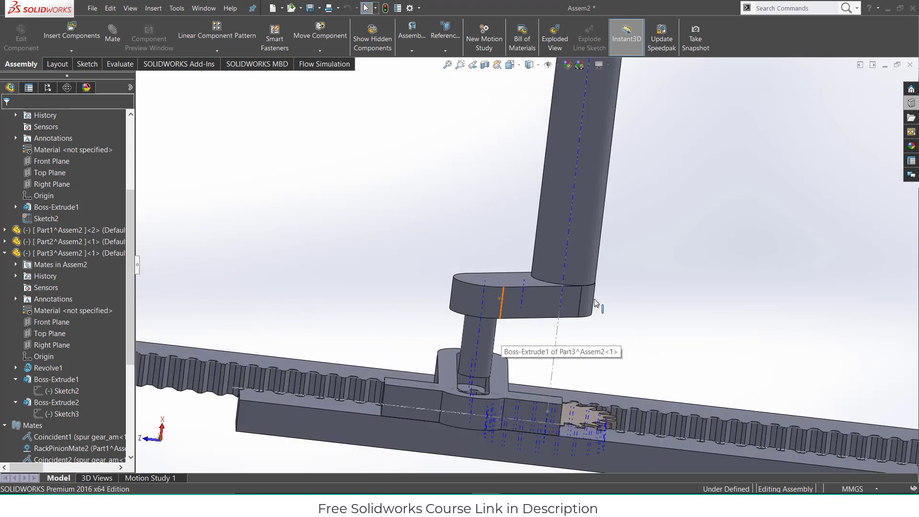
Mate the end face of the crank's pin coincident with the back face of the slotted link and finish mating
{"action": "left_click", "coordinate": [575, 307]}
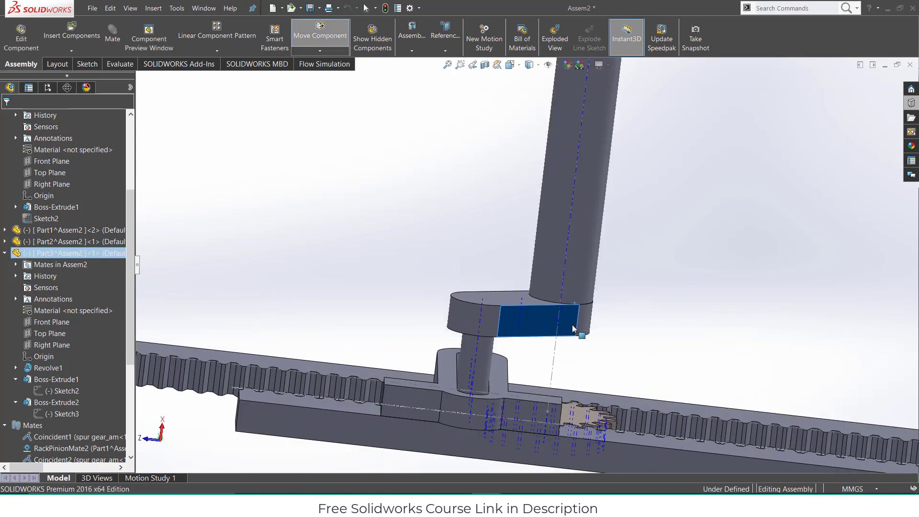
{"action": "middle_click_drag", "start_coordinate": [573, 325], "coordinate": [541, 386]}
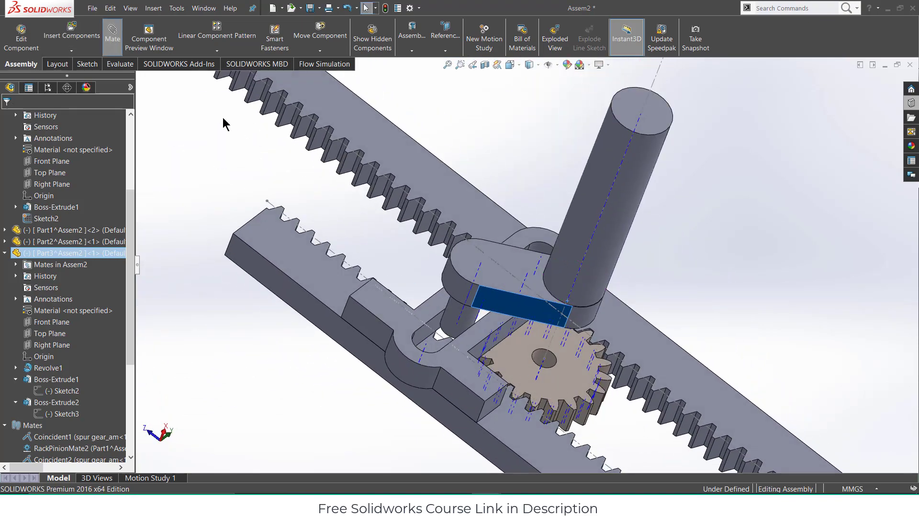
{"action": "right_click", "coordinate": [79, 175]}
{"action": "left_click", "coordinate": [85, 179]}
{"action": "middle_click_drag", "start_coordinate": [541, 330], "coordinate": [499, 296]}
{"action": "scroll", "coordinate": [415, 335], "scroll_direction": "down", "scroll_amount": 3}
{"action": "left_click", "coordinate": [440, 319]}
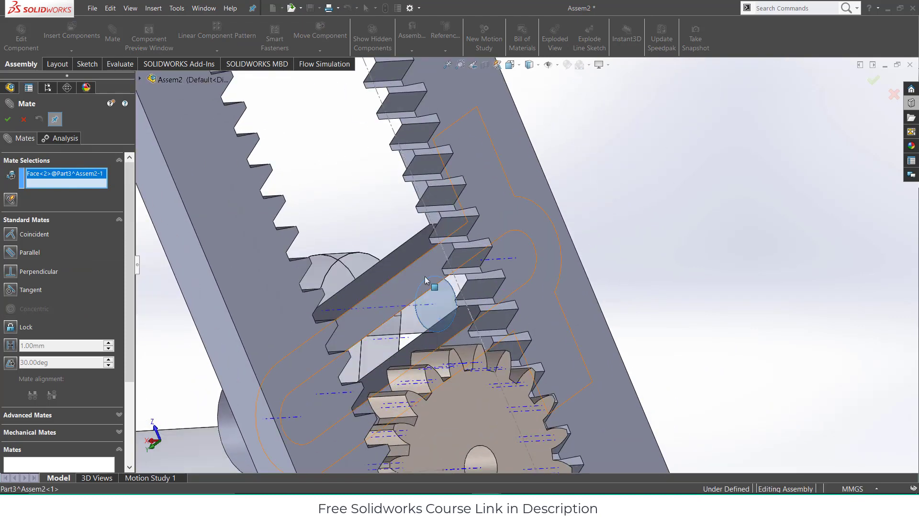
{"action": "left_click", "coordinate": [424, 266]}
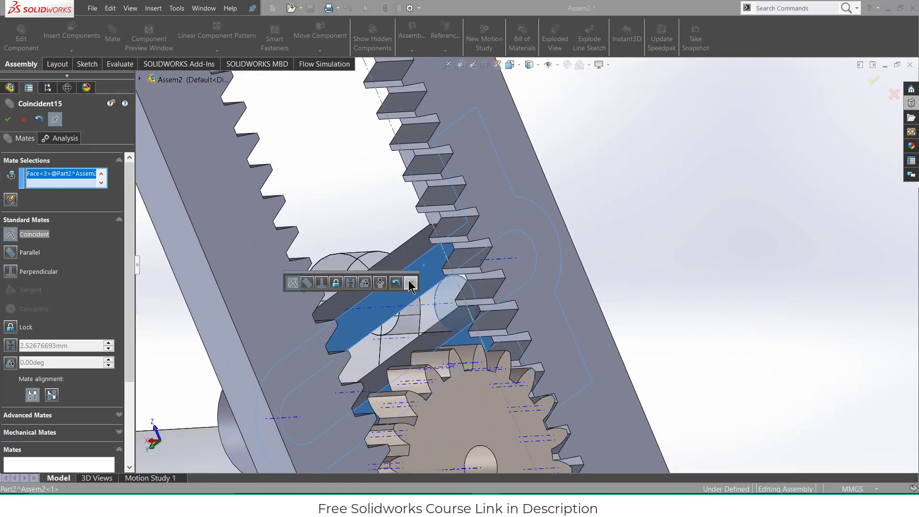
{"action": "left_click", "coordinate": [410, 284]}
{"action": "scroll", "coordinate": [523, 336], "scroll_direction": "up", "scroll_amount": 5}
{"action": "middle_click_drag", "start_coordinate": [523, 361], "coordinate": [572, 244]}
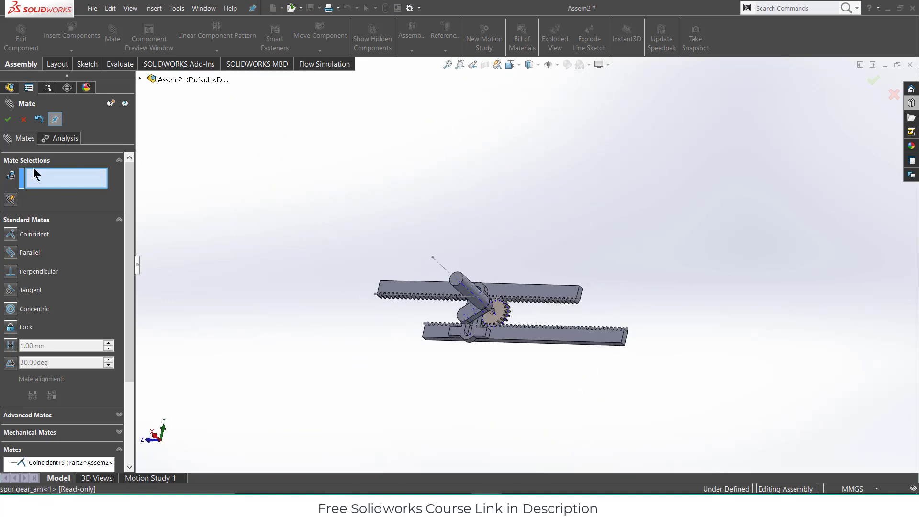
{"action": "left_click", "coordinate": [8, 120]}
Hide the temporary axes shown across the assembly
{"action": "scroll", "coordinate": [496, 307], "scroll_direction": "down", "scroll_amount": 7}
{"action": "middle_click_drag", "start_coordinate": [498, 306], "coordinate": [534, 298]}
{"action": "left_click", "coordinate": [557, 65]}
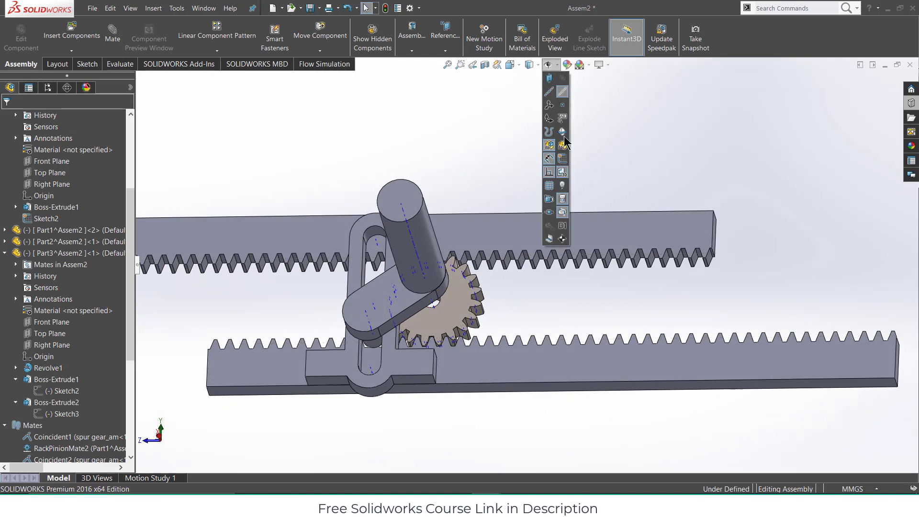
{"action": "scroll", "coordinate": [706, 256], "scroll_direction": "up", "scroll_amount": 3}
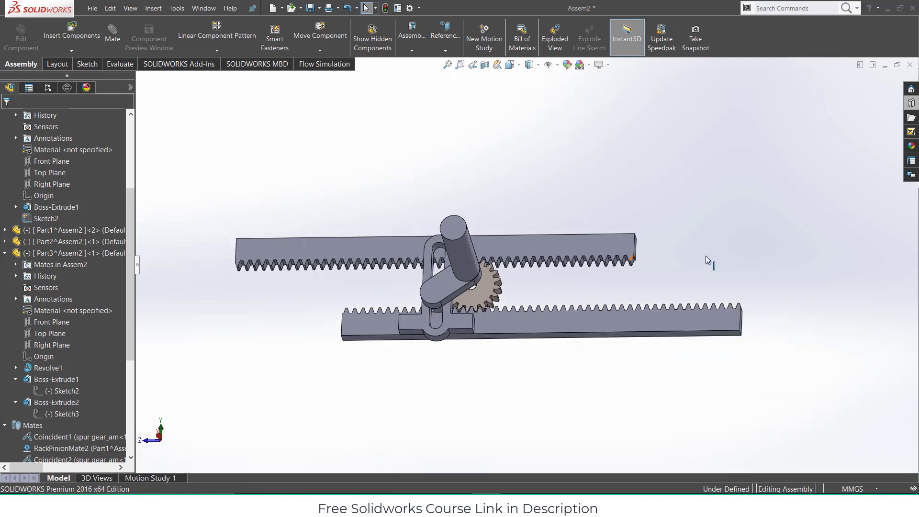
Examine the crank, gear and both racks from an angle that shows the whole mechanism
{"action": "scroll", "coordinate": [574, 246], "scroll_direction": "down", "scroll_amount": 2}
{"action": "middle_click_drag", "start_coordinate": [574, 245], "coordinate": [507, 251]}
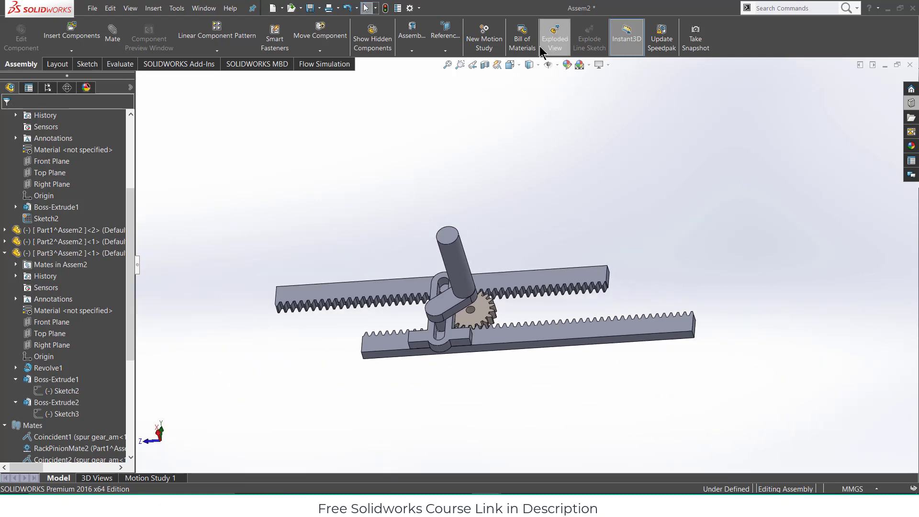
{"action": "left_click", "coordinate": [510, 65]}
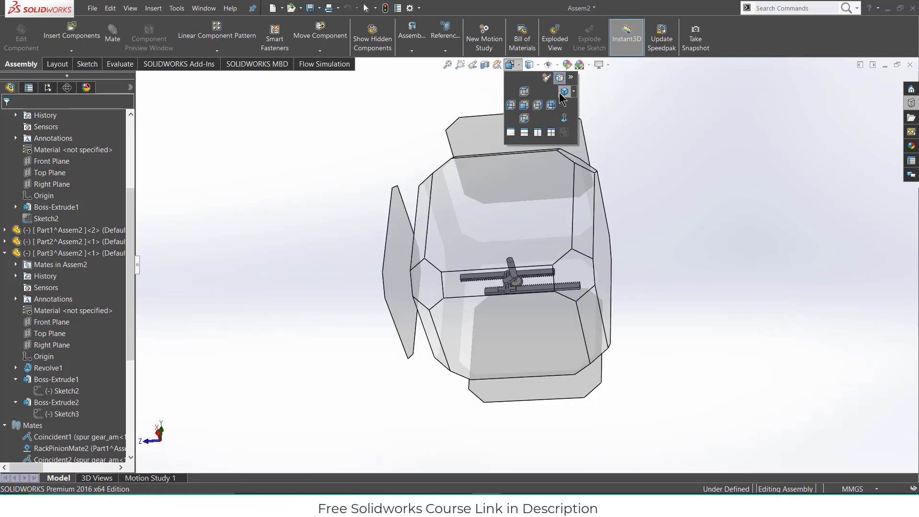
{"action": "mouse_move", "coordinate": [595, 165]}
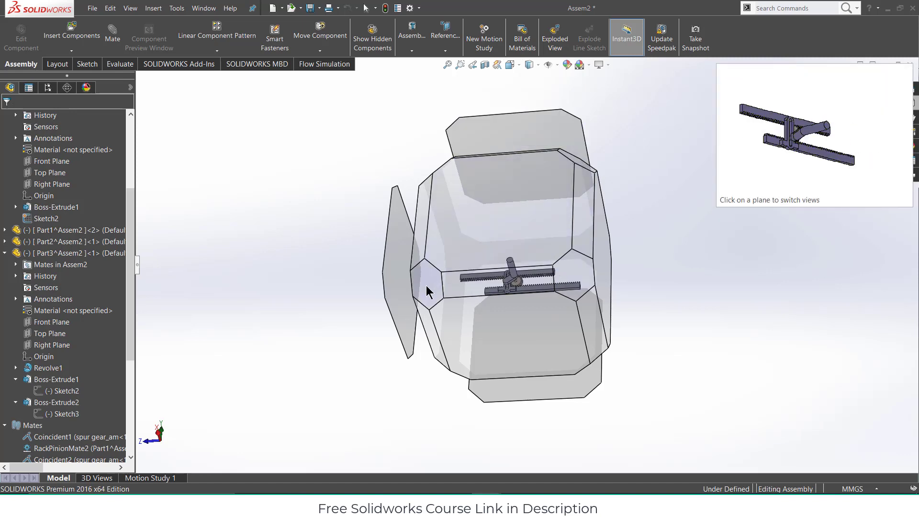
{"action": "middle_click_drag", "start_coordinate": [567, 363], "coordinate": [595, 325]}
{"action": "left_click", "coordinate": [556, 248]}
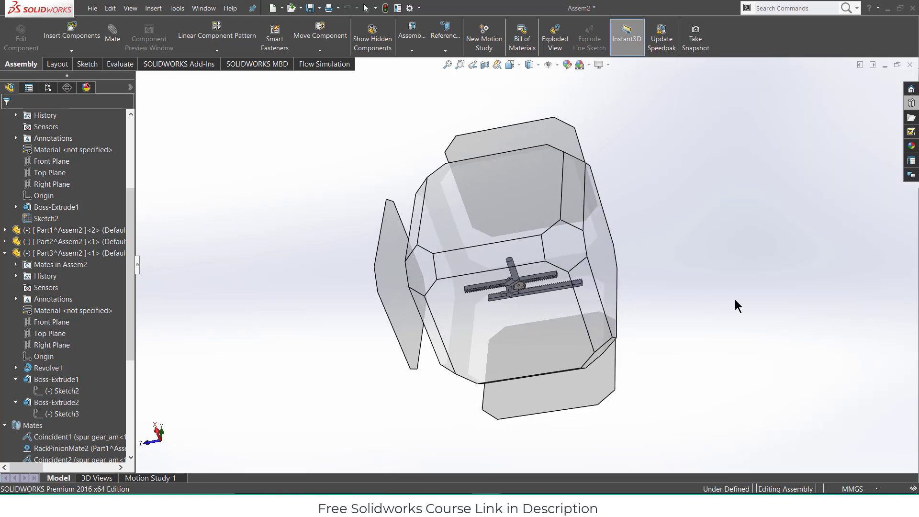
{"action": "middle_click_drag", "start_coordinate": [464, 303], "coordinate": [479, 346]}
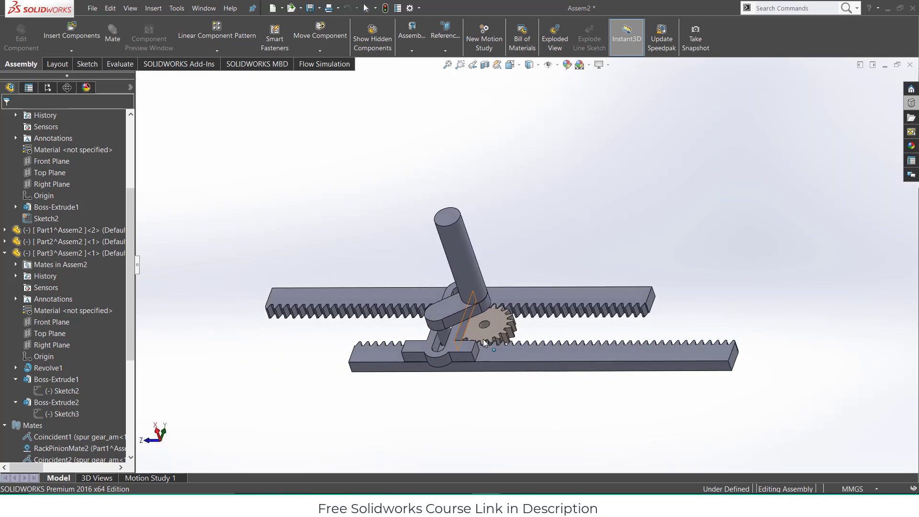
{"action": "scroll", "coordinate": [481, 346], "scroll_direction": "down", "scroll_amount": 3}
{"action": "scroll", "coordinate": [499, 335], "scroll_direction": "up", "scroll_amount": 2}
{"action": "scroll", "coordinate": [501, 320], "scroll_direction": "down", "scroll_amount": 2}
{"action": "scroll", "coordinate": [525, 279], "scroll_direction": "up", "scroll_amount": 2}
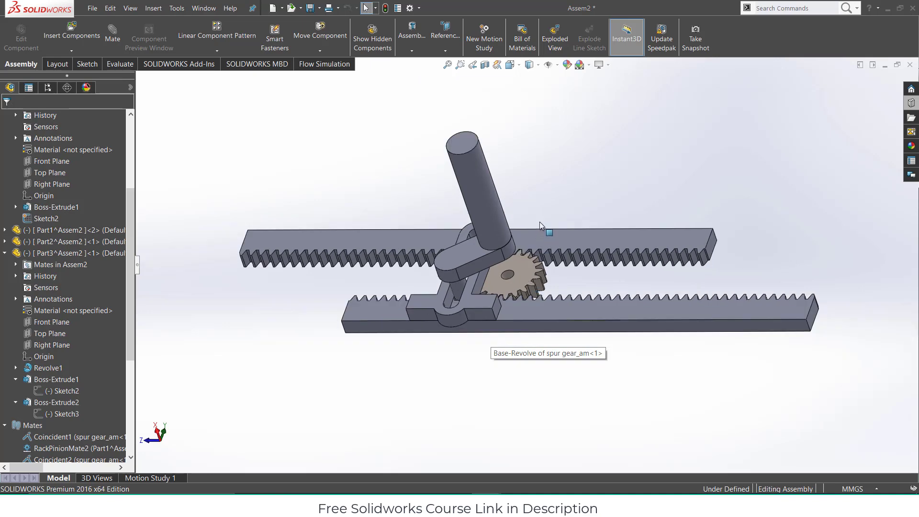
{"action": "scroll", "coordinate": [539, 222], "scroll_direction": "down", "scroll_amount": 1}
{"action": "left_click", "coordinate": [471, 166]}
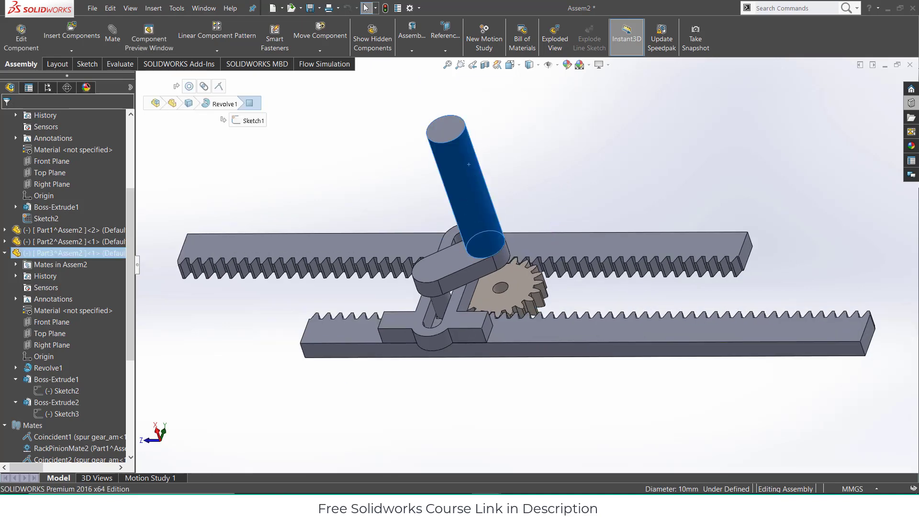
Open Motion Study 1 and set its animation rate to 10 frames per second
{"action": "left_click", "coordinate": [149, 478]}
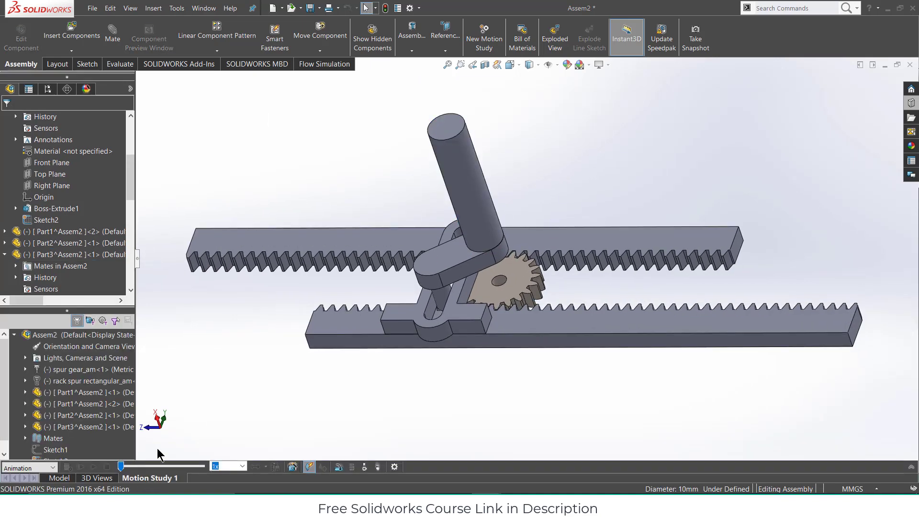
{"action": "left_click", "coordinate": [394, 467]}
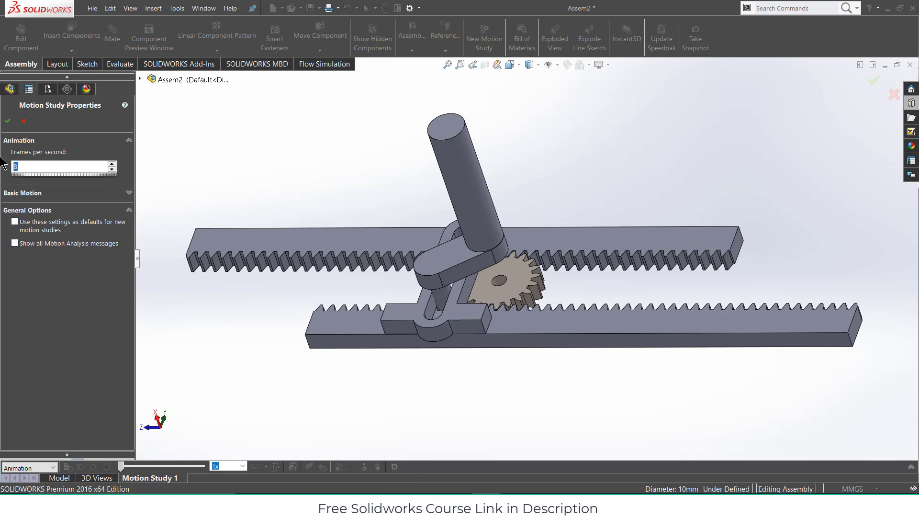
{"action": "type", "text": "10"}
{"action": "left_click", "coordinate": [8, 121]}
Add a rotary motor to the crank shaft's cylindrical face with a constant speed of 20 RPM
{"action": "left_click", "coordinate": [338, 467]}
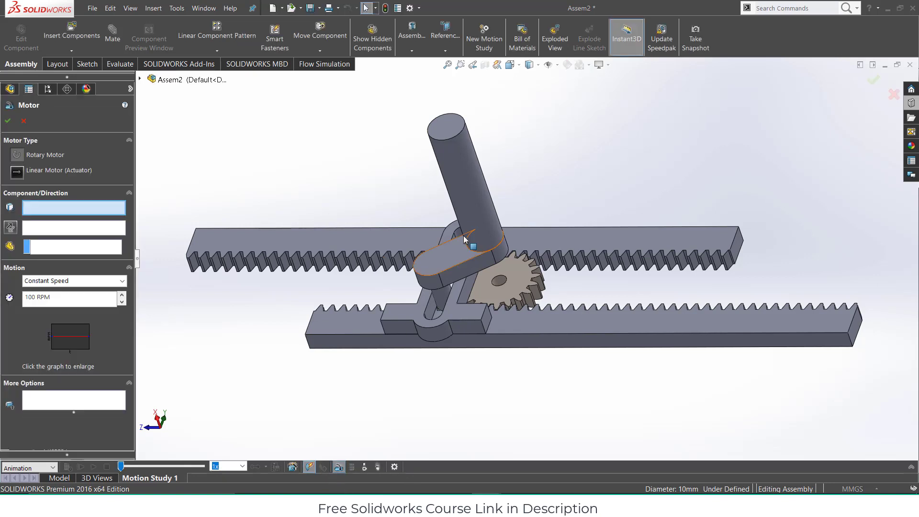
{"action": "left_click", "coordinate": [473, 208]}
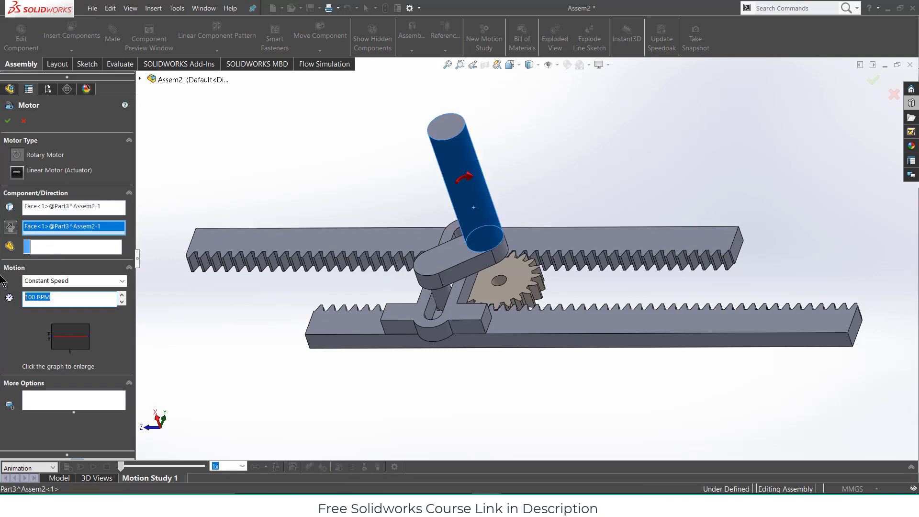
{"action": "type", "text": "20"}
{"action": "left_click", "coordinate": [7, 120]}
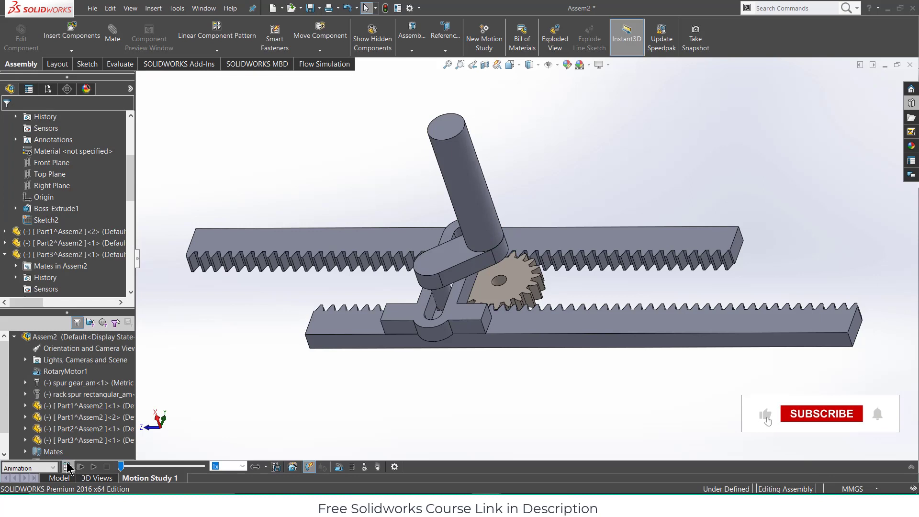
Calculate the motion study, stop its playback and expand the timeline
{"action": "left_click", "coordinate": [69, 466]}
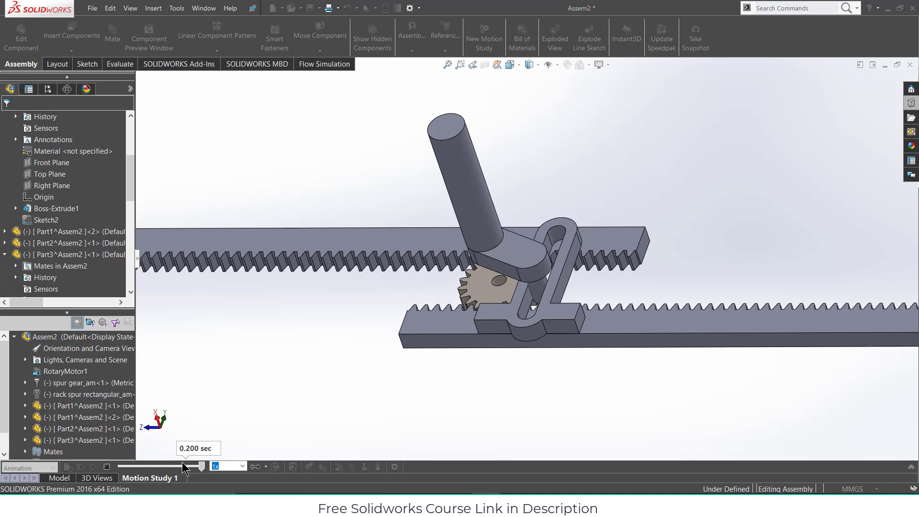
{"action": "left_click", "coordinate": [106, 467]}
{"action": "left_click", "coordinate": [911, 466]}
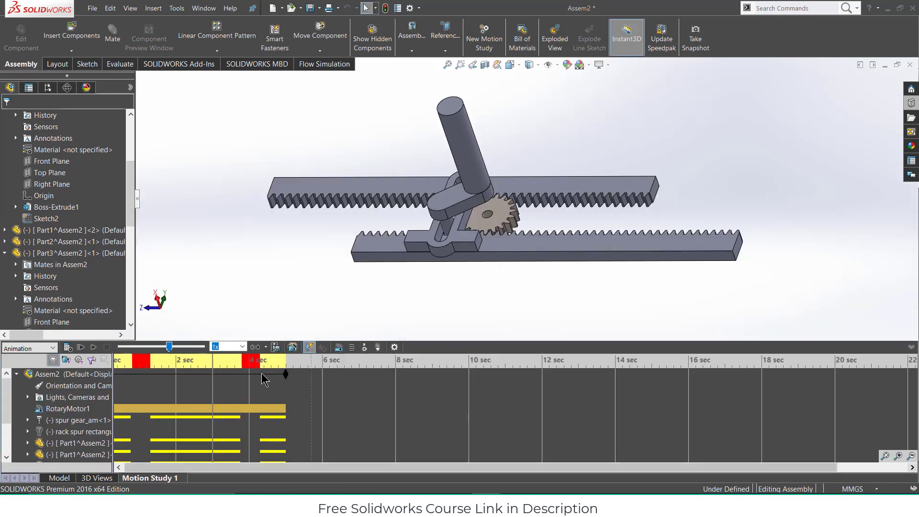
Recalculate the study as Basic Motion with the playback mode set to Normal, and stop the playback
{"action": "left_click", "coordinate": [25, 371]}
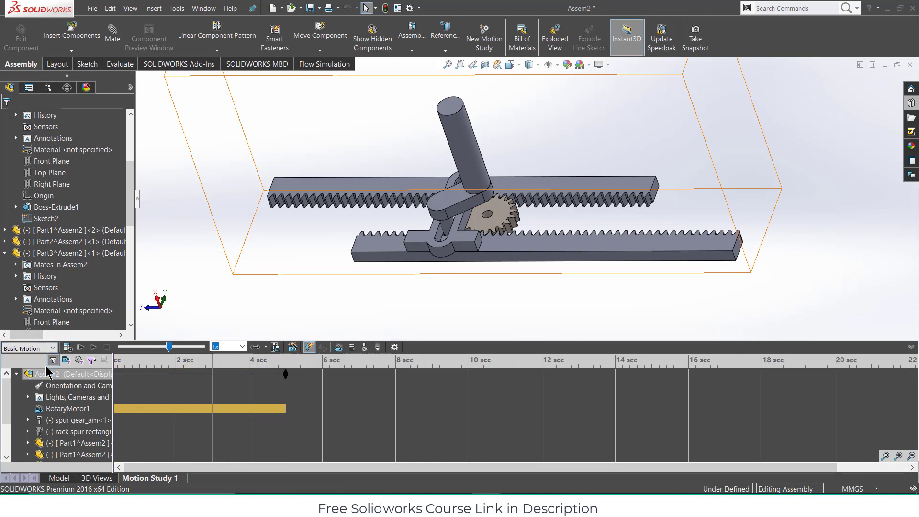
{"action": "left_click", "coordinate": [73, 346]}
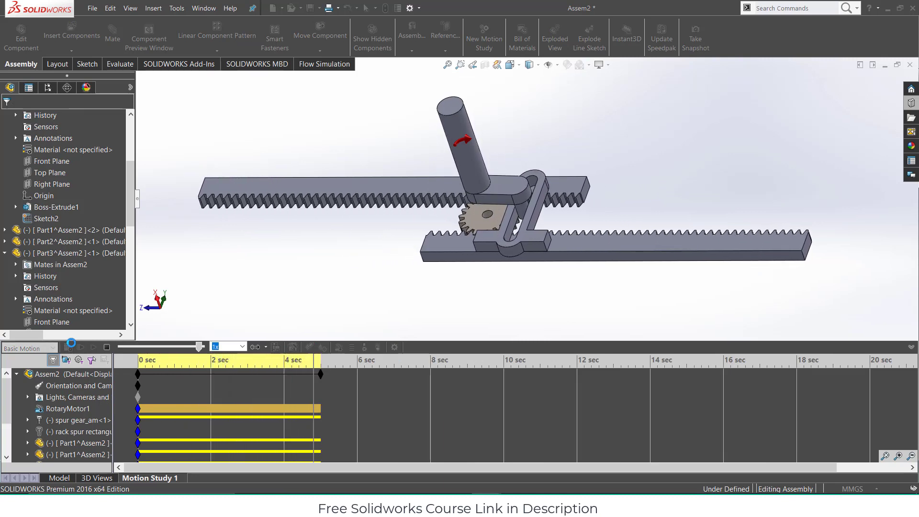
{"action": "left_click", "coordinate": [266, 346]}
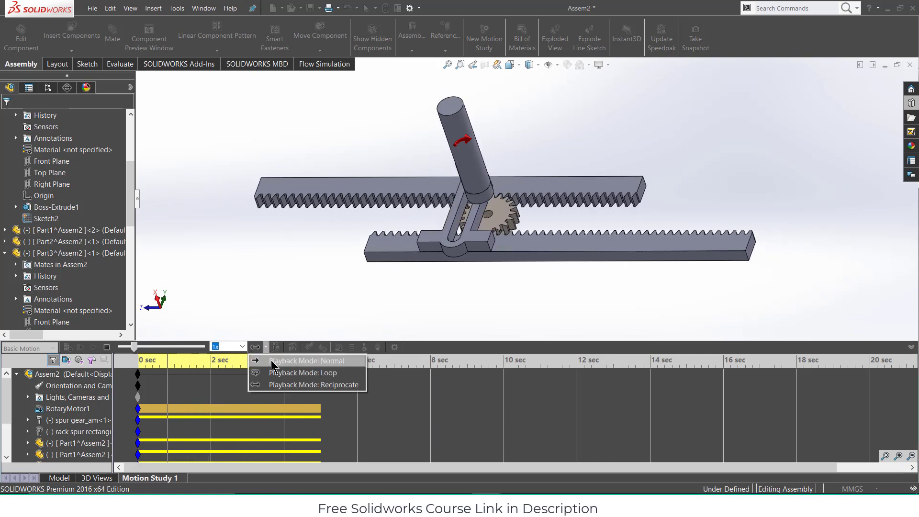
{"action": "left_click", "coordinate": [273, 362]}
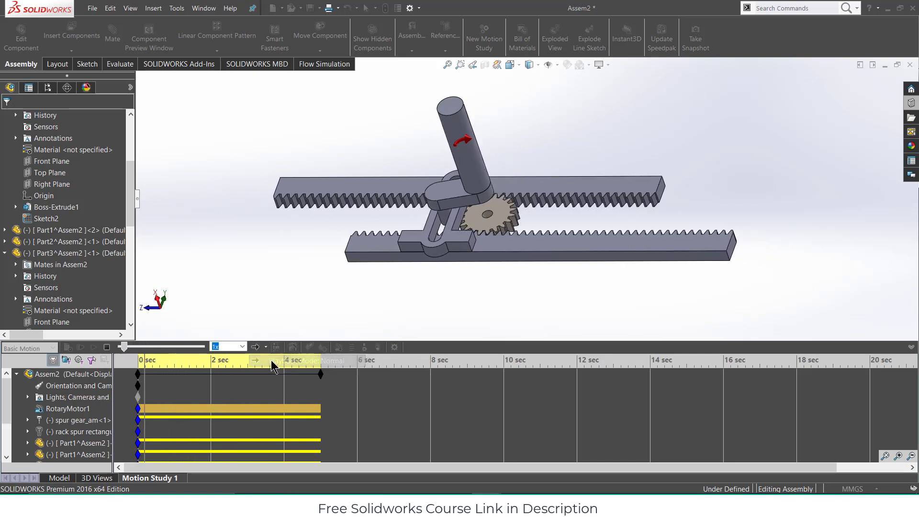
{"action": "left_click", "coordinate": [106, 347]}
Edit the rotary motor to a Distance motion of 360 degrees, starting at 0 s with a duration of 5 s
{"action": "left_click", "coordinate": [67, 408]}
{"action": "right_click", "coordinate": [74, 408]}
{"action": "left_click", "coordinate": [103, 310]}
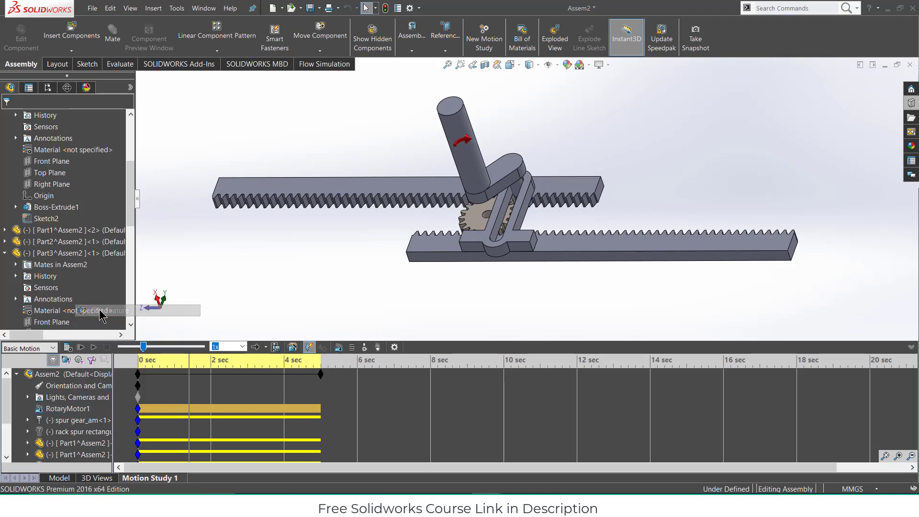
{"action": "left_click", "coordinate": [76, 232]}
{"action": "left_click", "coordinate": [47, 245]}
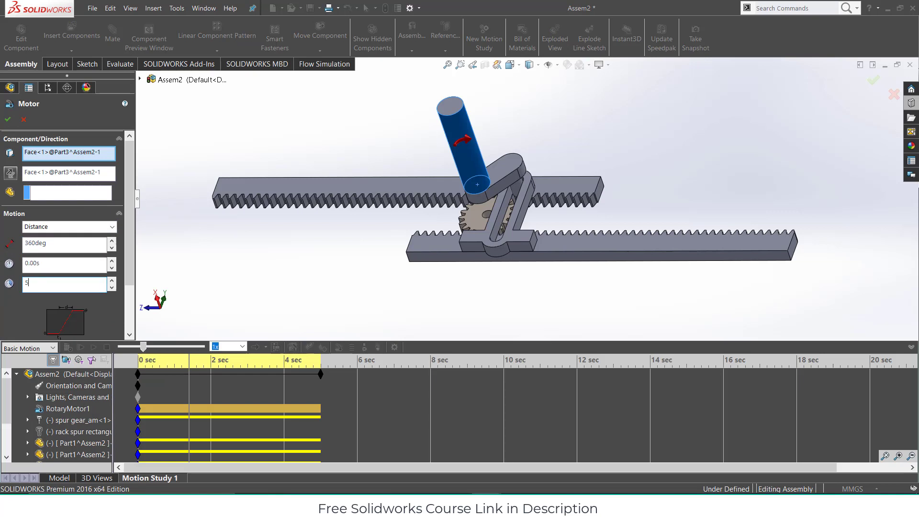
{"action": "left_click", "coordinate": [10, 120]}
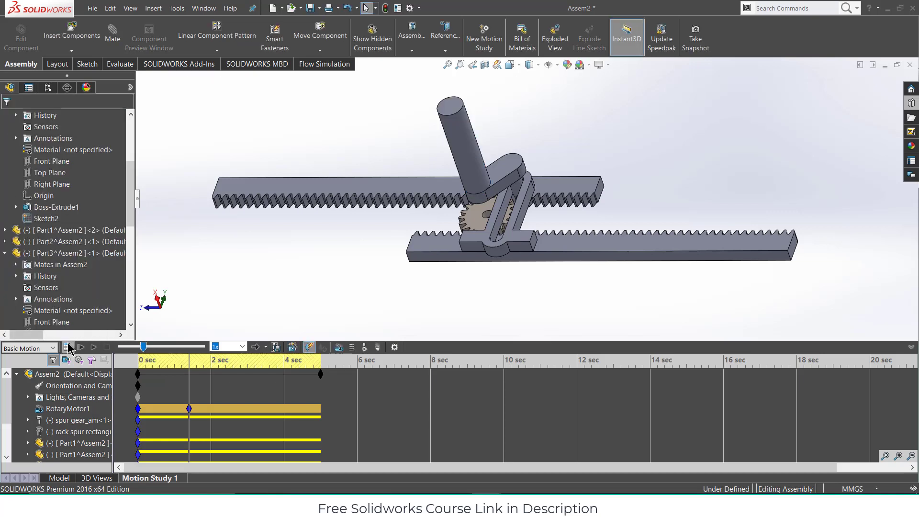
Recalculate the study with Loop playback and watch the mechanism run with the timeline collapsed
{"action": "left_click", "coordinate": [265, 348]}
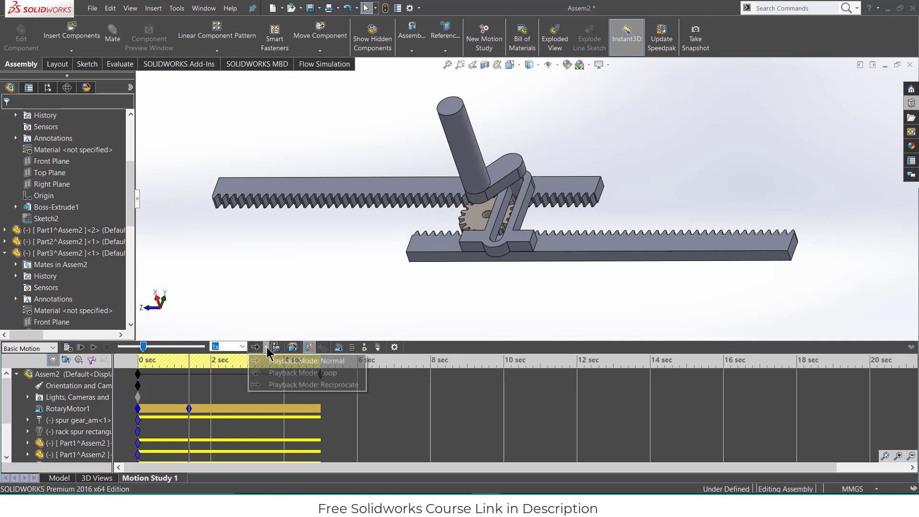
{"action": "left_click", "coordinate": [272, 372]}
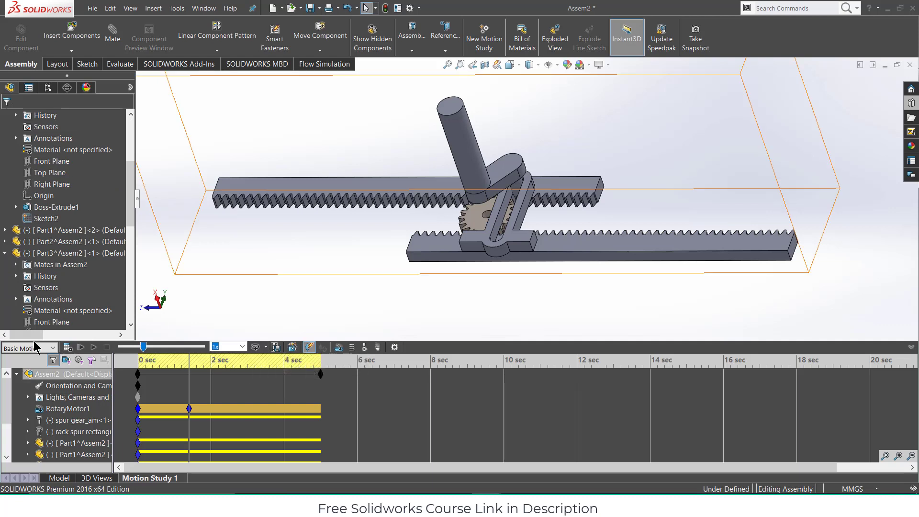
{"action": "left_click", "coordinate": [67, 348]}
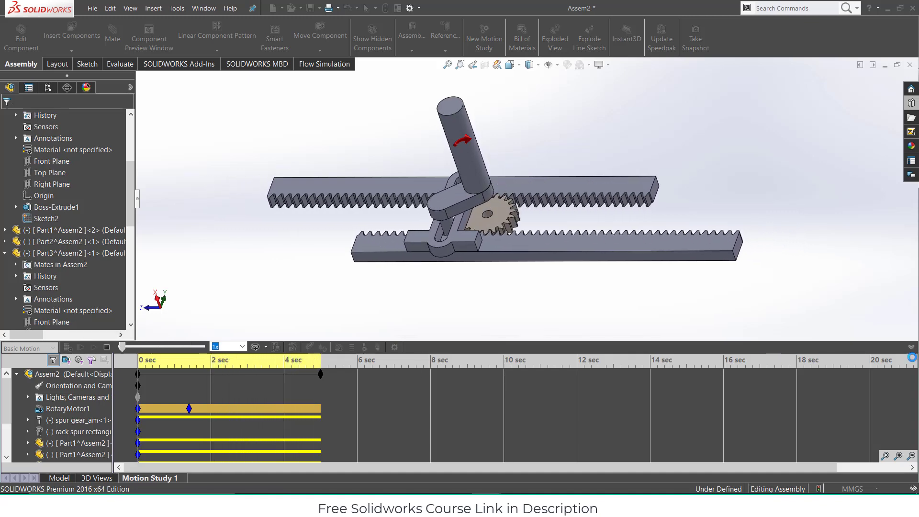
{"action": "left_click", "coordinate": [912, 348]}
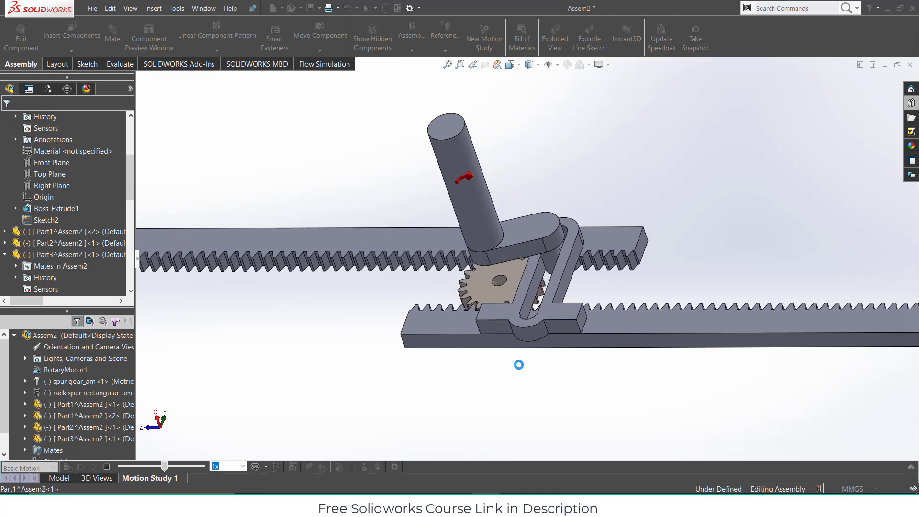
{"action": "middle_click_drag", "start_coordinate": [518, 364], "coordinate": [525, 316]}
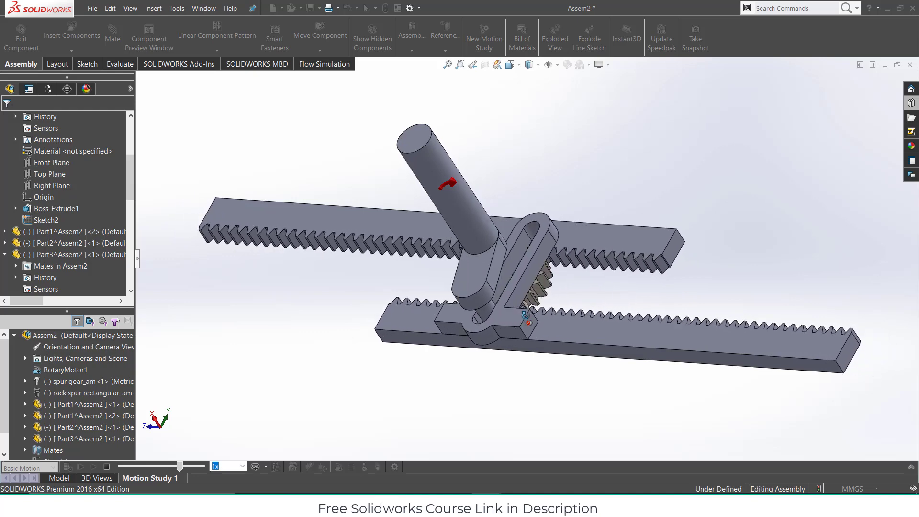